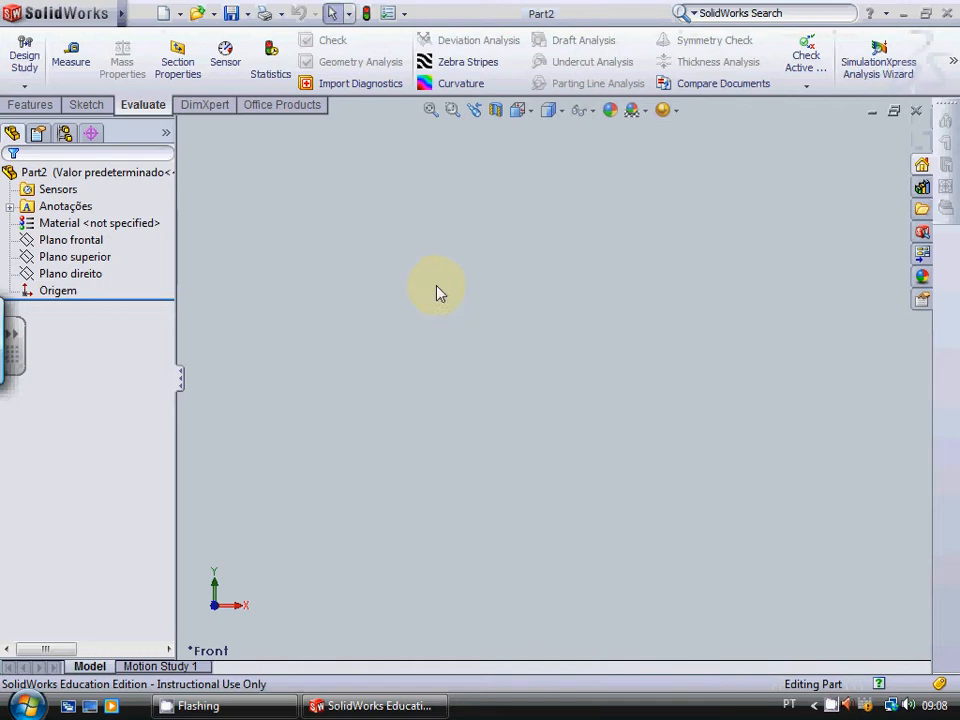
Step: Sketch a center rectangle of about 117 × 85 mm on the front plane (Plano frontal), centred on the origin
click(96, 106)
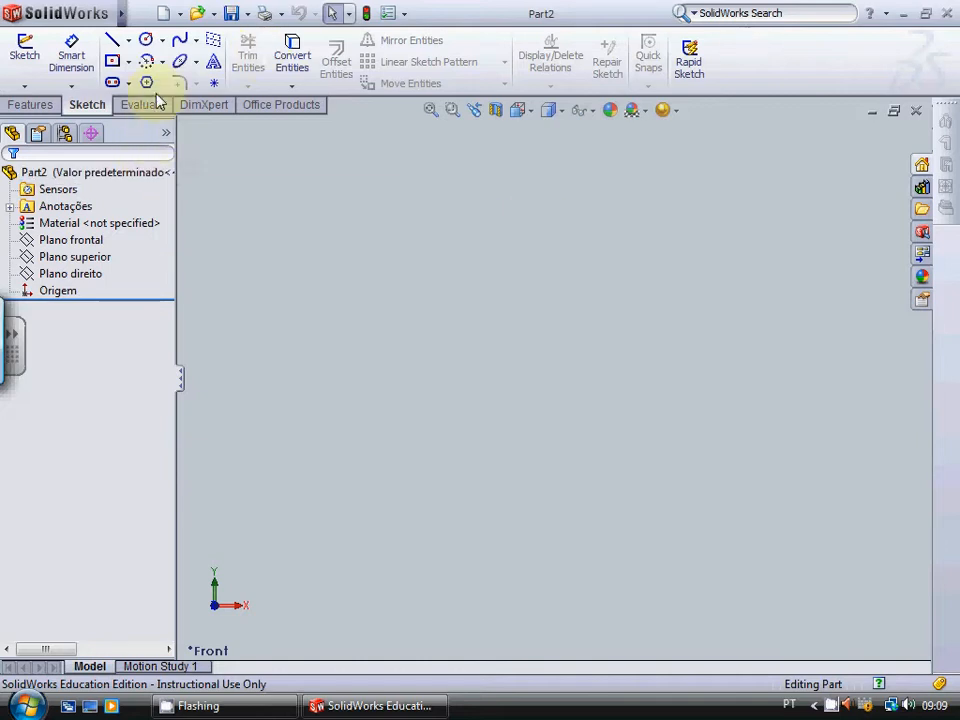
click(112, 60)
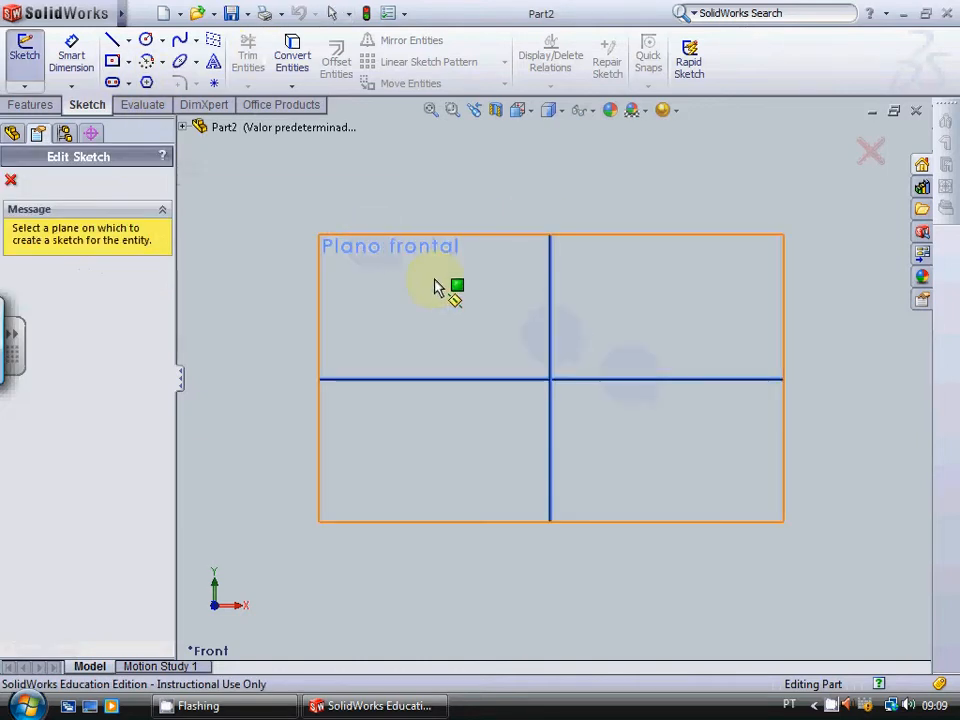
click(580, 405)
click(551, 379)
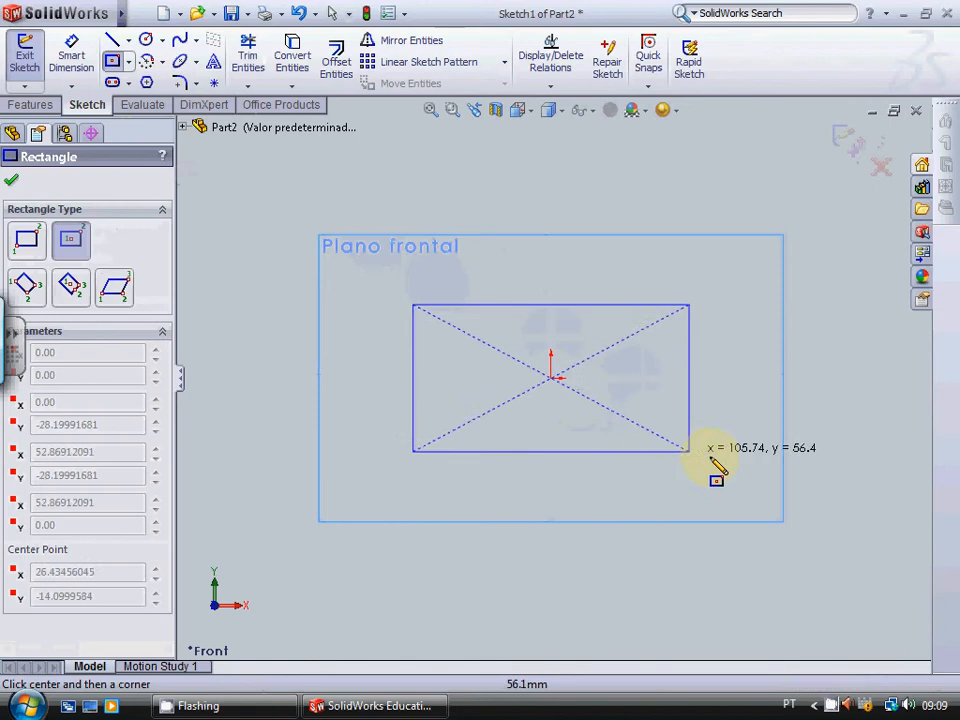
click(705, 490)
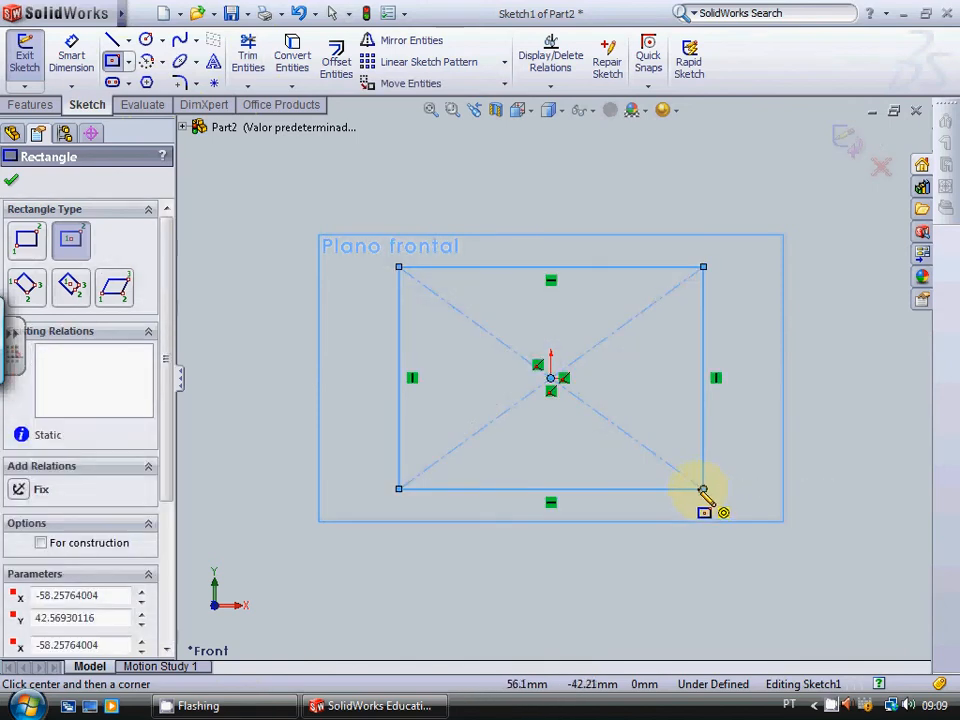
key(Escape)
Step: Set the length of the rectangle's lower horizontal edge to 400 mm
click(650, 492)
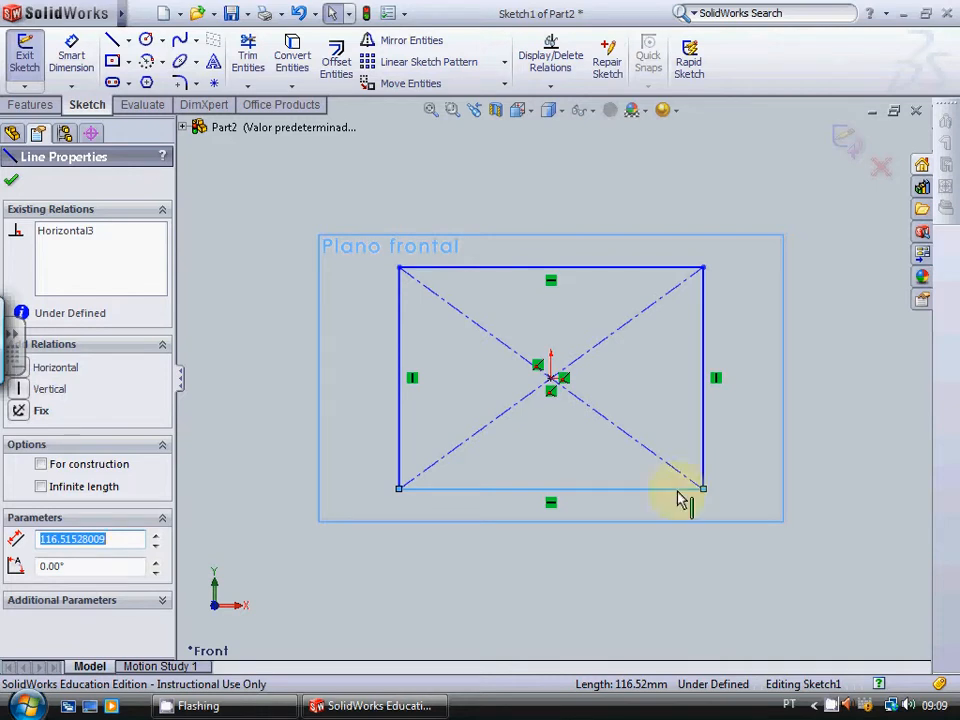
click(584, 490)
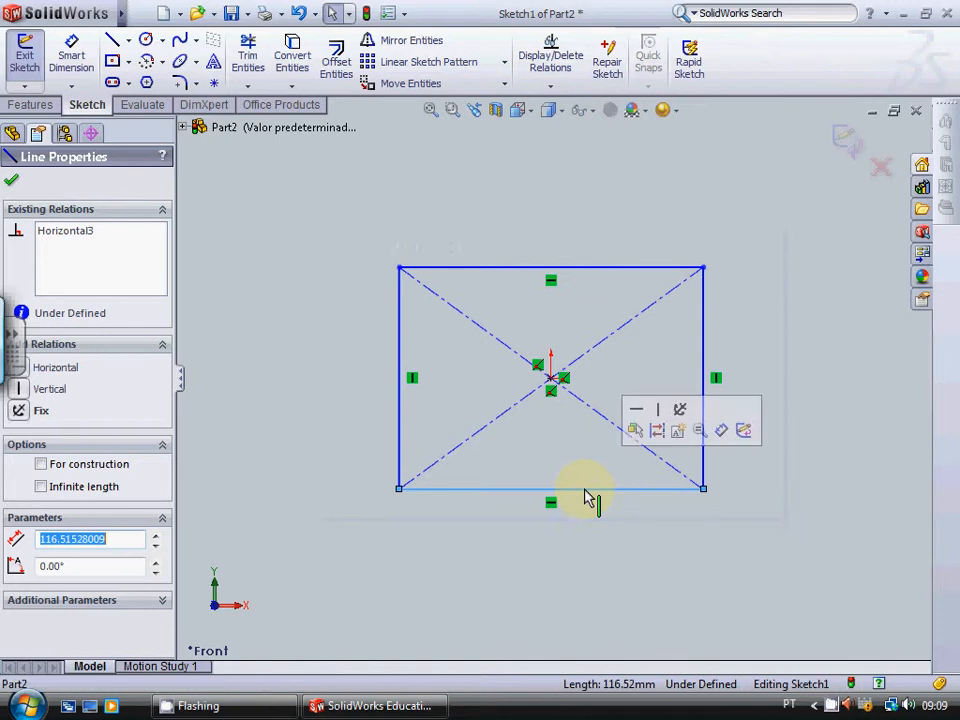
text(400)
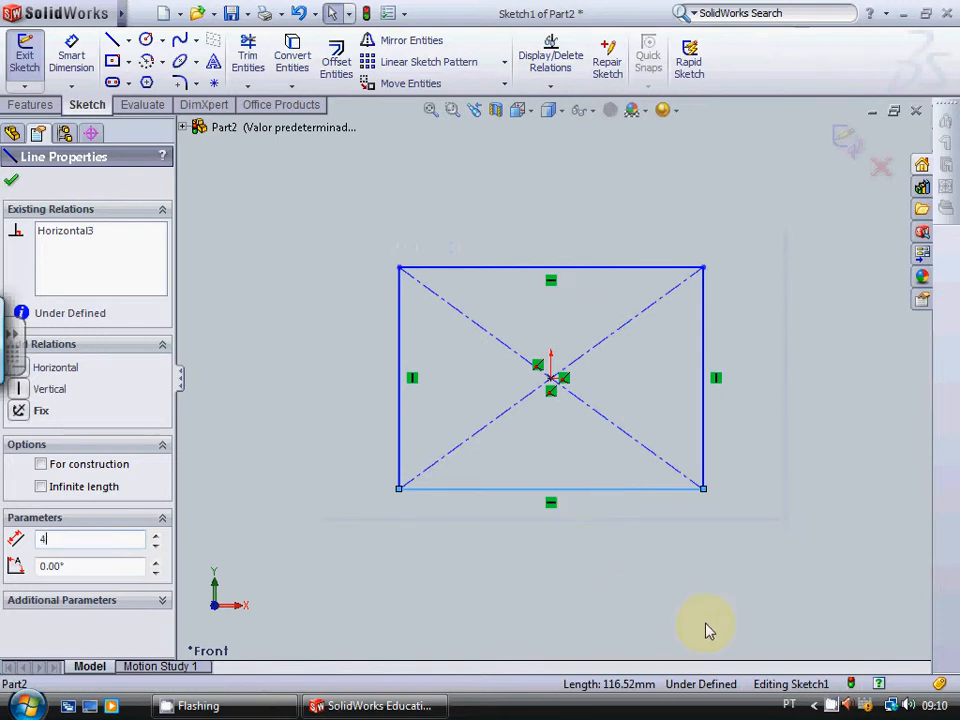
click(10, 181)
Step: Set the length of the rectangle's right vertical edge to 400 mm
scroll(777, 356, up, 4)
scroll(777, 358, up, 2)
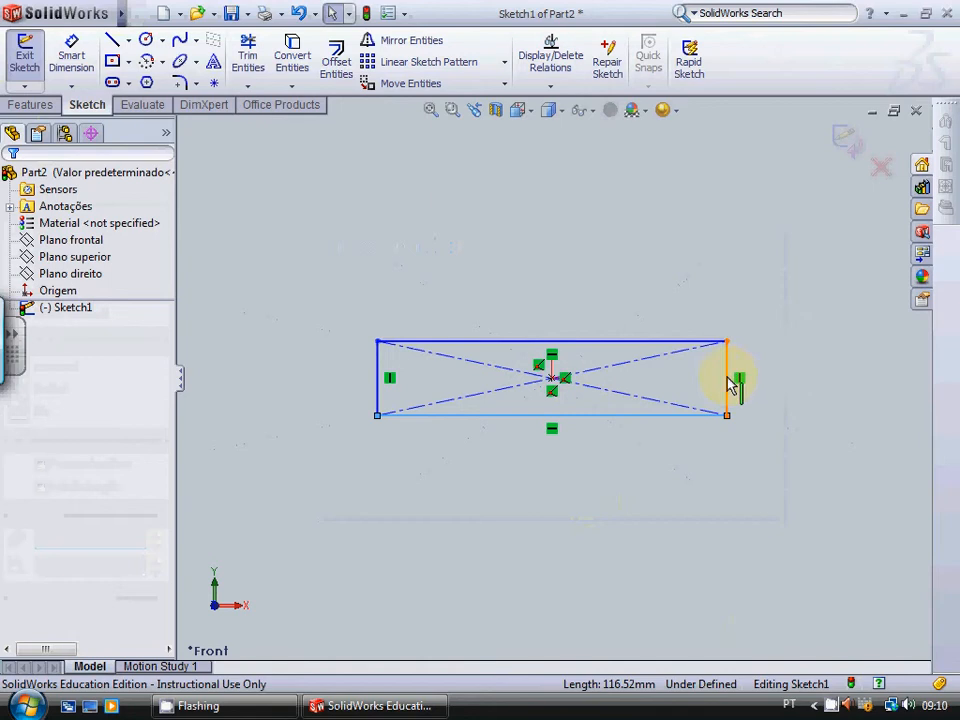
click(728, 381)
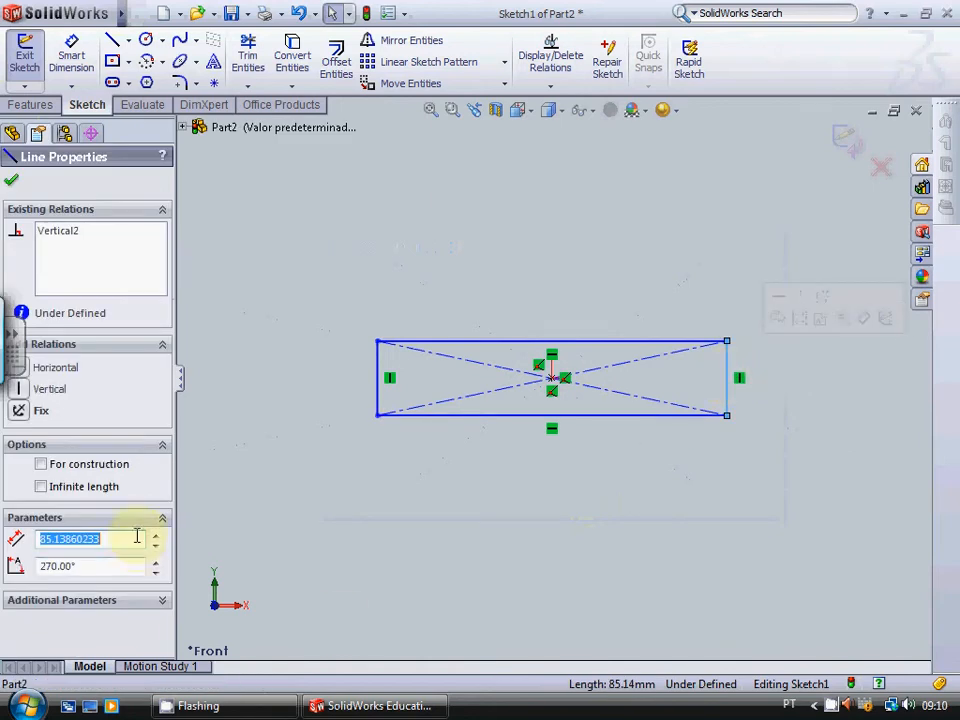
text(400)
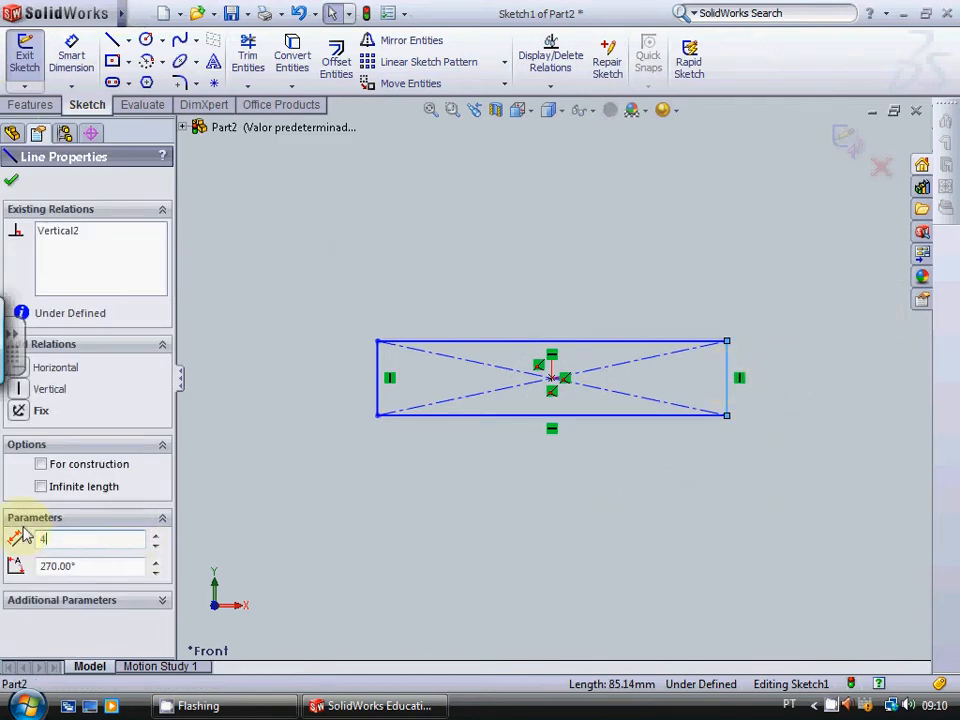
click(11, 180)
Step: Start a blind boss extrusion of the square sketch and set its depth to 400 mm
scroll(818, 357, up, 2)
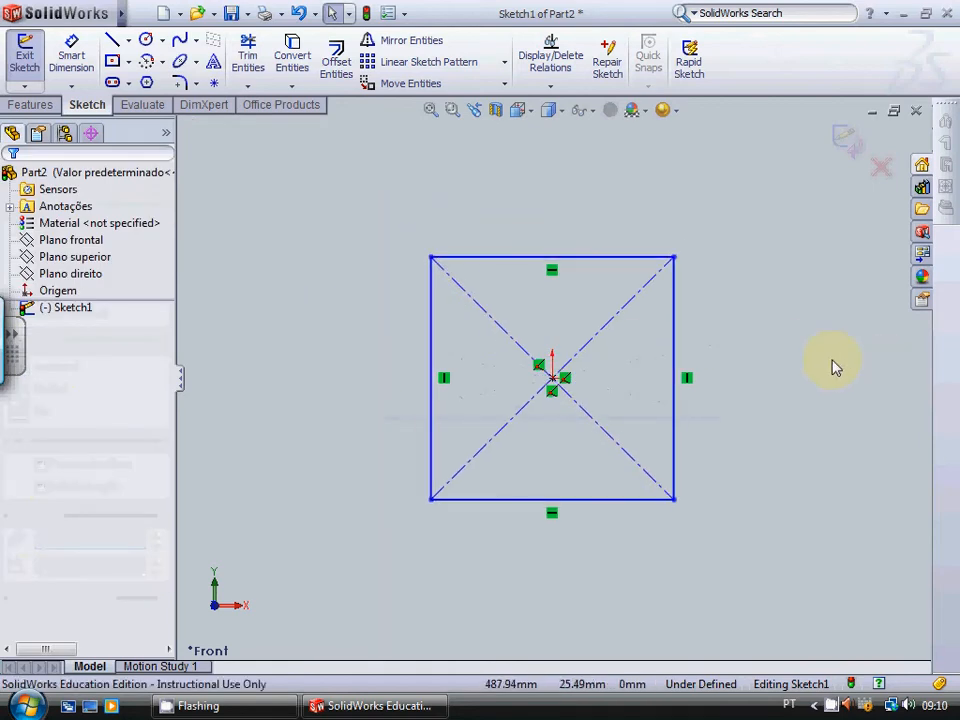
click(30, 104)
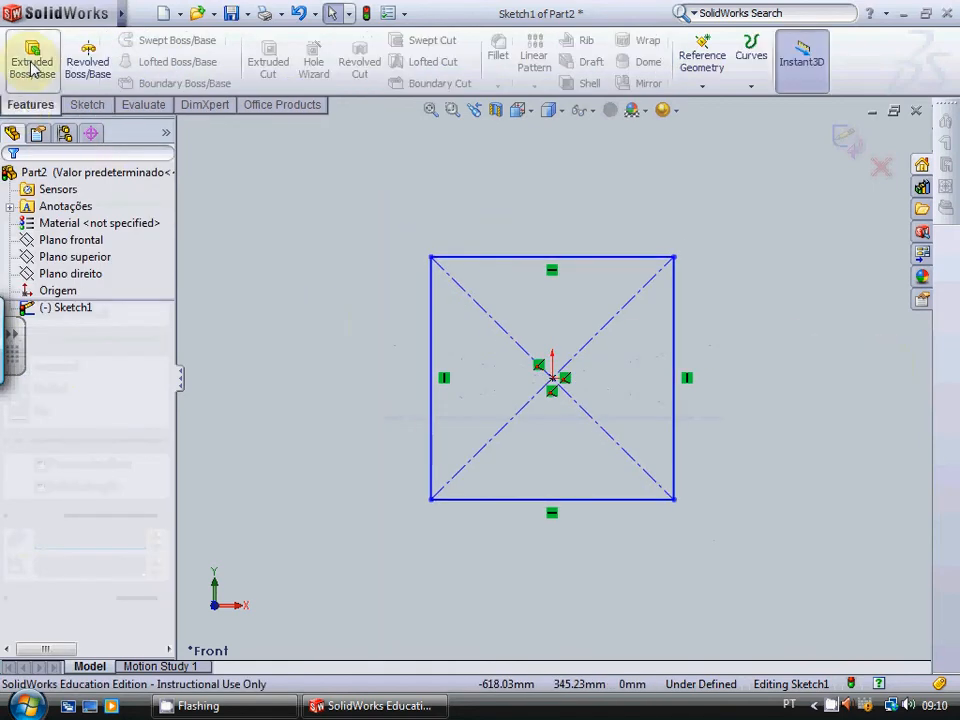
click(30, 62)
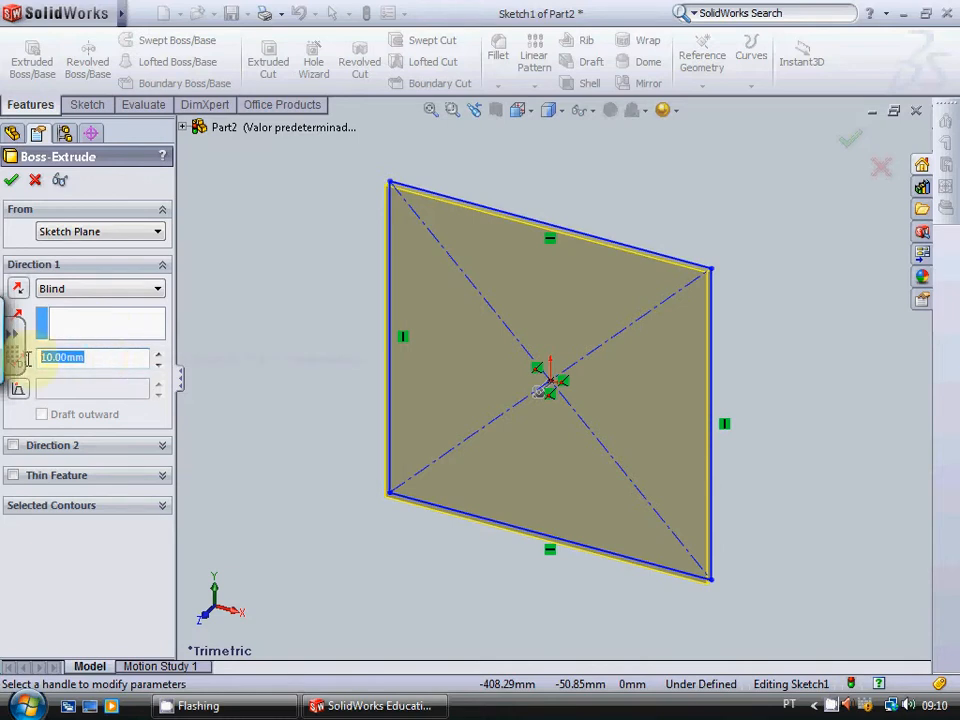
text(400)
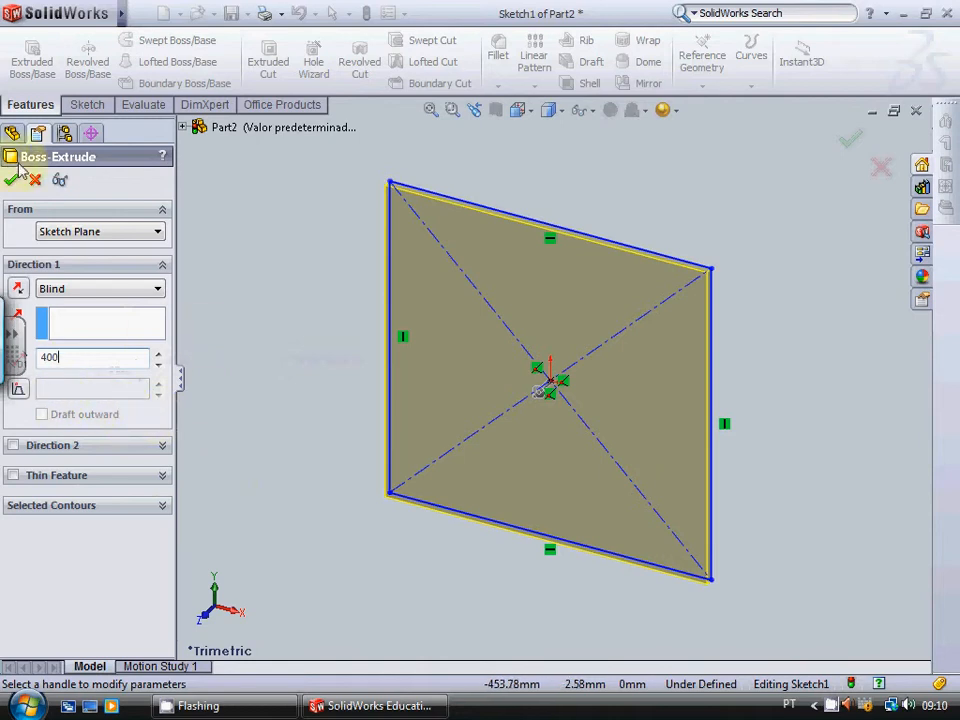
scroll(243, 414, up, 3)
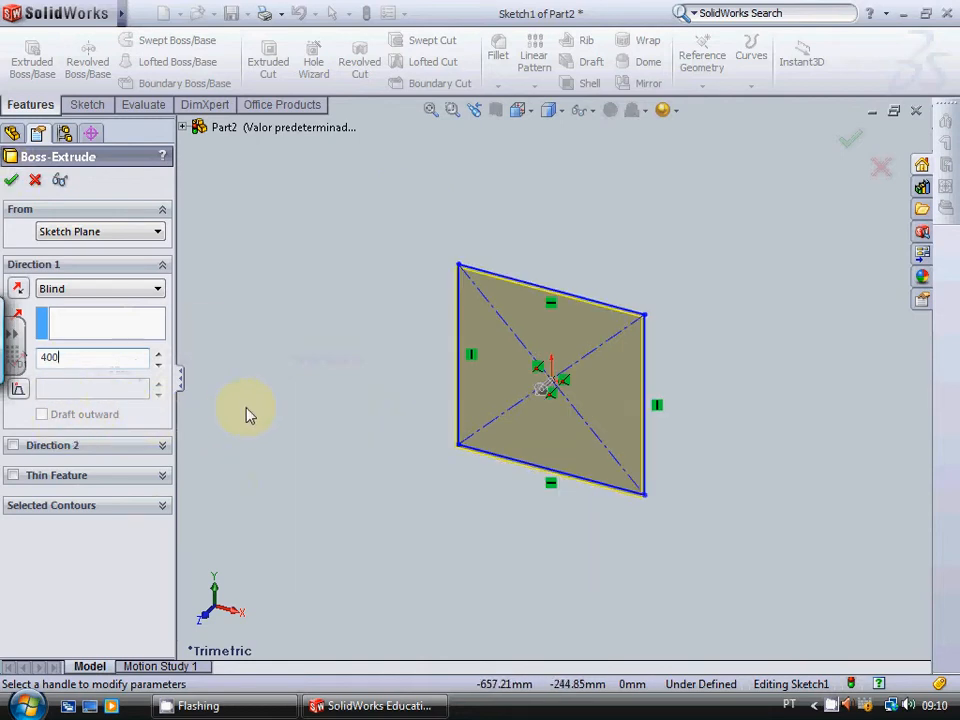
key(Return)
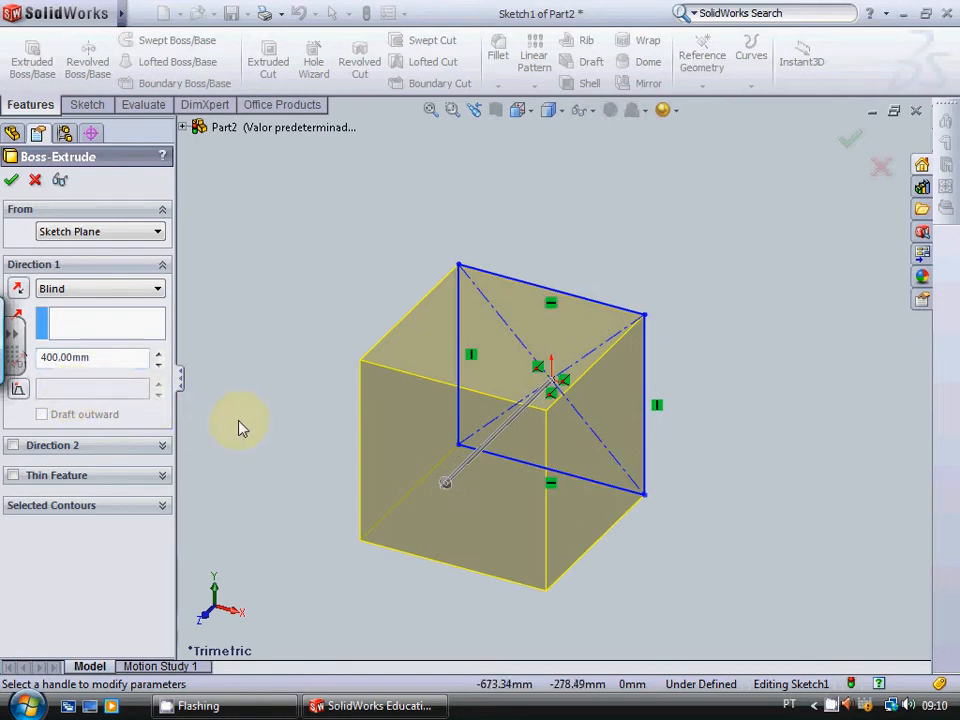
Step: Give the extrusion an inward draft of 6 degrees and create the tapered block
key(Right)
key(Up)
key(Up)
key(Up)
key(Up)
key(Up)
key(Up)
key(Up)
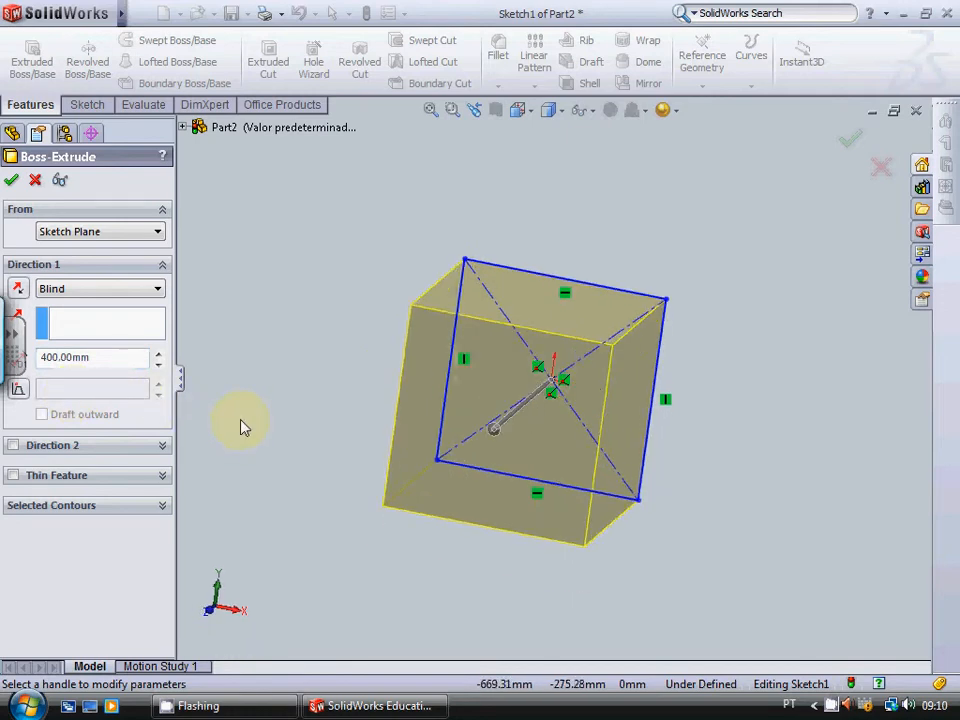
key(Right)
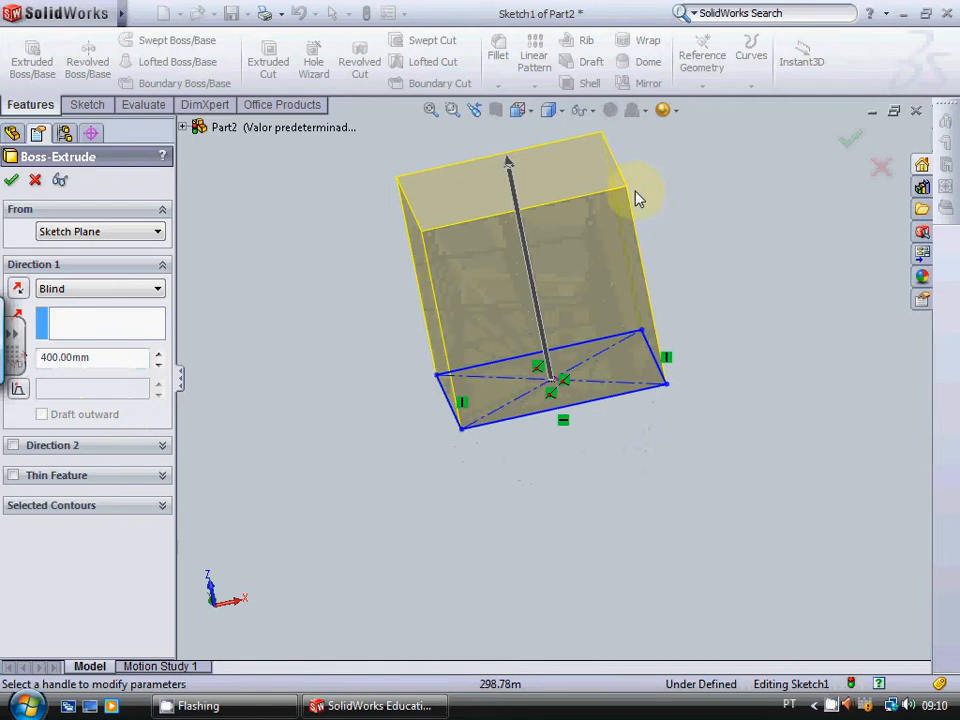
click(233, 602)
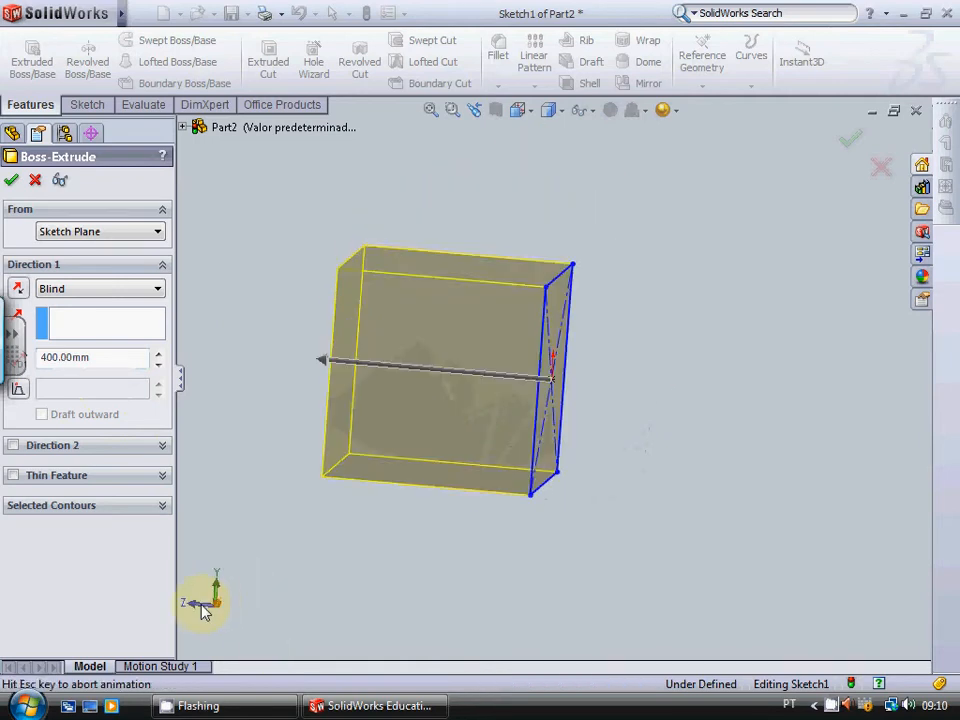
click(198, 606)
key(shift+Up)
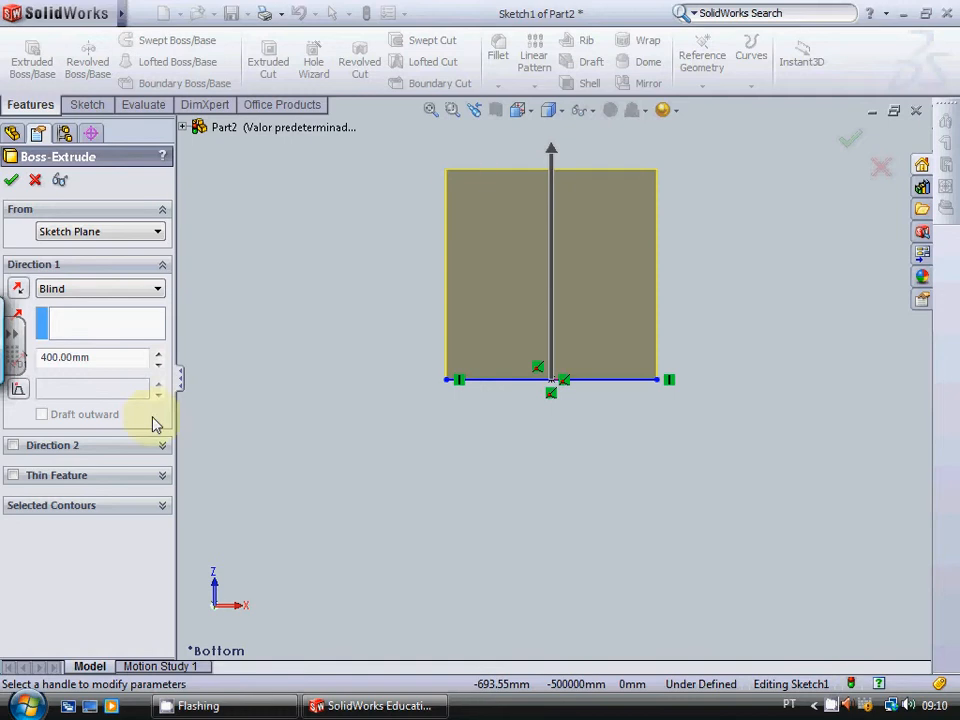
click(19, 391)
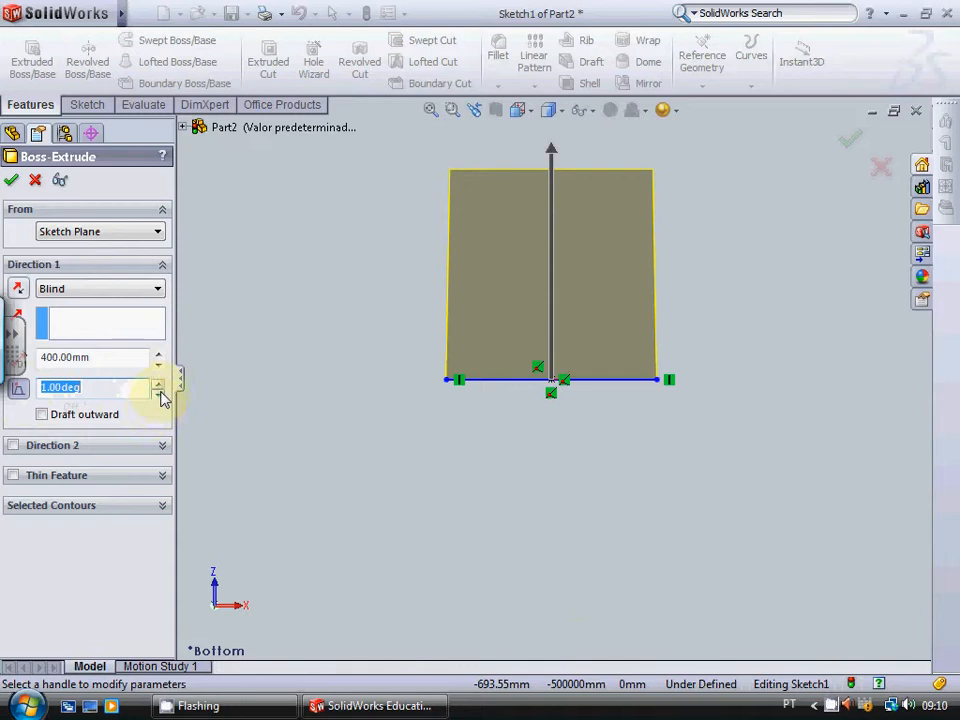
click(157, 383)
click(157, 384)
click(157, 384)
click(157, 384)
click(157, 384)
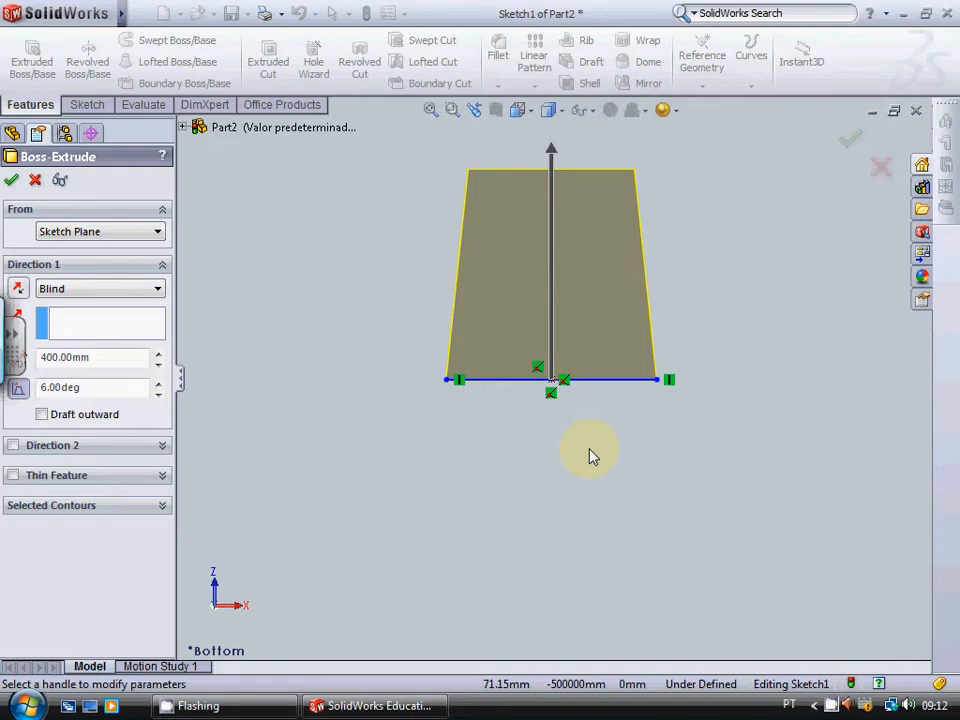
click(11, 180)
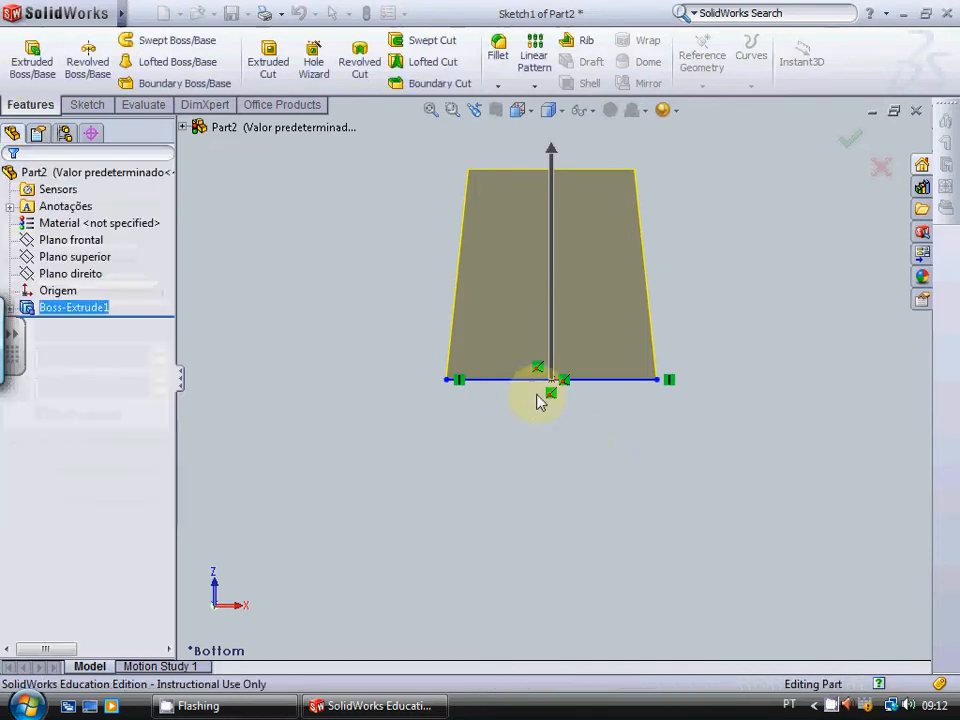
Step: Examine the tapered block's sides and small end face from several angles, then from the front
key(Left)
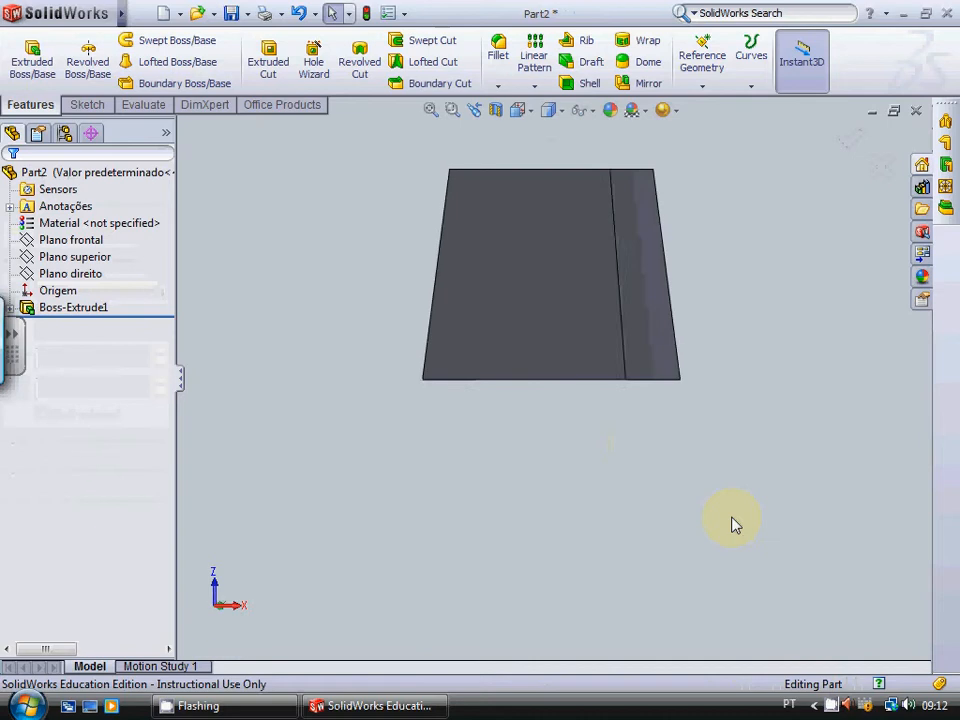
key(Down)
key(Down)
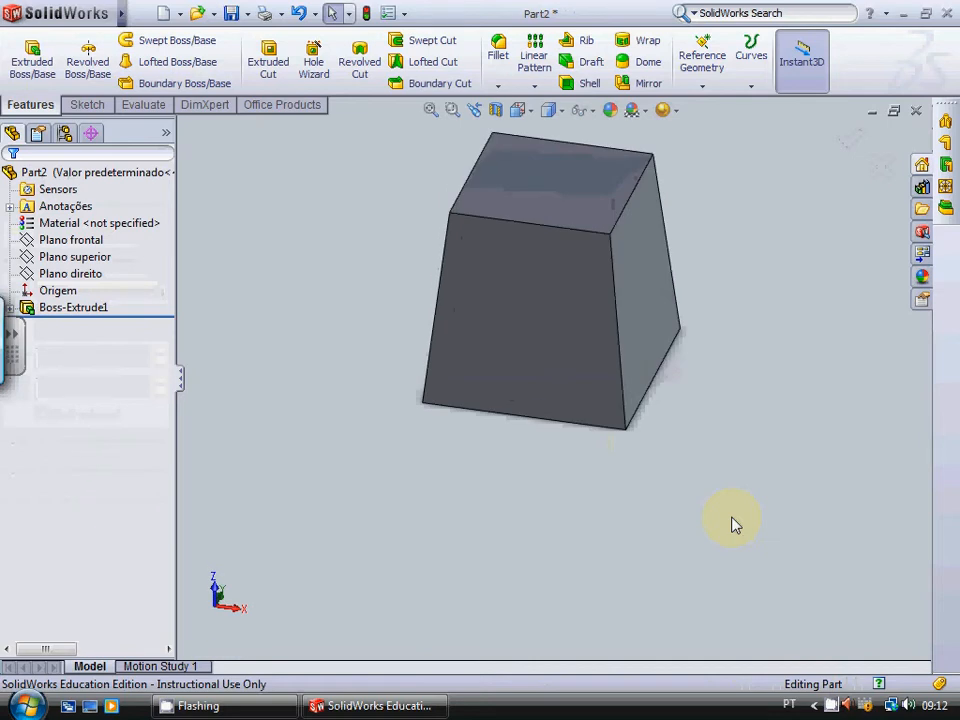
key(Up)
key(Up)
key(Right)
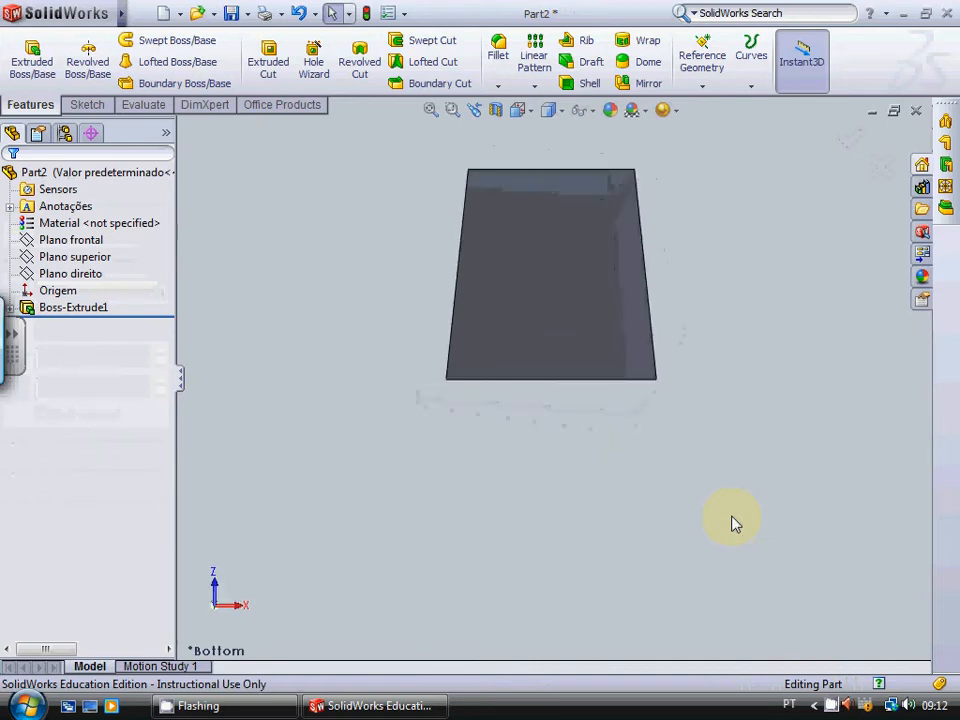
key(Left)
key(Down)
key(Down)
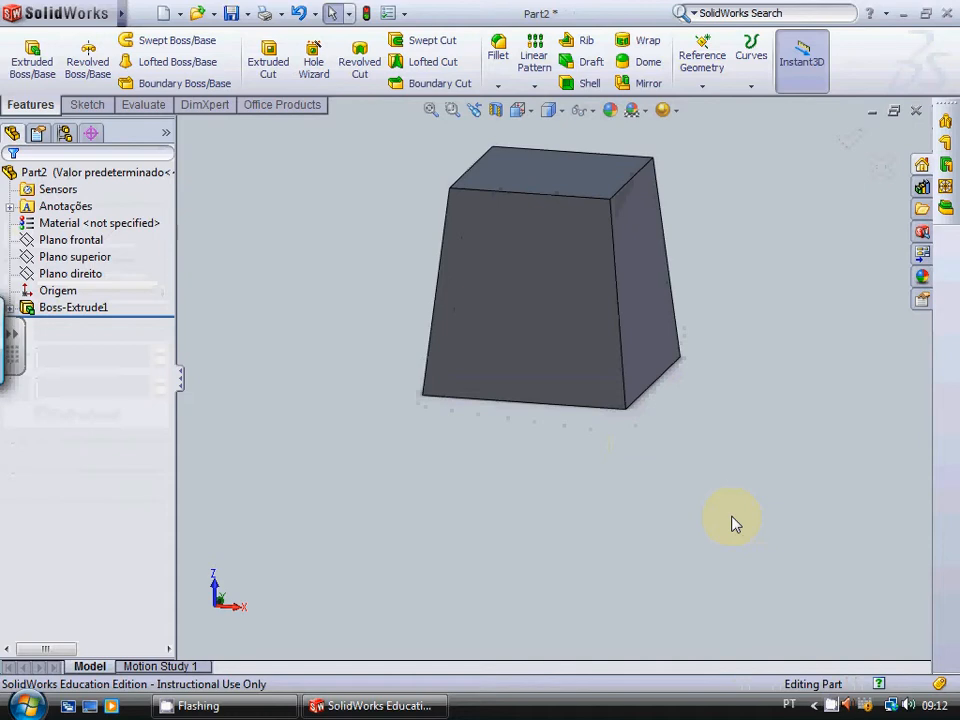
key(Up)
key(Up)
key(Right)
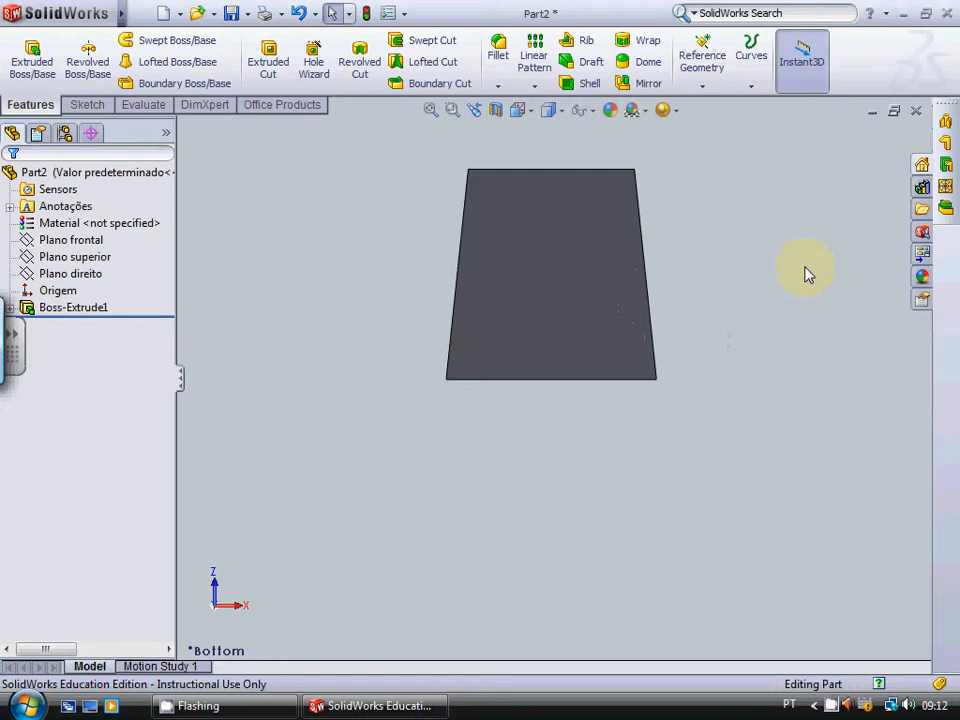
key(ctrl+1)
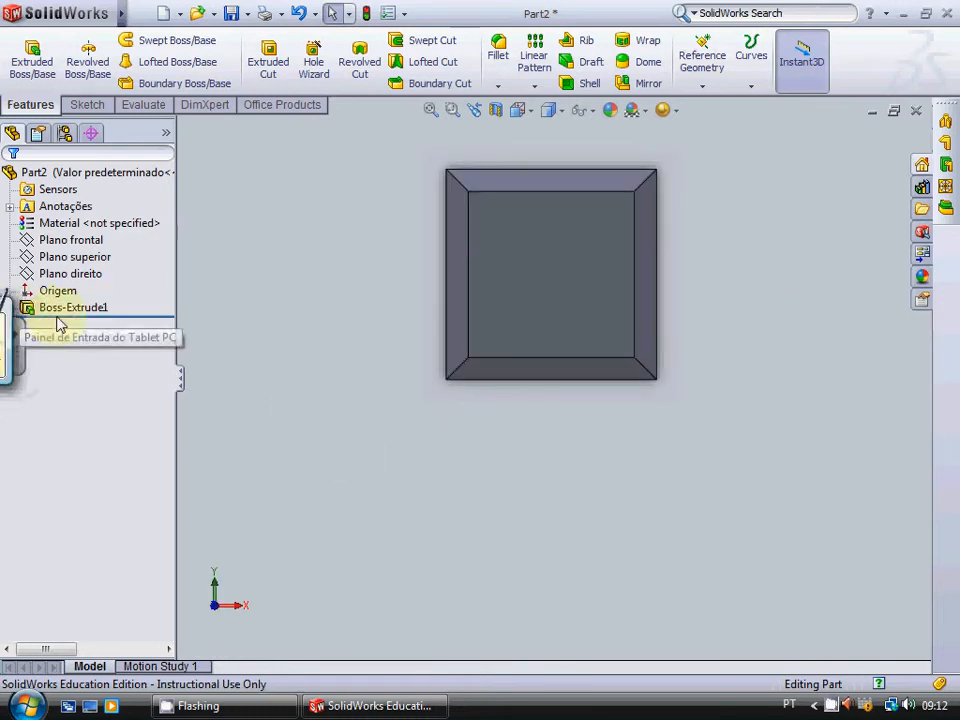
click(18, 366)
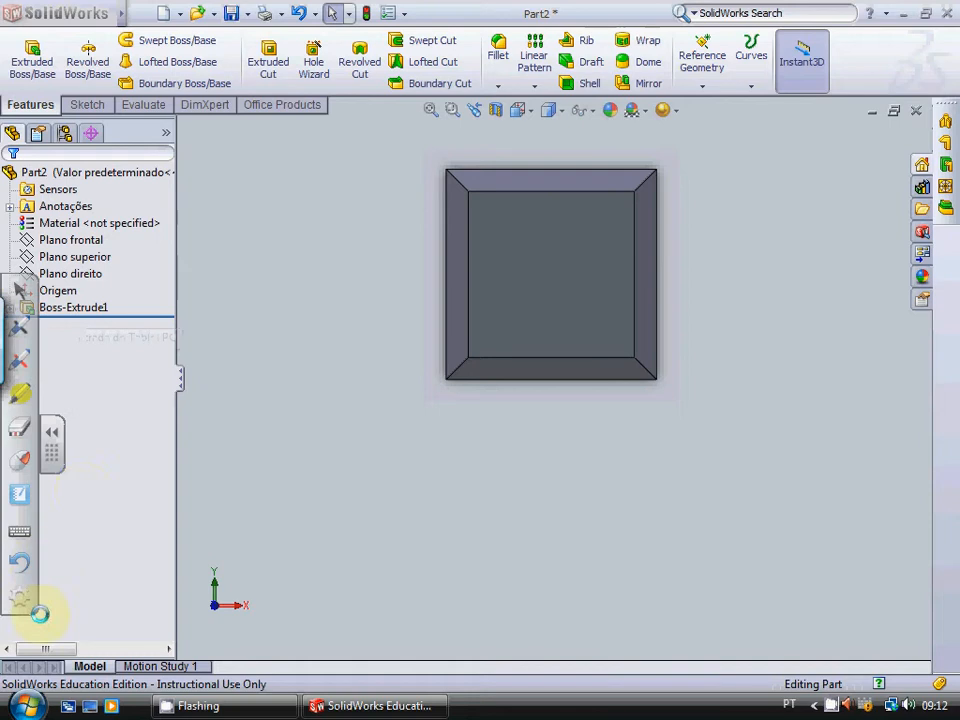
click(51, 433)
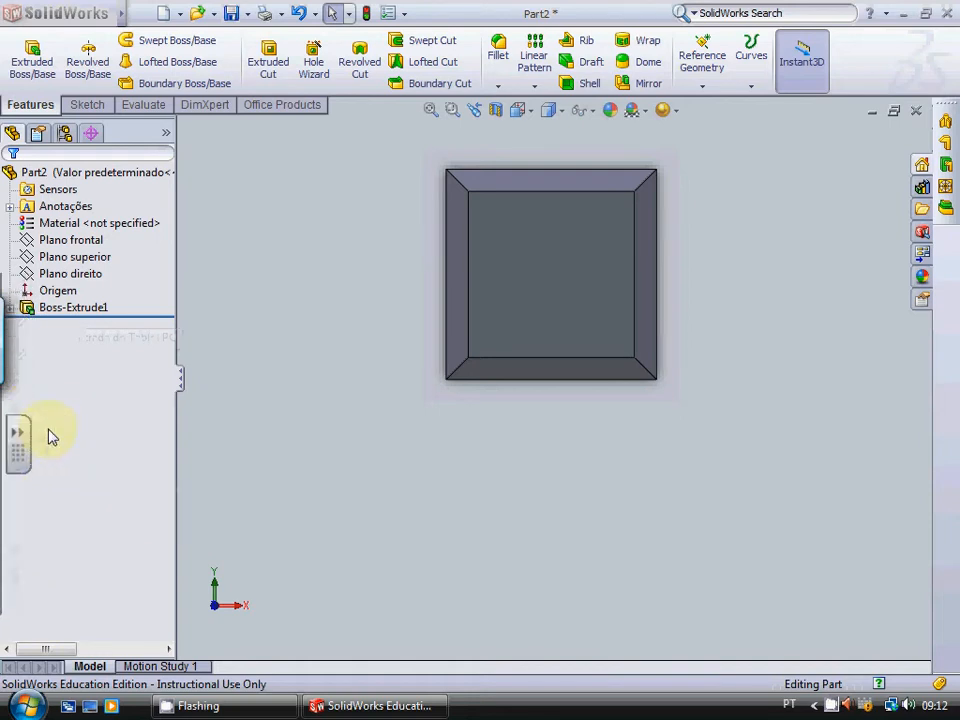
click(15, 450)
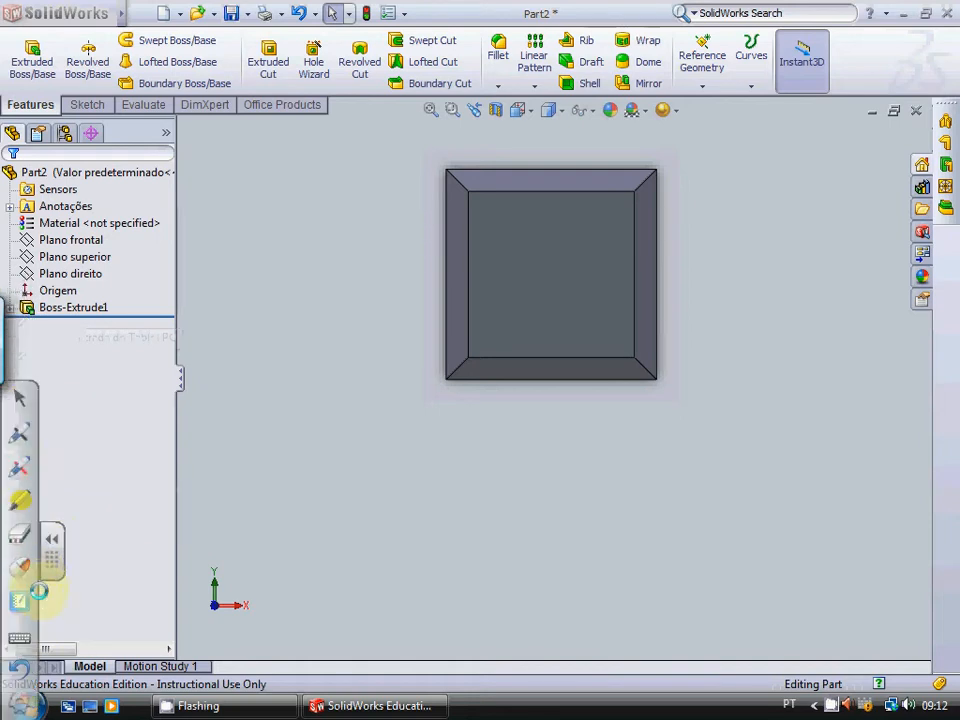
click(51, 538)
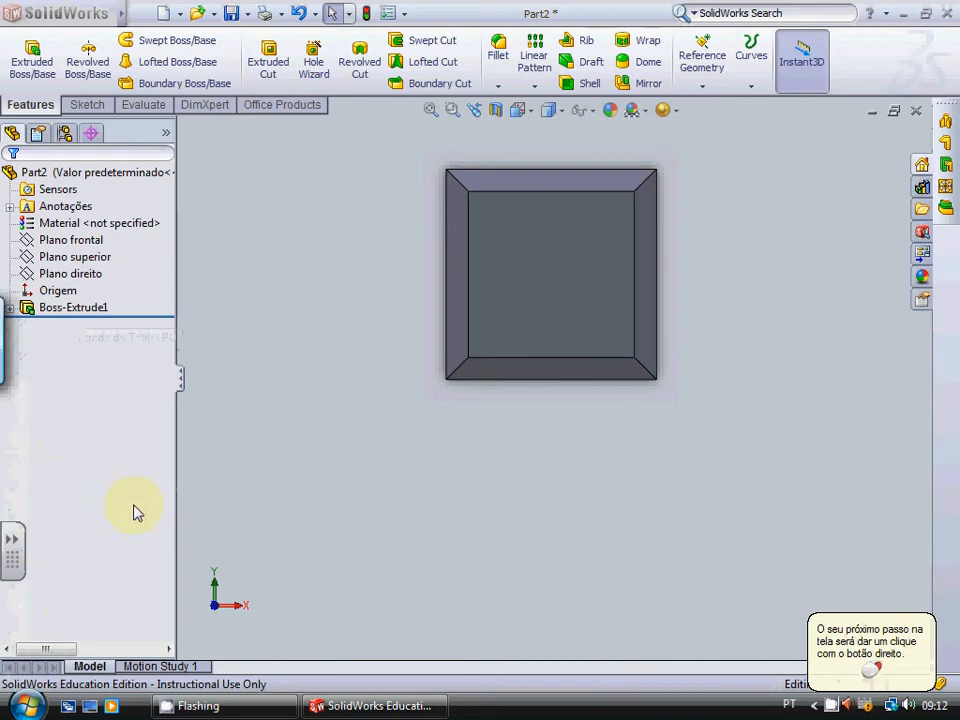
Step: Open the square base sketch of the extruded block for editing
click(9, 307)
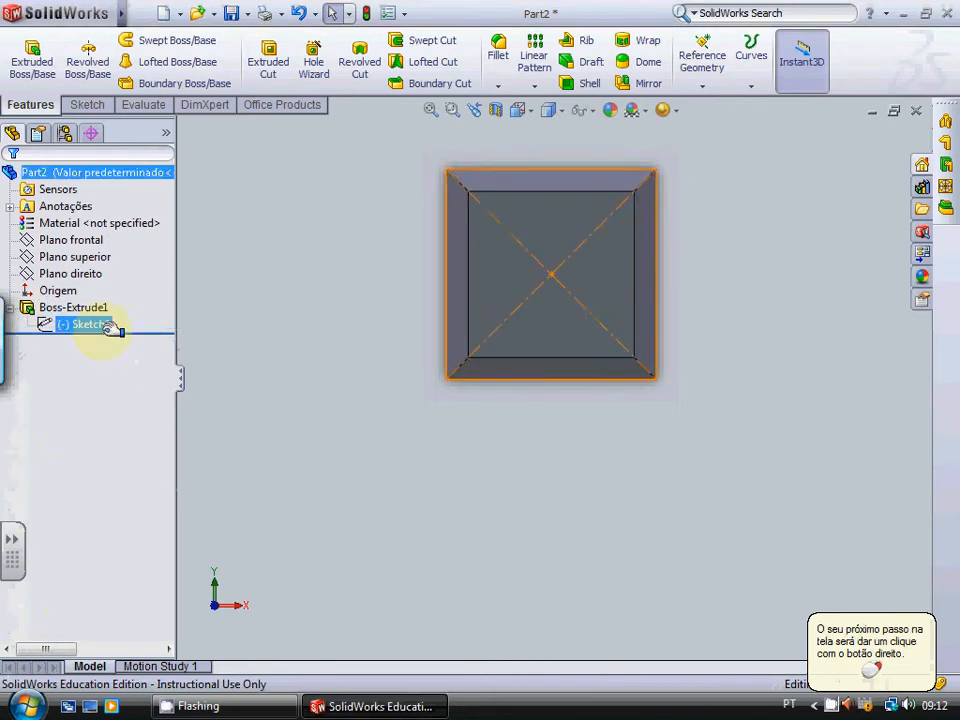
right_click(92, 328)
click(101, 283)
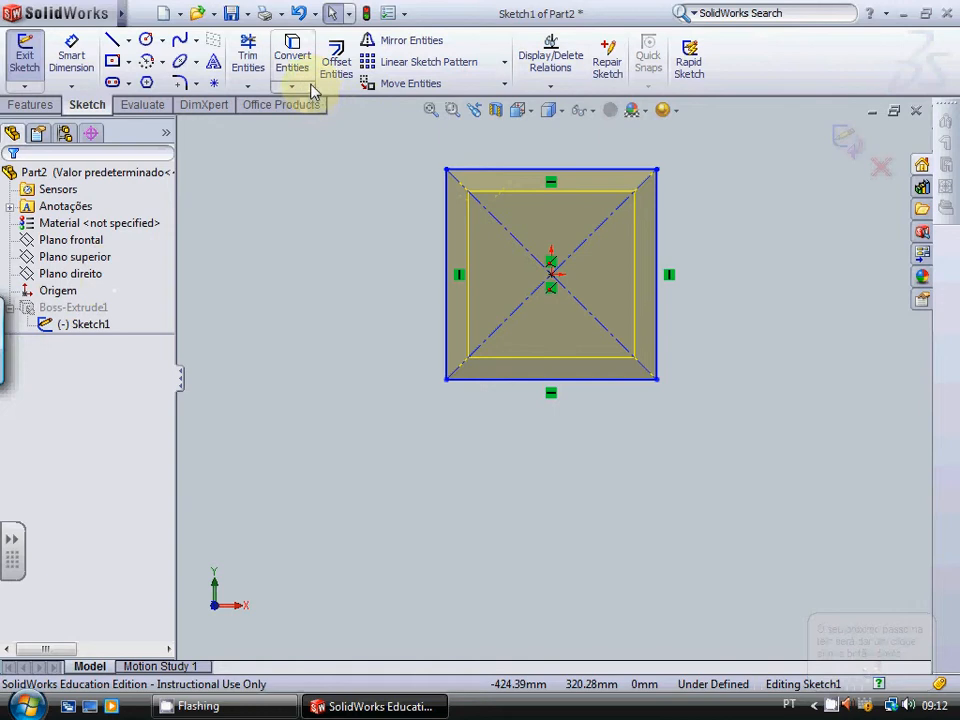
Step: Round all four corners of the square base sketch with 50 mm sketch fillets and finish editing the sketch
click(184, 85)
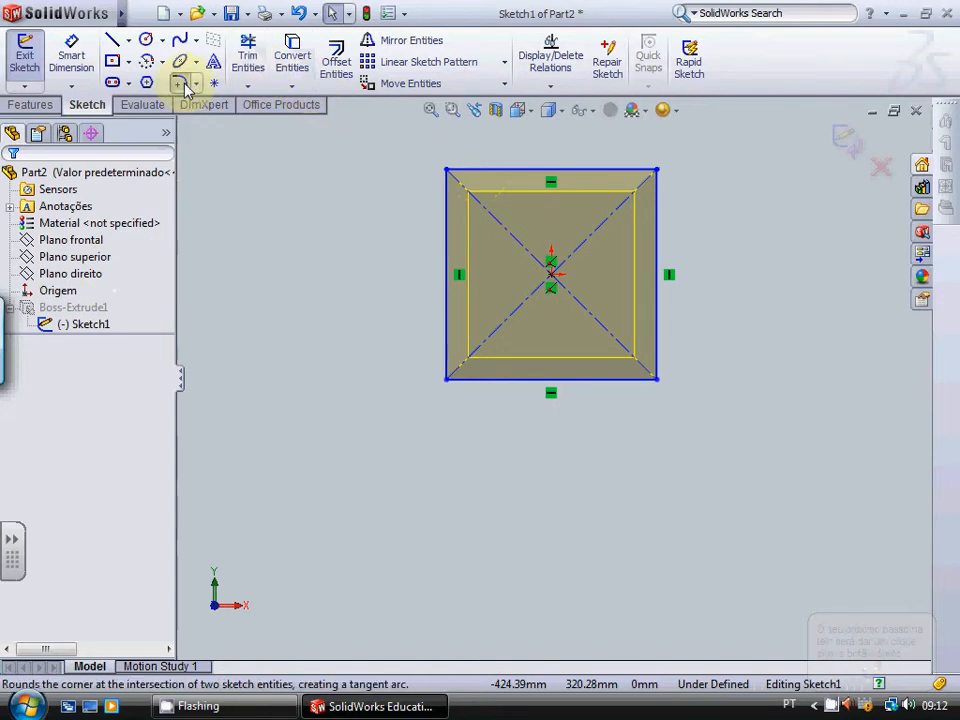
click(656, 380)
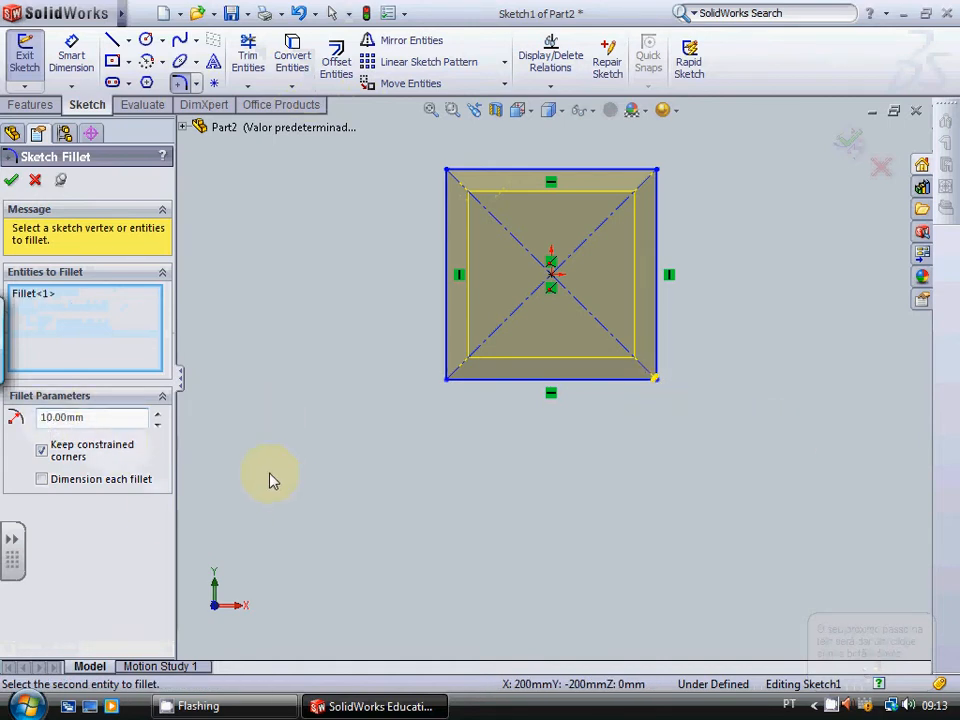
key(BackSpace)
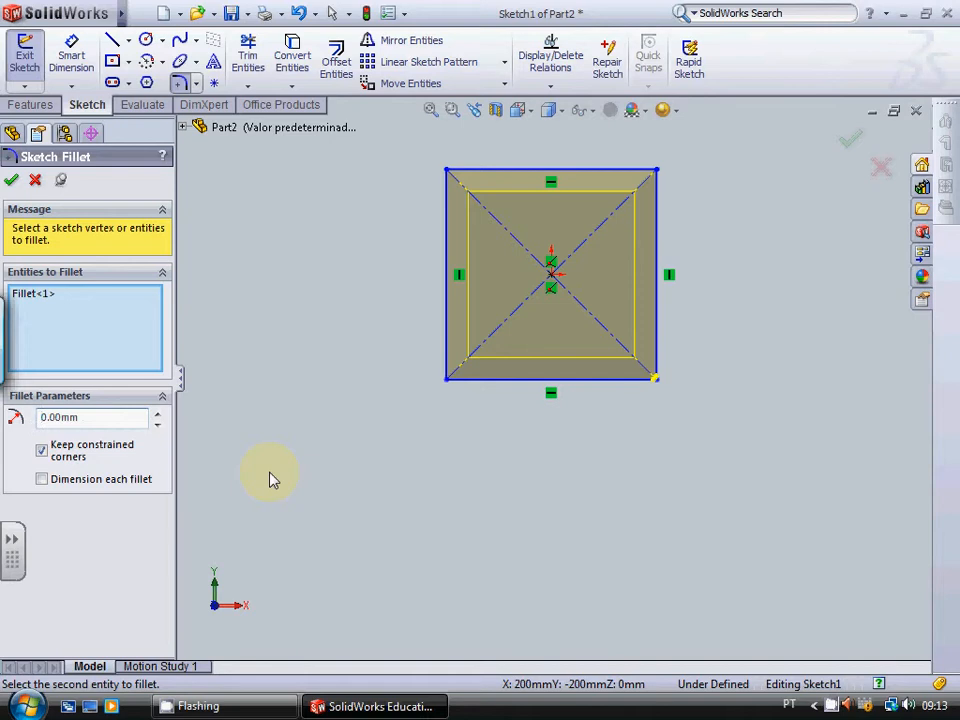
text(5)
click(446, 381)
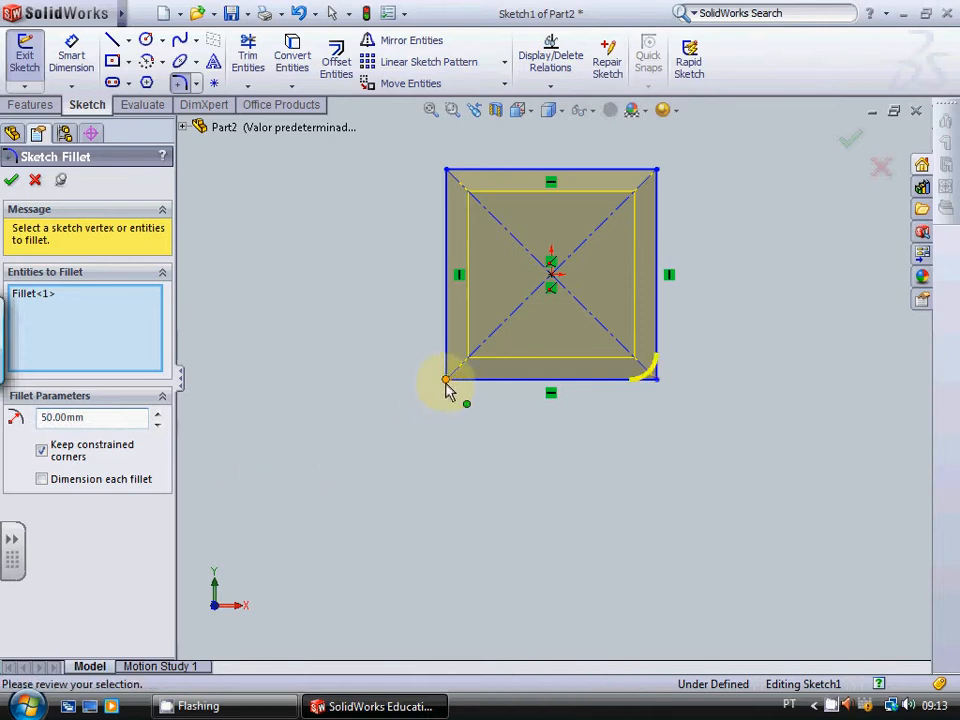
click(657, 174)
click(449, 173)
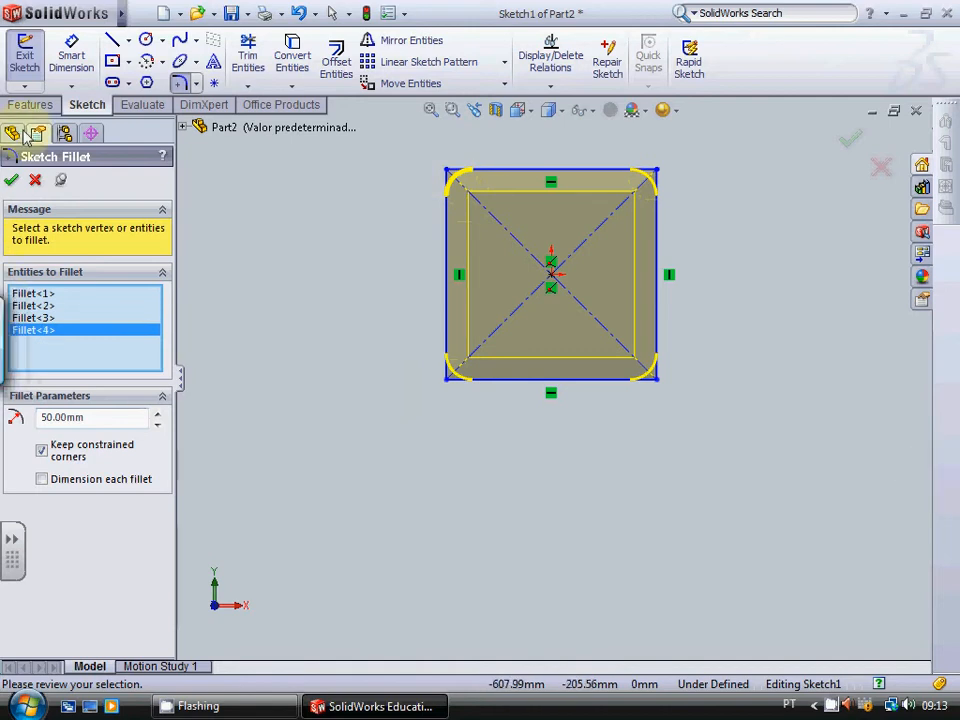
click(11, 179)
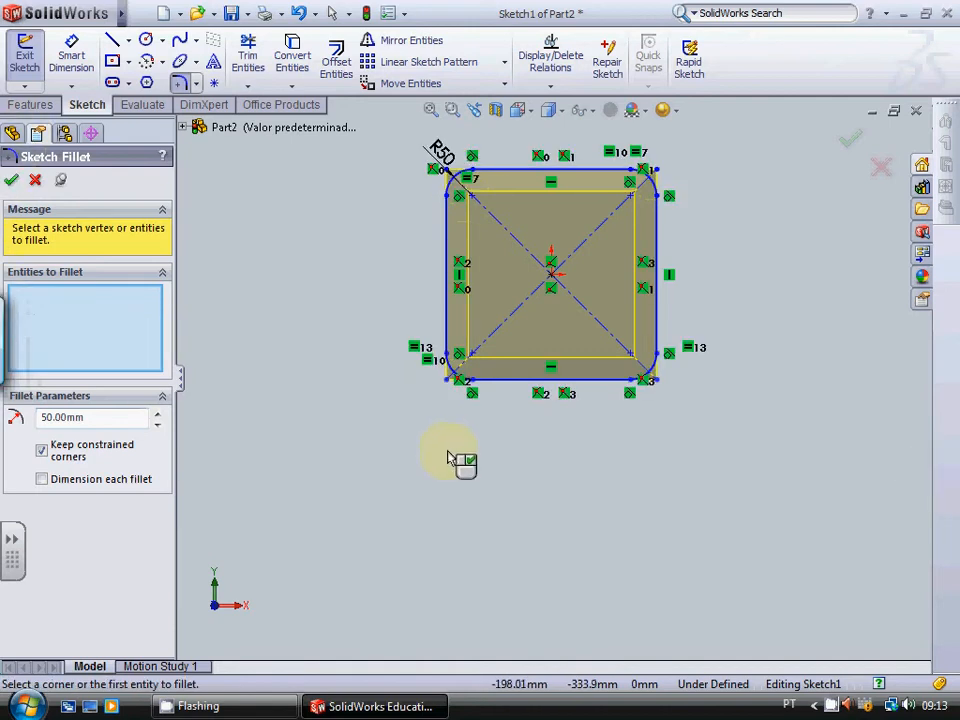
click(33, 180)
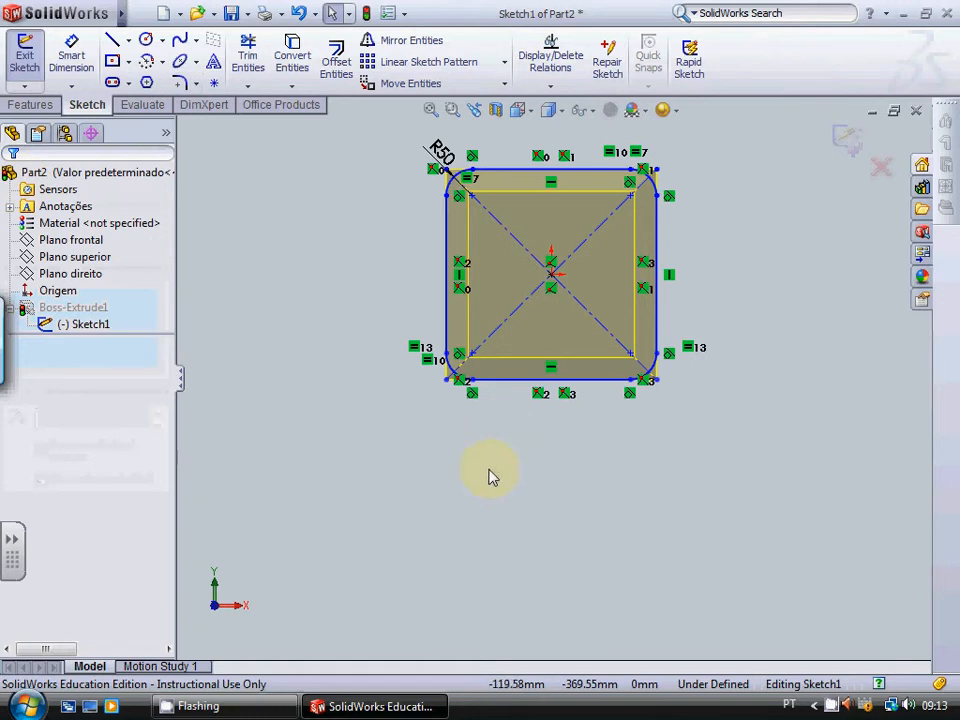
click(25, 55)
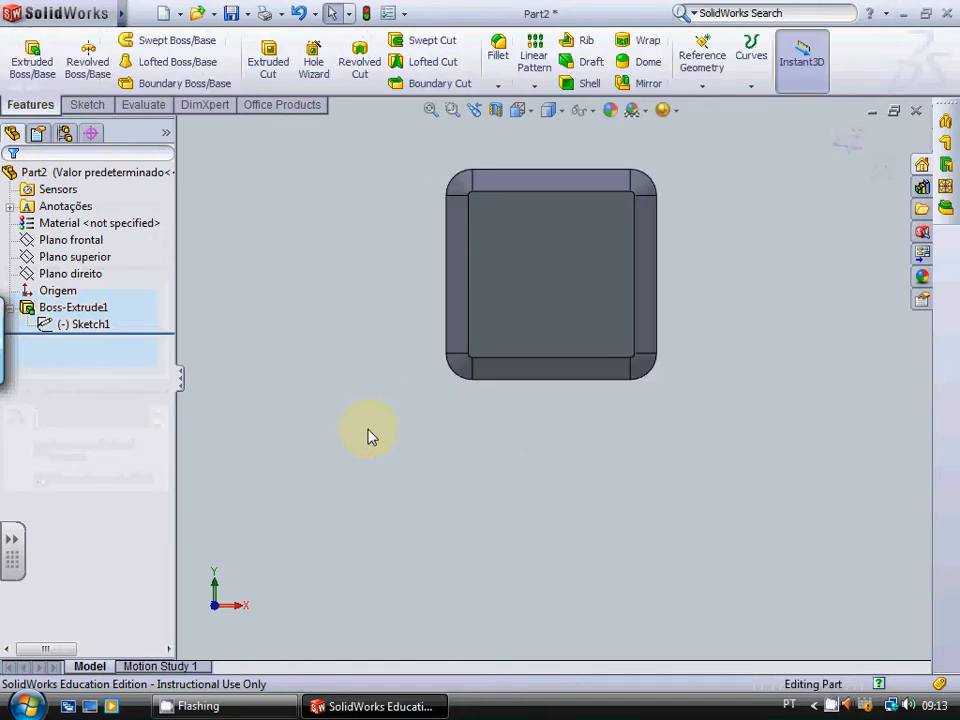
Step: Examine the tapered block's rounded vertical corners and small end face from several angles
key(ctrl+6)
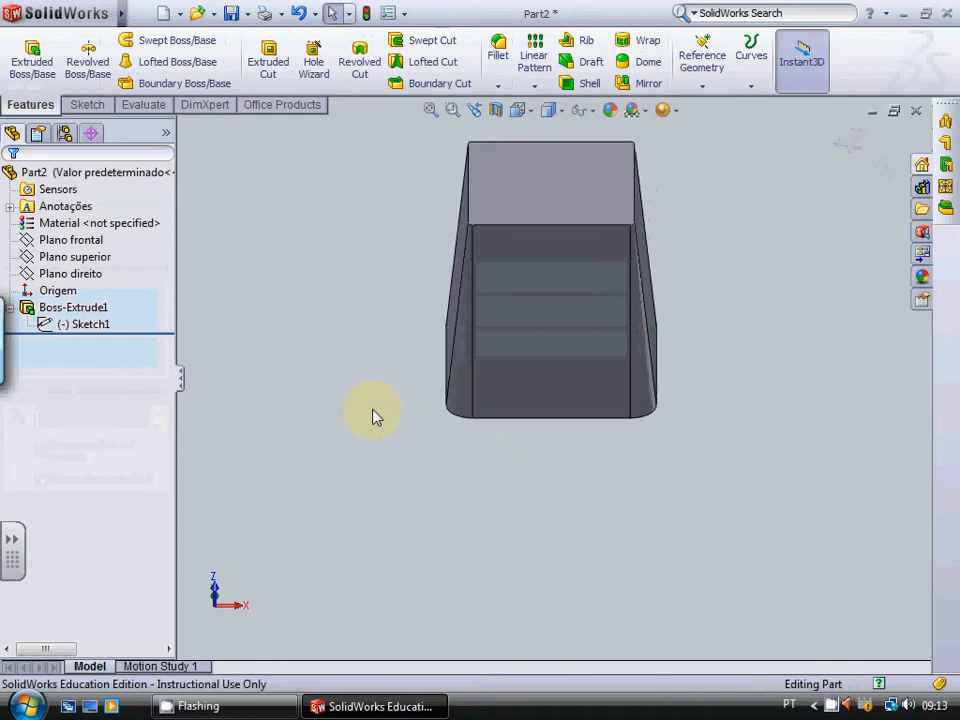
key(Right)
key(Right)
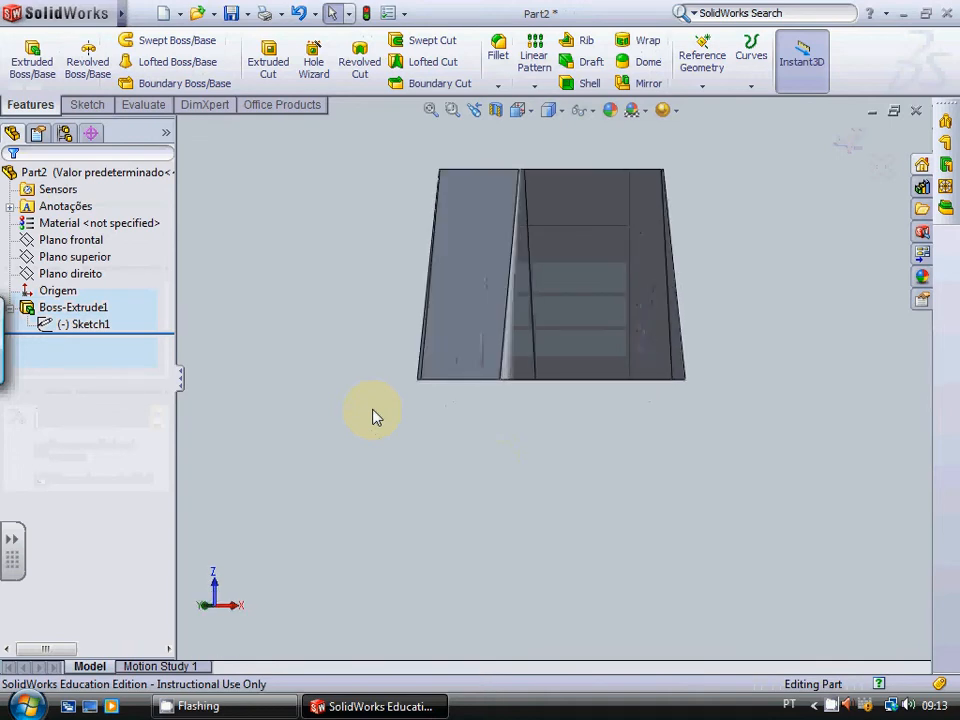
key(Left)
key(Left)
key(Right)
key(Right)
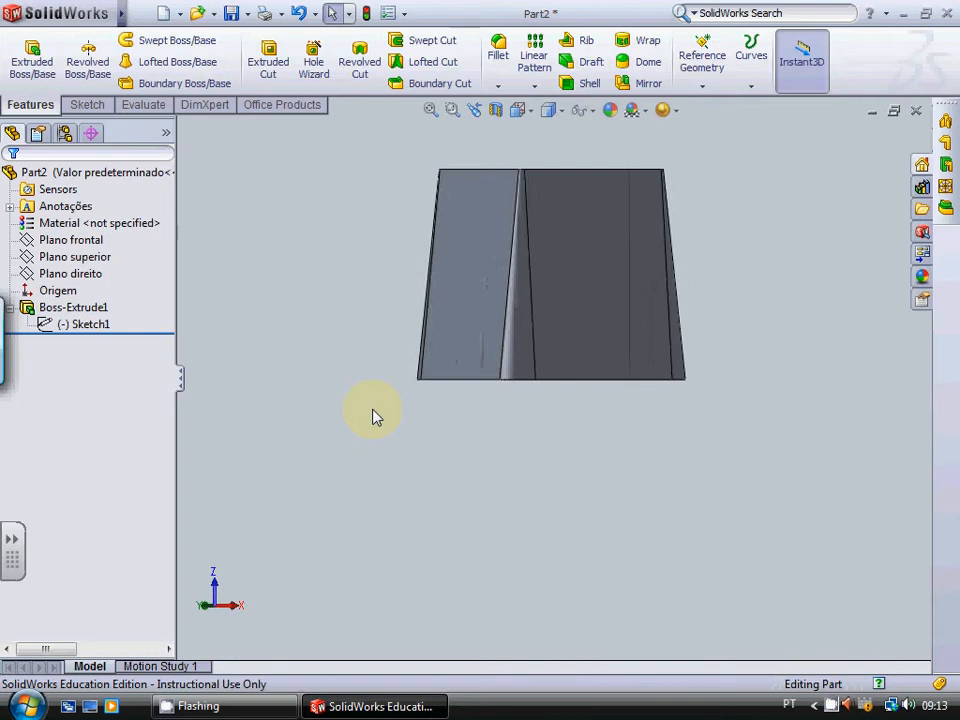
key(Down)
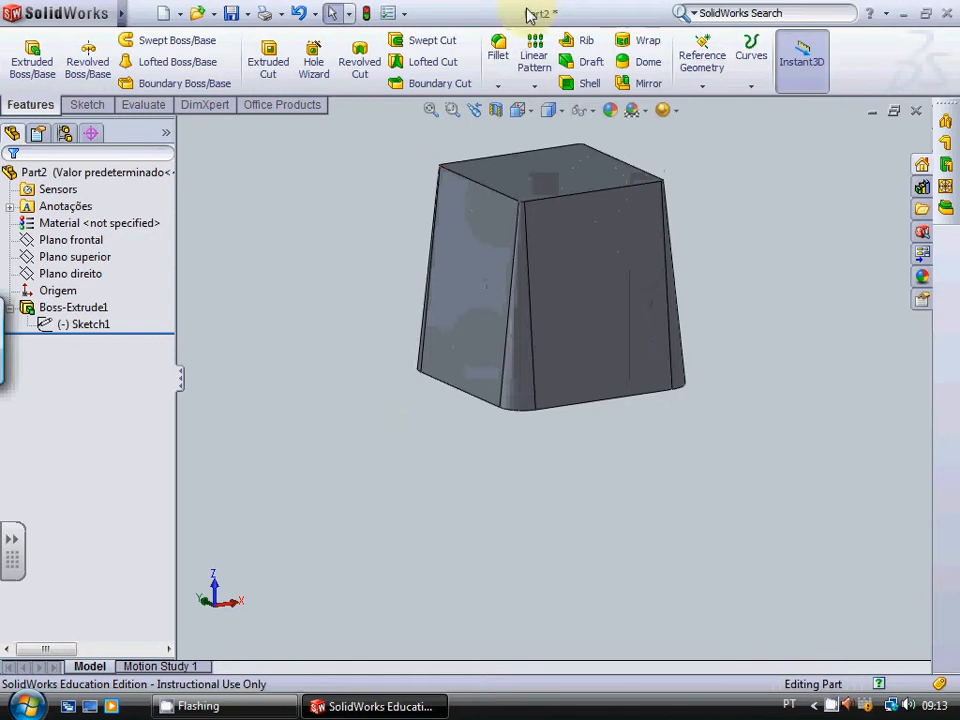
Step: Fillet the edges around the block's small end face with a constant 50 mm radius, using tangent propagation
scroll(532, 129, up, 1)
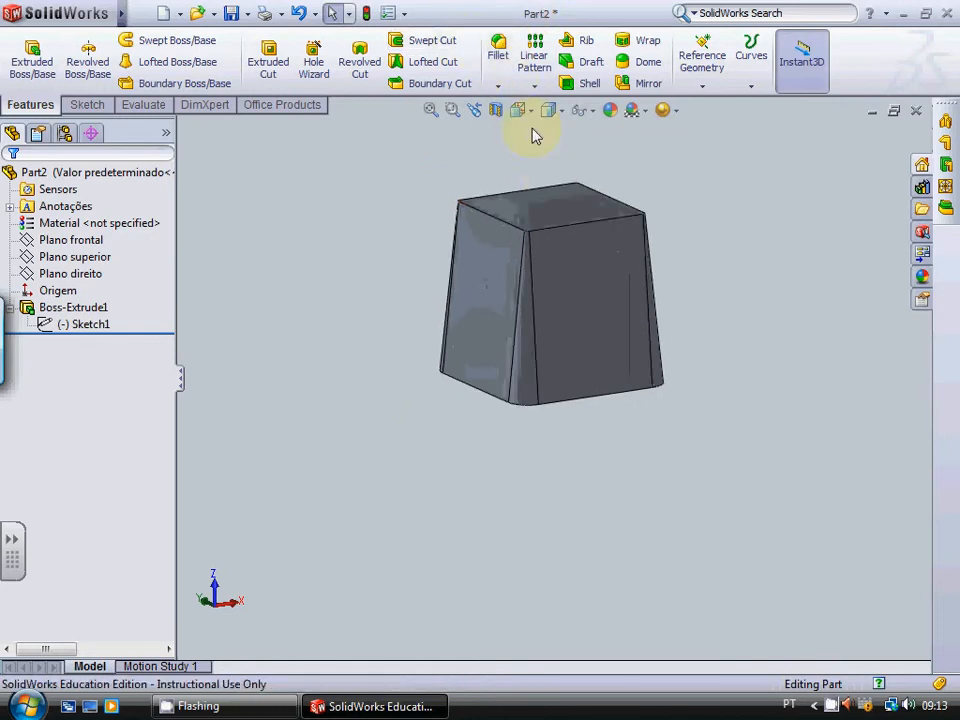
scroll(532, 145, down, 3)
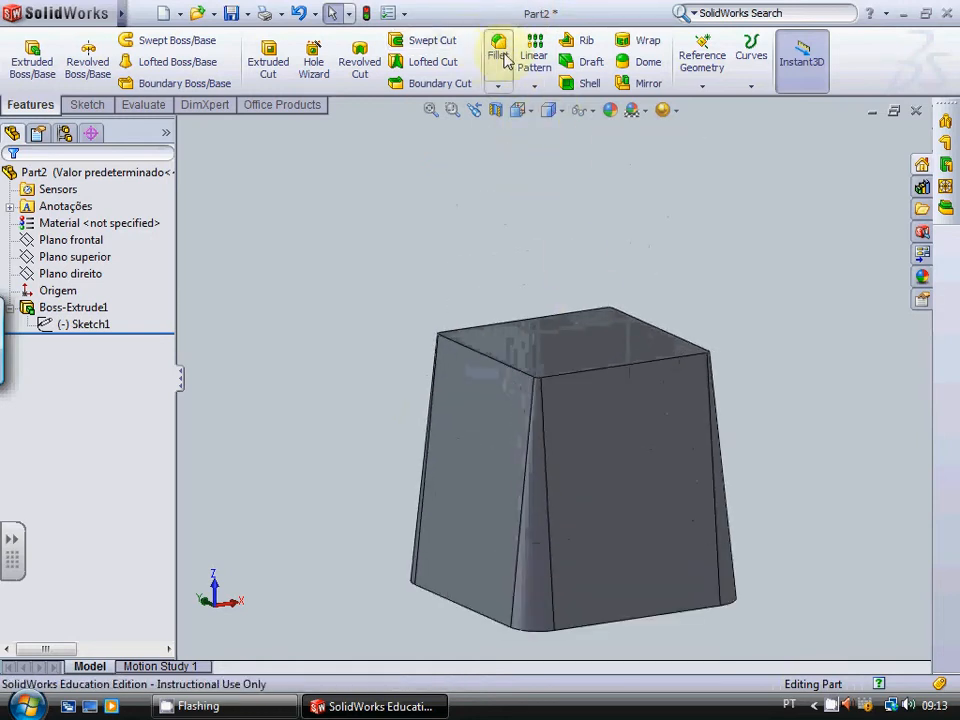
click(505, 57)
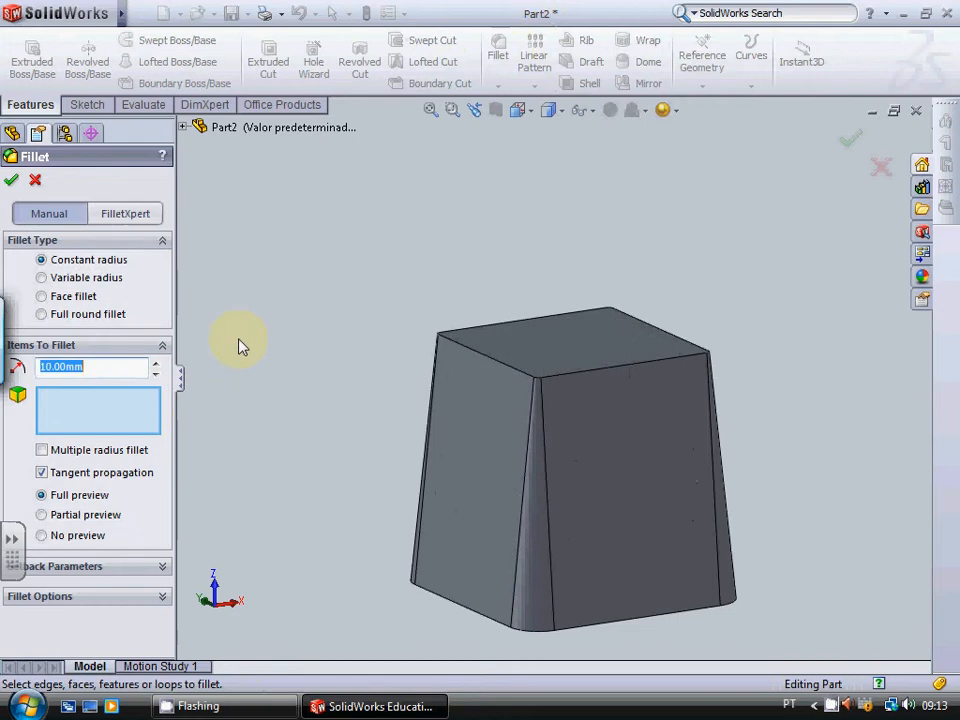
click(48, 366)
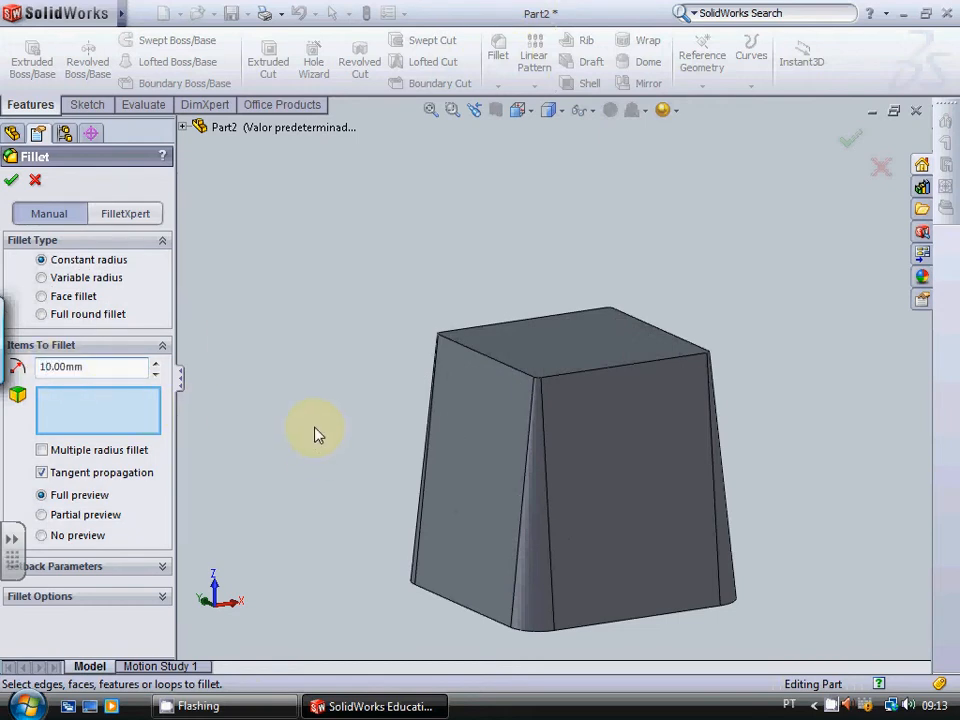
key(BackSpace)
text(5)
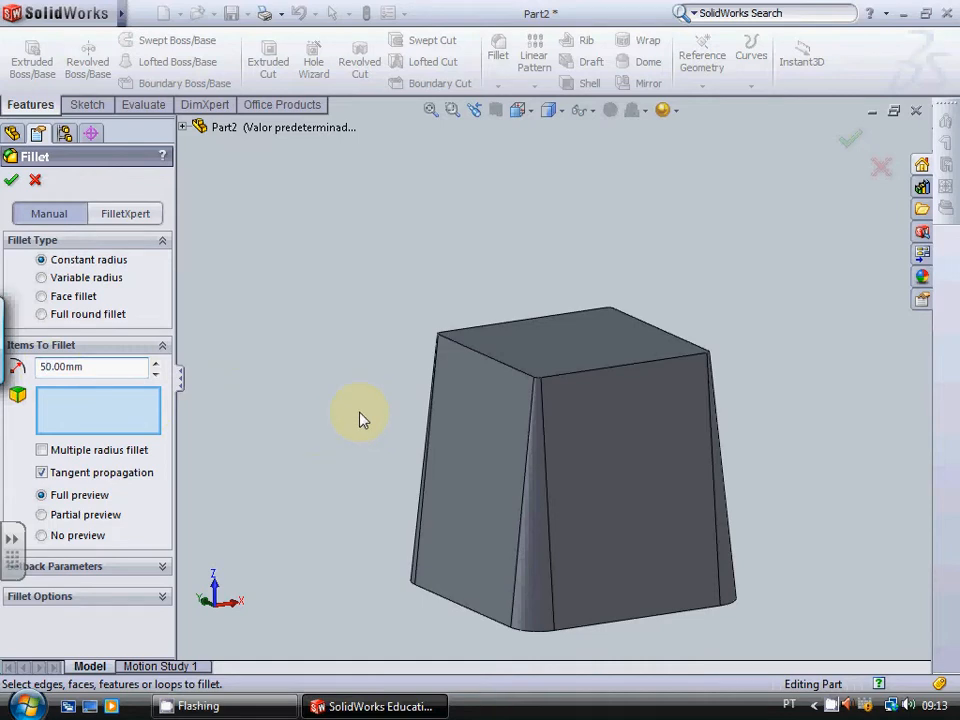
click(479, 351)
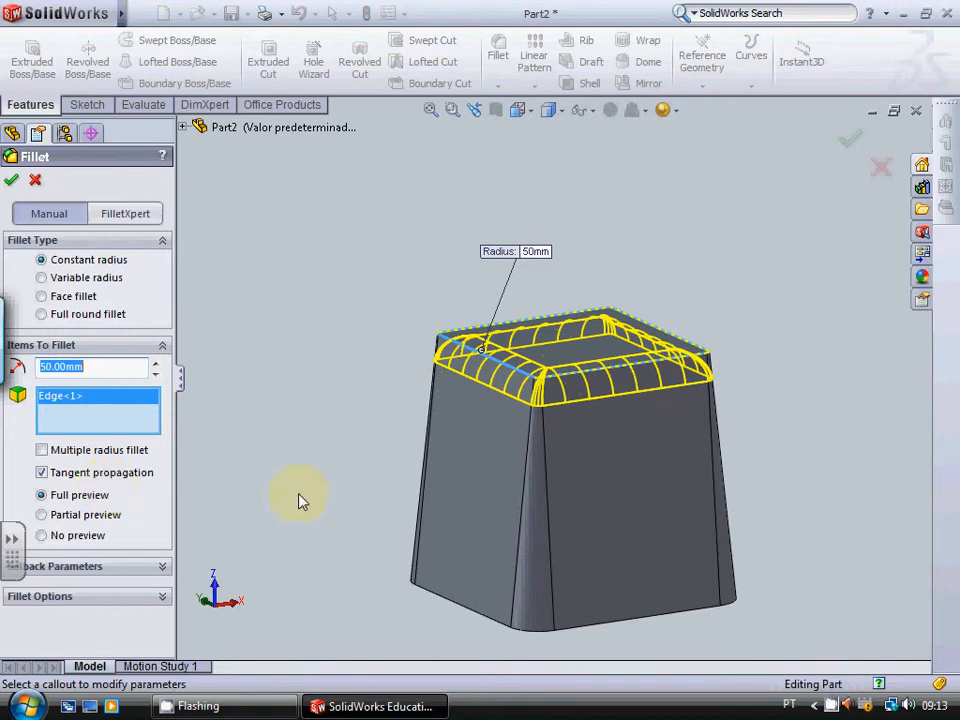
click(11, 183)
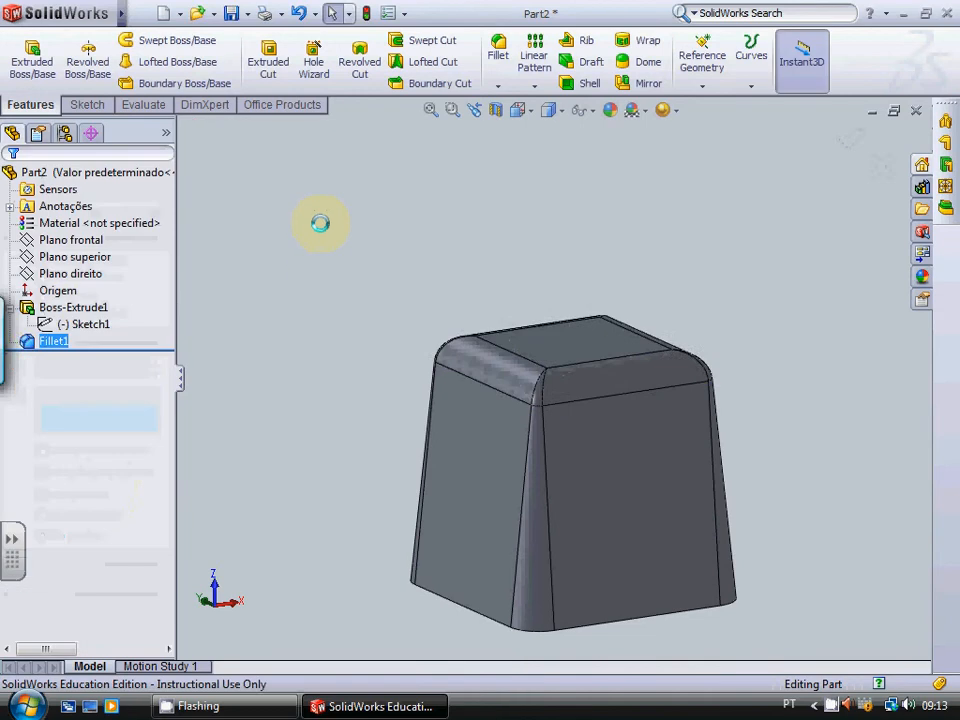
Step: Examine the filleted small end of the block from different sides, ending with a straight side view
key(Up)
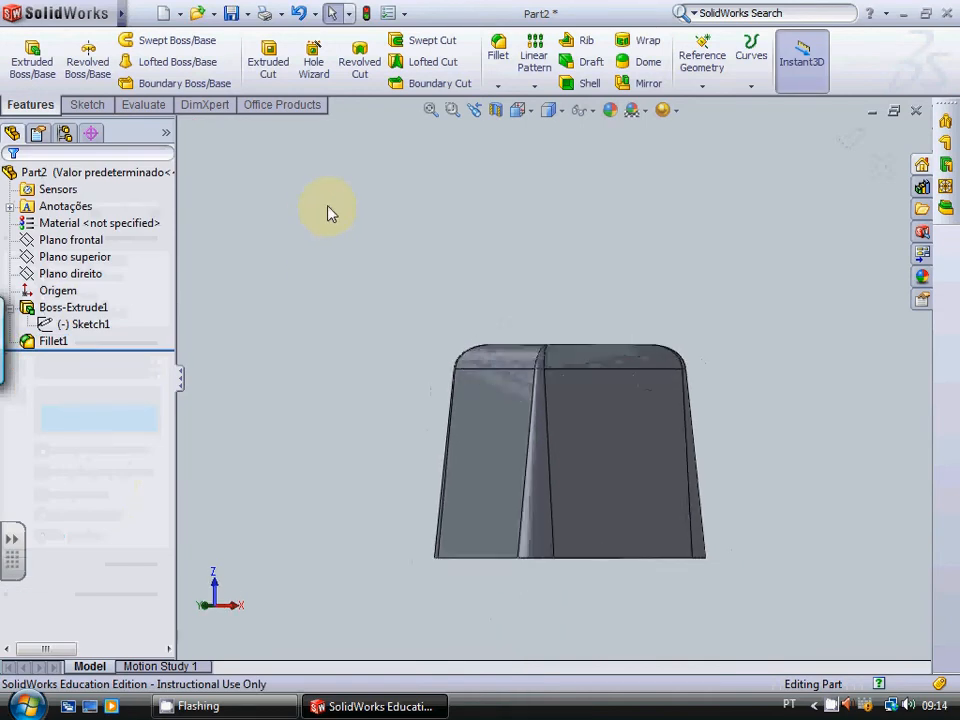
key(Left)
key(Left)
key(Left)
key(Left)
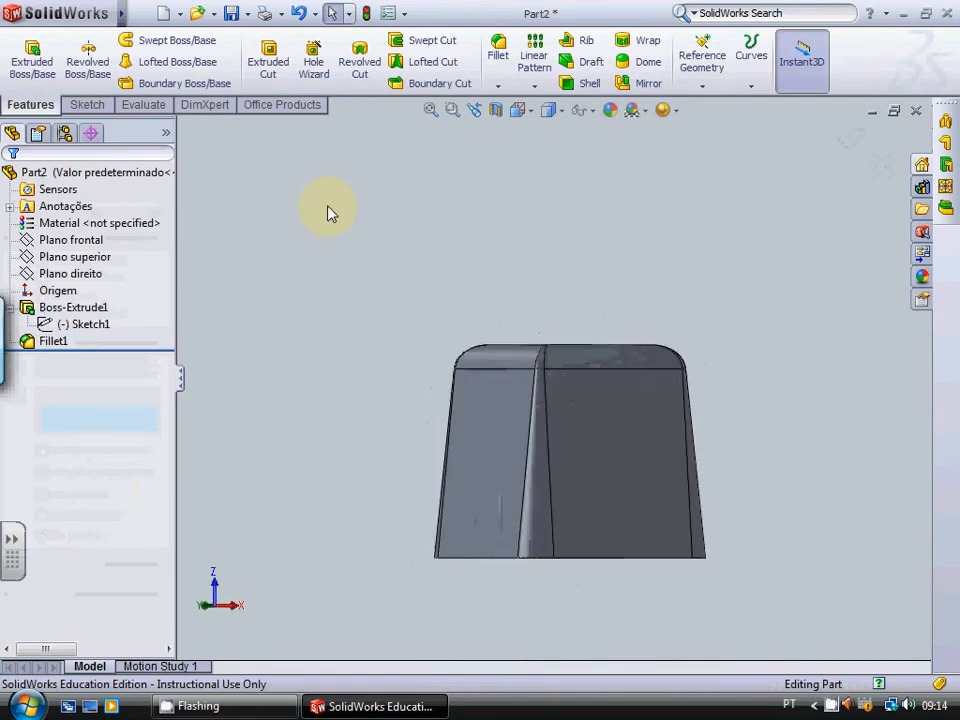
key(Down)
key(Up)
key(Left)
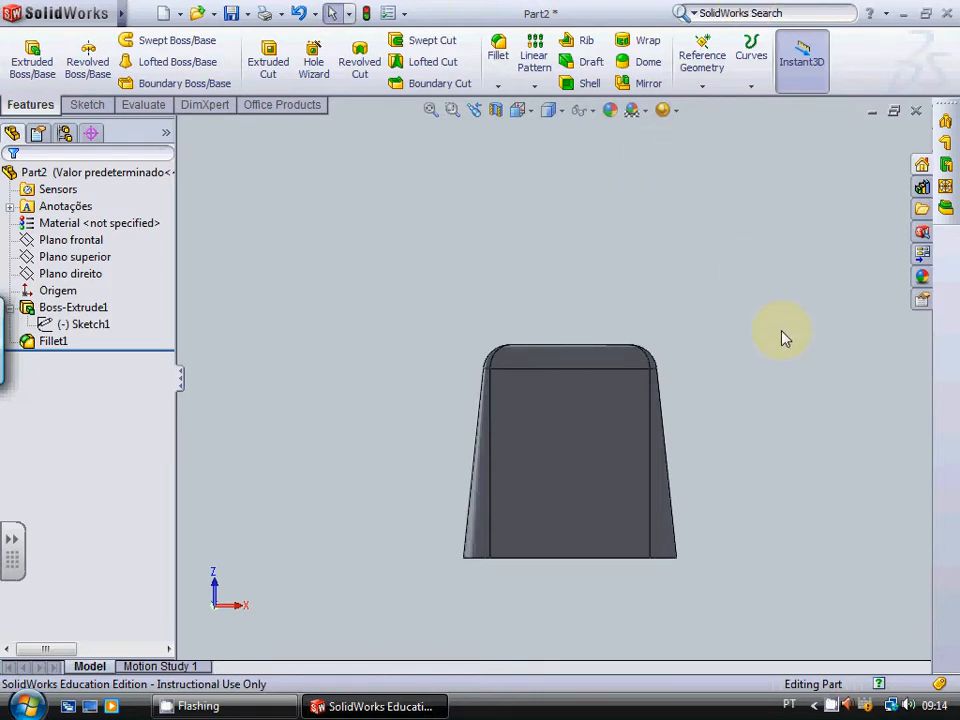
Step: Start a new sketch on the block's large base face
key(shift+Up)
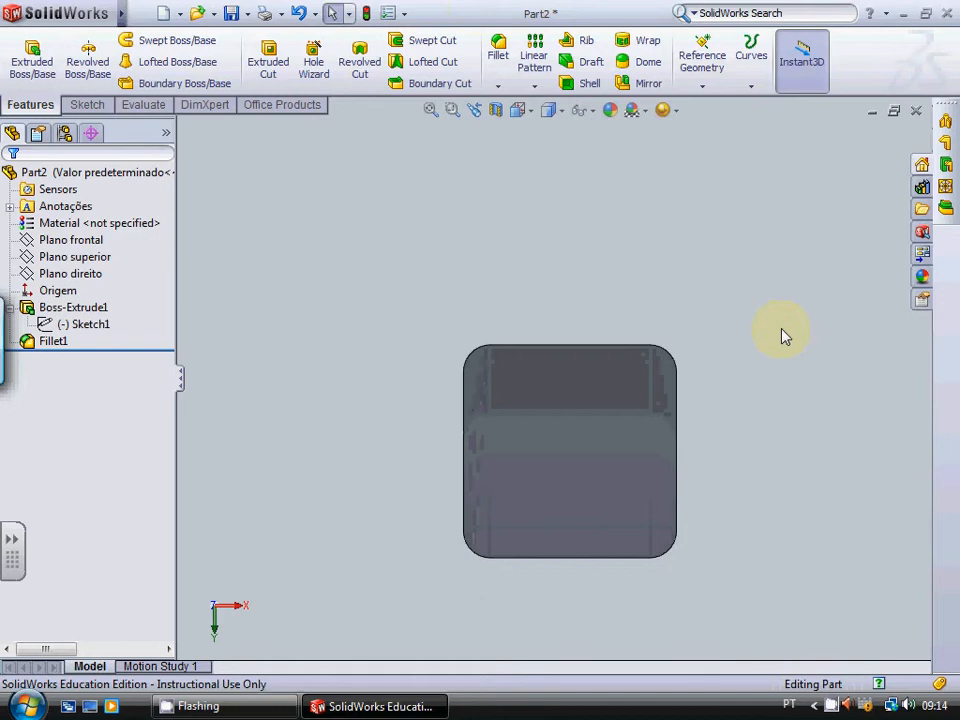
key(Up)
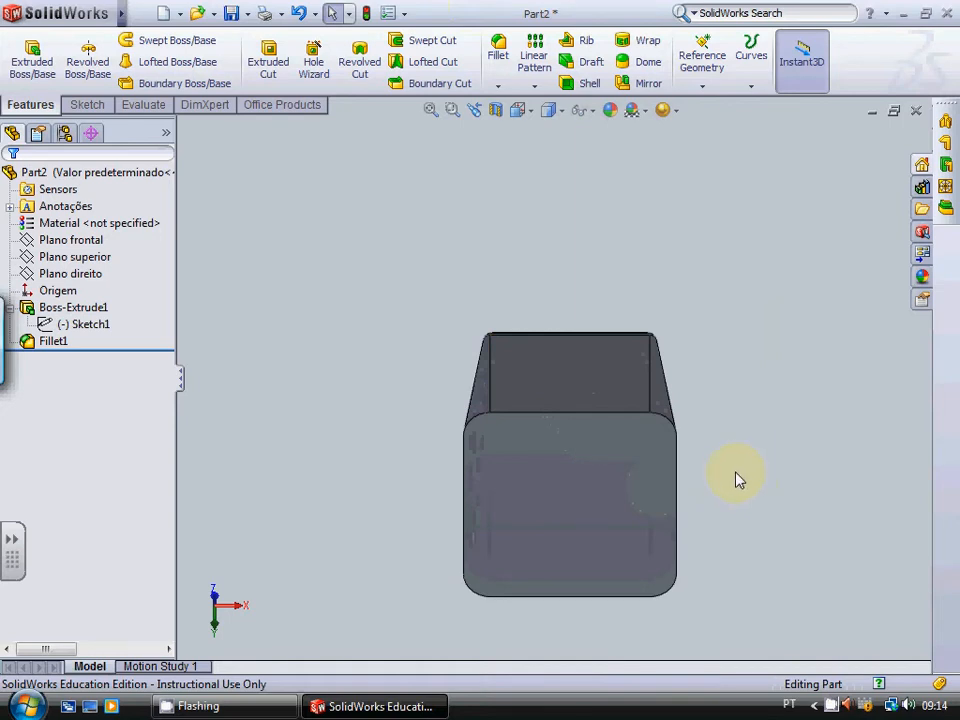
key(Right)
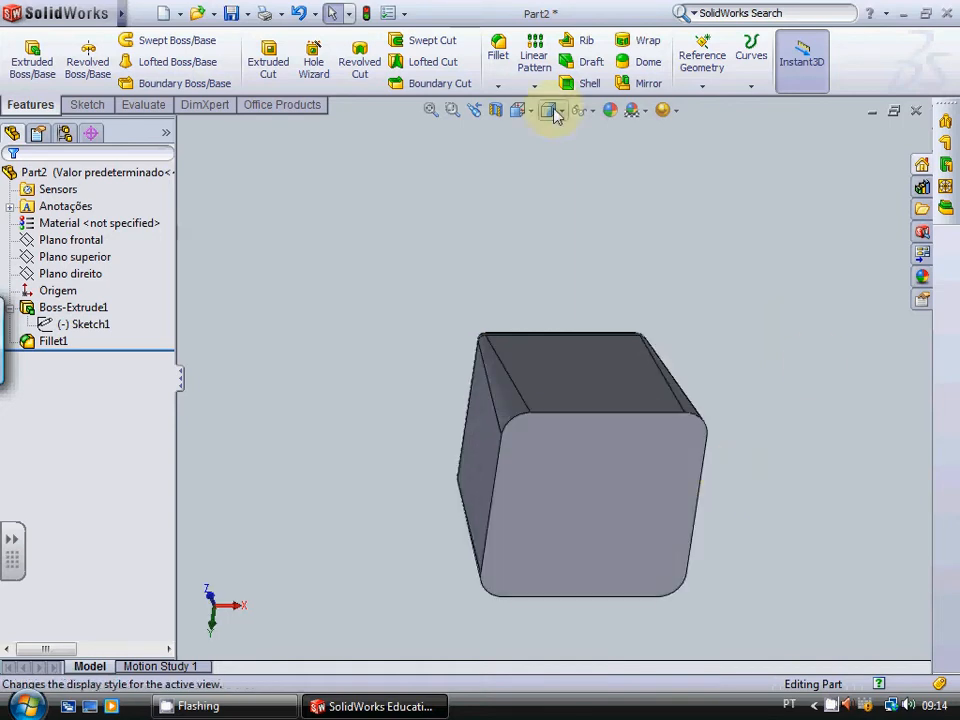
click(98, 106)
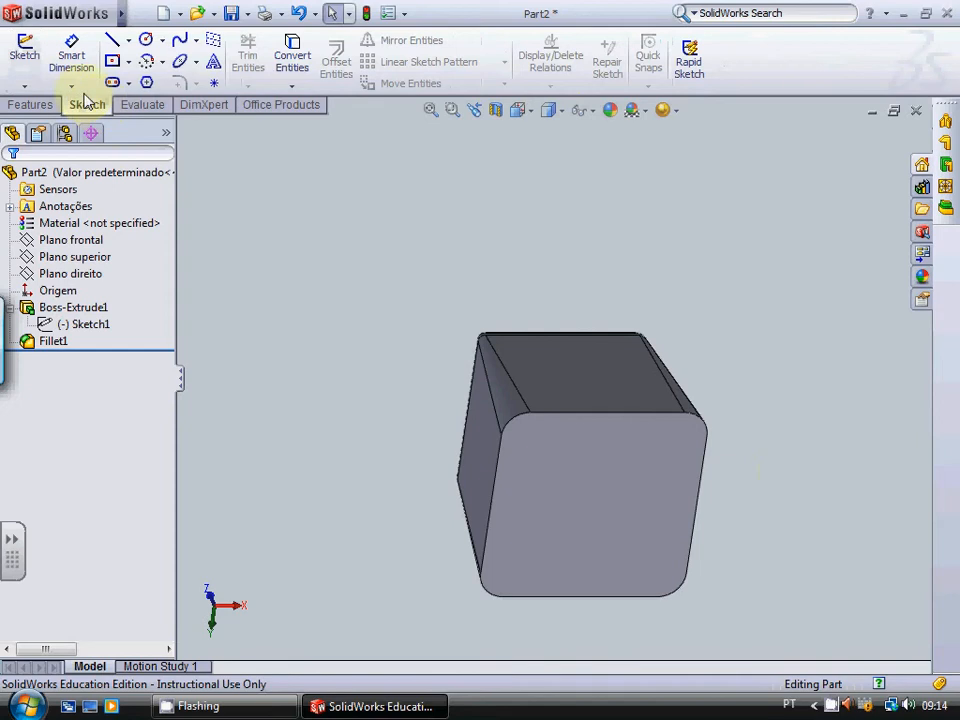
click(32, 61)
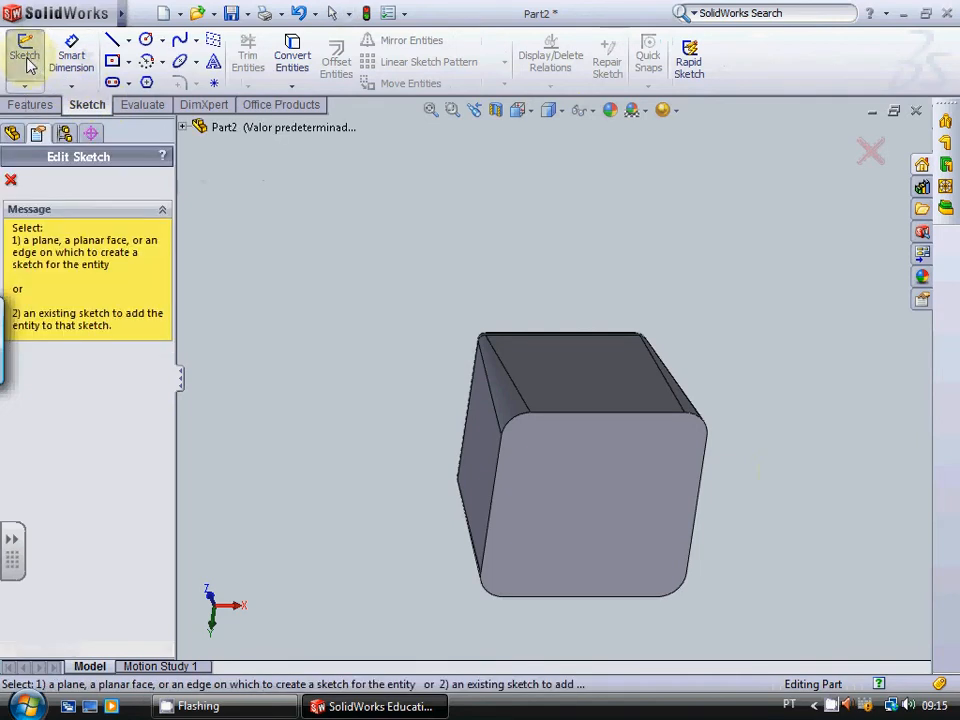
click(581, 528)
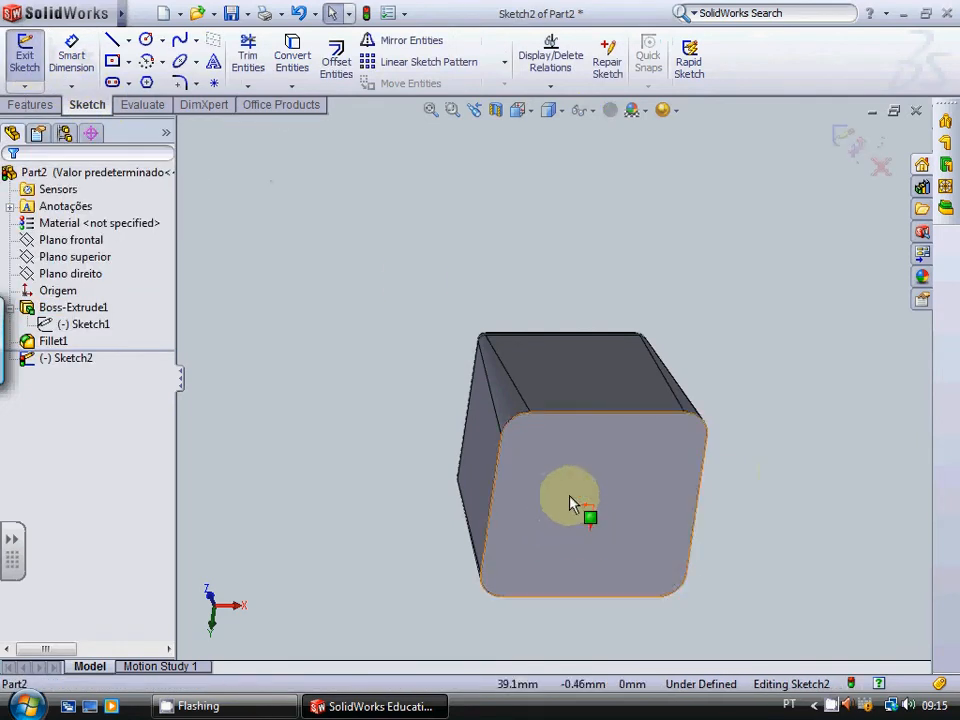
Step: Start an entity offset of the base face's outline, selecting its four straight edges and four rounded corners
click(340, 70)
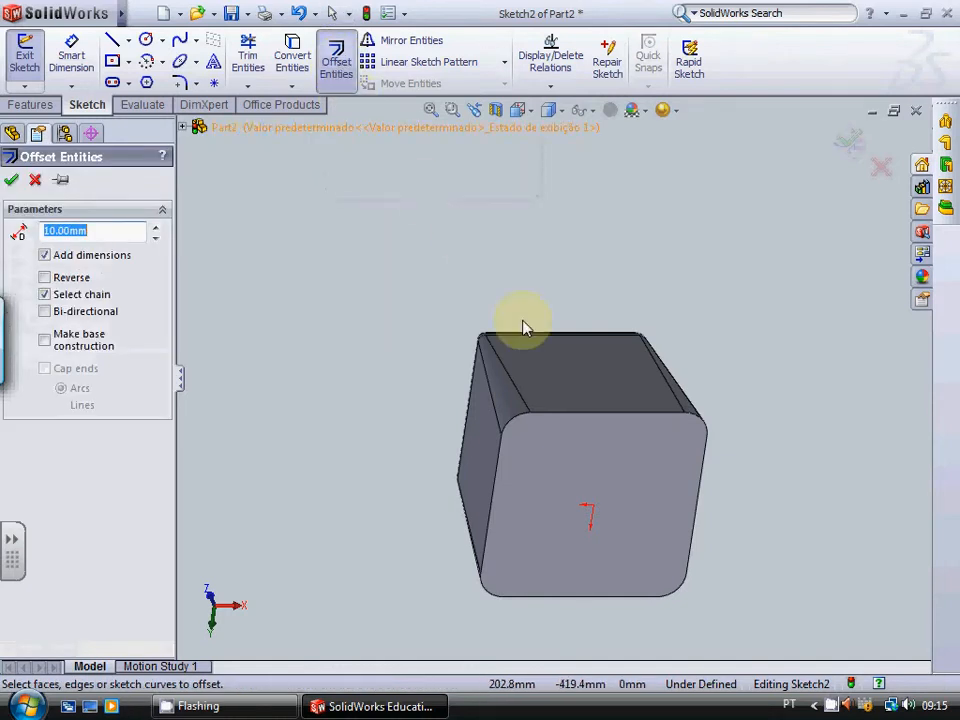
click(573, 418)
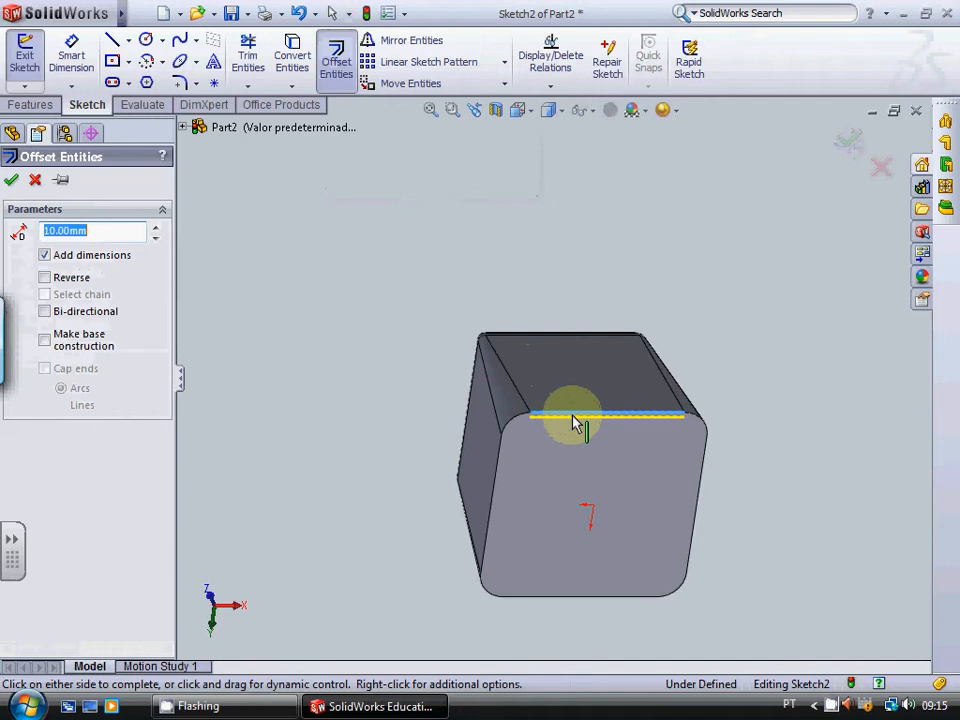
click(513, 420)
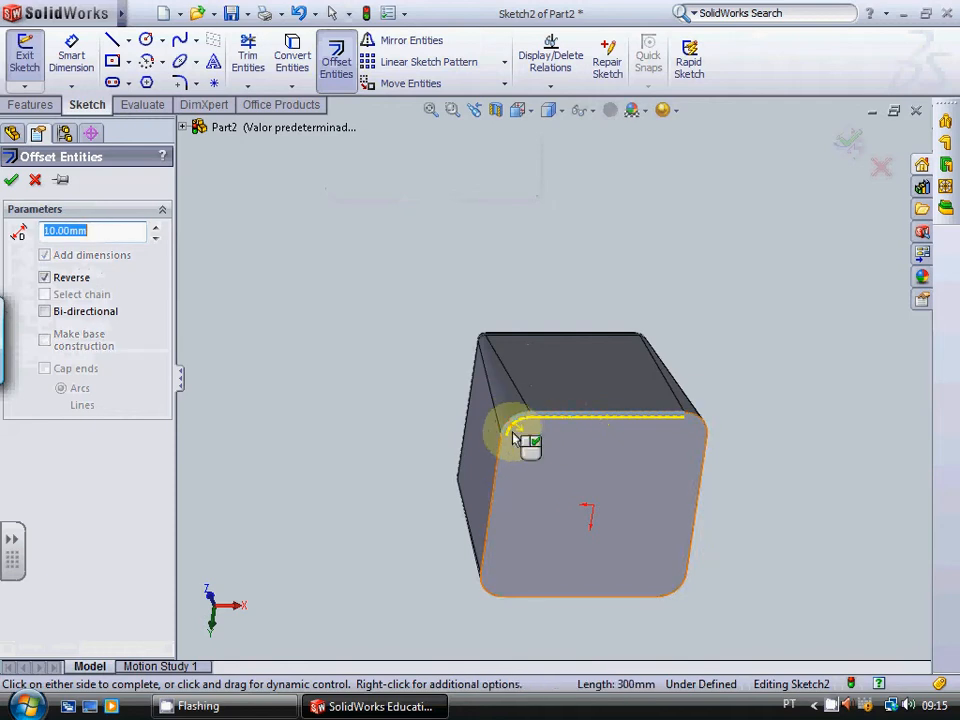
click(499, 490)
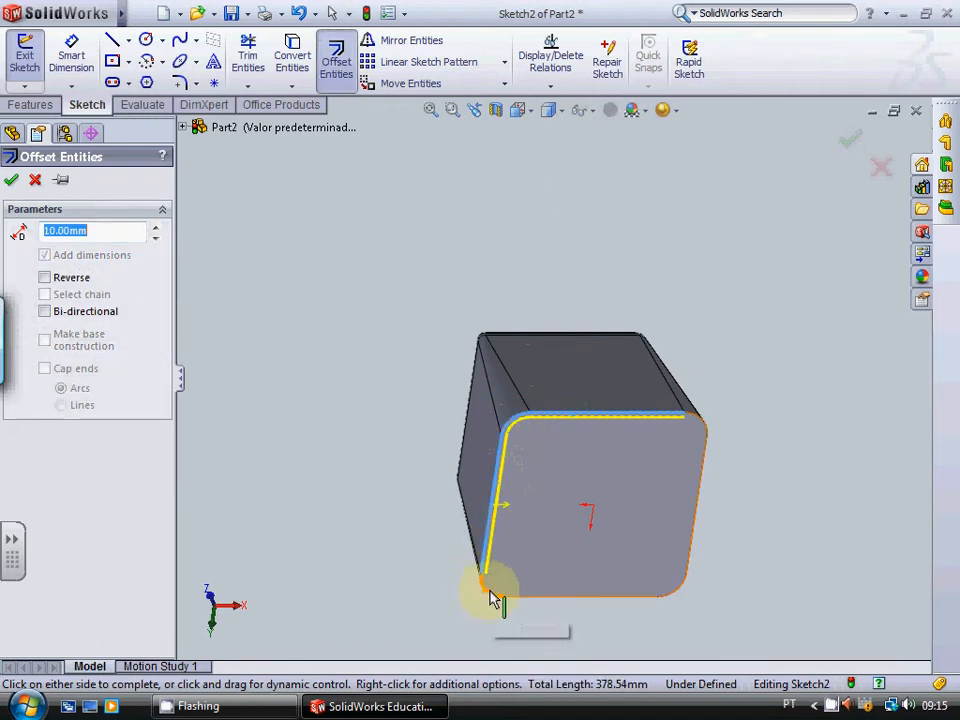
click(490, 591)
click(586, 598)
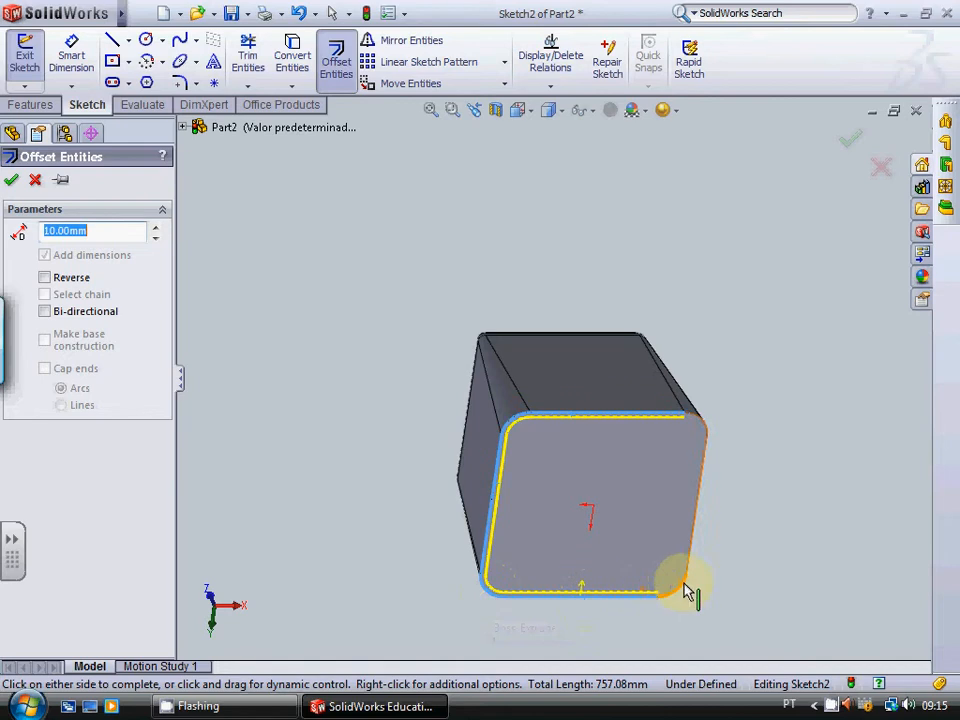
click(686, 589)
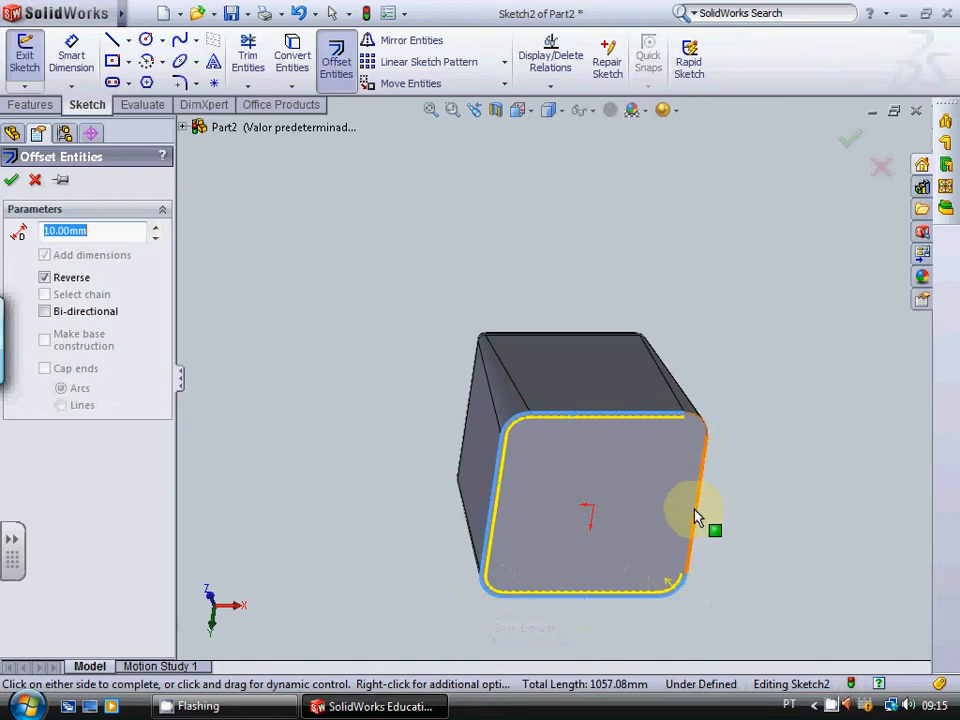
click(697, 516)
click(703, 425)
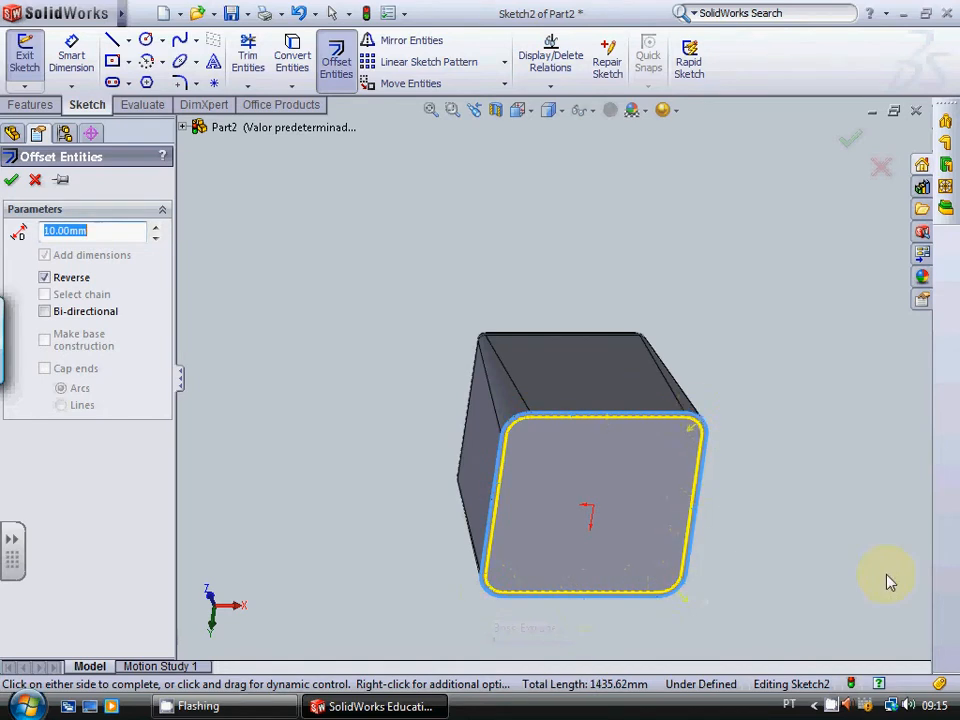
Step: Flip the outline offset to the outside of the base face and set its distance to 3 mm
scroll(574, 459, down, 4)
scroll(566, 453, up, 1)
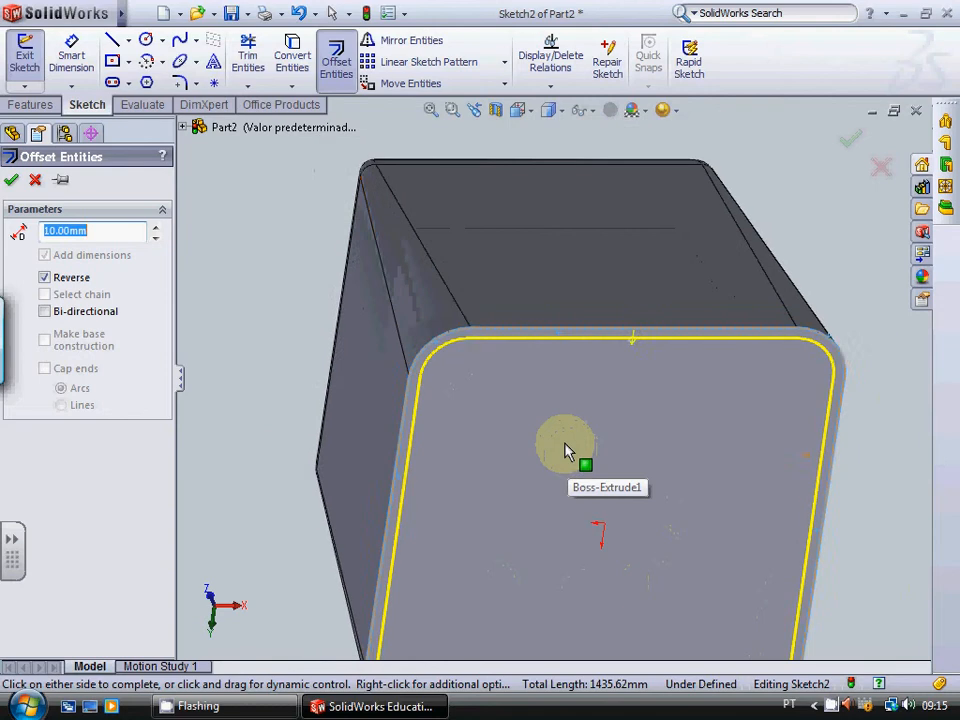
click(44, 277)
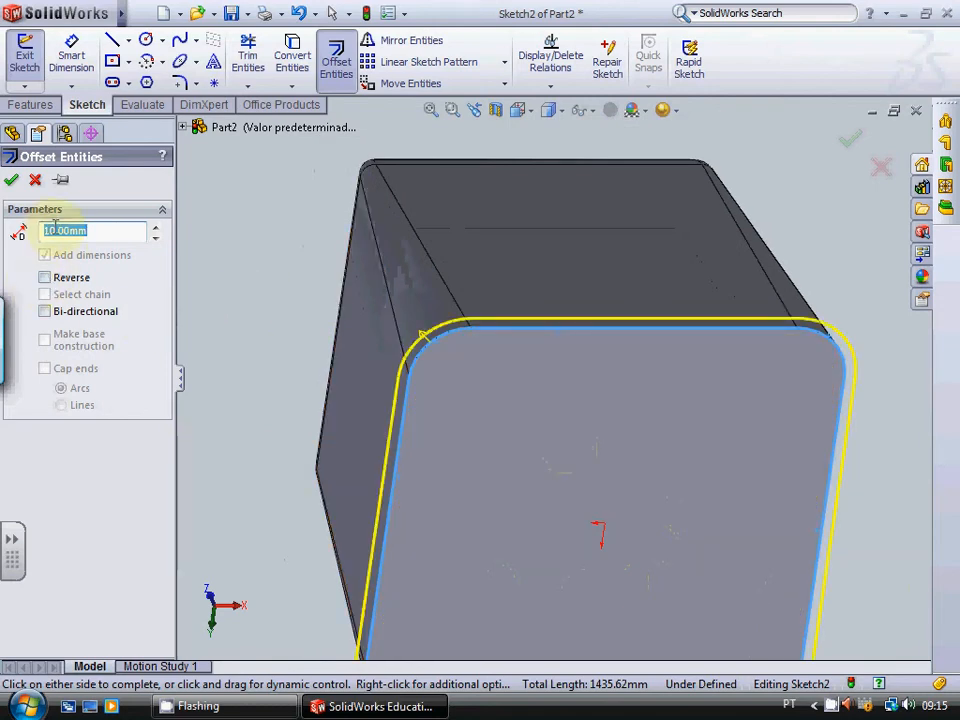
click(56, 229)
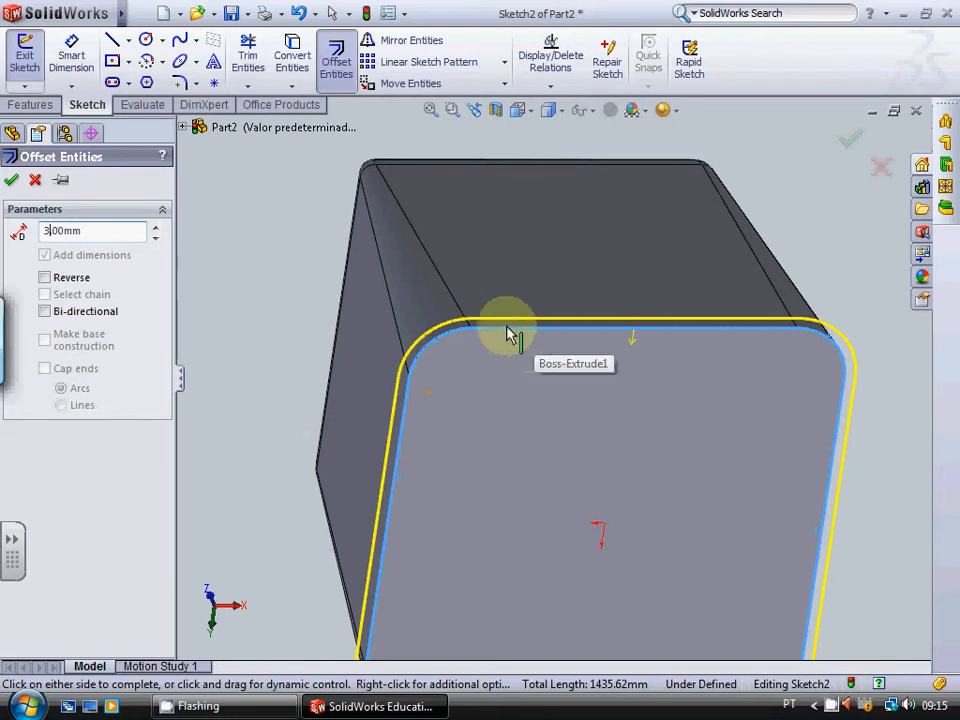
click(12, 180)
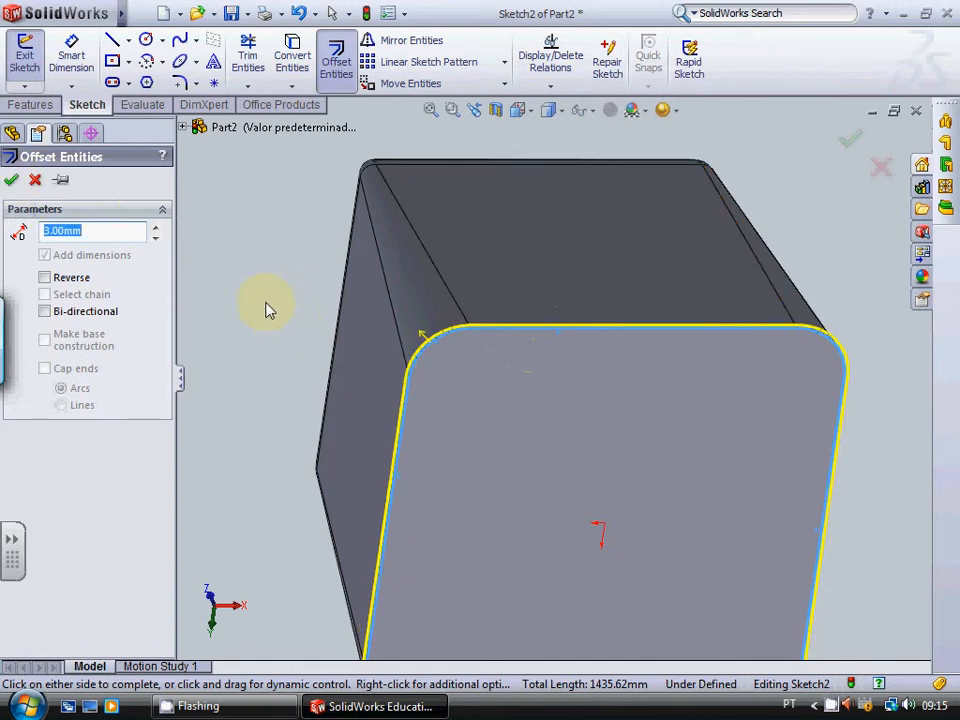
click(12, 180)
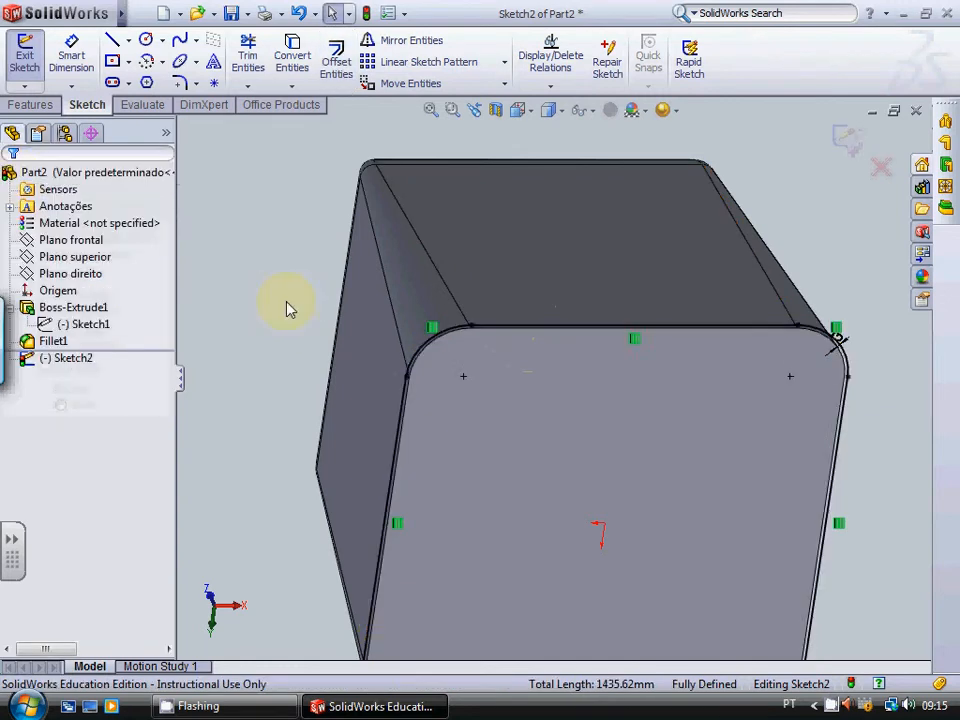
Step: Extrude the offset outline 3 mm blind from the base face, merging it with the block
scroll(553, 283, down, 3)
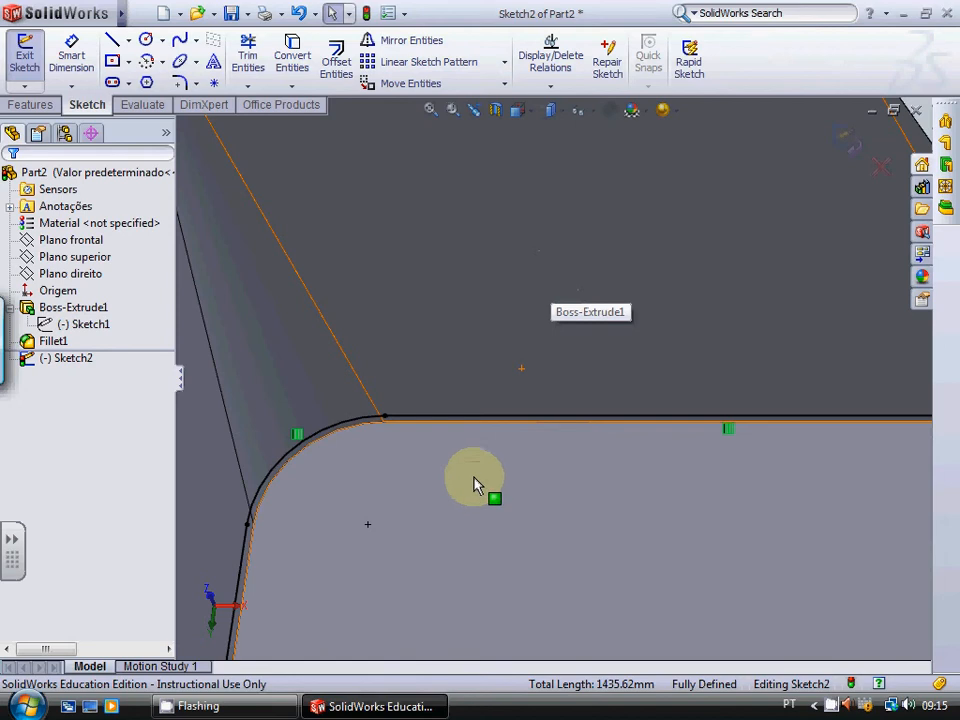
scroll(475, 485, up, 3)
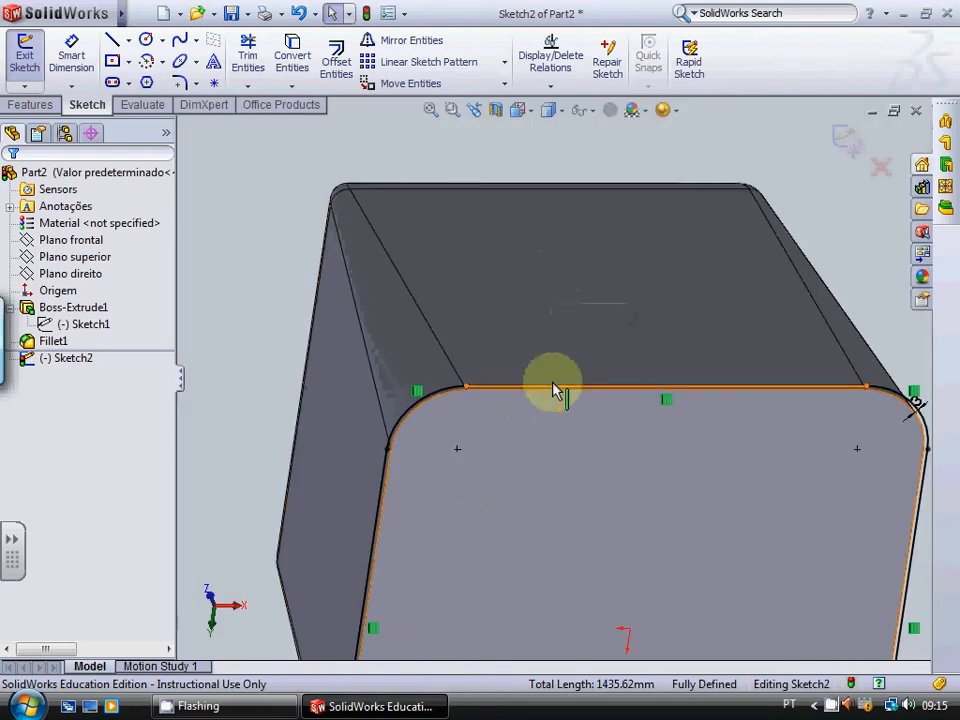
click(30, 104)
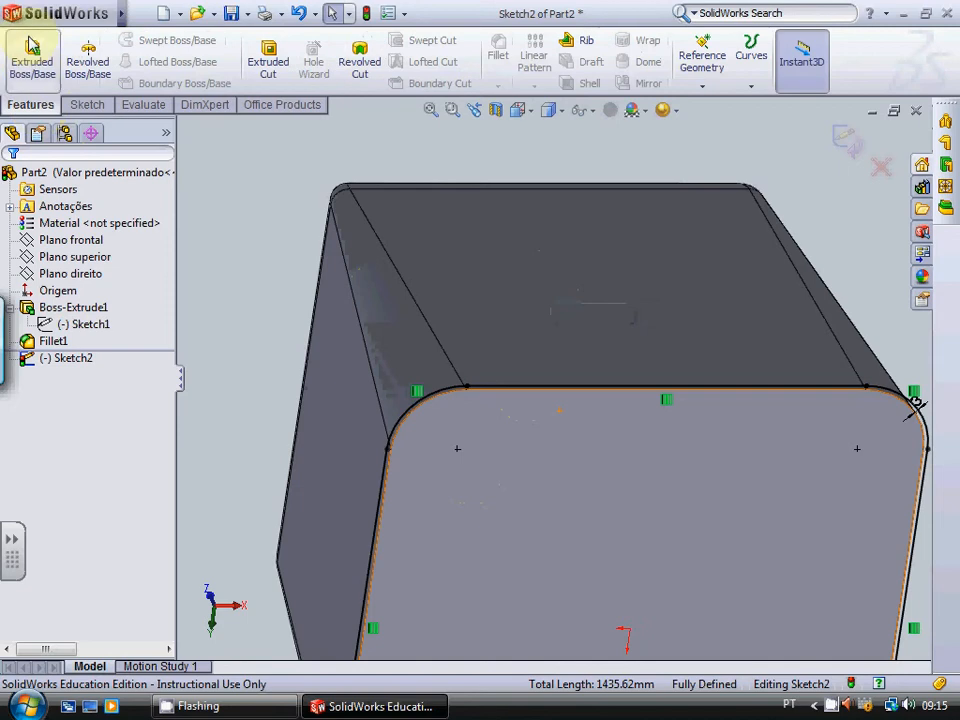
click(32, 46)
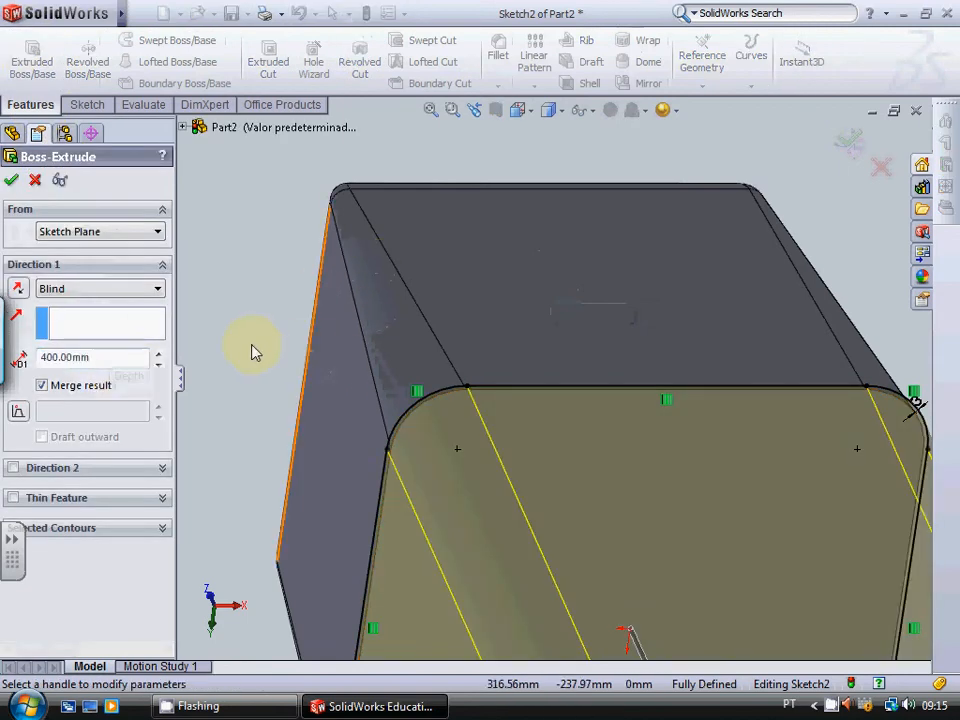
key(f)
double_click(92, 357)
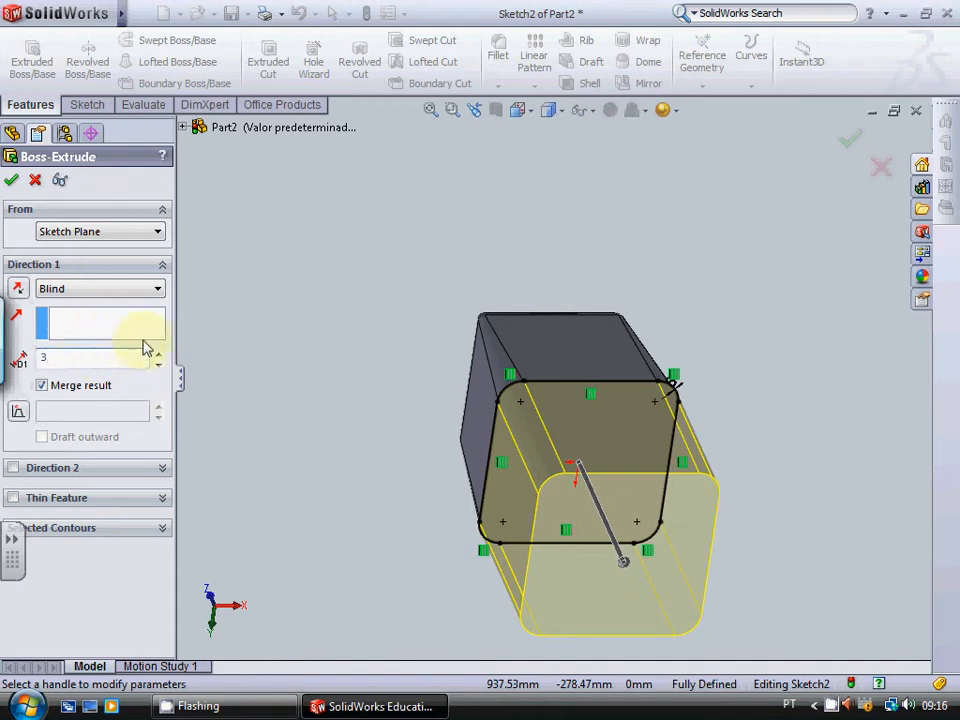
click(12, 181)
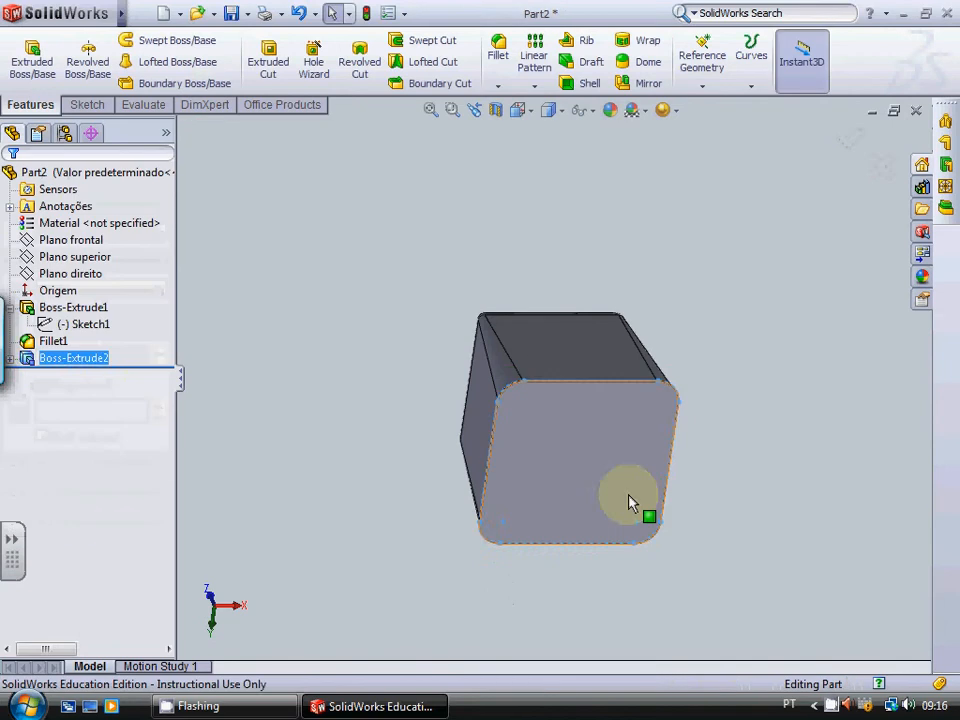
Step: Examine the thin lip around the block's base up close, especially at a rounded corner
click(392, 298)
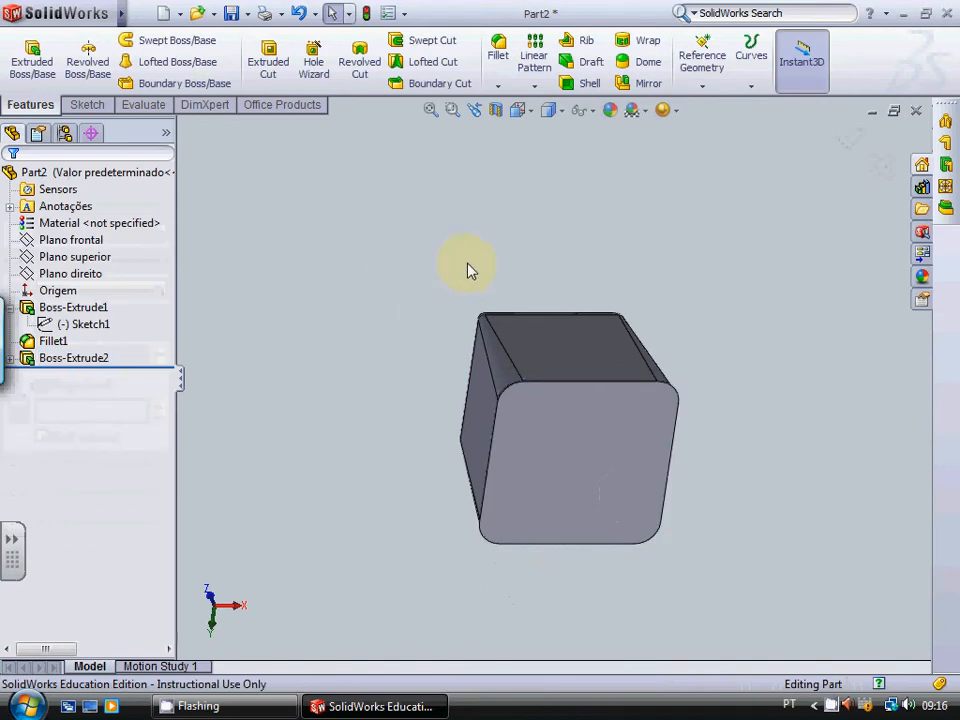
key(Down)
key(Down)
key(Down)
key(Down)
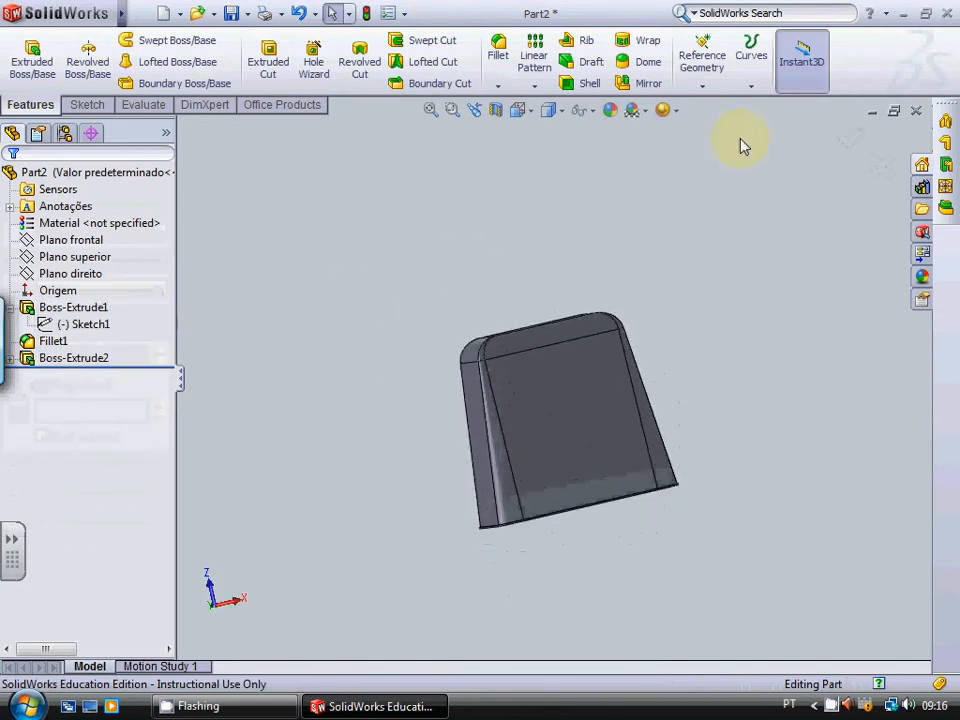
scroll(536, 514, down, 8)
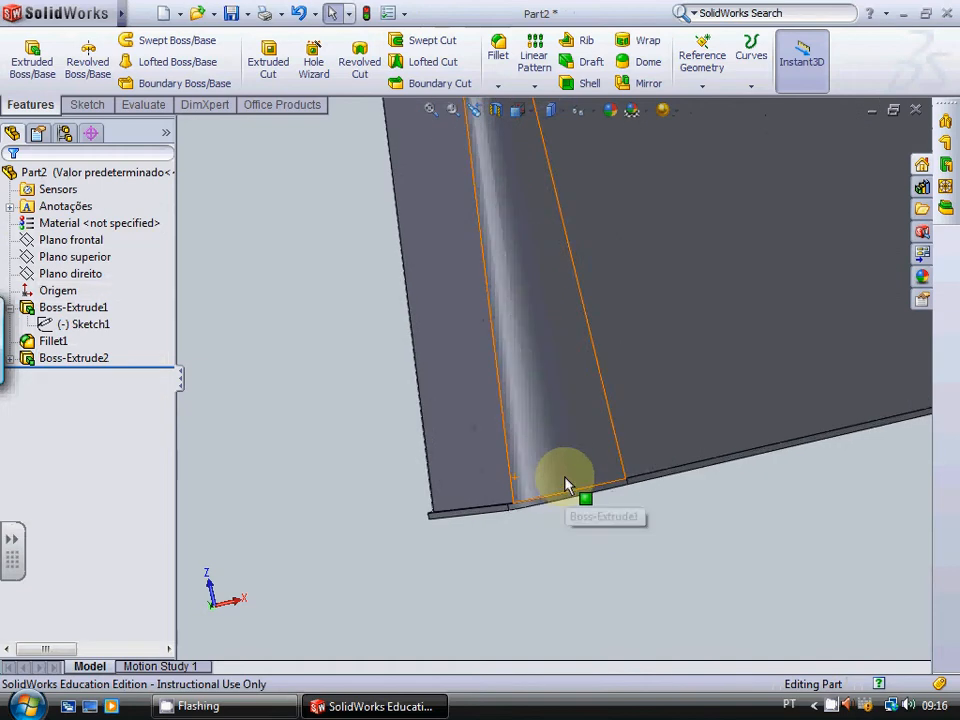
key(Down)
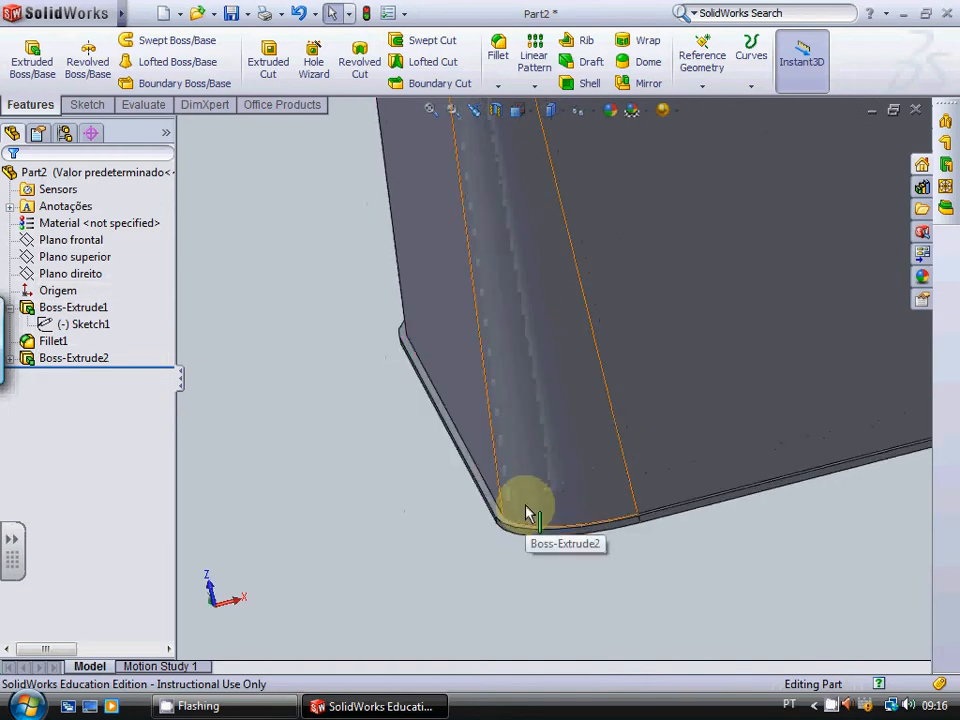
scroll(556, 455, down, 2)
scroll(556, 455, down, 1)
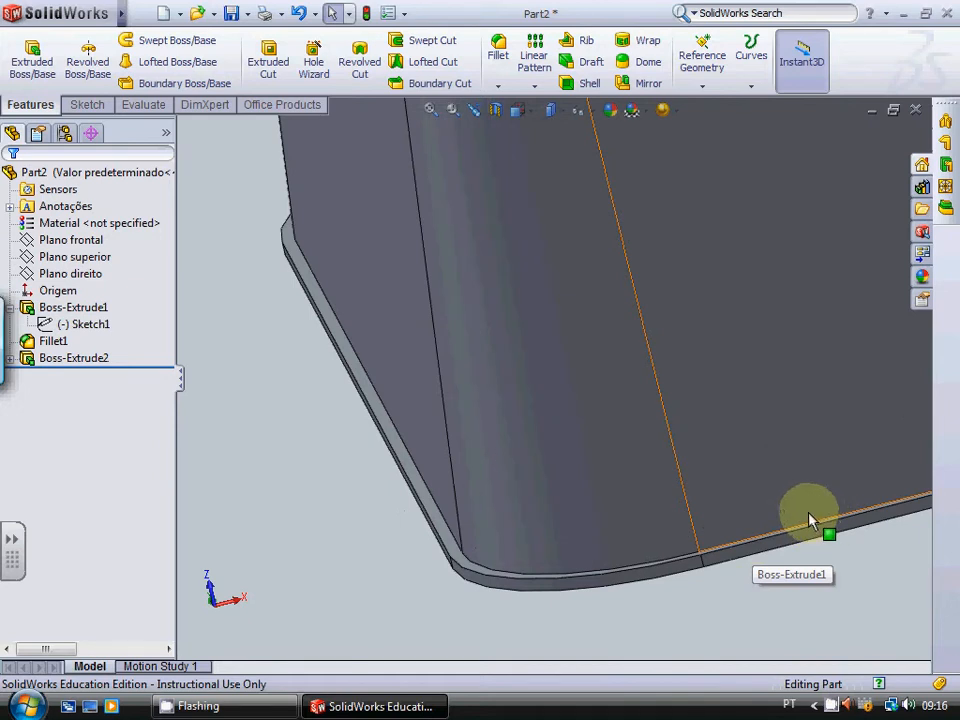
scroll(850, 585, up, 4)
scroll(850, 590, up, 4)
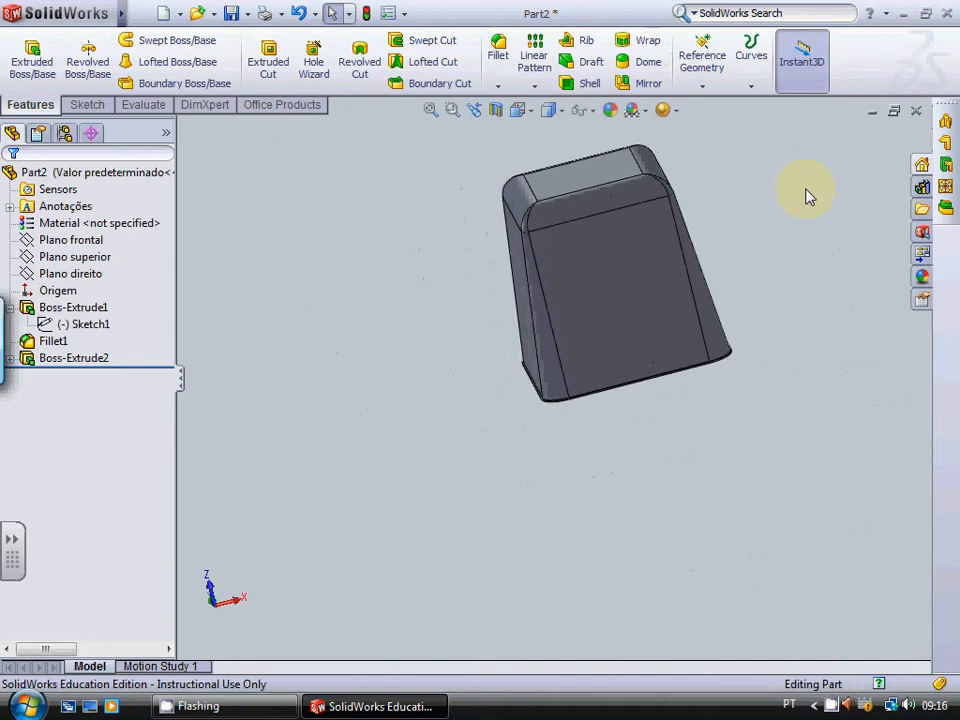
Step: Examine the whole tapered block and its lip from angled, side and end views
middle_drag(806, 190, 806, 190)
key(Right)
key(Right)
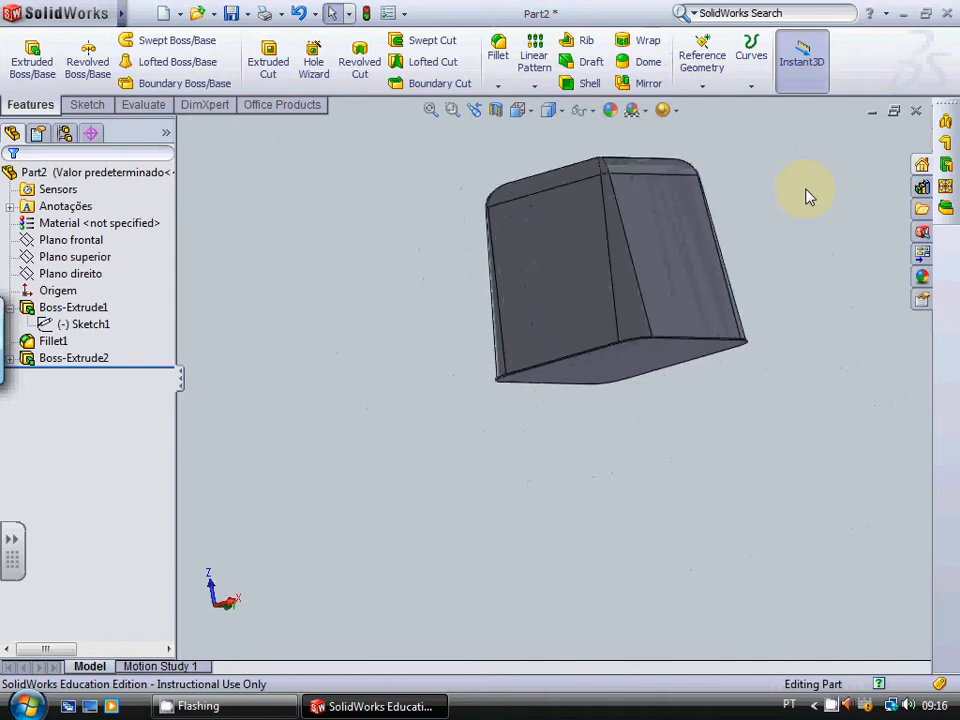
click(230, 606)
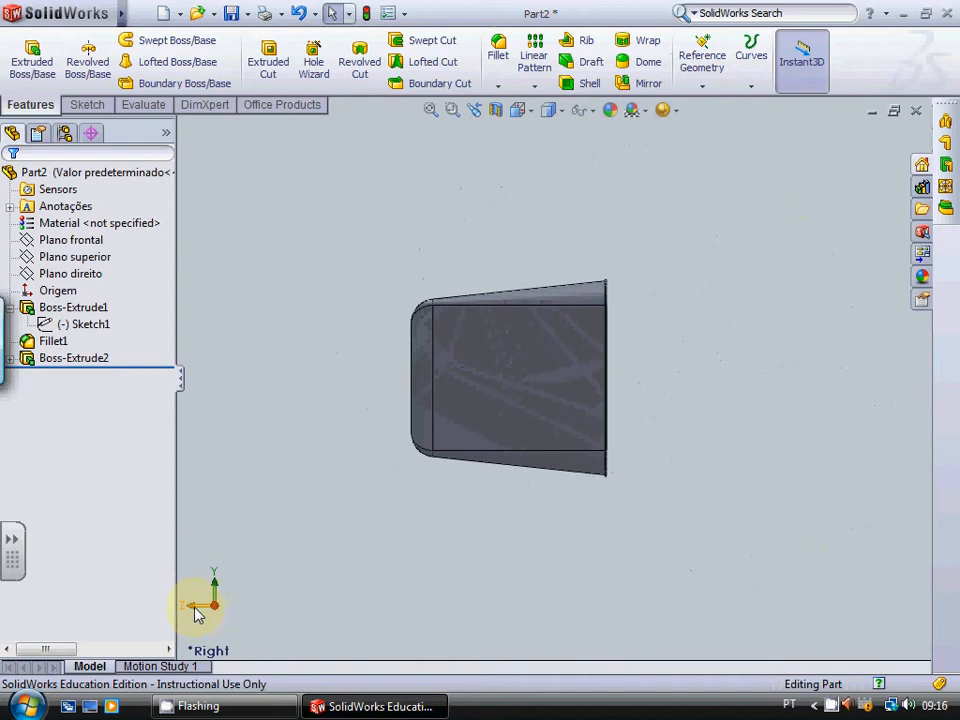
click(195, 607)
key(Up)
key(Up)
key(Up)
key(Up)
key(Up)
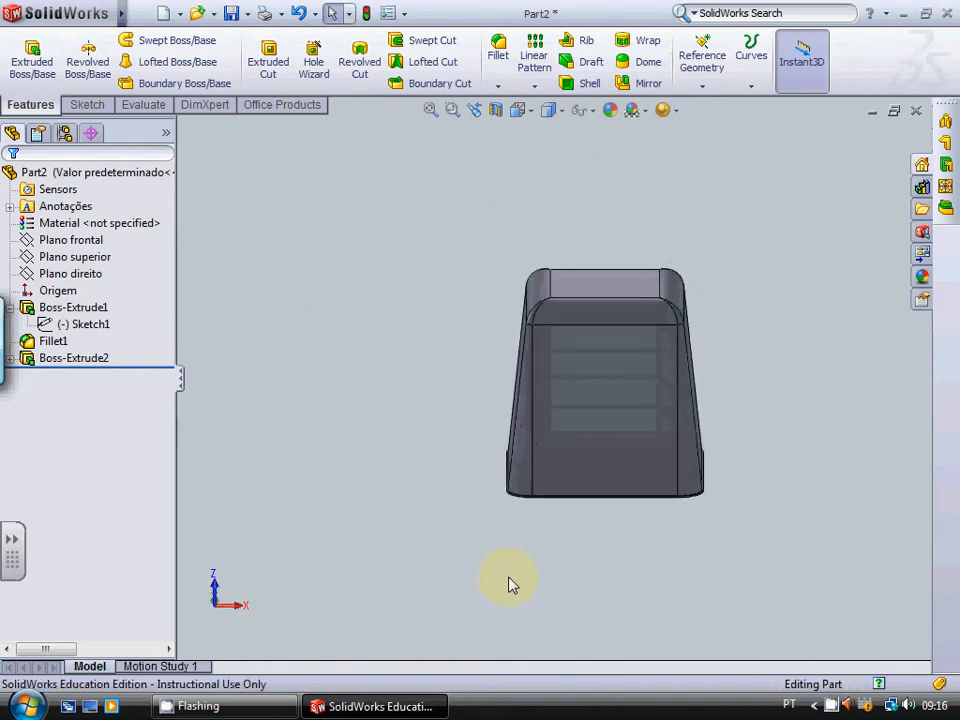
key(Up)
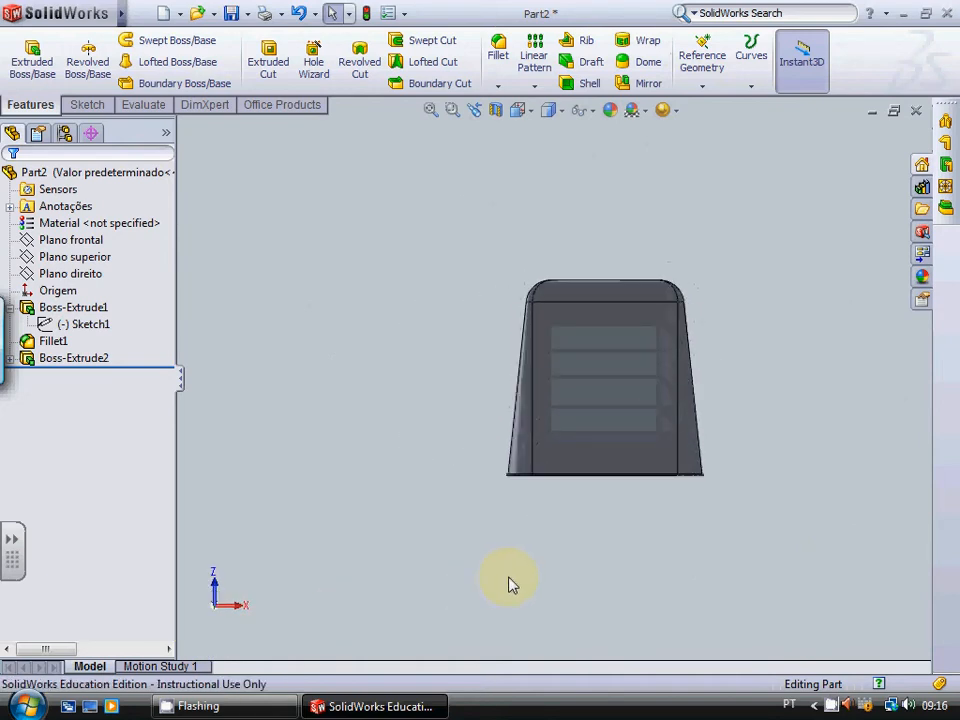
Step: Shell the block with a 3 mm wall thickness, removing the large base face
key(Up)
key(Up)
key(Right)
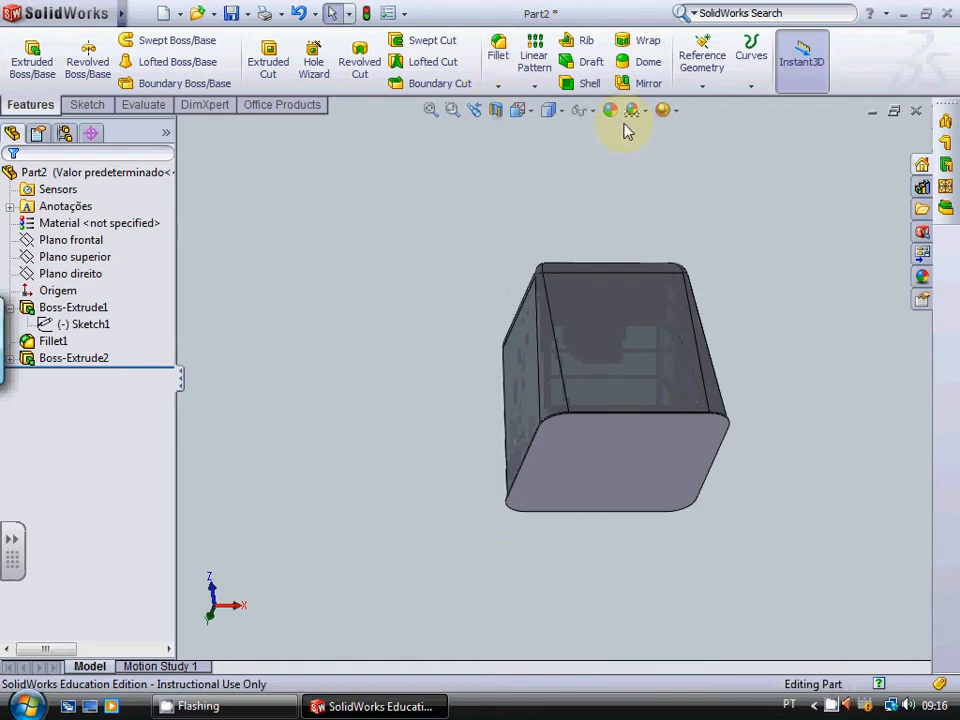
click(585, 83)
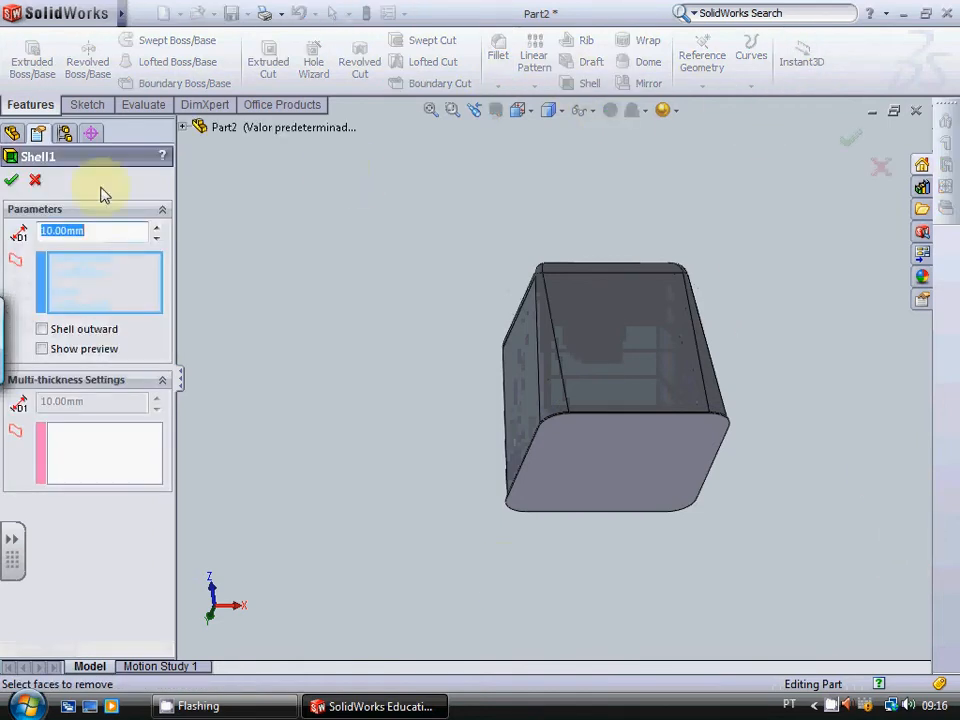
click(60, 232)
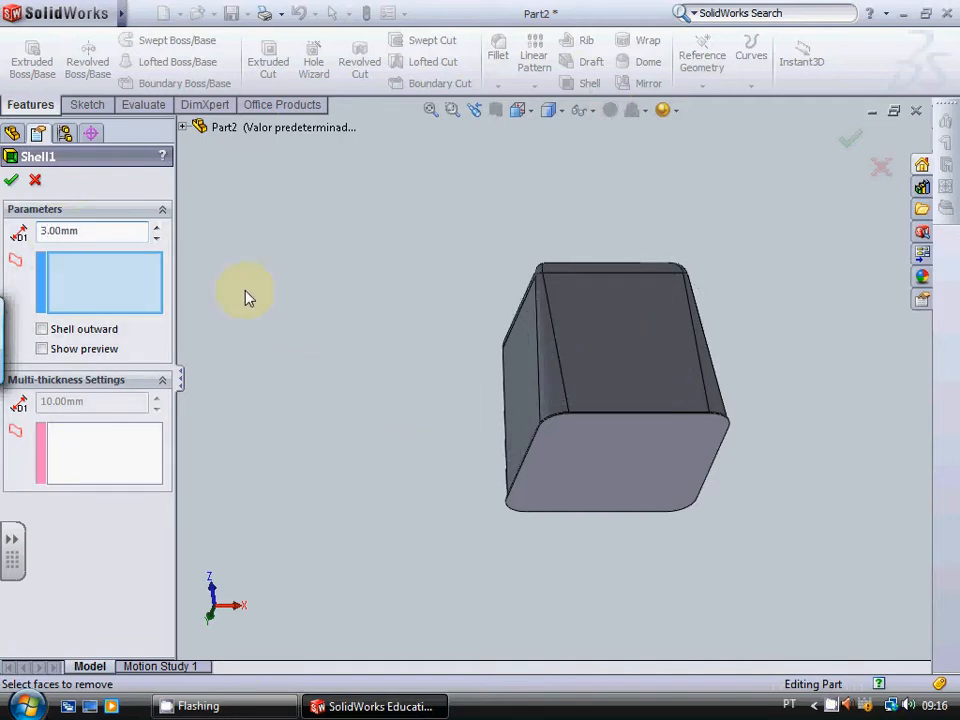
click(613, 474)
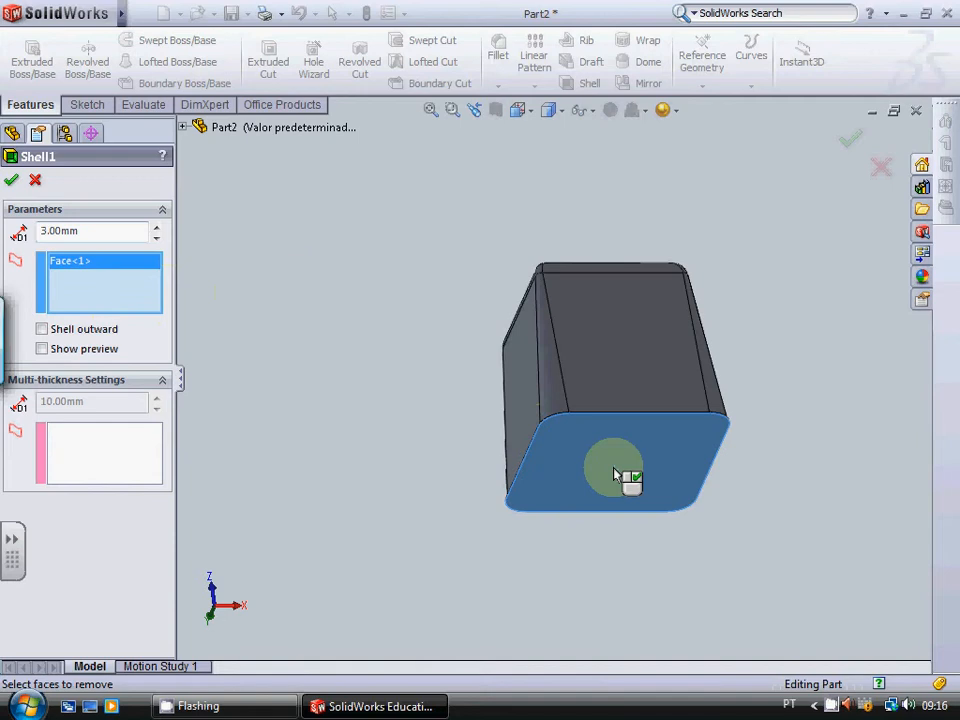
click(12, 182)
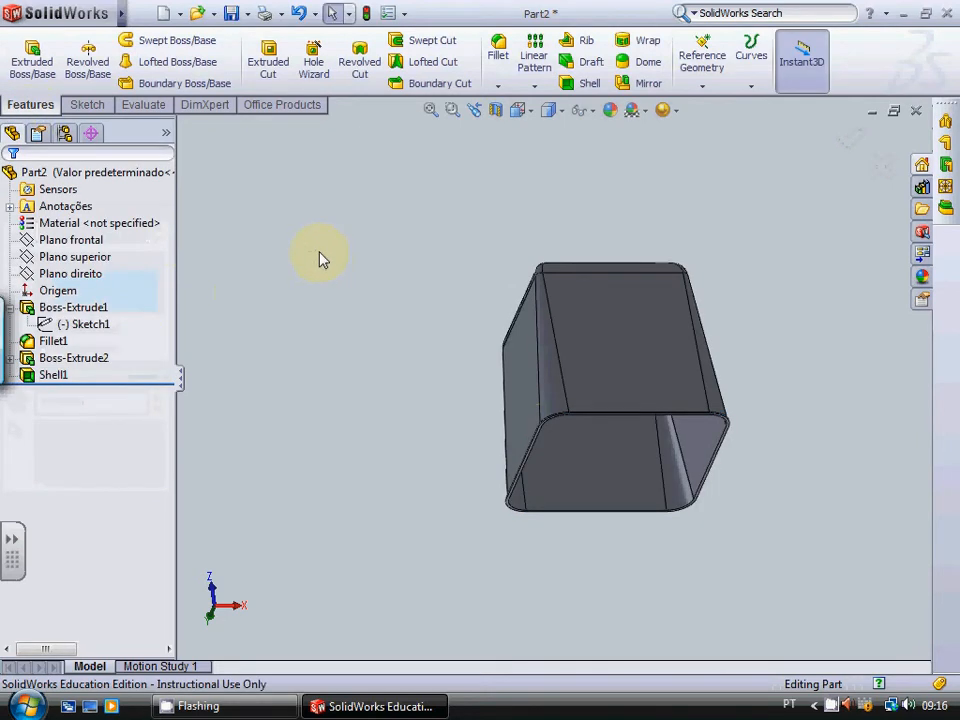
Step: Examine the shelled block's outside by turning it from the open base past the closed end to an upright view
key(Right)
key(Up)
key(Up)
key(Up)
key(Up)
key(Up)
key(Up)
key(Up)
key(Up)
key(Up)
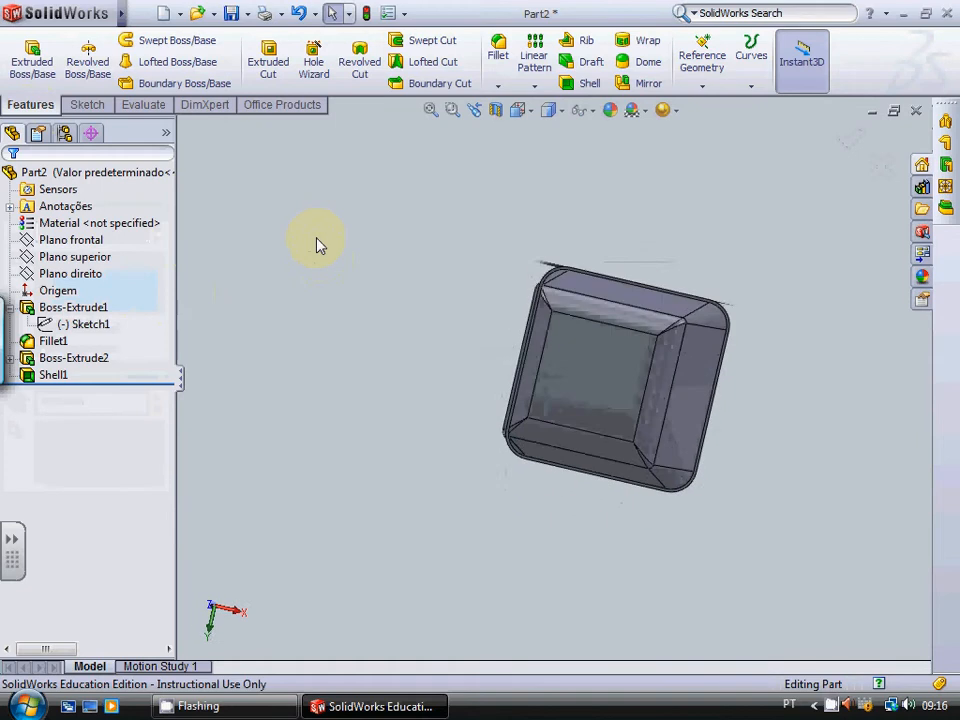
key(Up)
key(Up)
key(Up)
key(Up)
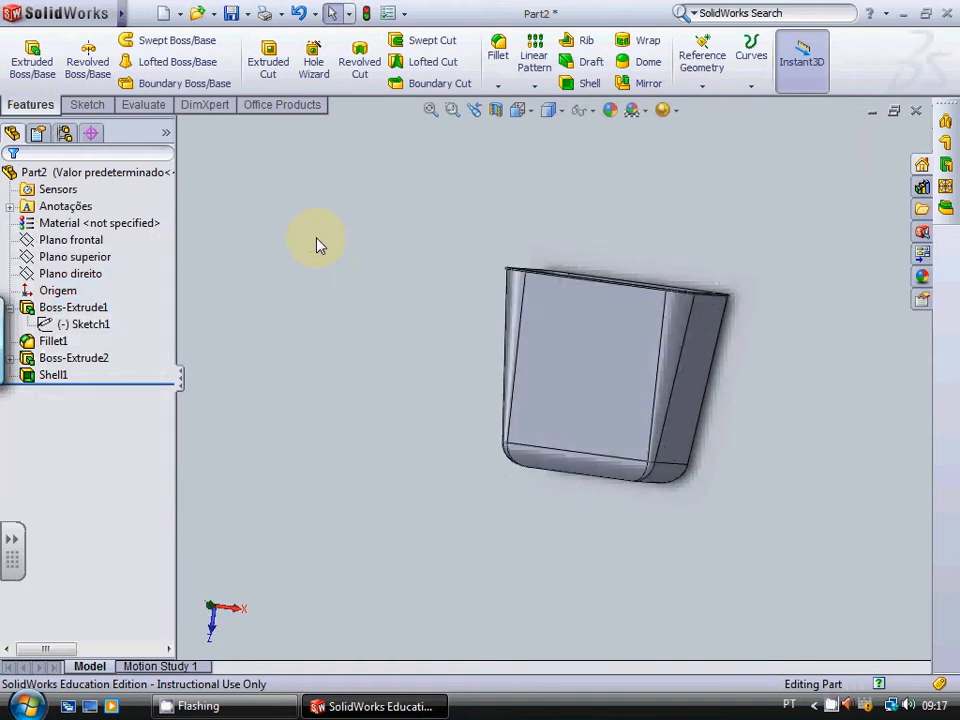
Step: Examine the shelled container's walls and open base by tilting it to an upright, slightly angled side view
key(Up)
key(Up)
key(Up)
key(Up)
key(Up)
key(Up)
key(Up)
key(Up)
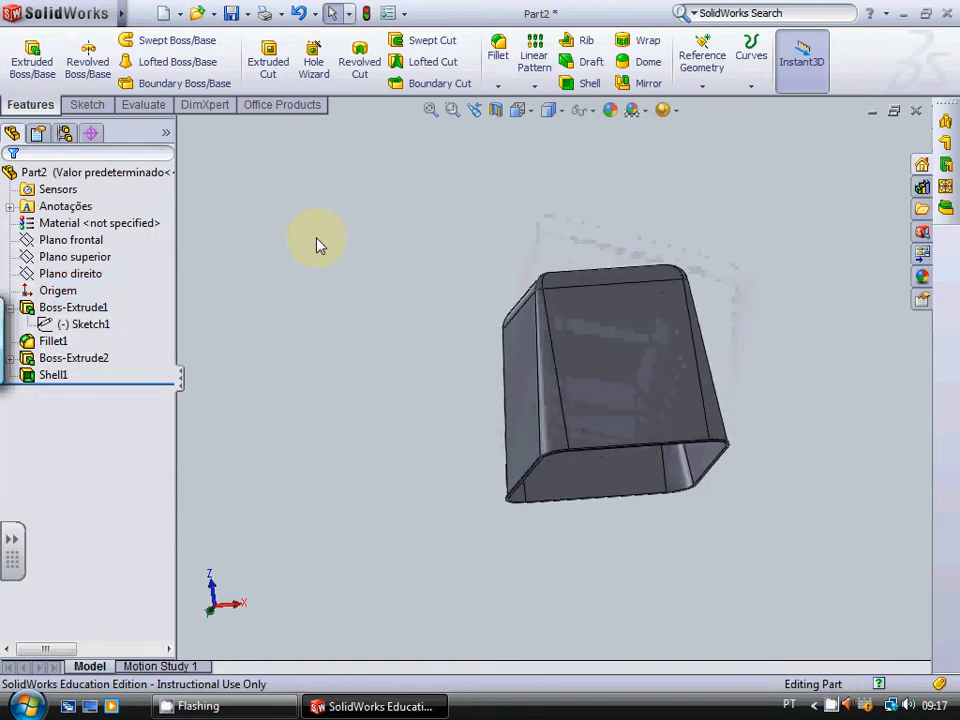
key(Up)
key(Up)
key(Up)
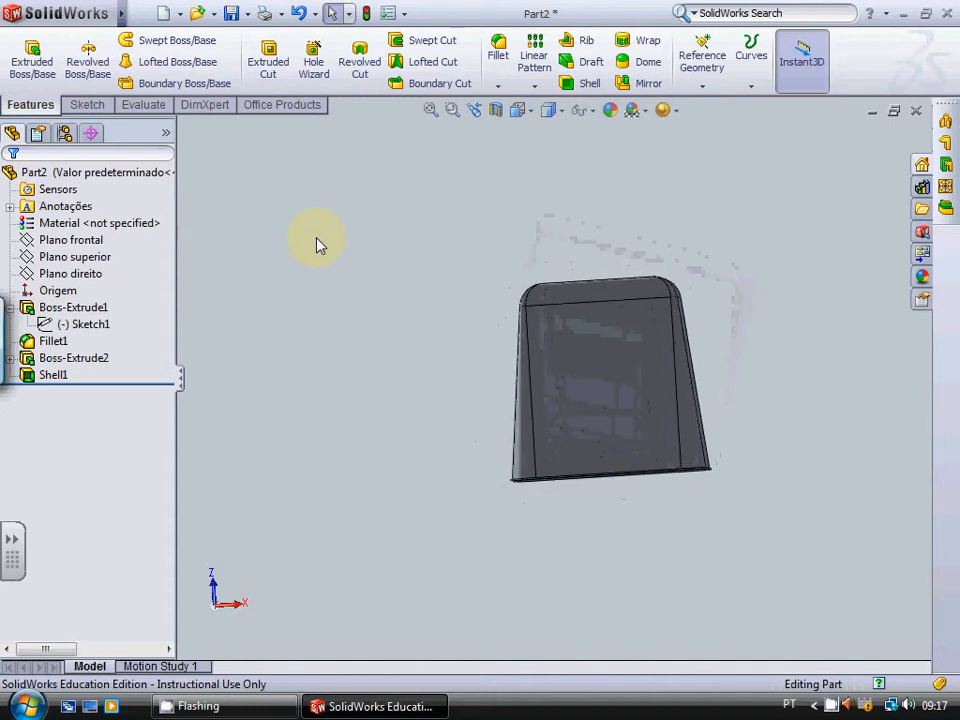
key(Left)
key(Left)
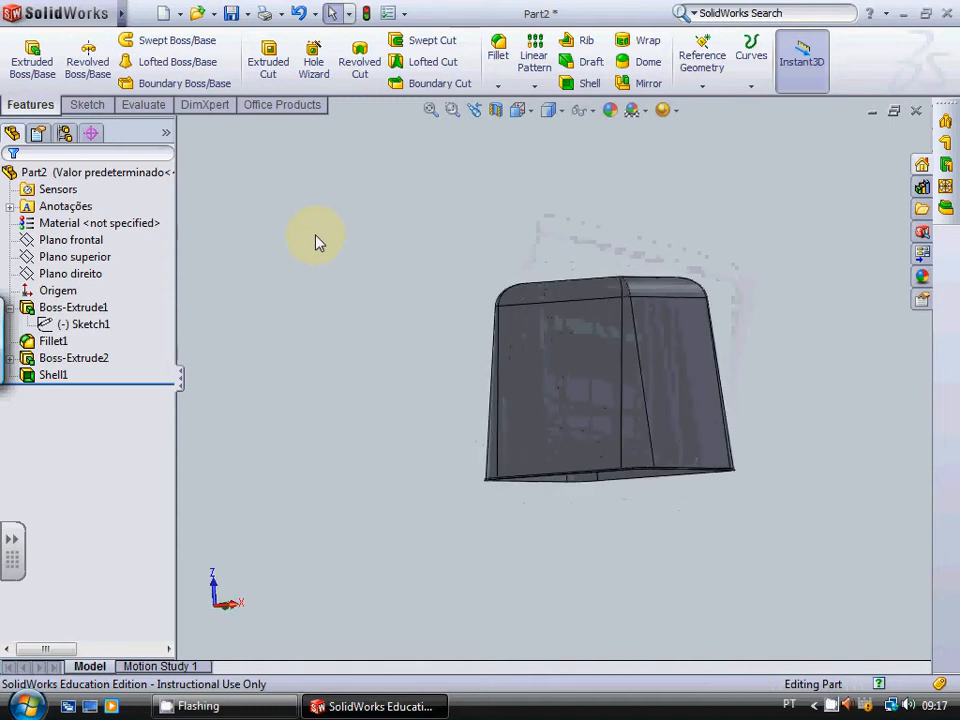
Step: Save the part to the Desktop under the file name banco
click(231, 14)
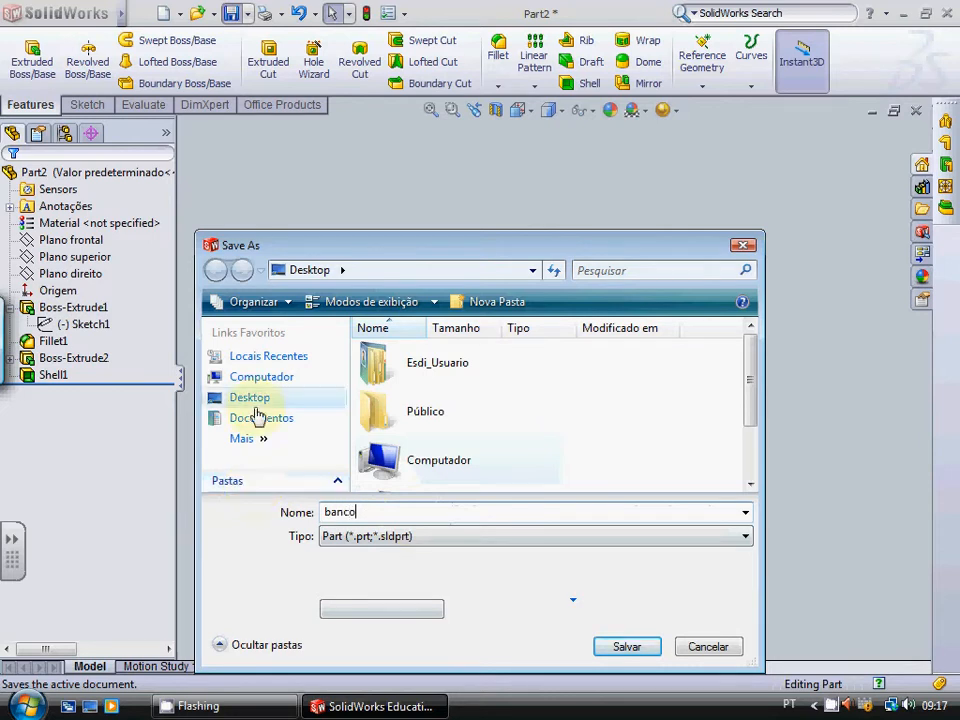
text(o)
click(628, 647)
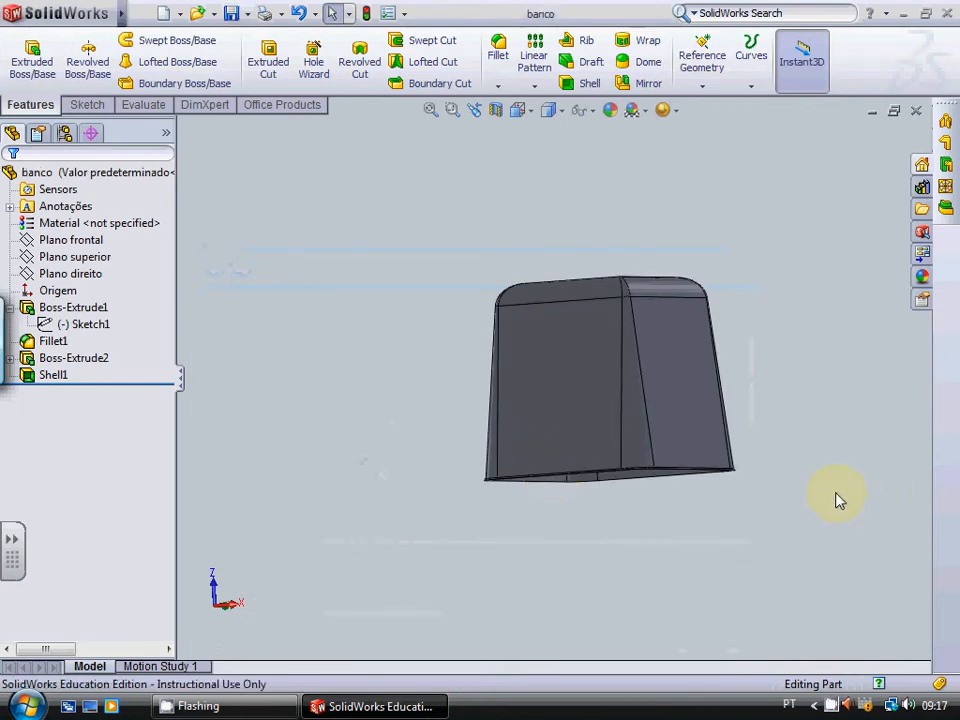
Step: Examine the container's hollow underside and closed end, finishing with a straight-on, enlarged view of one tapered side
key(Up)
key(Up)
key(Left)
key(Left)
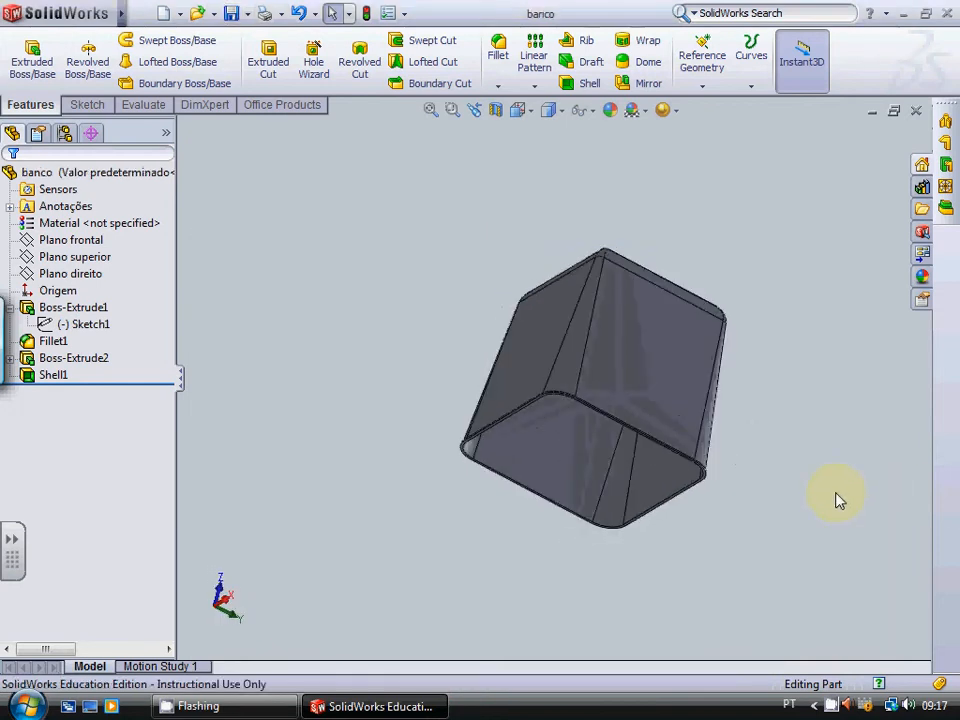
key(Left)
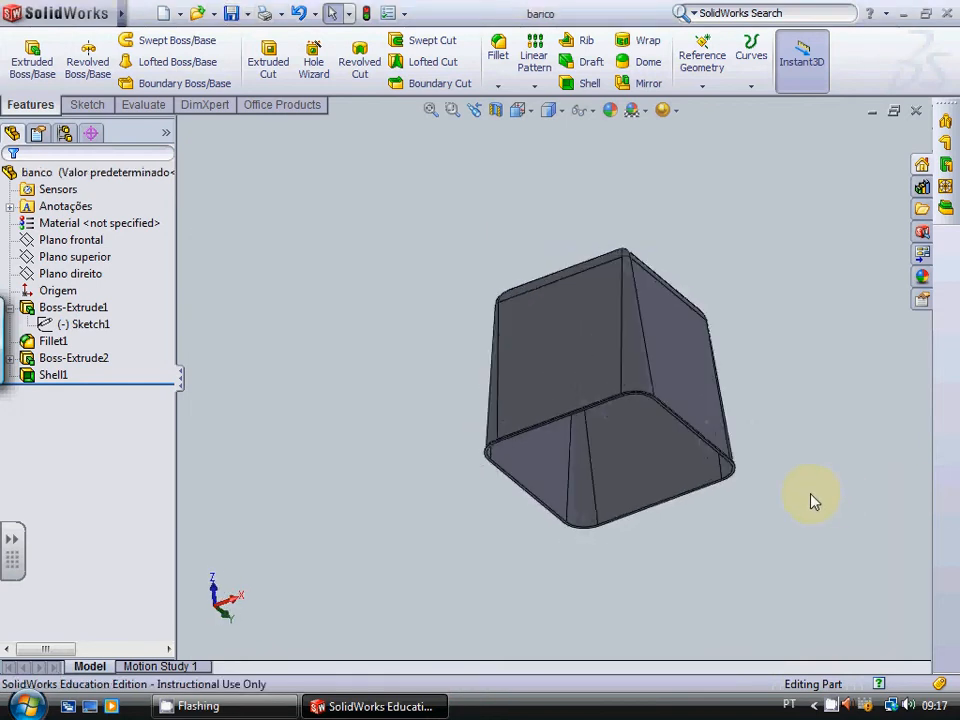
click(228, 600)
click(204, 606)
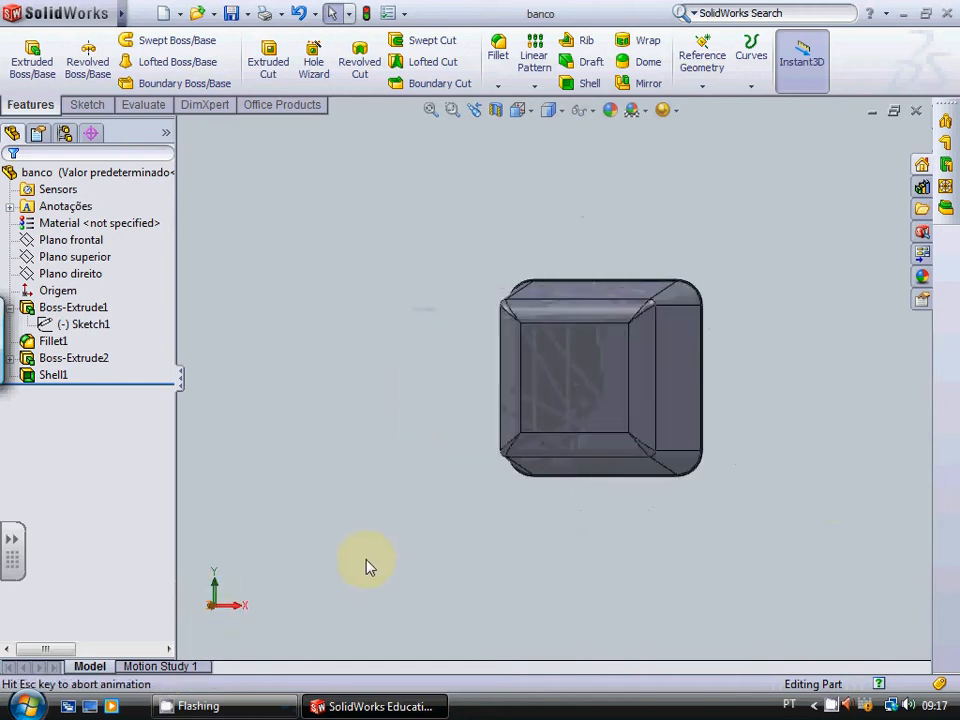
key(Up)
key(Up)
key(Up)
key(Up)
key(Up)
key(Up)
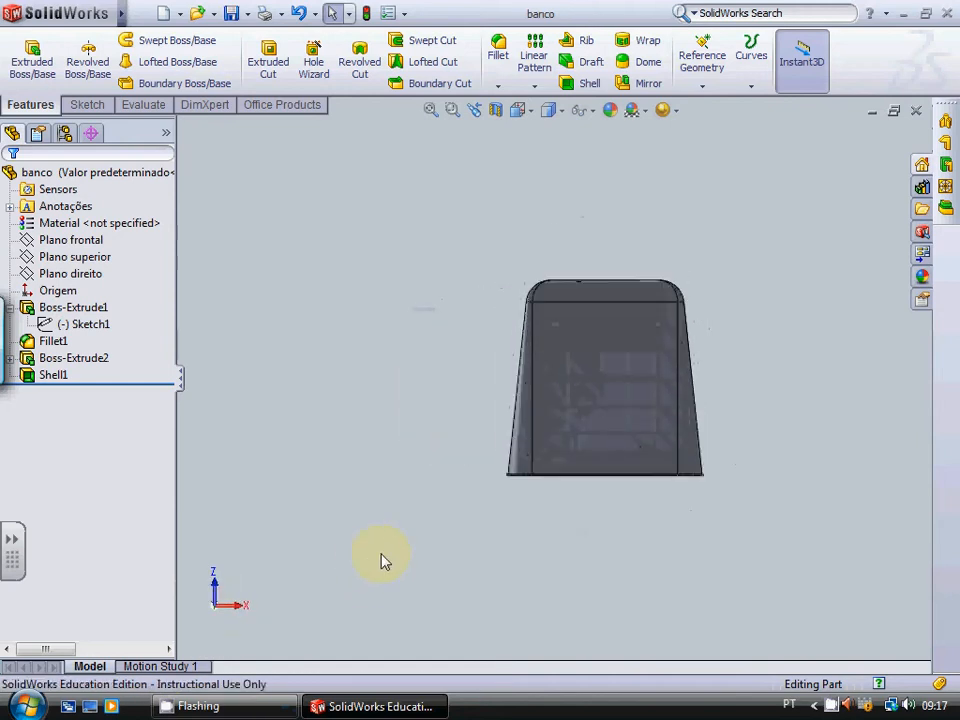
scroll(555, 440, down, 4)
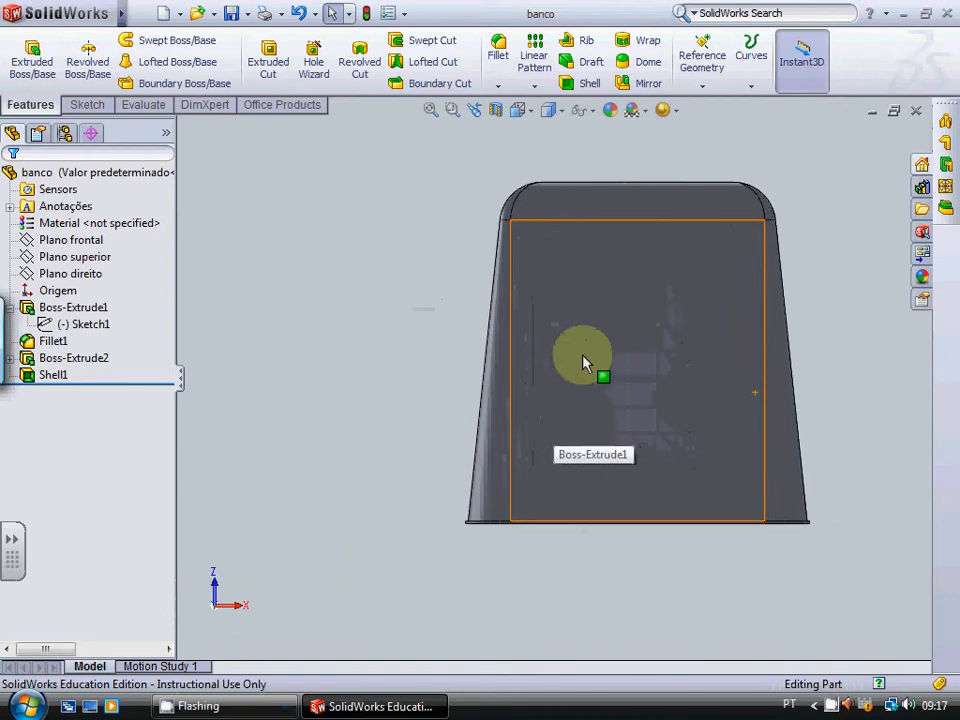
click(88, 105)
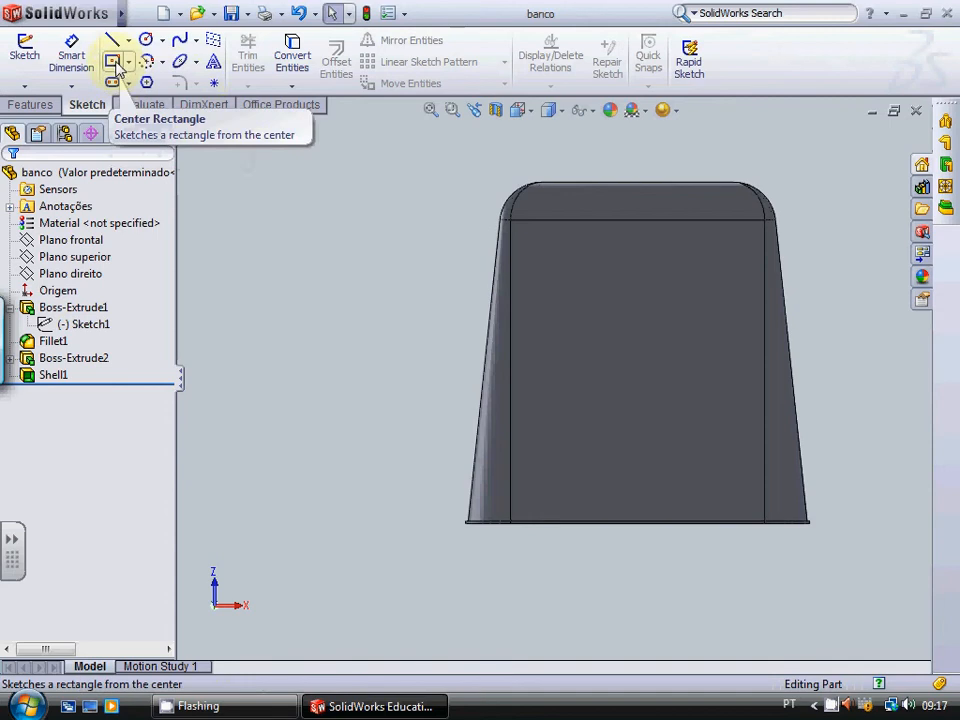
click(146, 82)
click(632, 440)
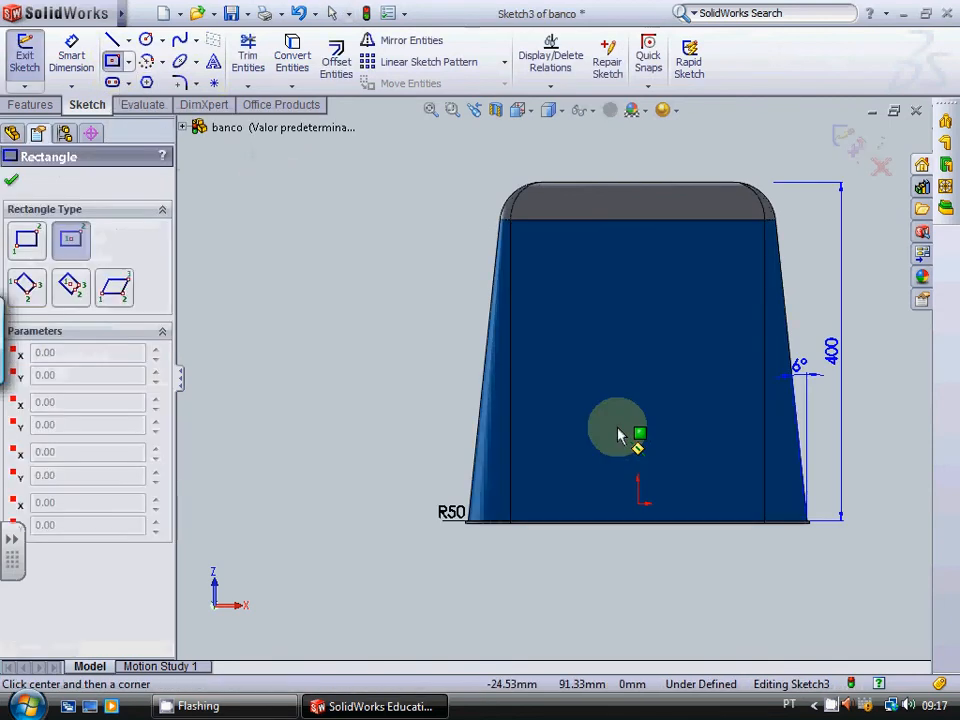
click(12, 181)
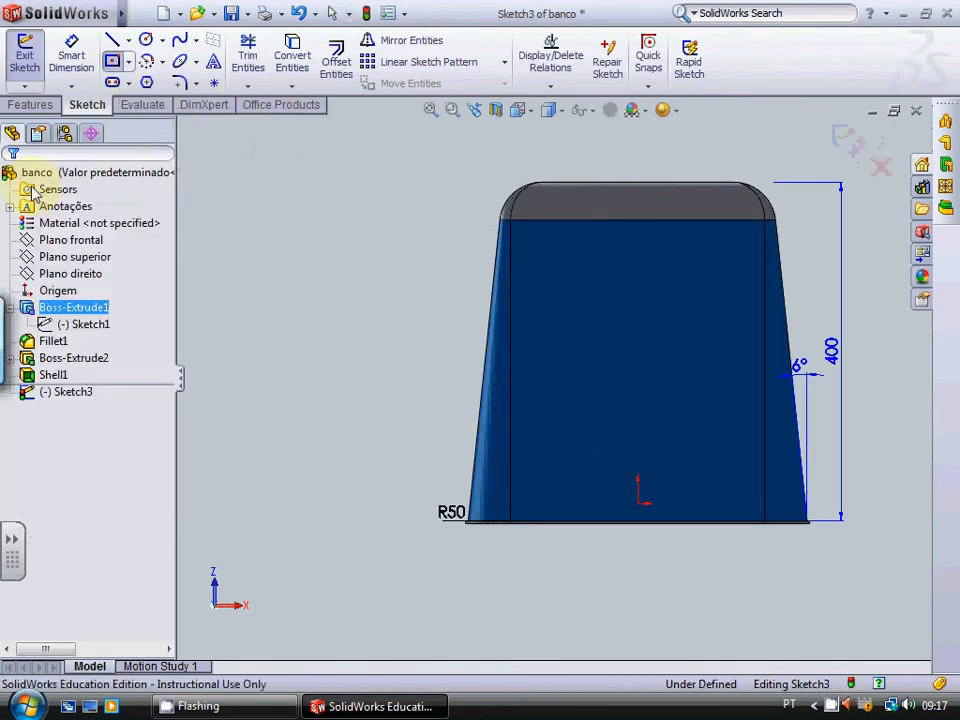
click(24, 55)
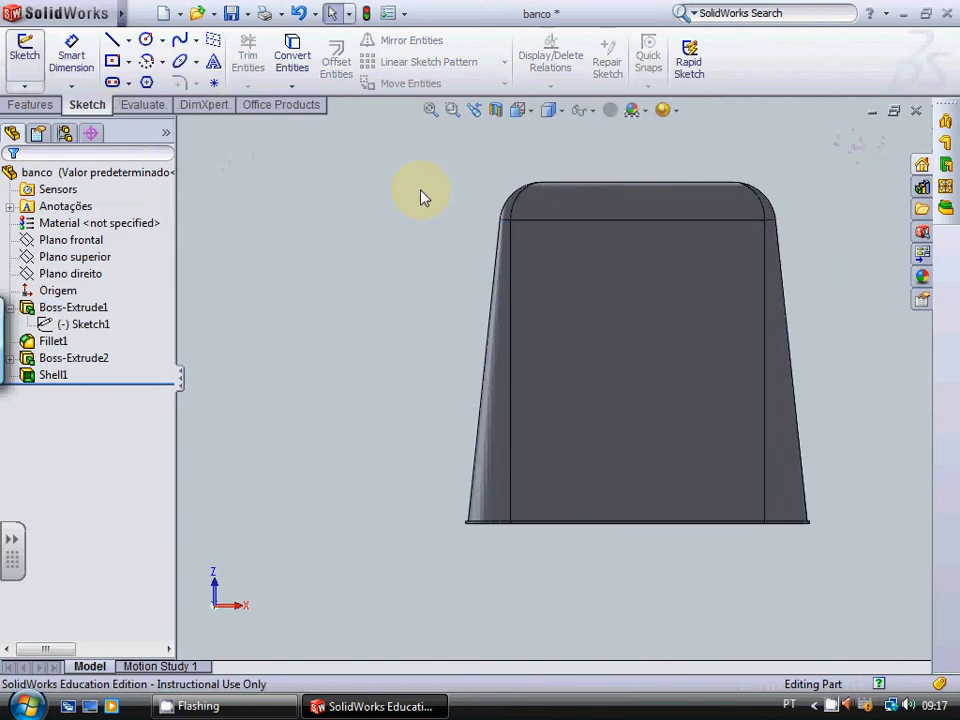
Step: Sketch a centre rectangle about 277 by 169 mm on Plano superior, centred vertically above the origin and extending past the container's open rim
click(104, 264)
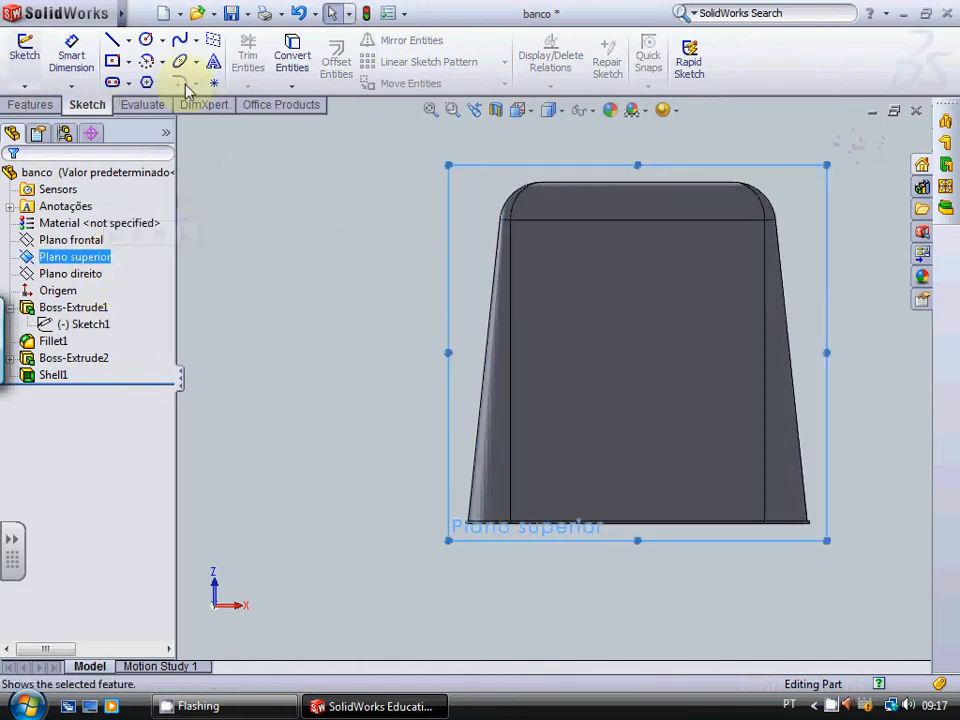
click(18, 44)
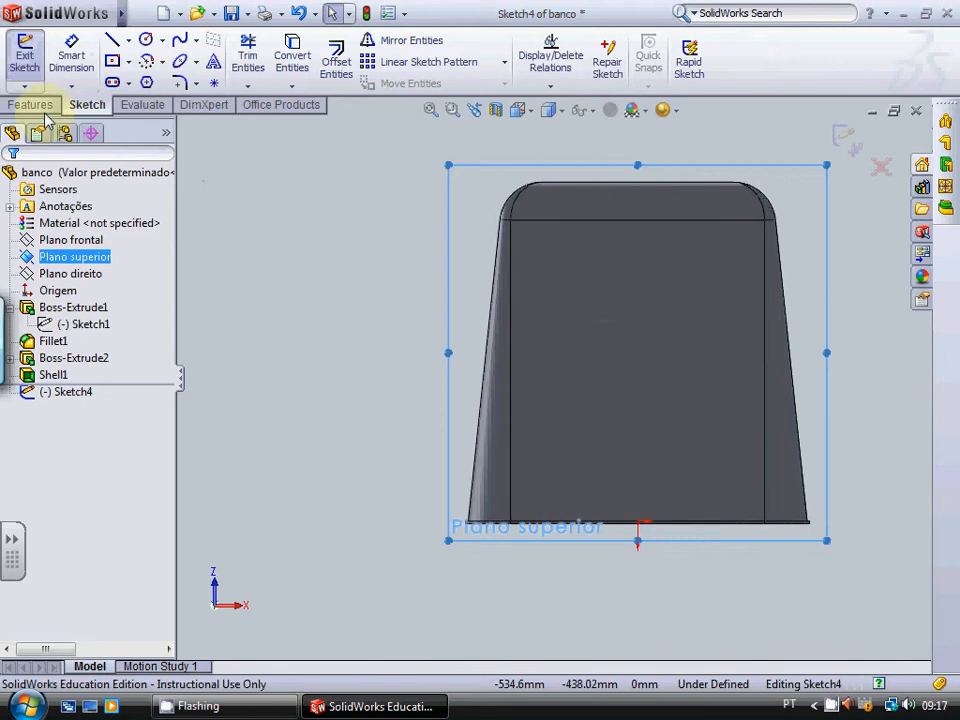
click(112, 60)
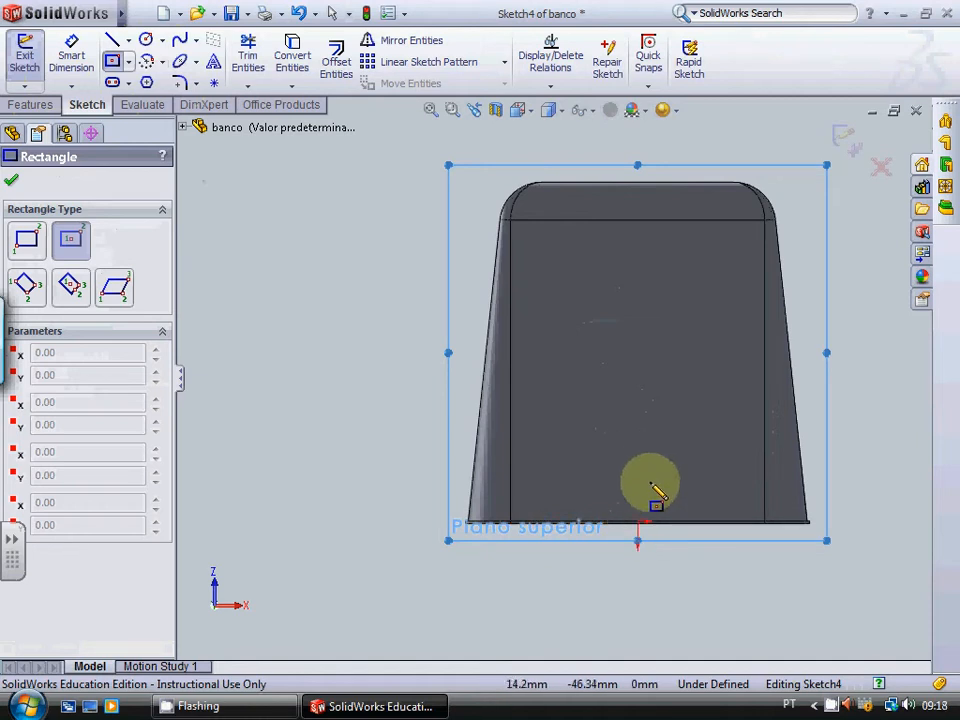
scroll(627, 507, up, 3)
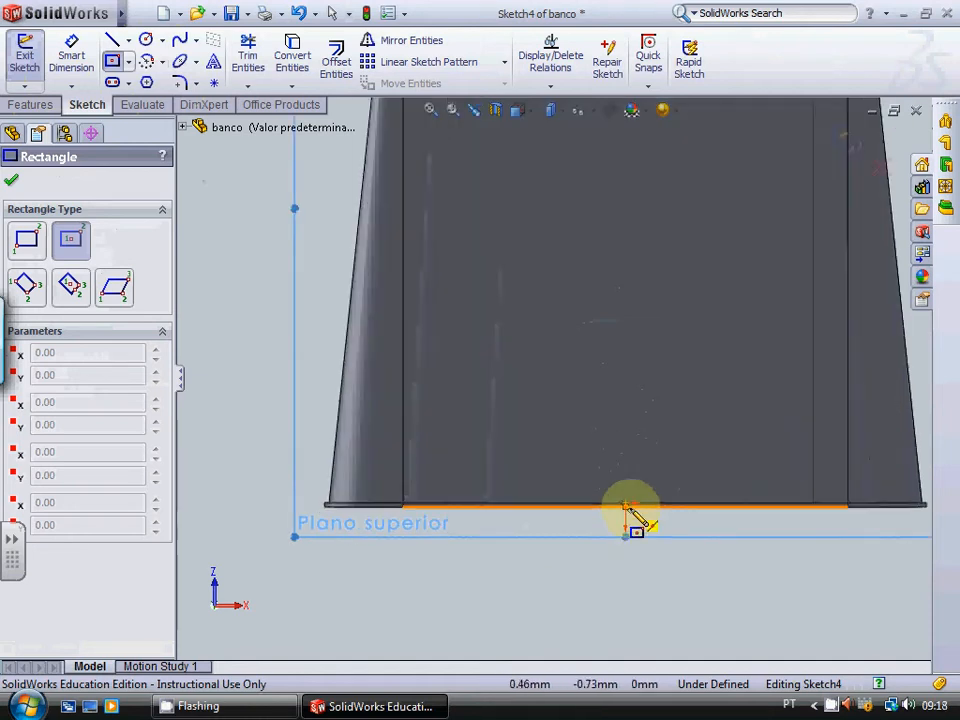
scroll(627, 507, up, 2)
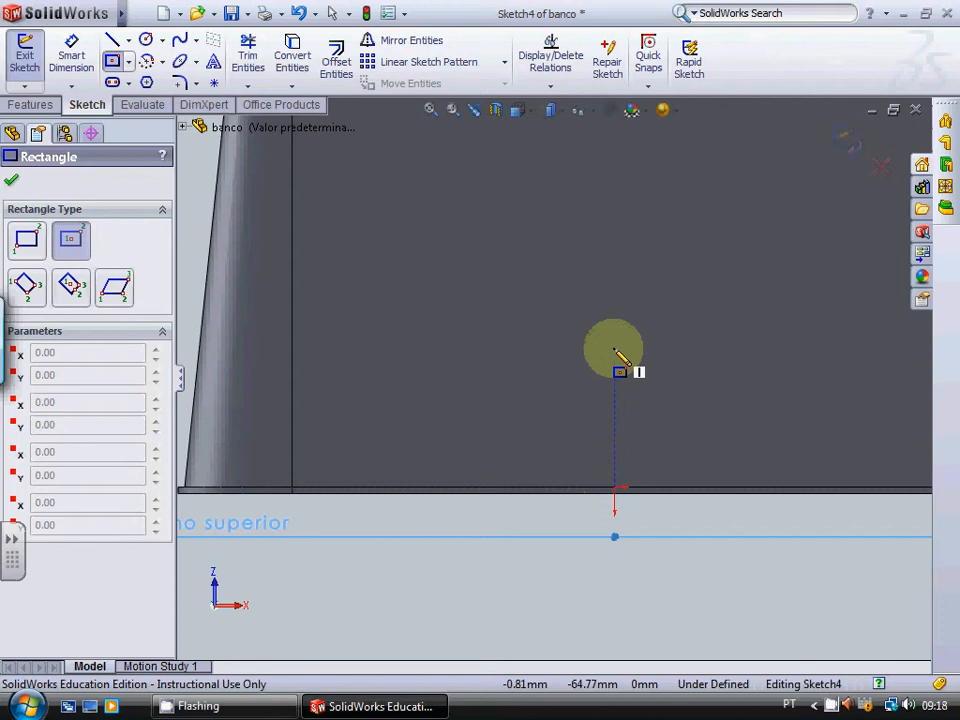
scroll(614, 351, down, 3)
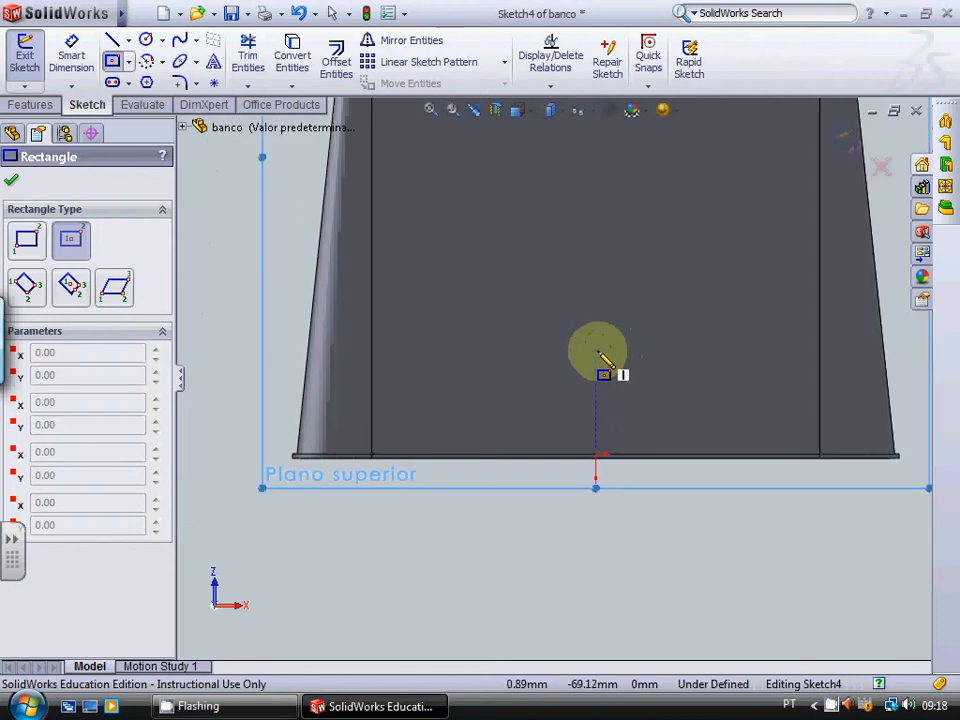
click(597, 351)
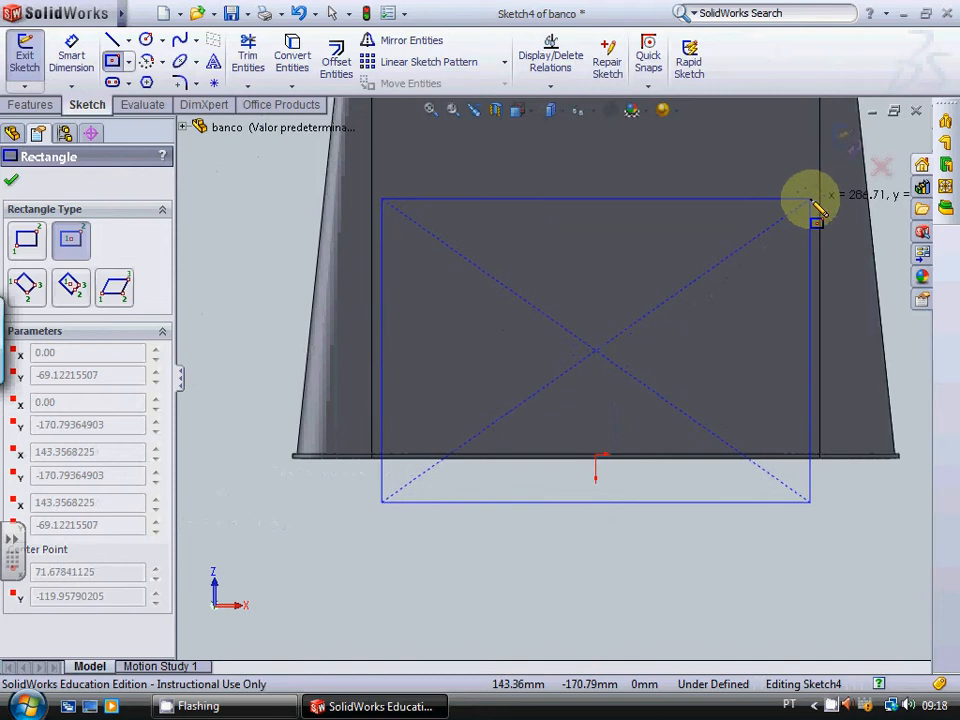
scroll(815, 208, down, 1)
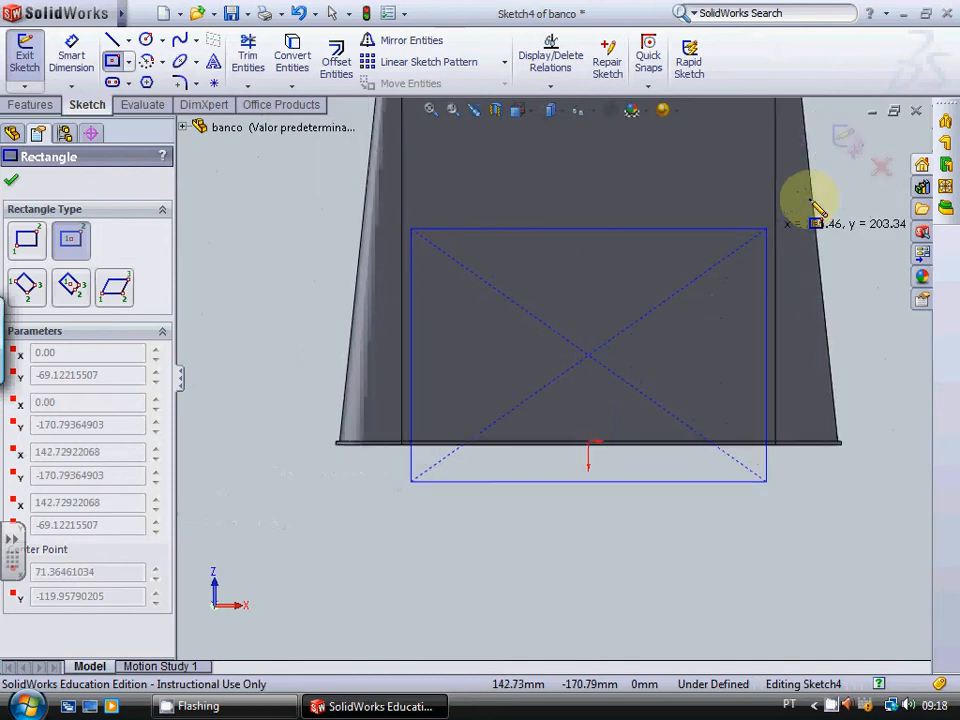
click(762, 252)
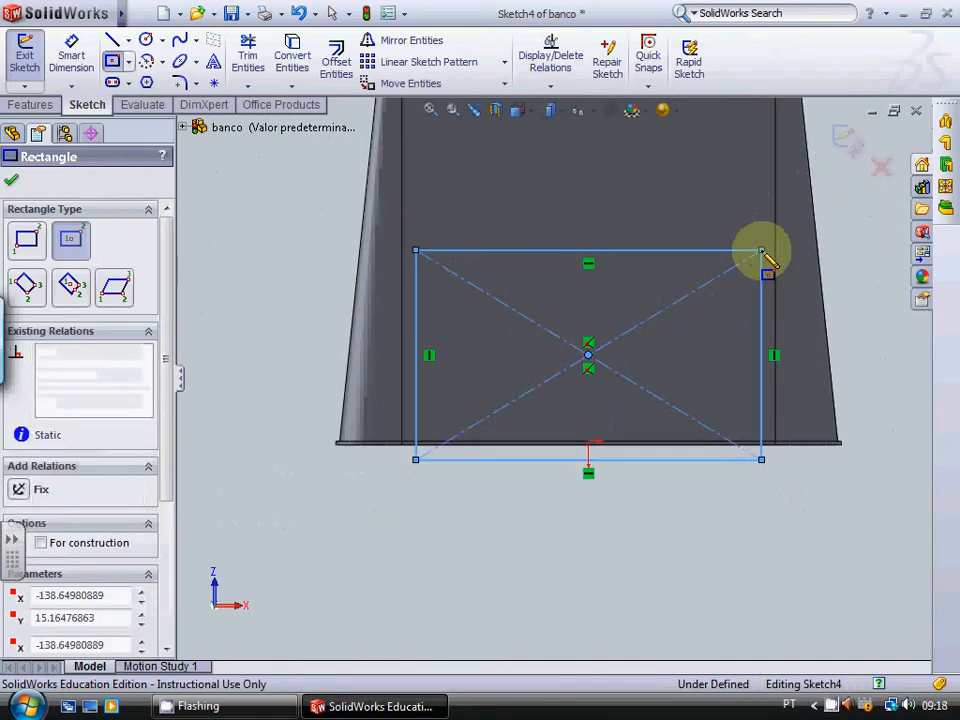
key(Escape)
scroll(760, 258, down, 1)
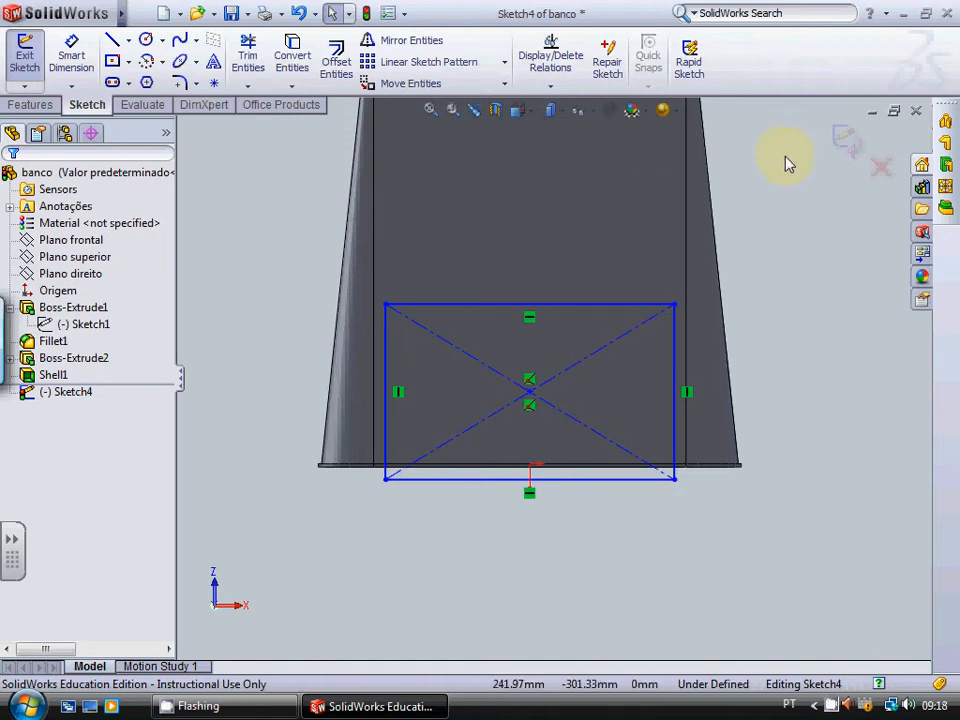
scroll(818, 229, up, 1)
scroll(785, 615, down, 1)
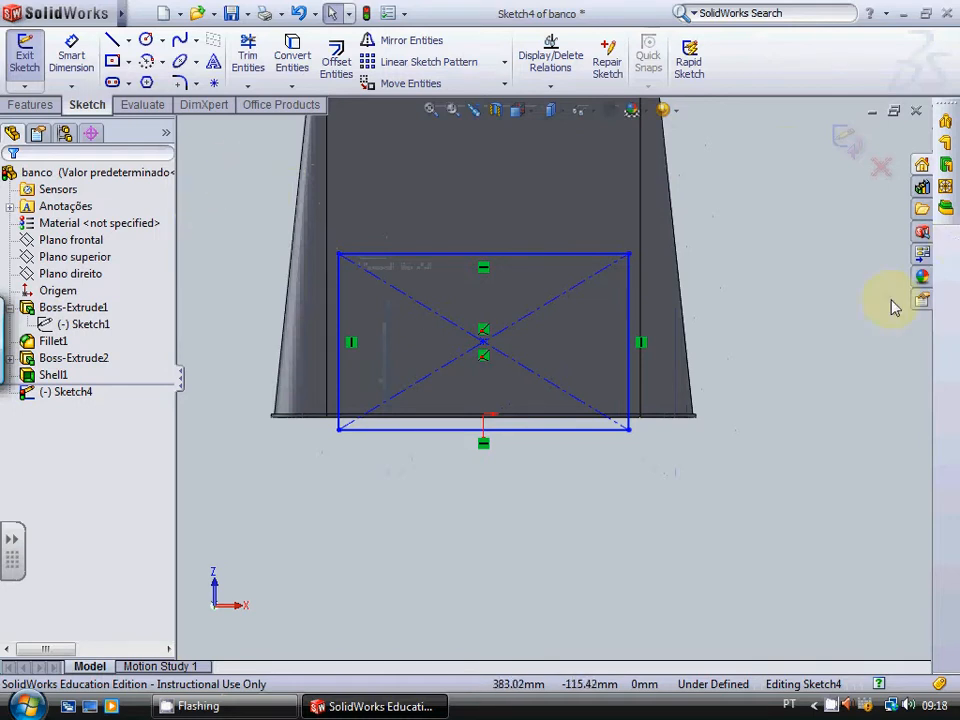
scroll(917, 8, up, 1)
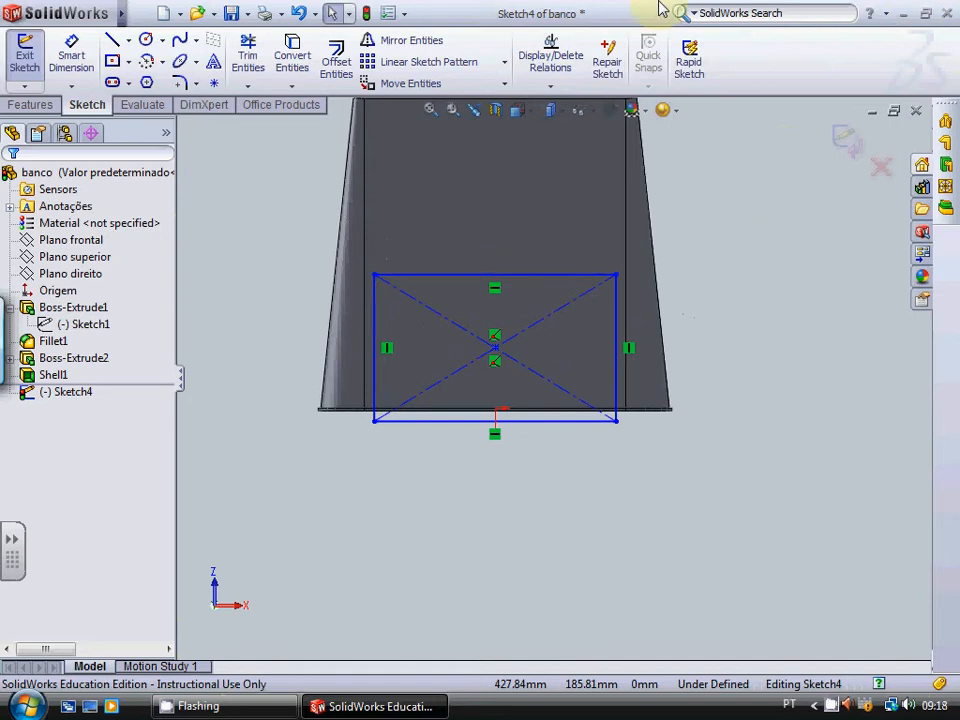
Step: Sketch a closed trapezoid just above the rectangle, with a horizontal upper edge about 229 mm long and slanted sides about 174 mm long
scroll(726, 416, up, 2)
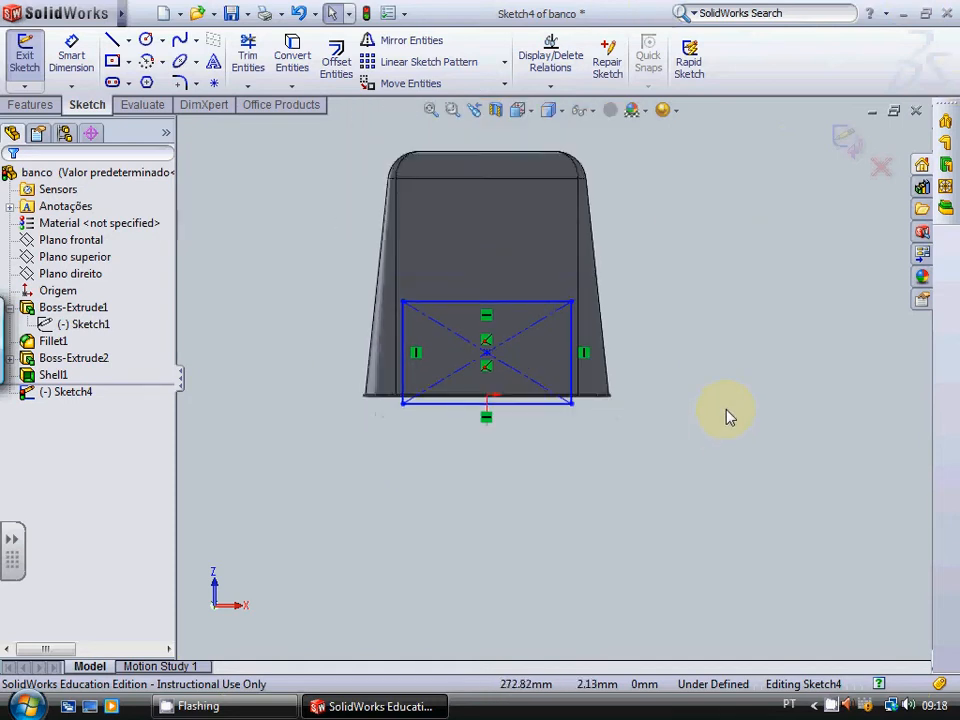
scroll(296, 141, down, 2)
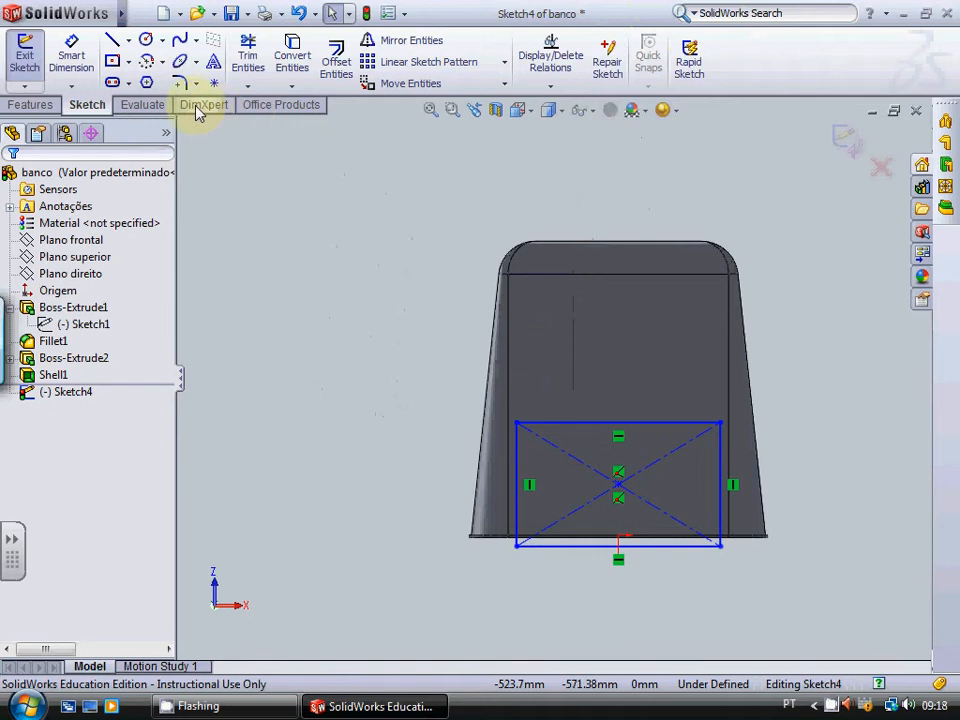
click(115, 47)
scroll(518, 408, down, 2)
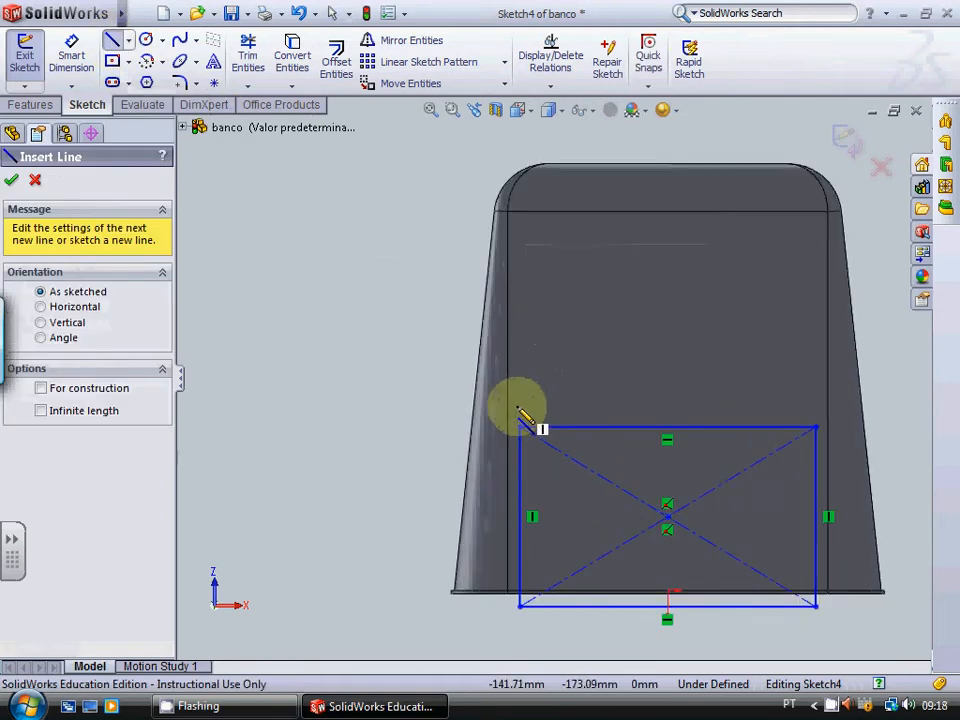
scroll(518, 408, down, 2)
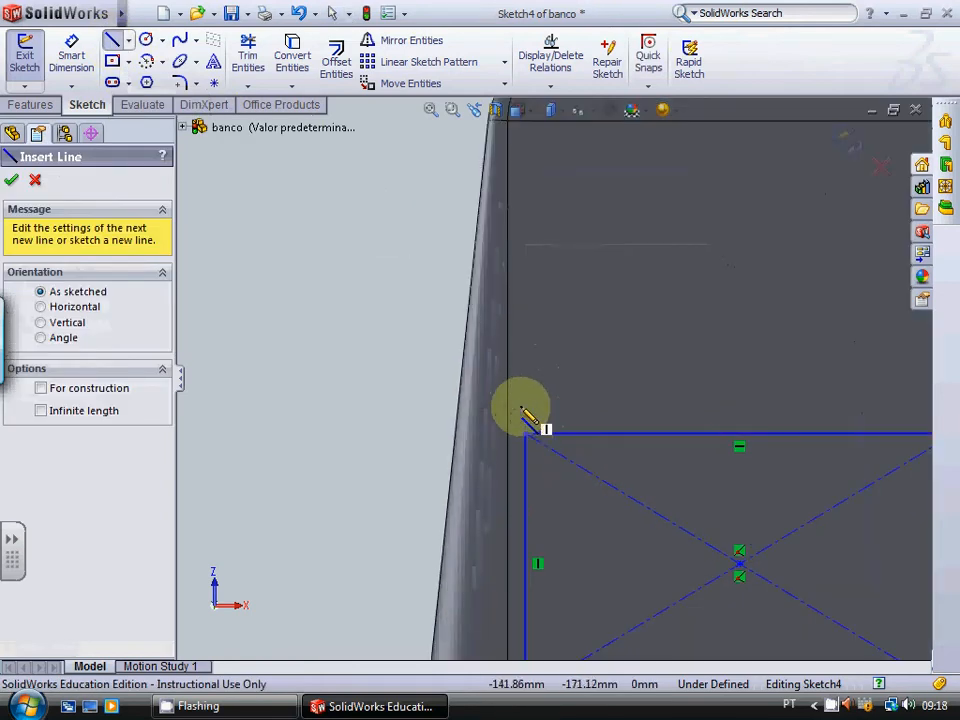
click(520, 410)
scroll(795, 401, up, 3)
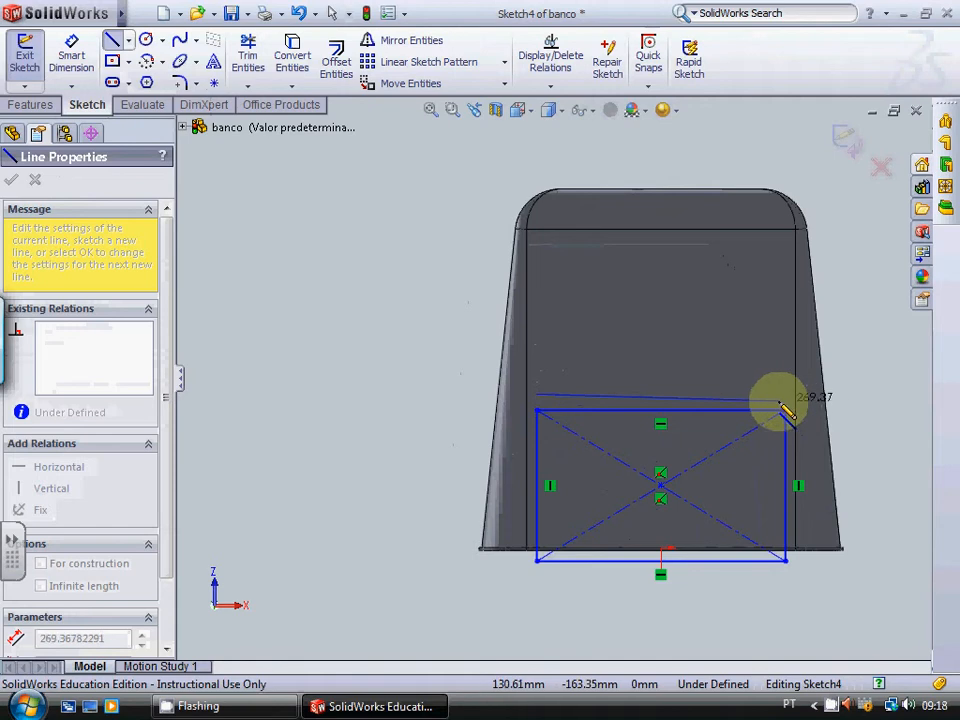
click(787, 397)
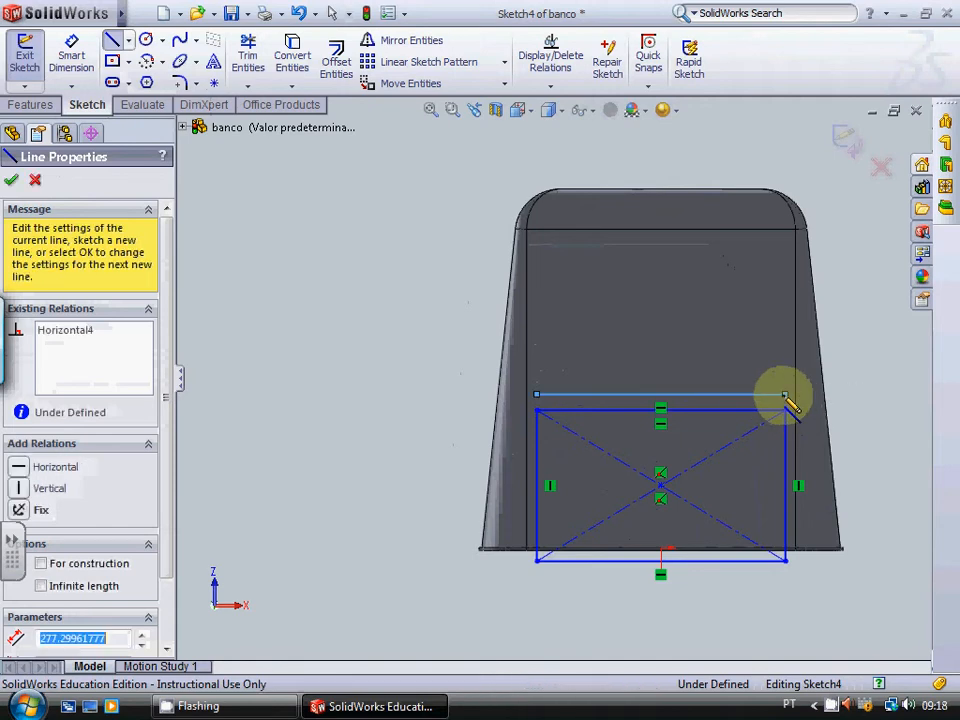
click(766, 240)
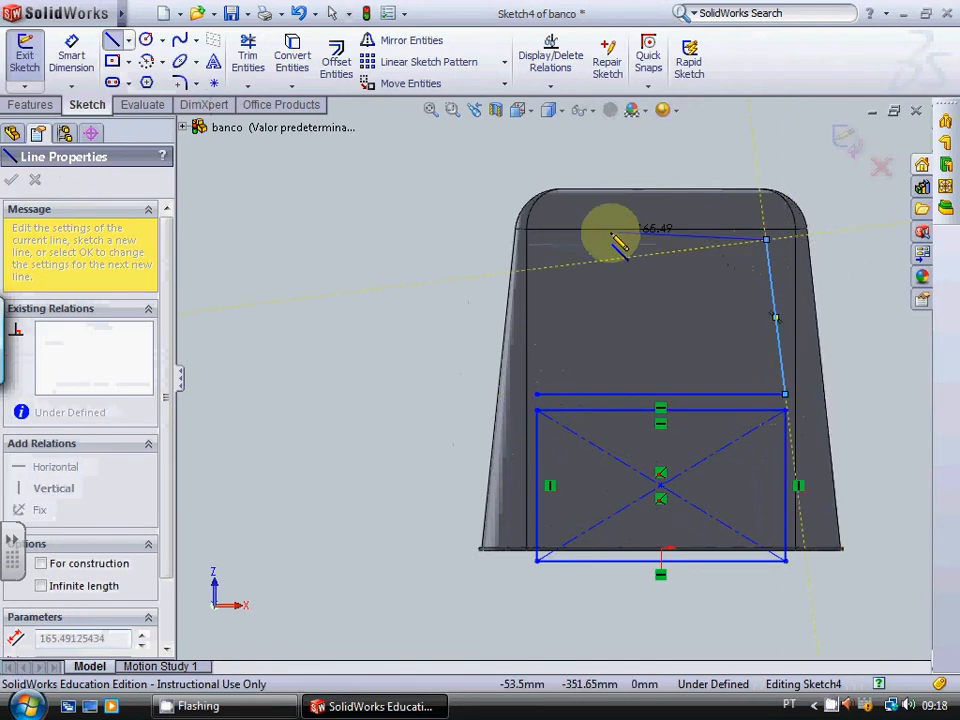
click(561, 240)
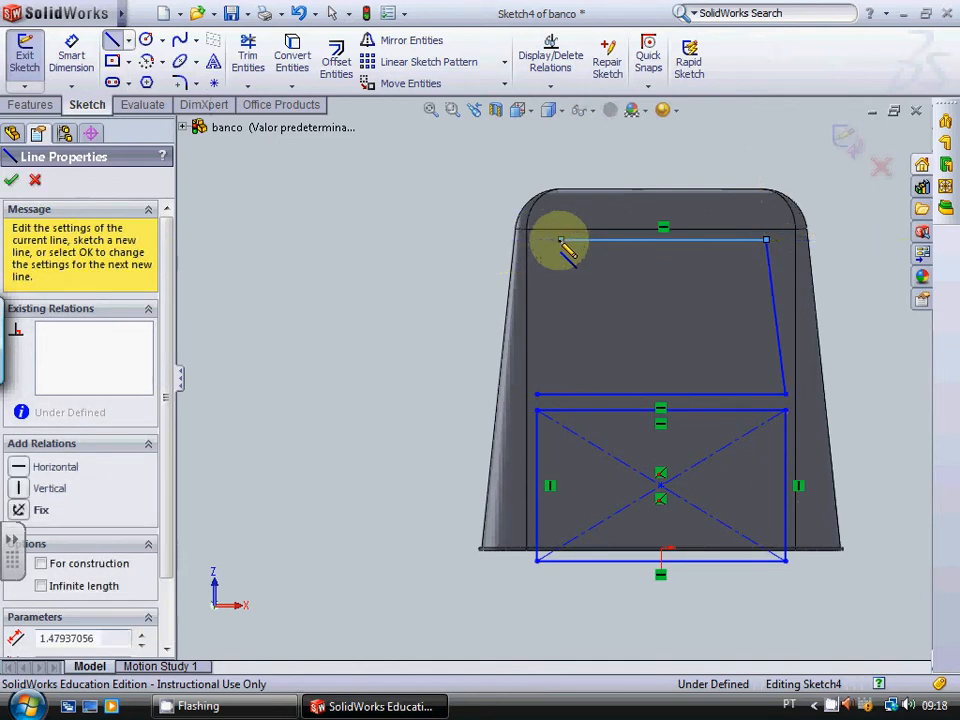
click(537, 395)
key(Escape)
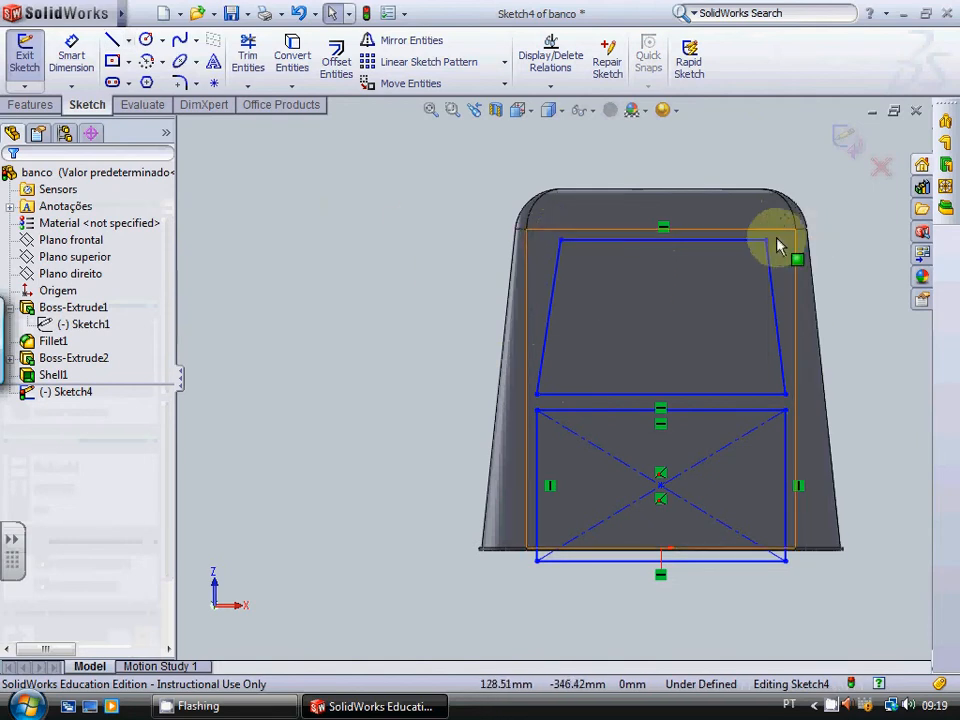
Step: Extrude-cut the rectangle and trapezoid 491 mm in the first direction and past the opposite wall in the second direction
key(z)
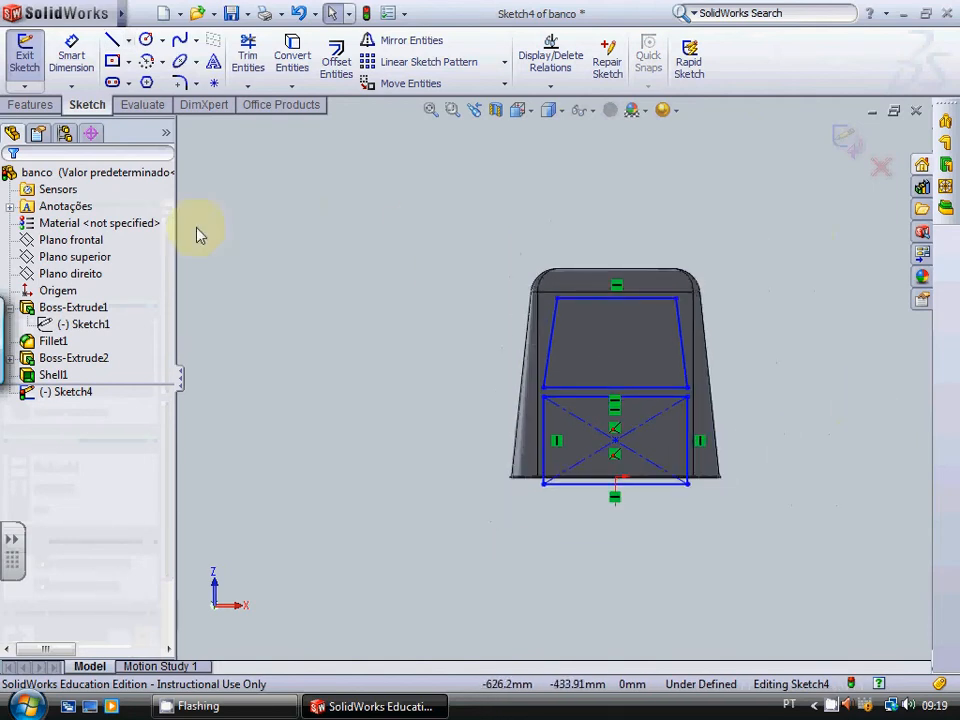
click(38, 103)
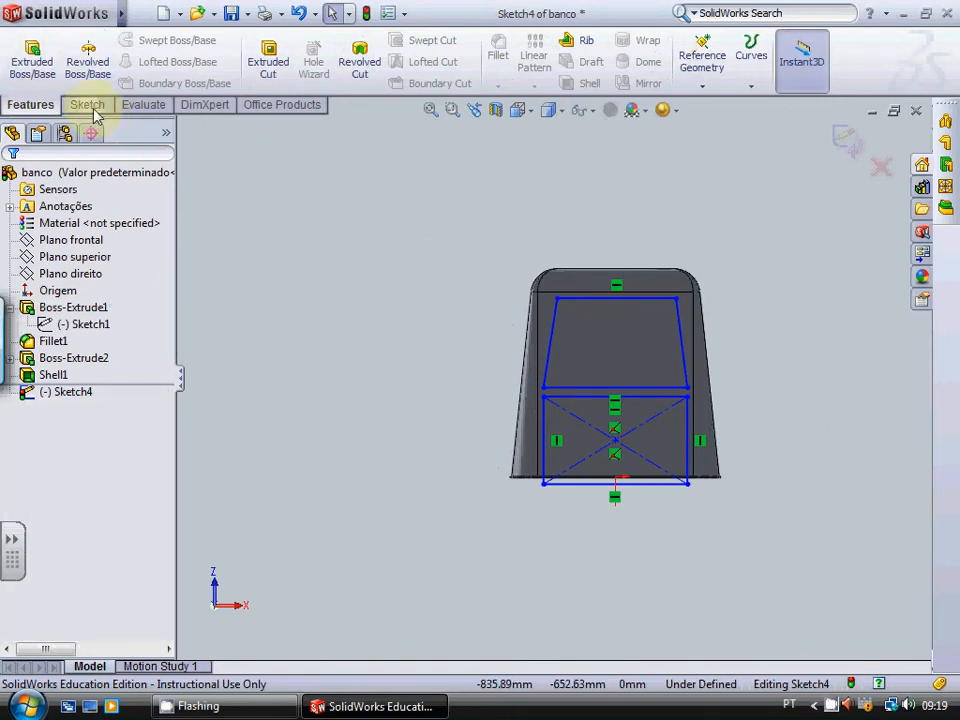
click(267, 62)
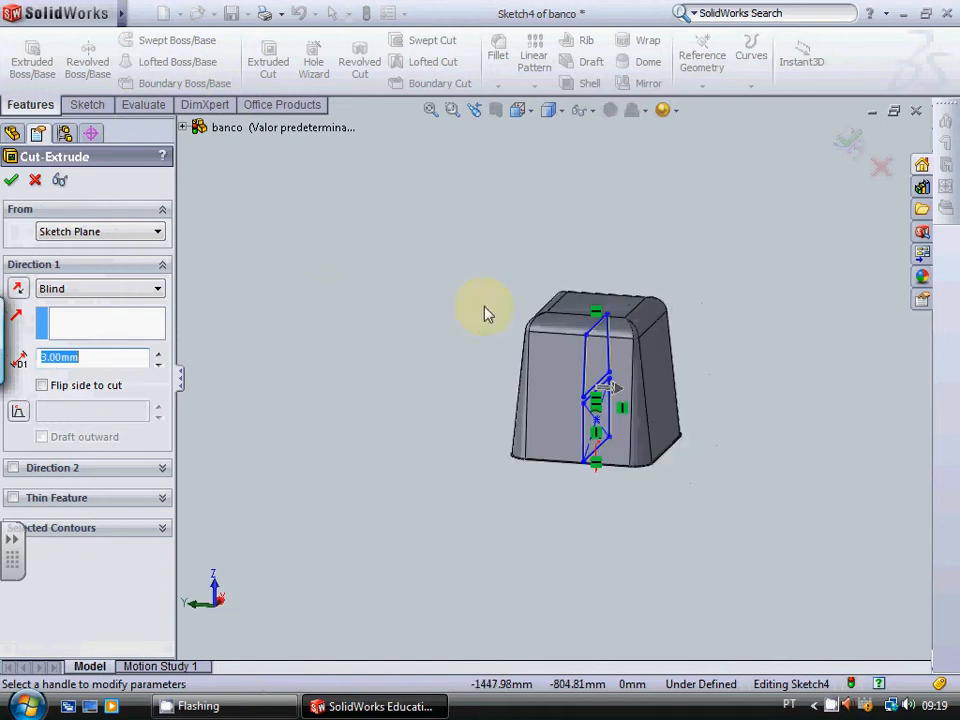
drag(610, 390, 793, 408)
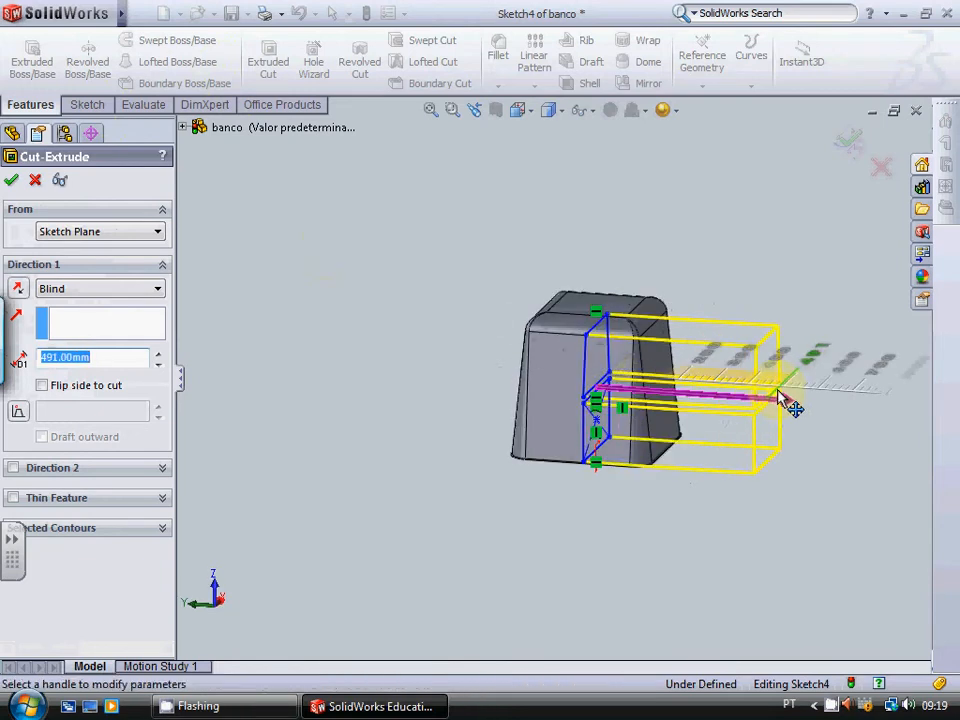
click(13, 467)
drag(561, 388, 432, 376)
click(12, 180)
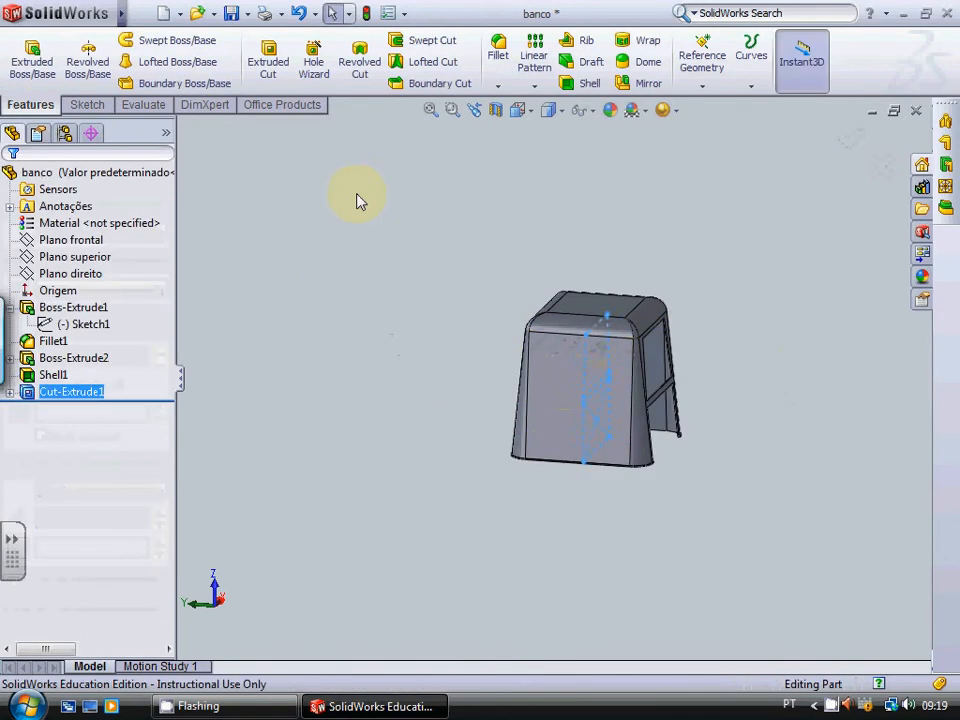
Step: Examine the openings cut through the stool straight on and turn to face the adjacent uncut side
key(Up)
key(Left)
key(Left)
key(Left)
key(Left)
key(Left)
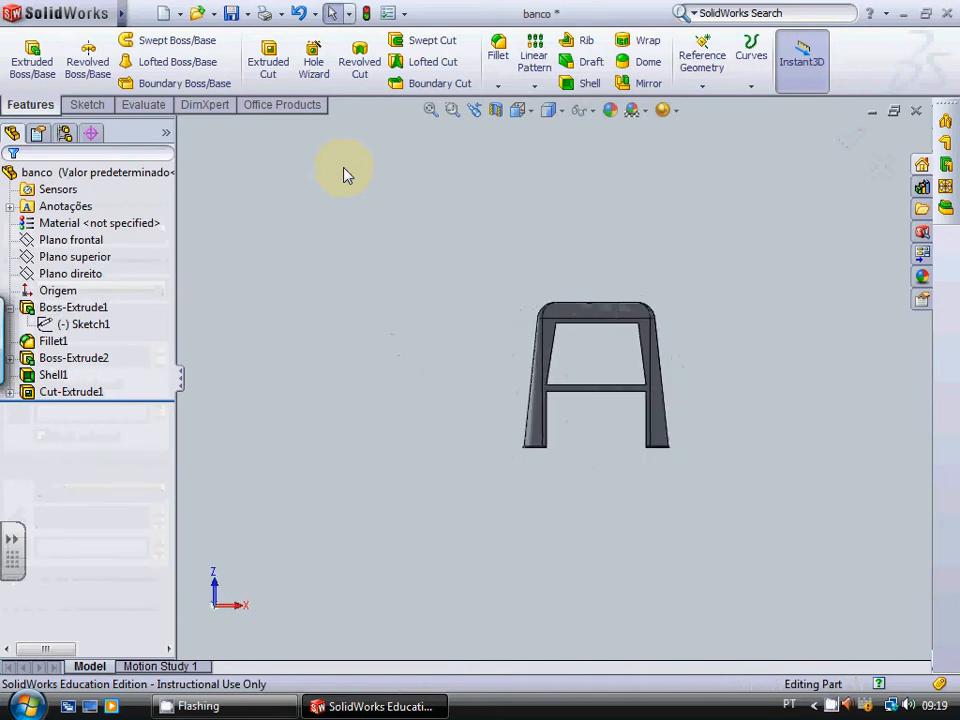
scroll(718, 386, down, 5)
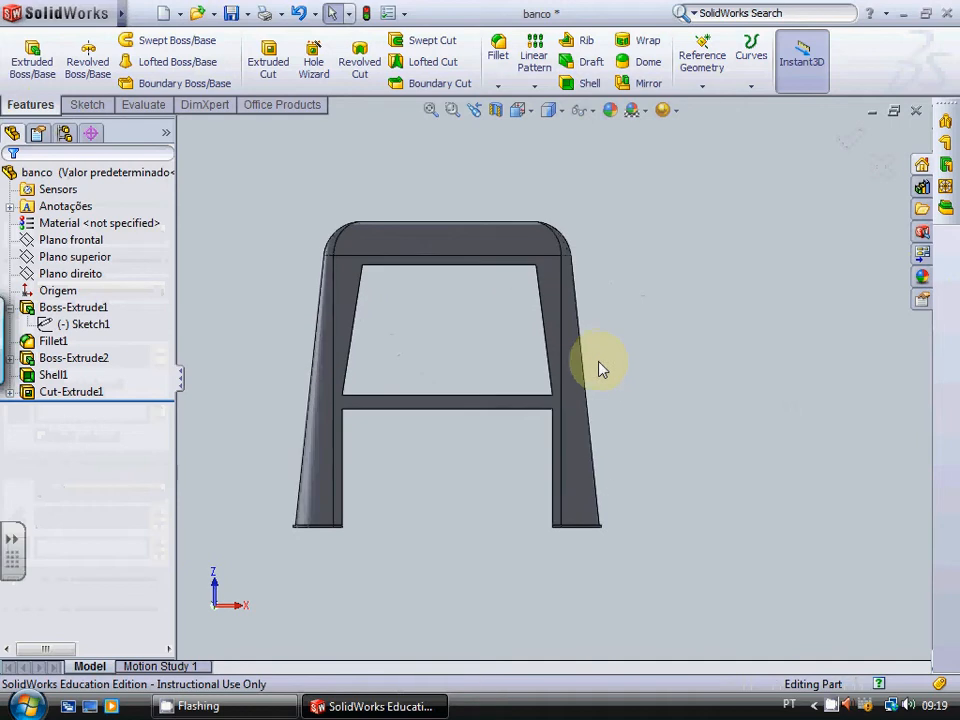
key(shift+Right)
key(shift+Right)
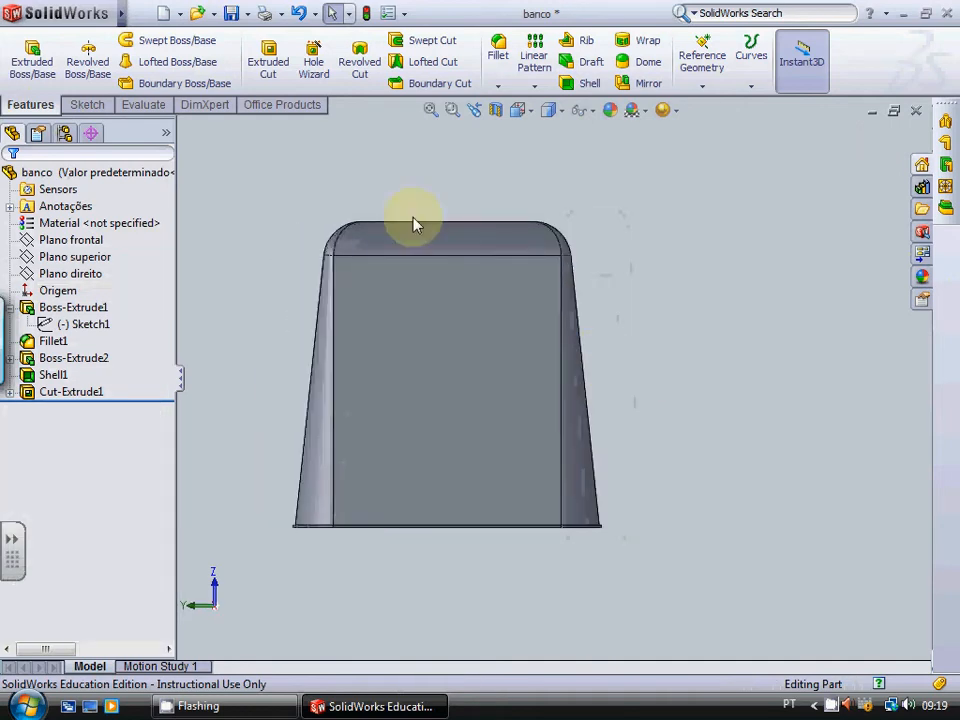
Step: Sketch a centre rectangle about 244 by 190 mm on Plano direito, centred vertically above the origin and extending past the open rim
click(87, 104)
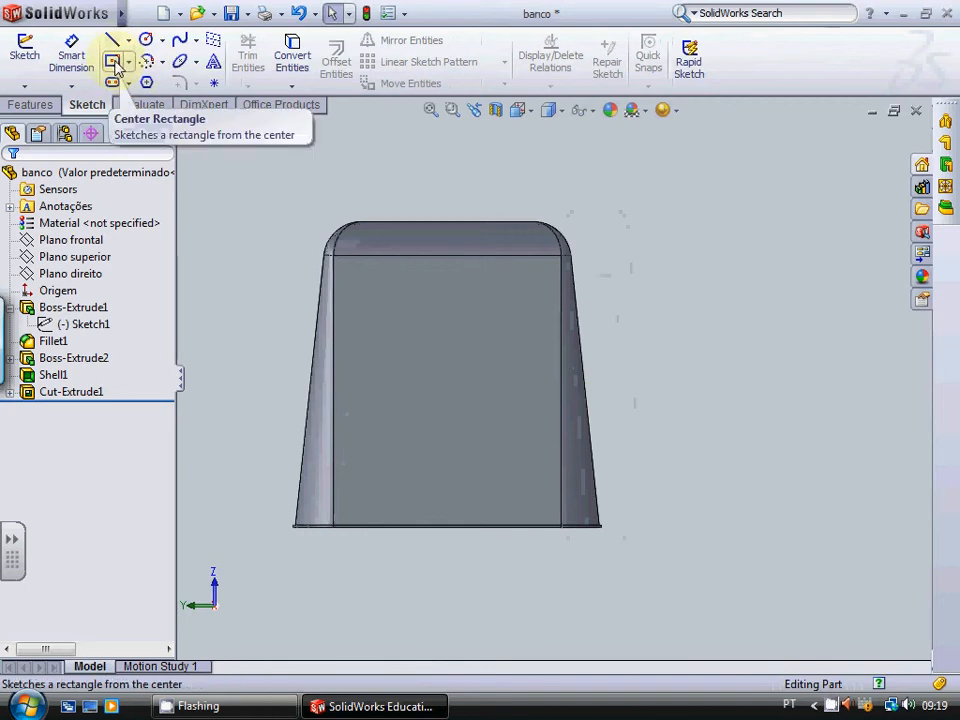
click(100, 277)
click(113, 61)
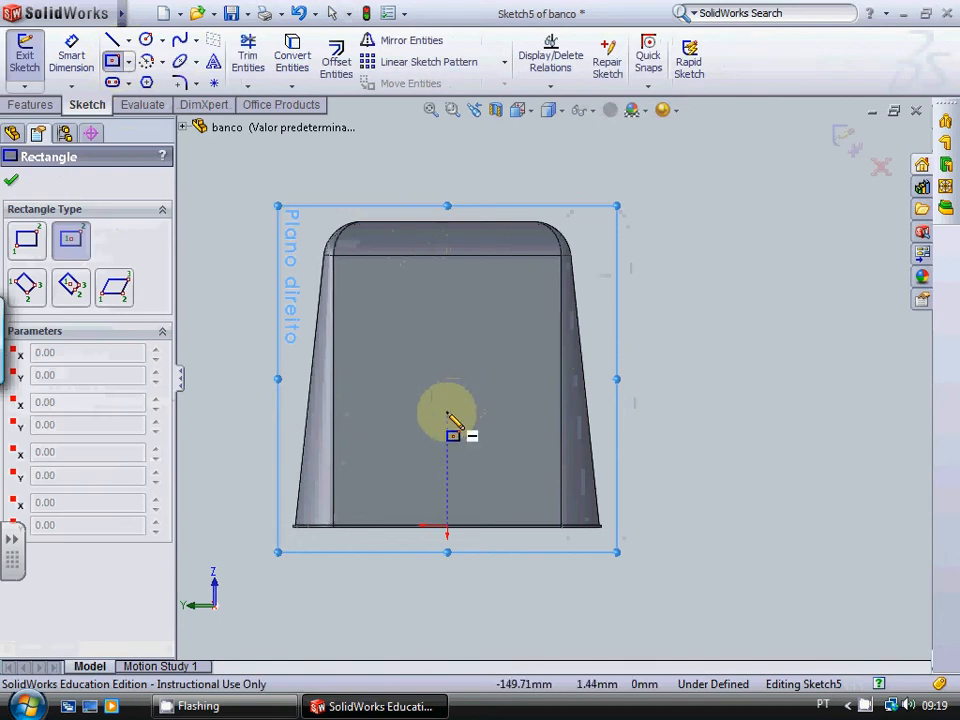
click(447, 476)
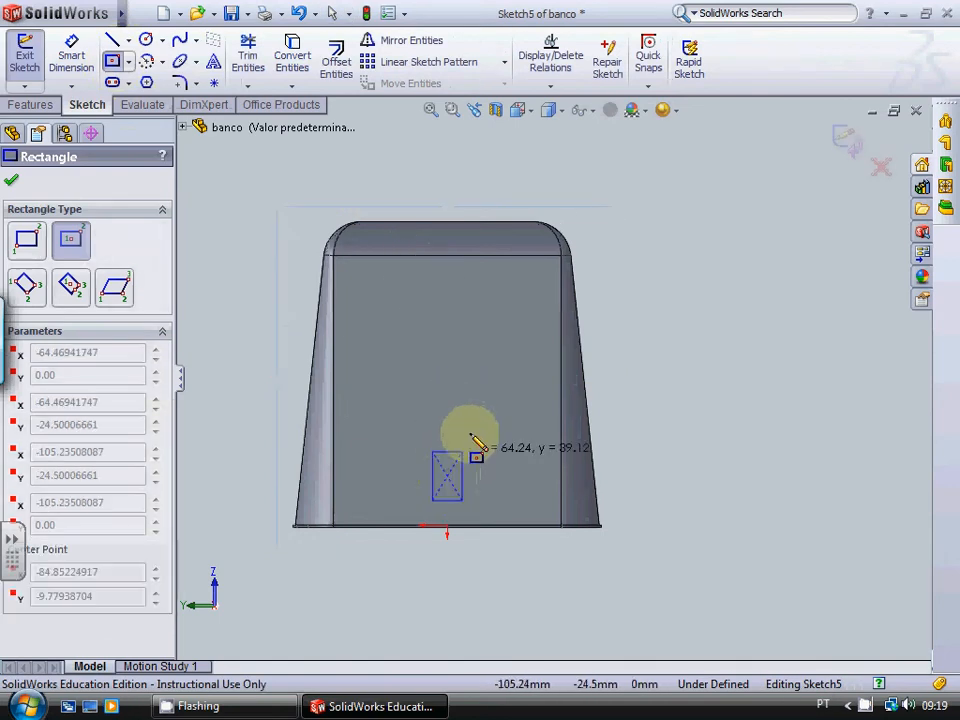
click(539, 404)
key(Escape)
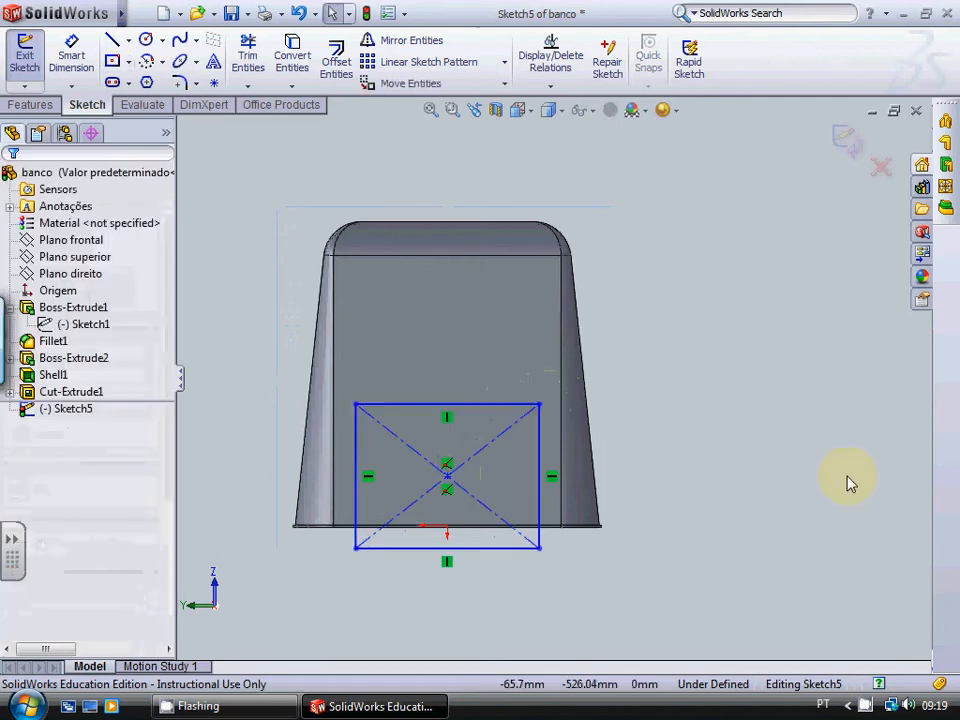
Step: Widen the rectangle to about 274 mm by moving its two upper corners outward
key(Left)
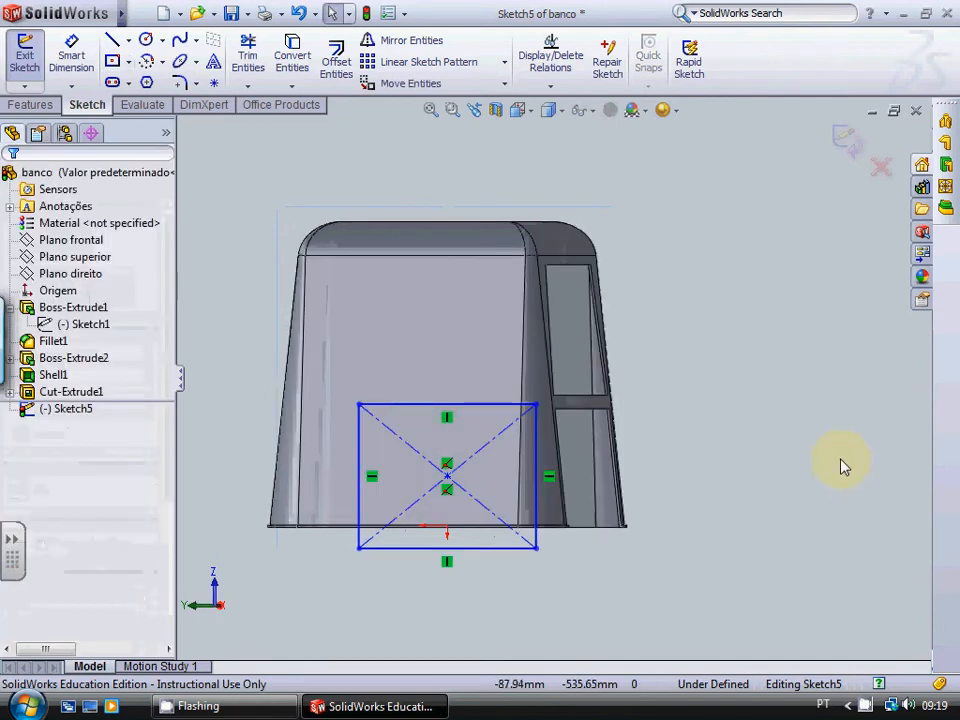
key(Right)
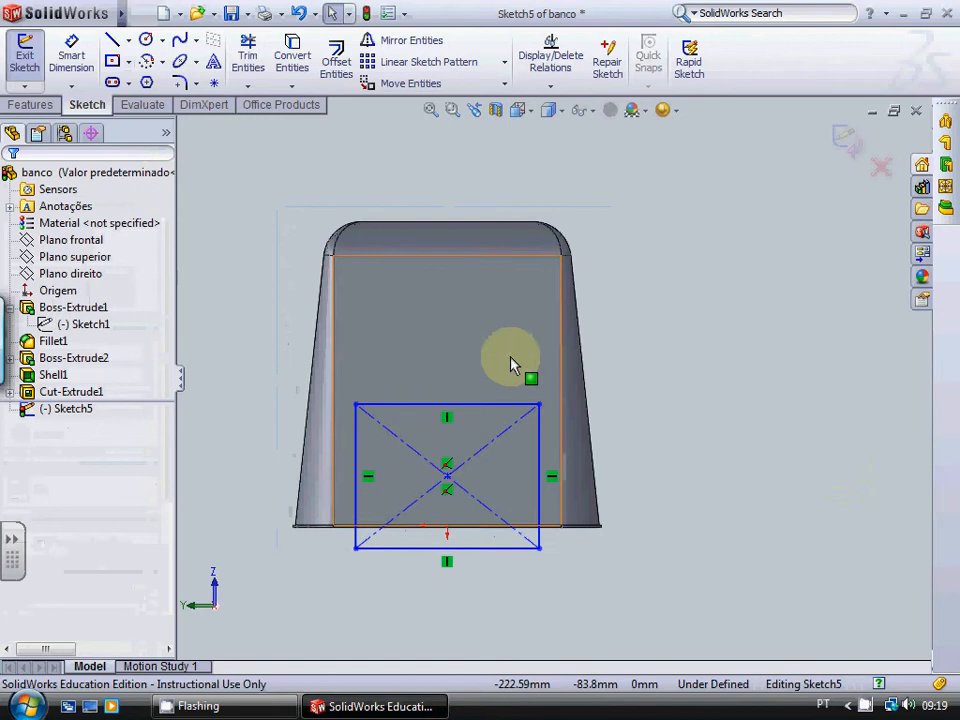
drag(539, 409, 551, 409)
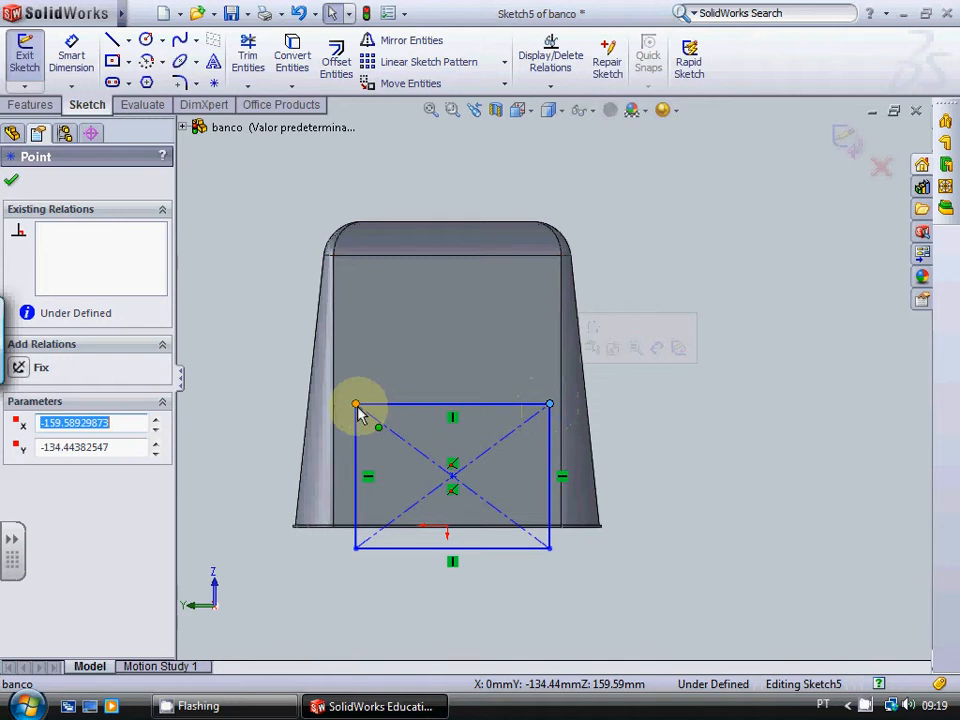
mouse_move(356, 406)
mouse_down()
mouse_move(327, 410)
mouse_move(342, 406)
mouse_up()
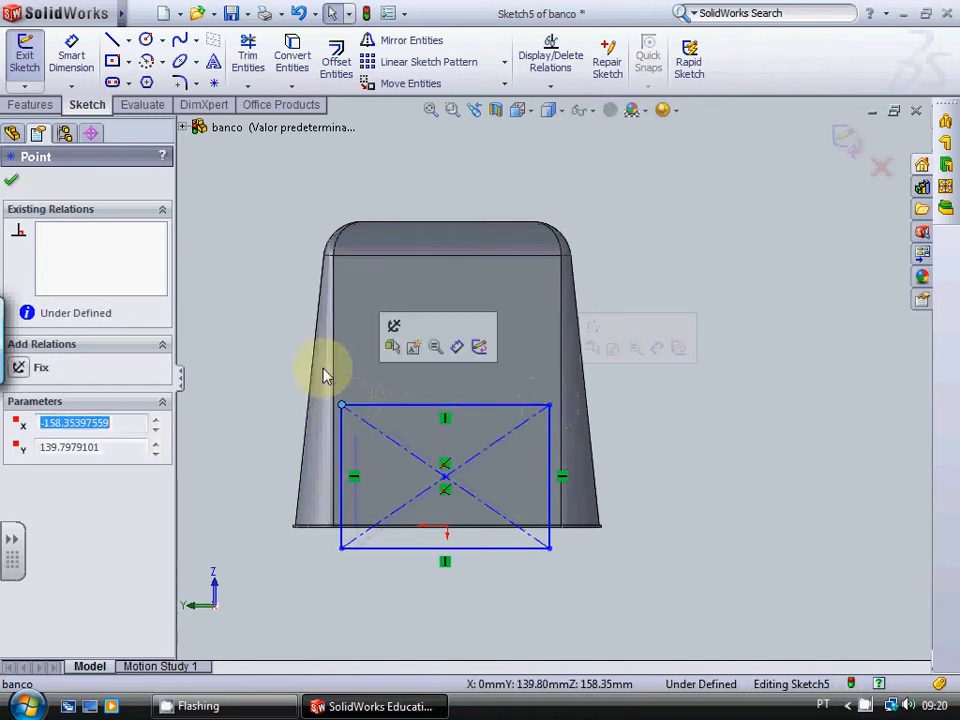
click(11, 179)
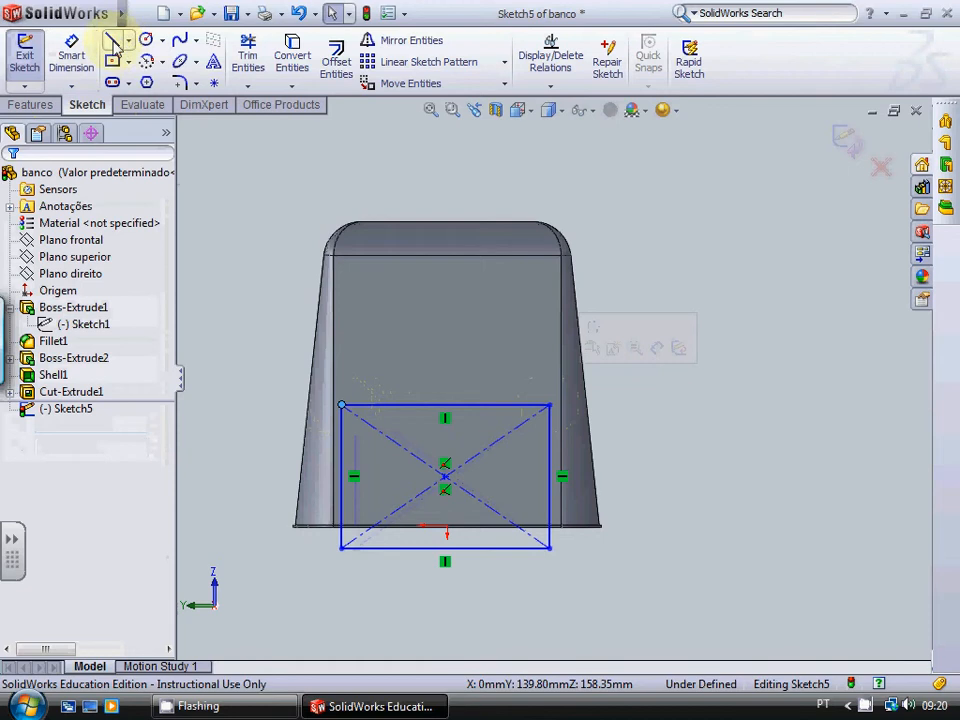
Step: Sketch a four-line trapezoid just above the rectangle, matching its width below, with a horizontal upper edge about 226 mm long
click(114, 39)
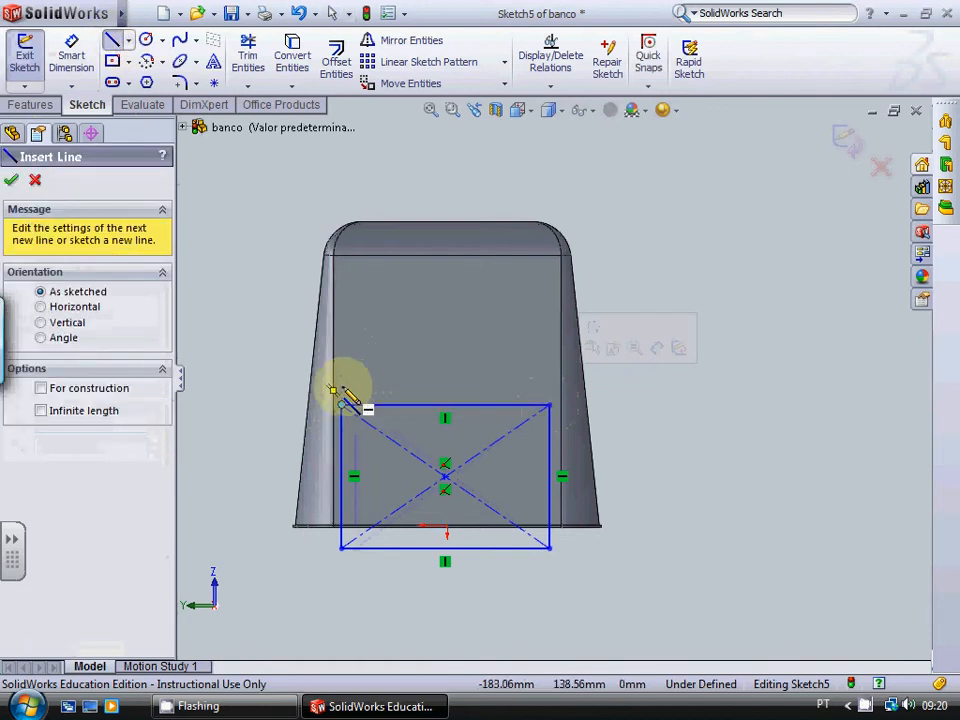
click(550, 396)
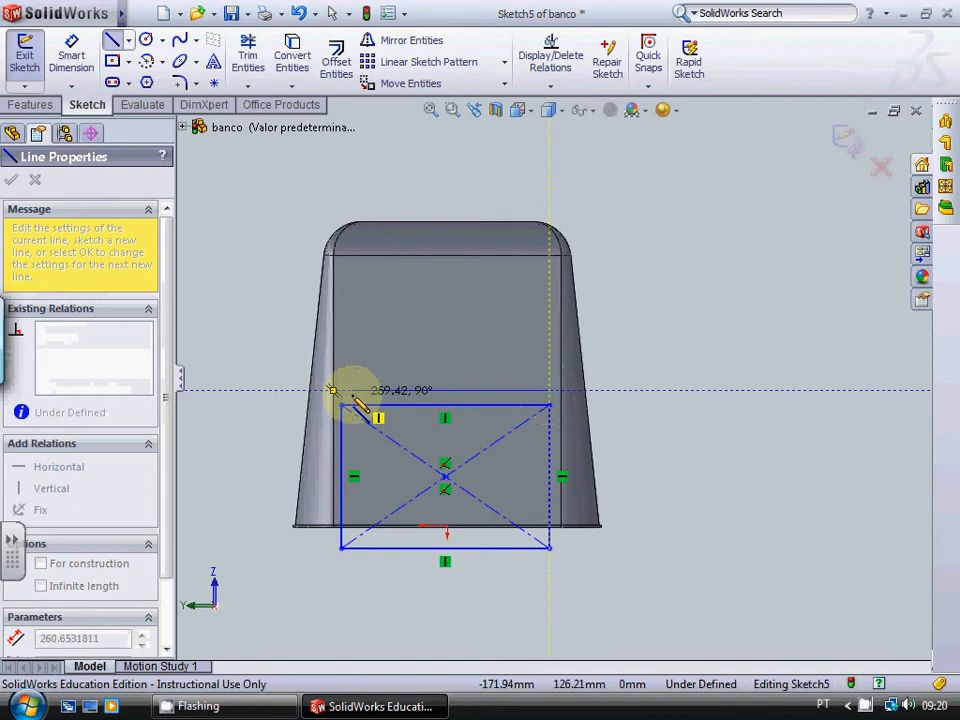
click(342, 390)
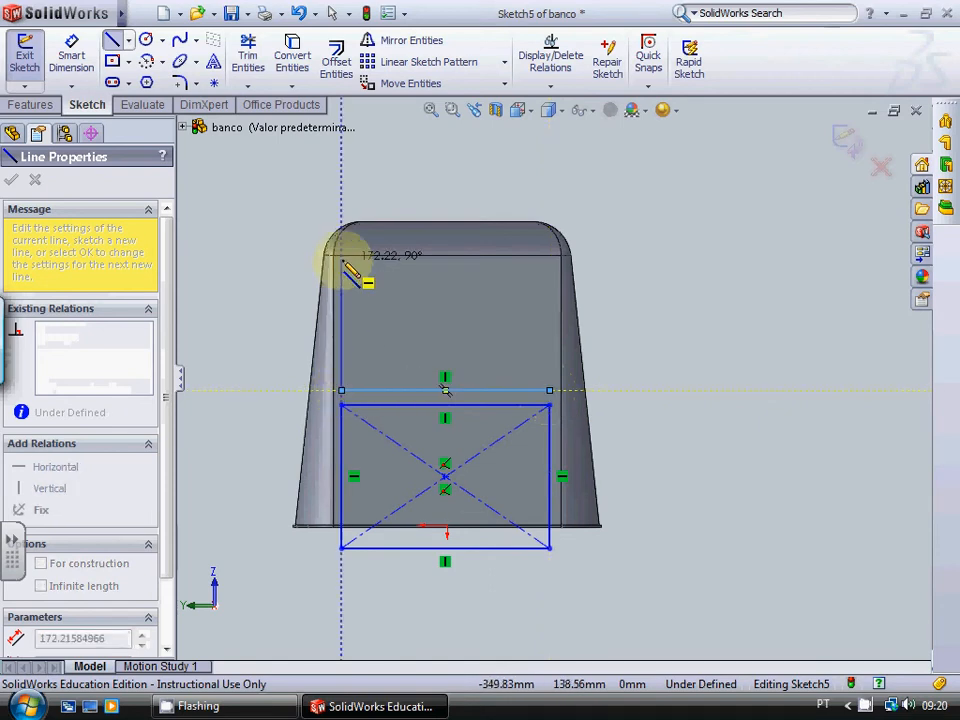
click(354, 265)
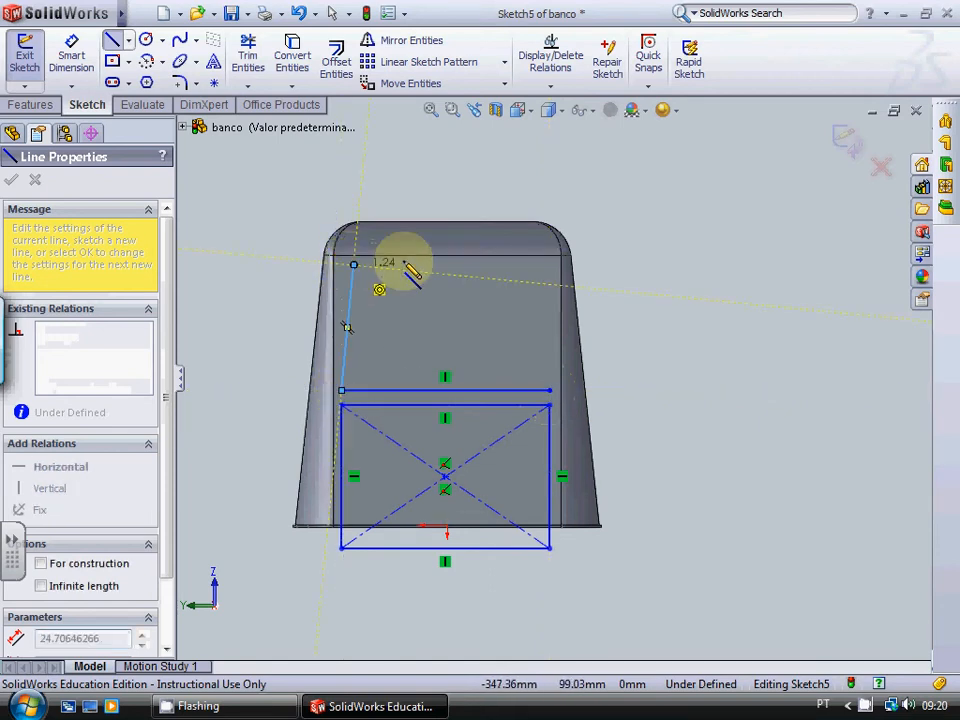
click(526, 265)
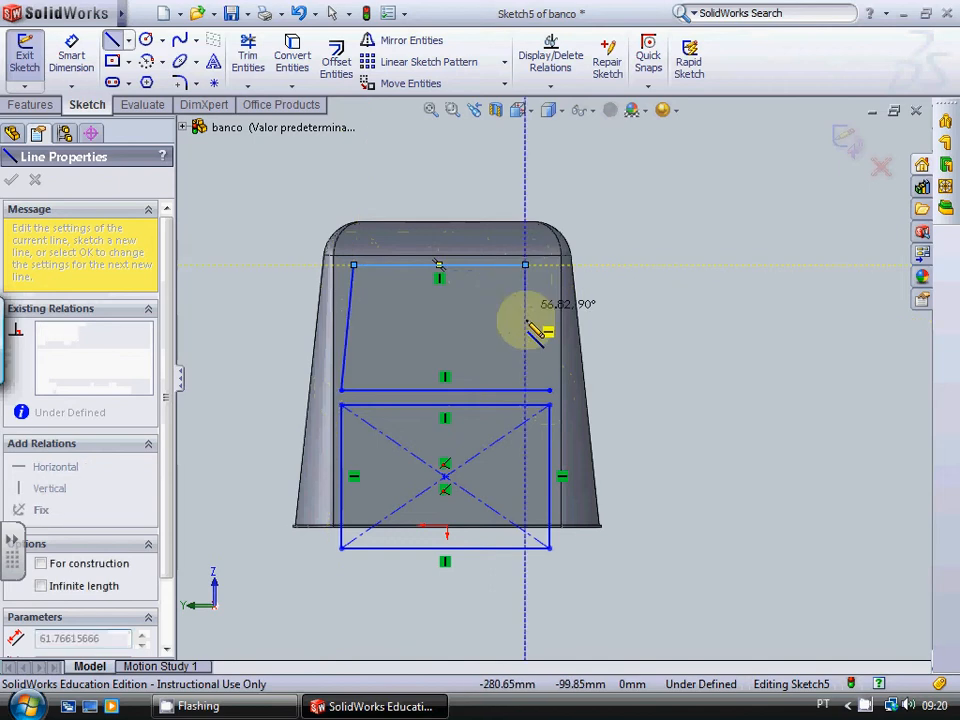
click(549, 390)
key(Escape)
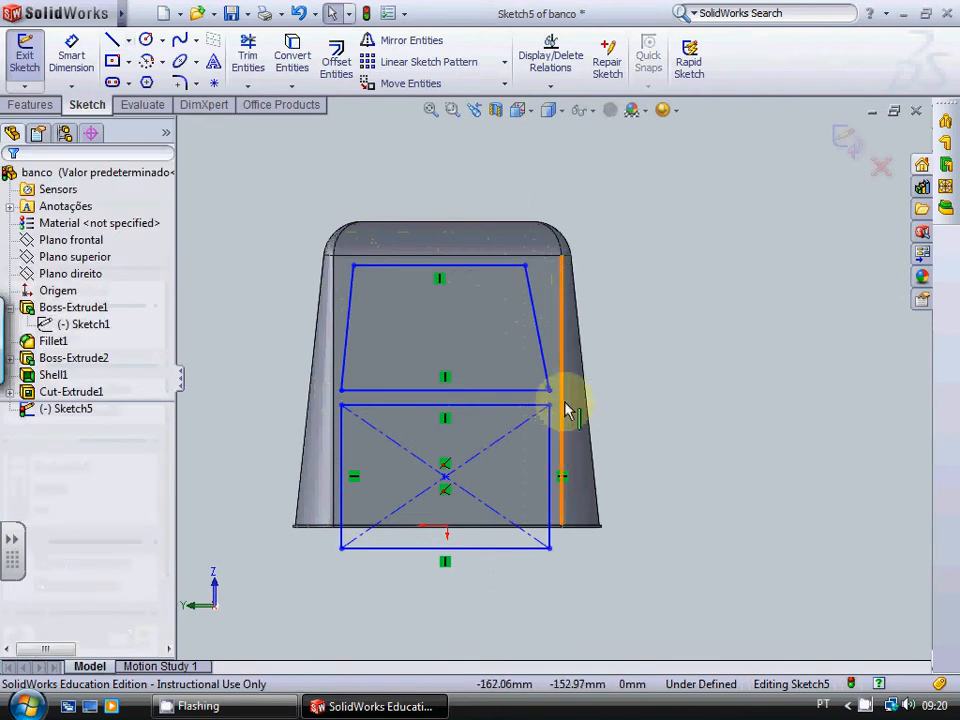
Step: Delete the stray short line, about 4.9 mm long, at the trapezoid's lower corner
scroll(540, 385, down, 5)
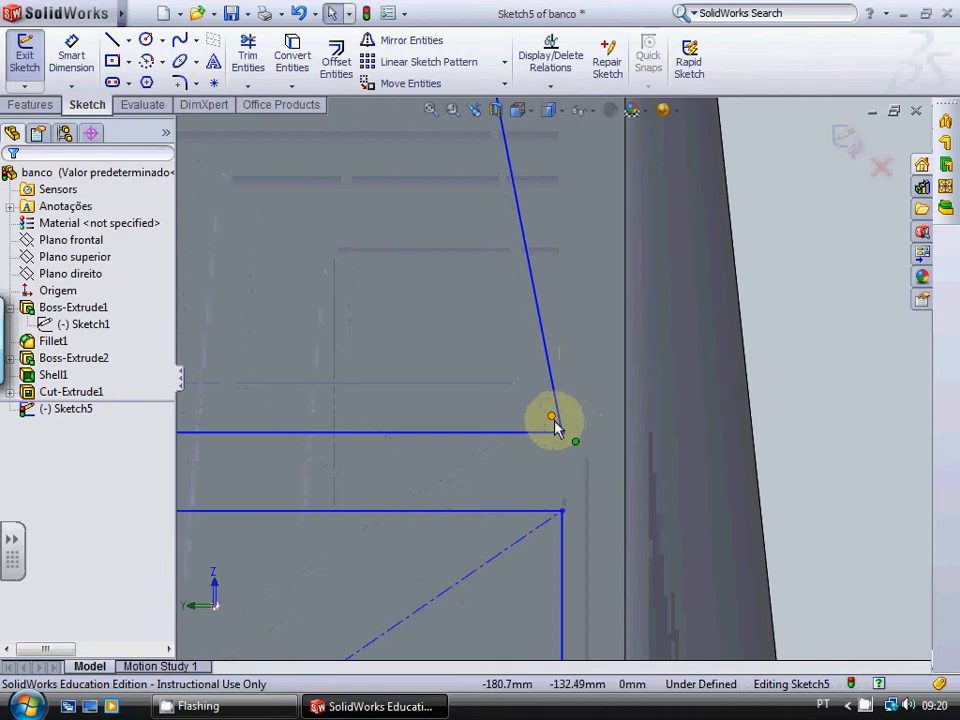
scroll(554, 419, down, 7)
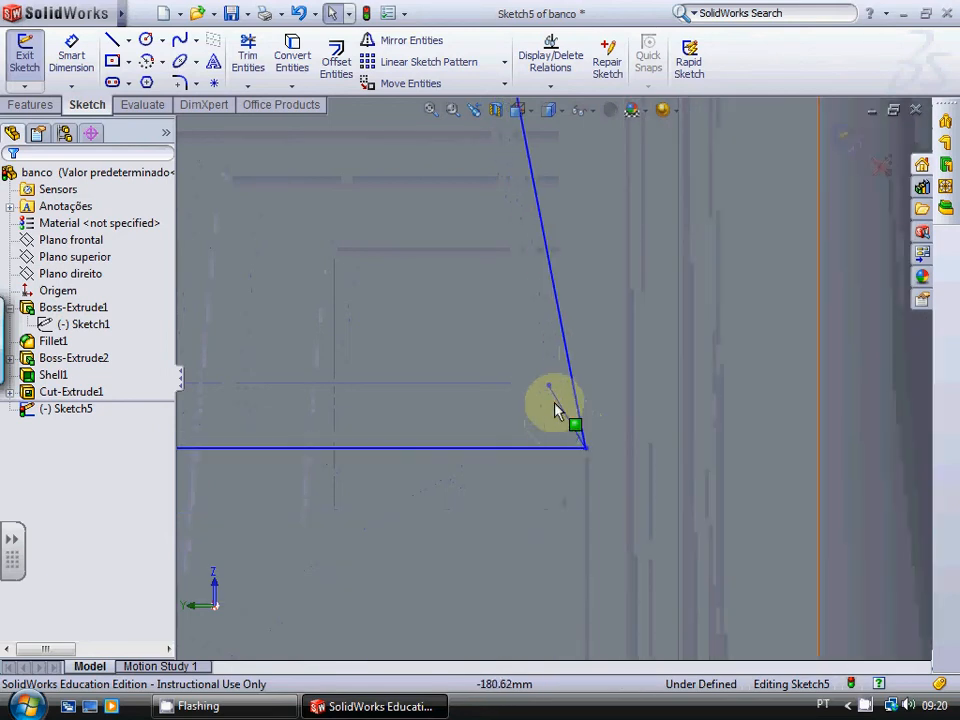
right_click(557, 406)
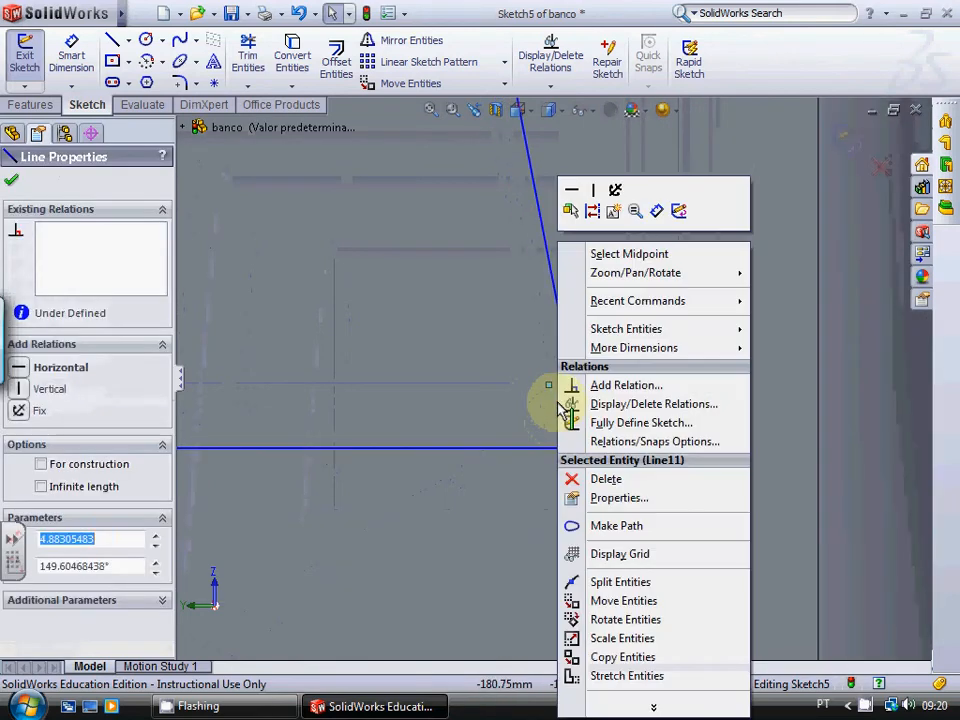
click(641, 484)
Step: Extrude-cut the rectangle and trapezoid 491 mm in both directions from the sketch plane
scroll(542, 317, up, 6)
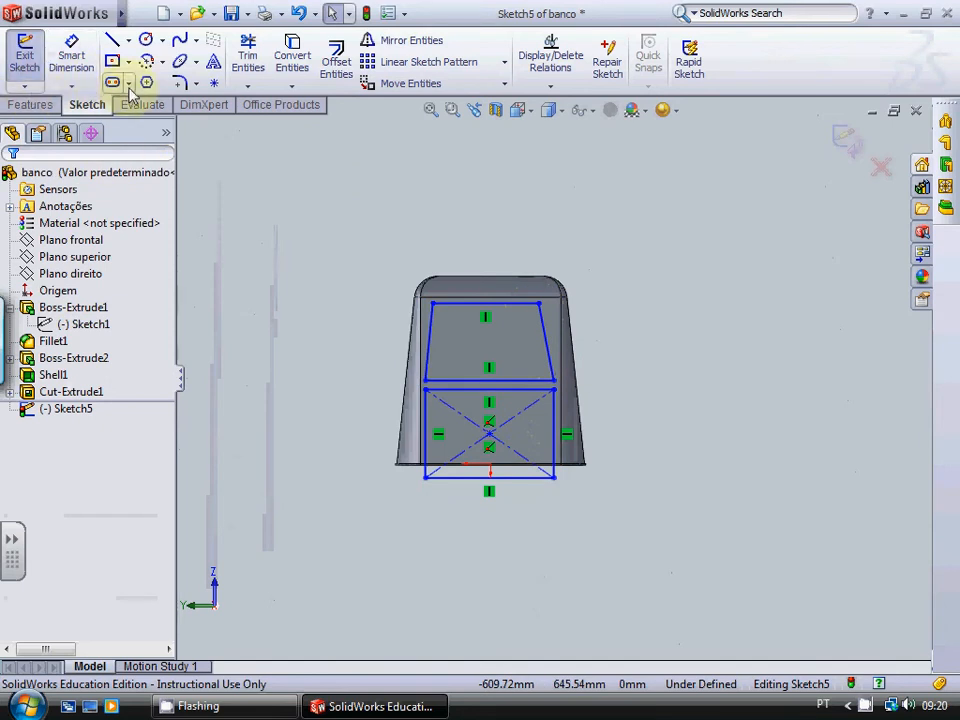
click(36, 105)
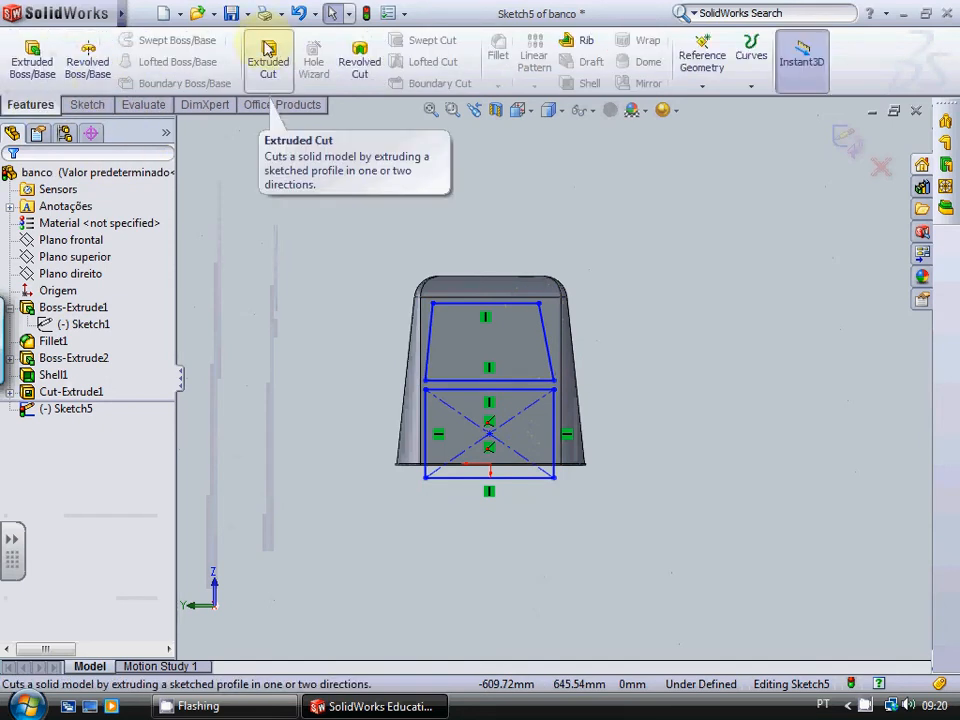
click(268, 50)
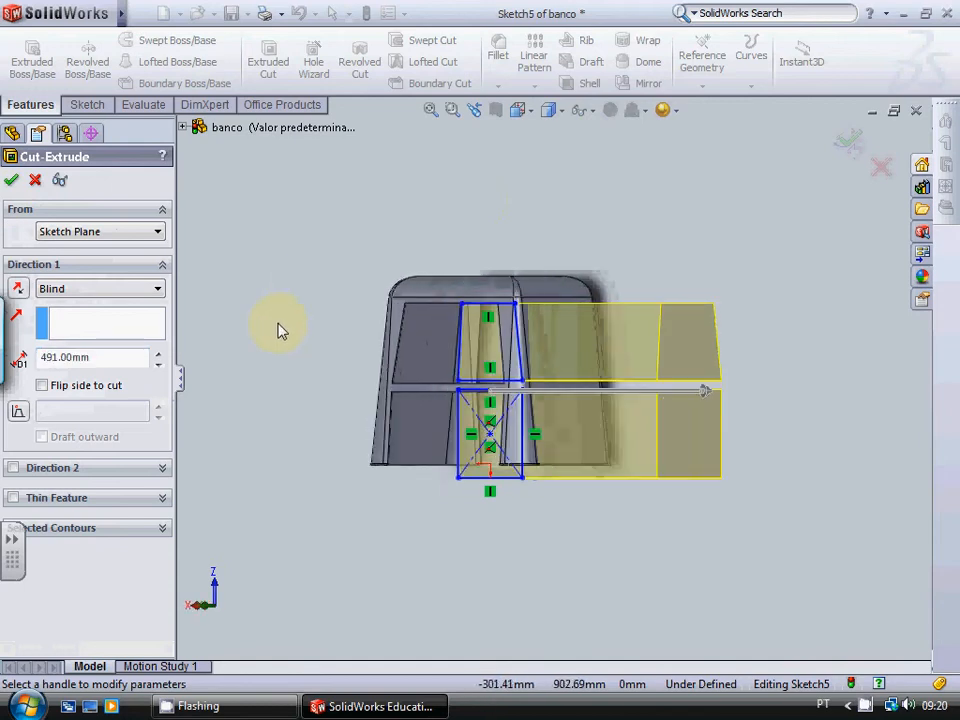
click(13, 468)
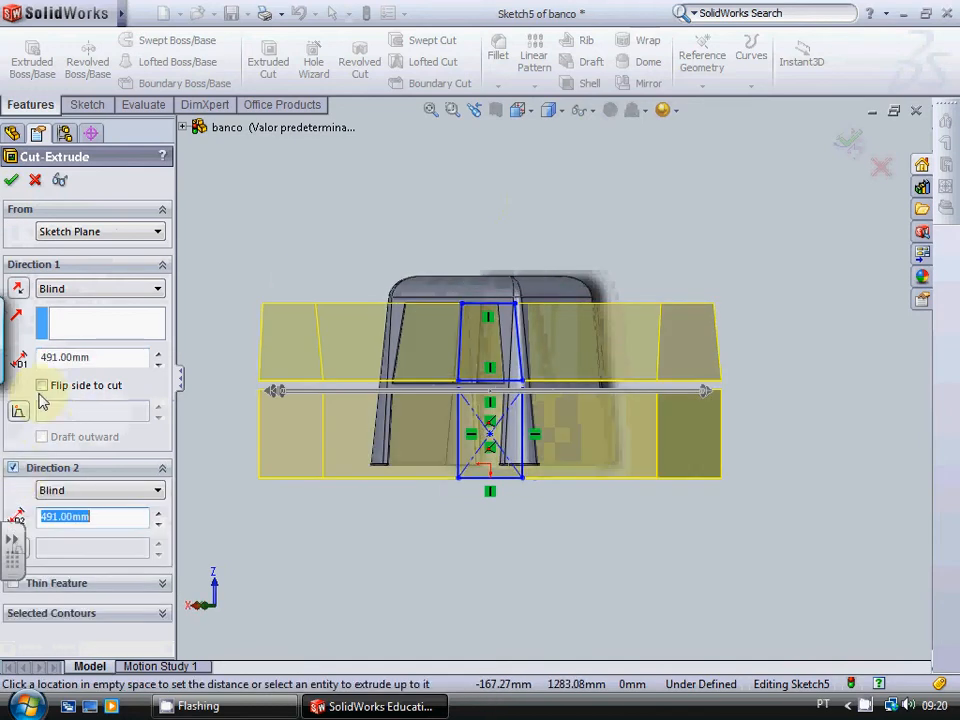
click(11, 180)
click(541, 202)
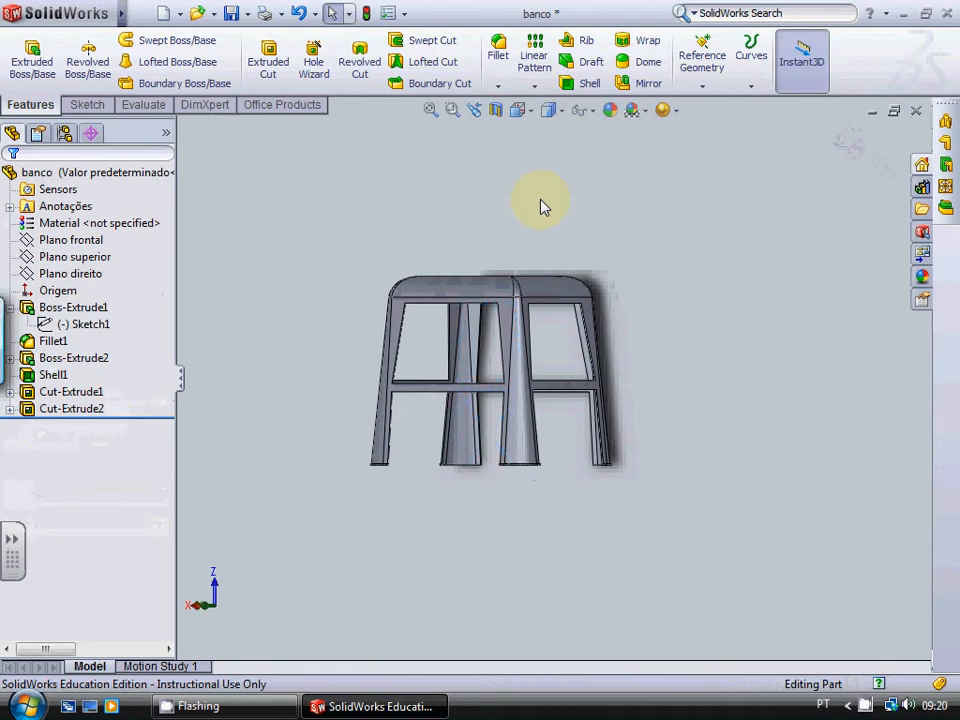
Step: Examine the stool's four legs, crossbars and hollow underside from several angles
scroll(540, 200, up, 2)
key(Left)
key(Left)
key(Left)
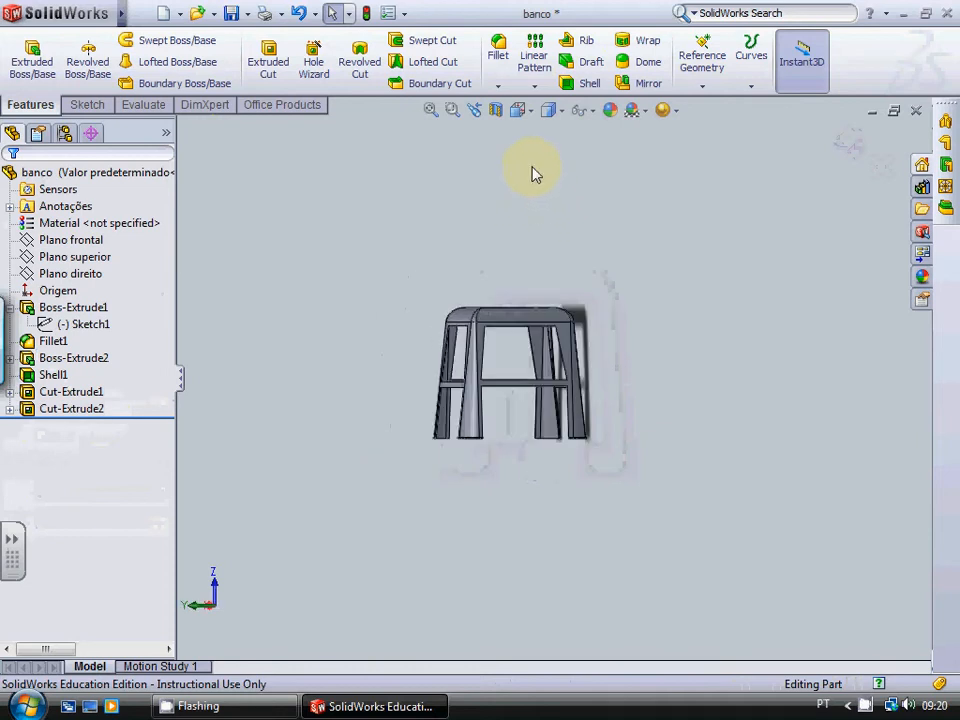
key(Up)
key(Left)
key(Left)
key(Down)
scroll(536, 244, down, 4)
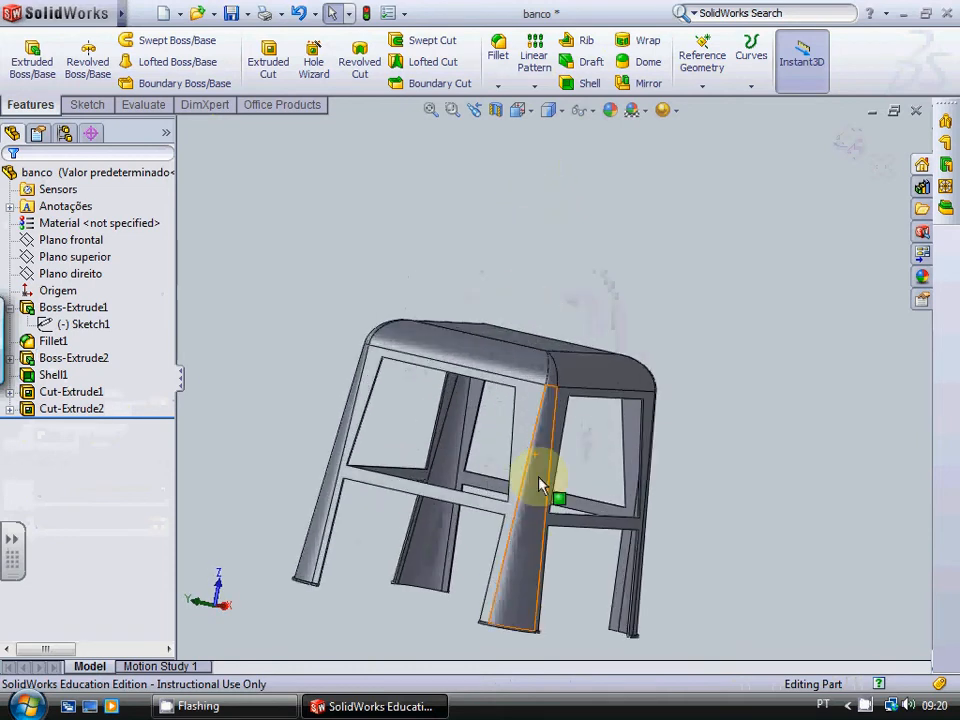
scroll(574, 411, down, 5)
scroll(621, 300, up, 7)
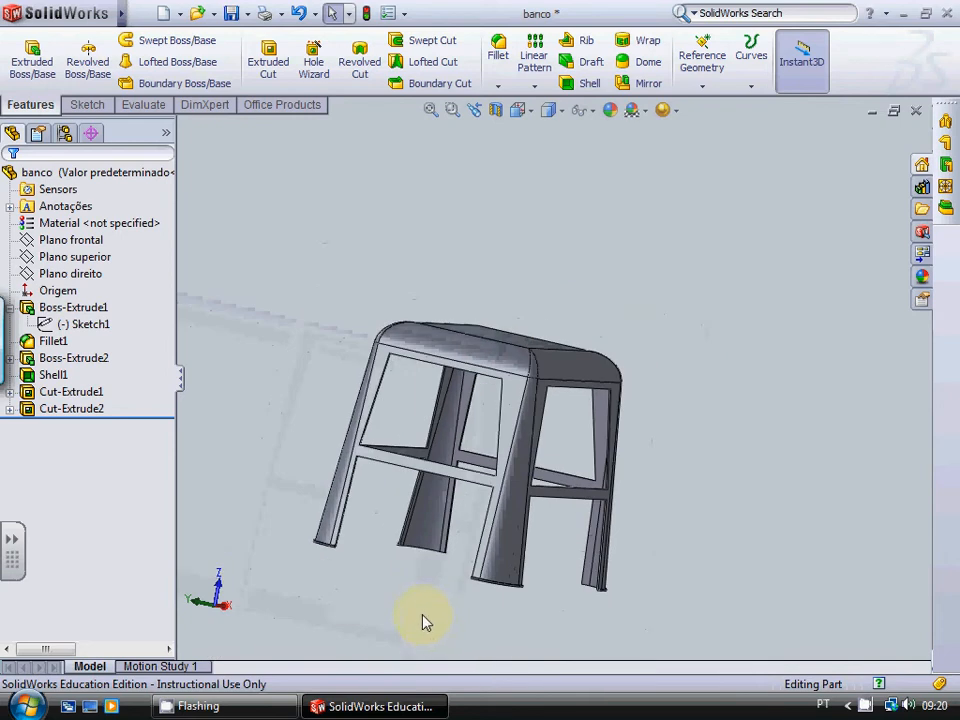
key(Up)
key(Up)
scroll(326, 508, down, 6)
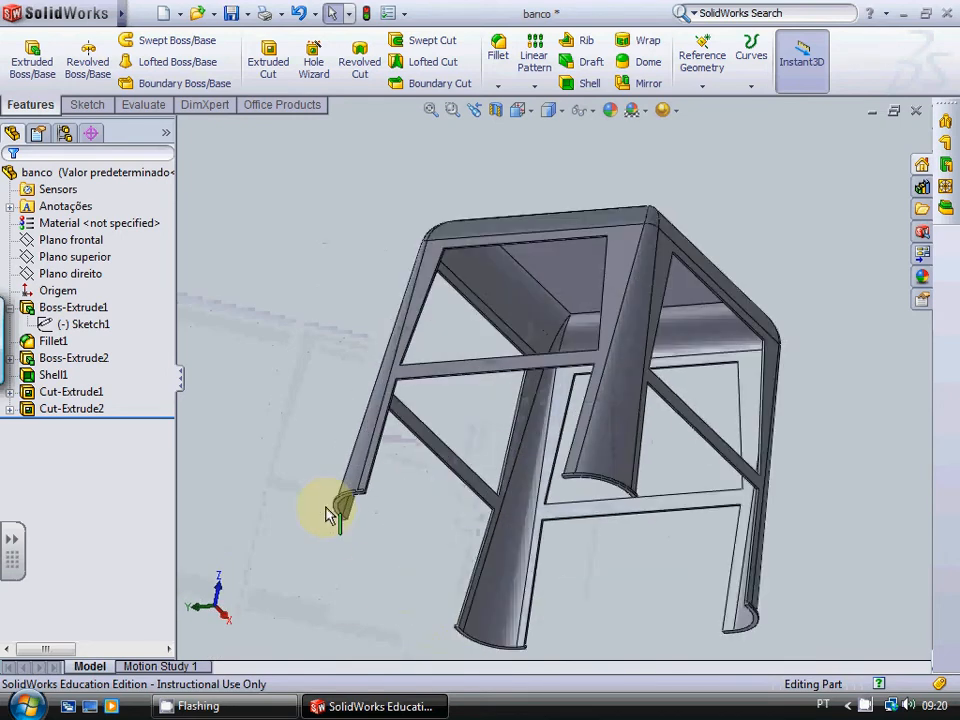
Step: Examine the lower ends of the stool's legs up close, and the whole stool from above and the side
scroll(396, 472, down, 3)
key(Down)
key(Down)
key(Down)
key(Down)
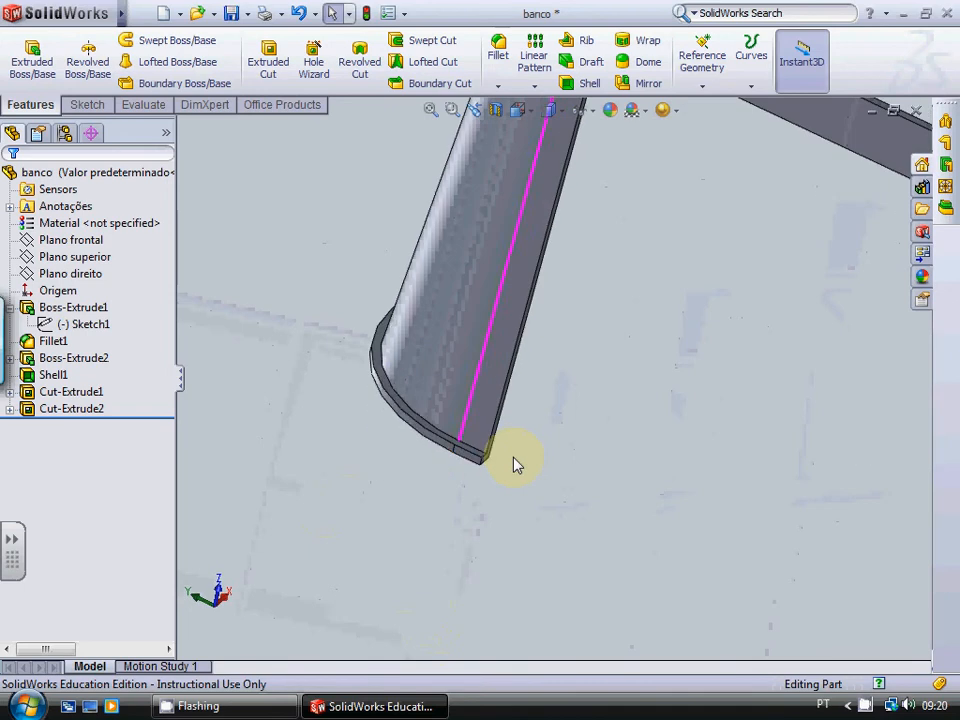
scroll(508, 418, up, 7)
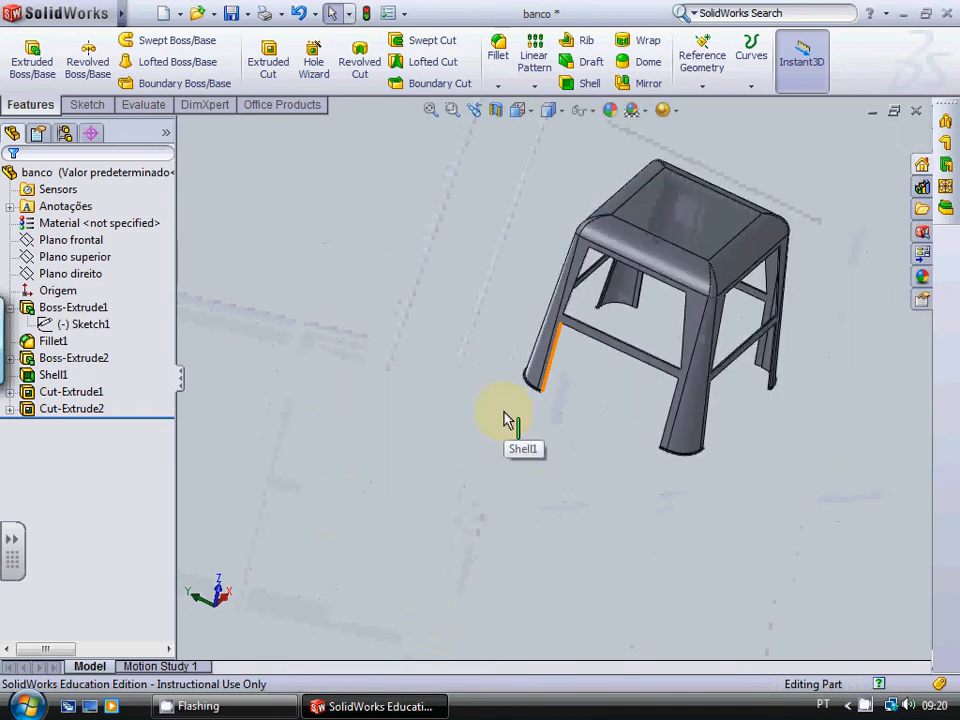
key(Up)
key(Right)
key(Left)
key(Left)
key(Left)
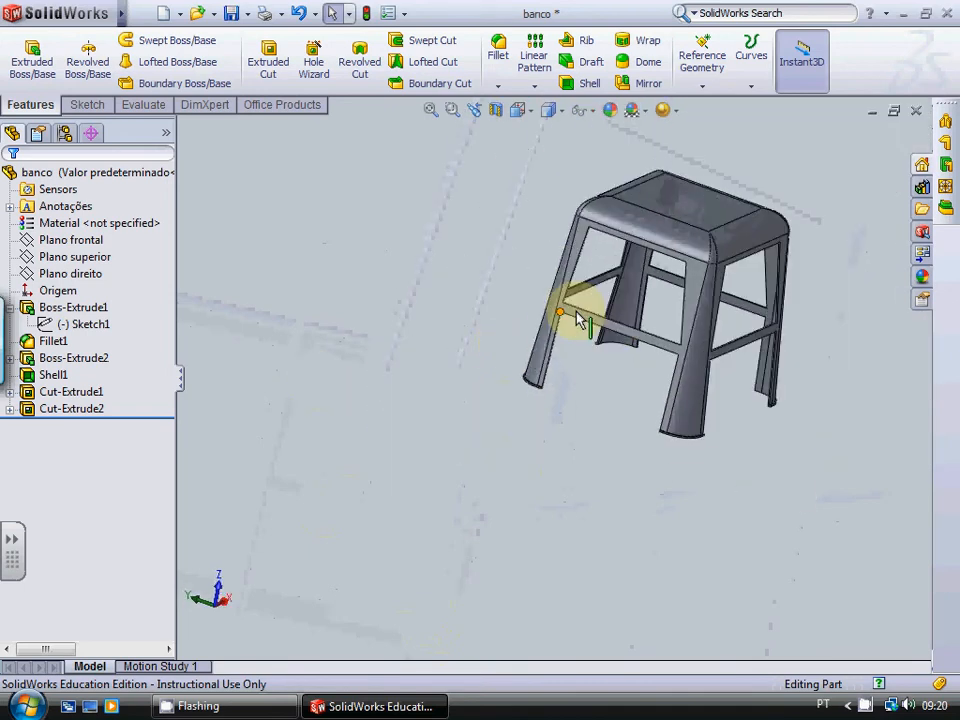
Step: Open the part's material library and review the properties of the plastics PVC Rigid and ABS
click(128, 225)
right_click(128, 225)
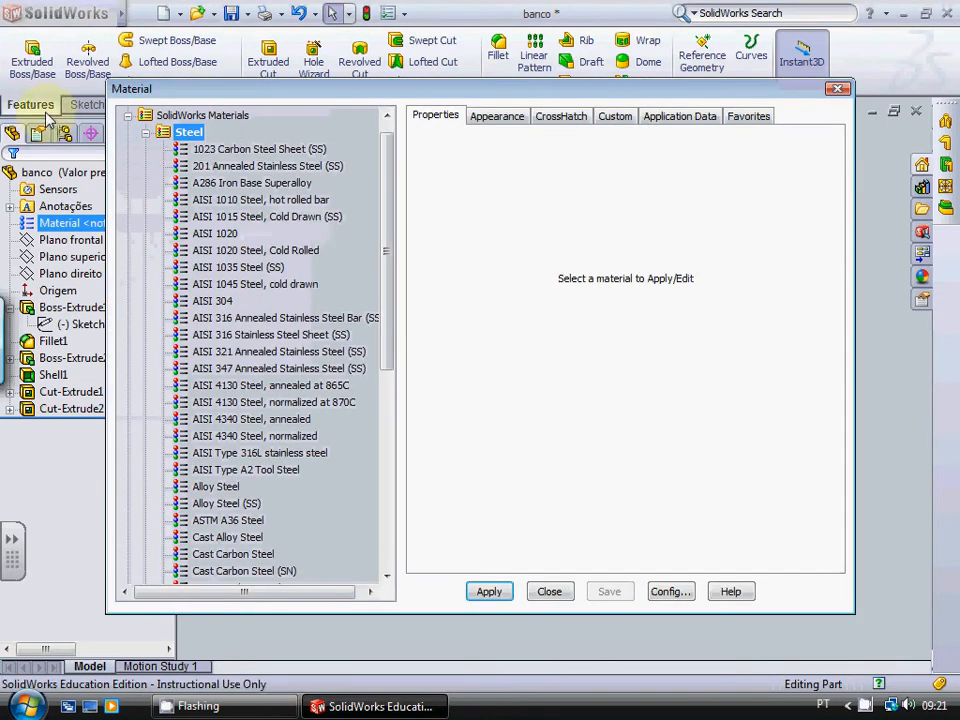
click(145, 132)
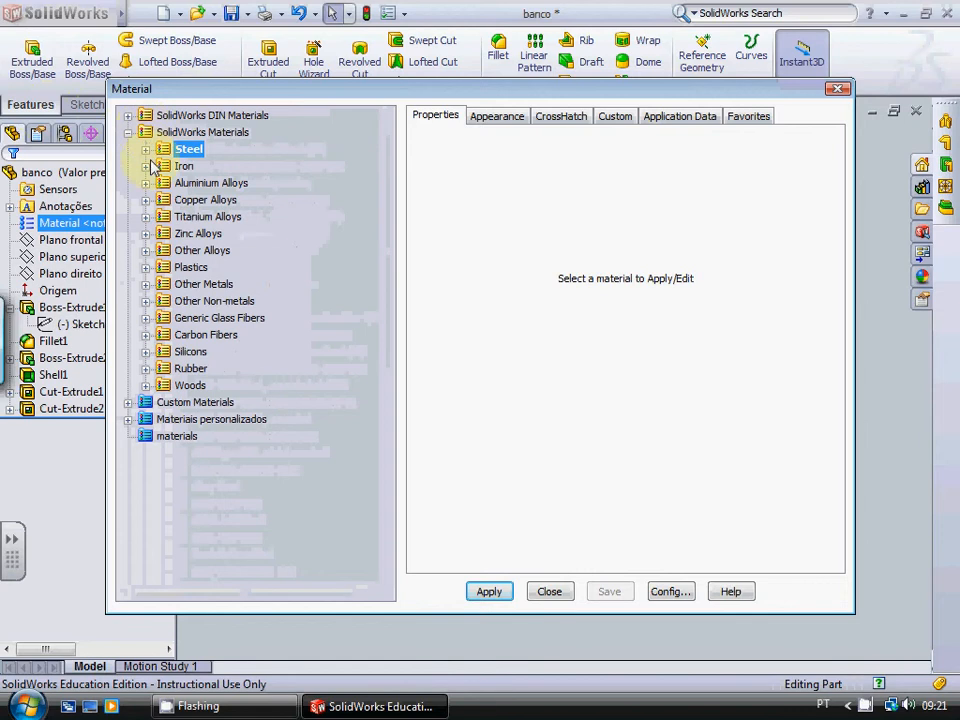
click(146, 268)
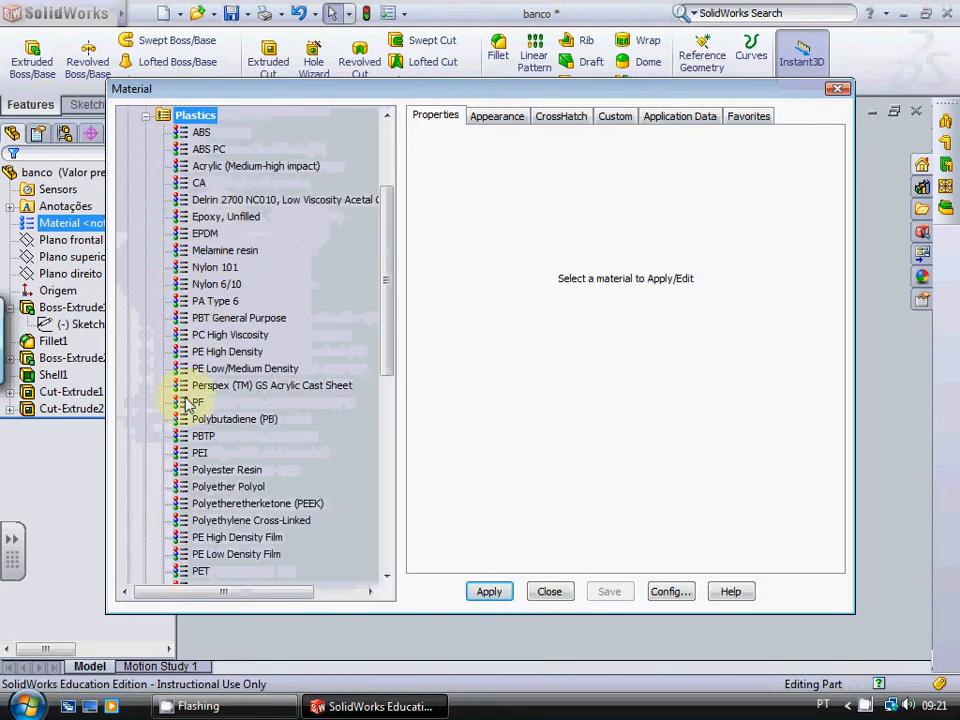
scroll(292, 528, down, 4)
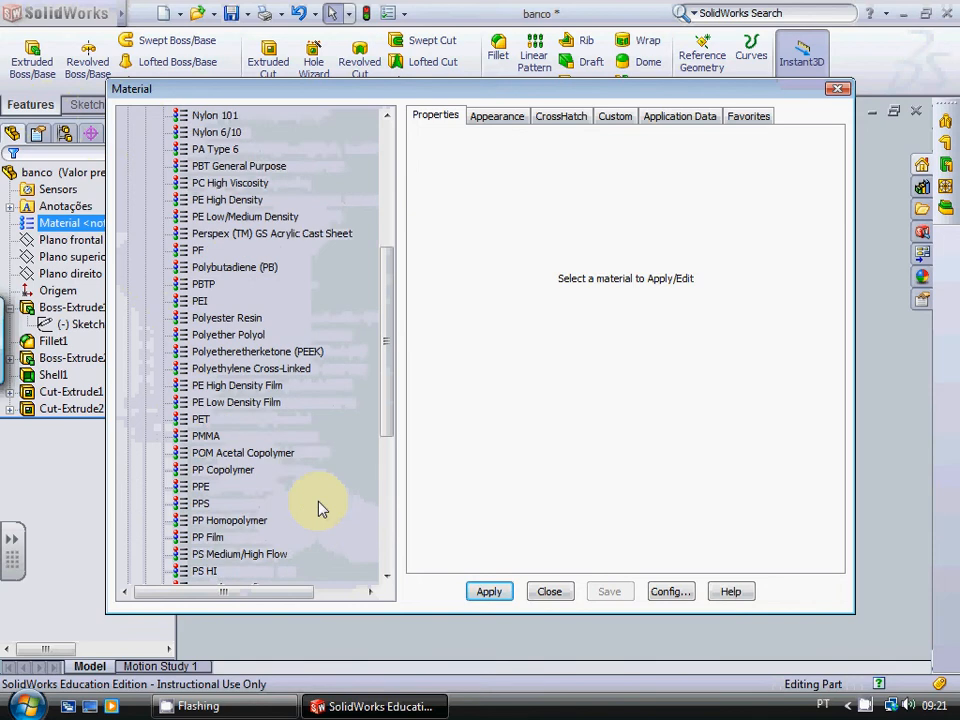
scroll(318, 508, down, 2)
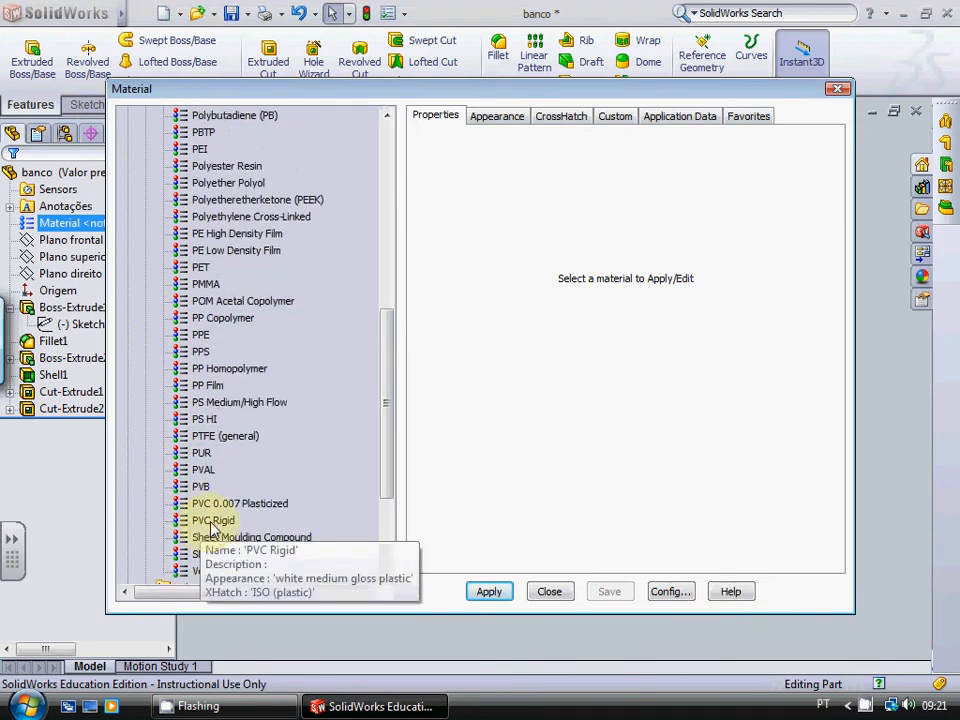
click(213, 522)
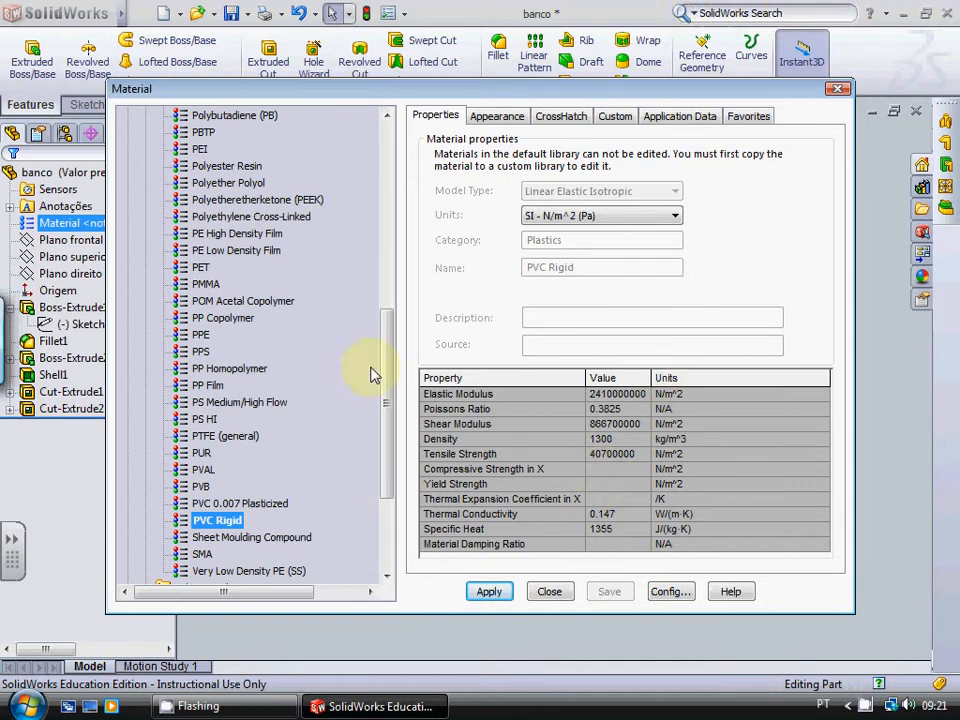
scroll(313, 363, up, 9)
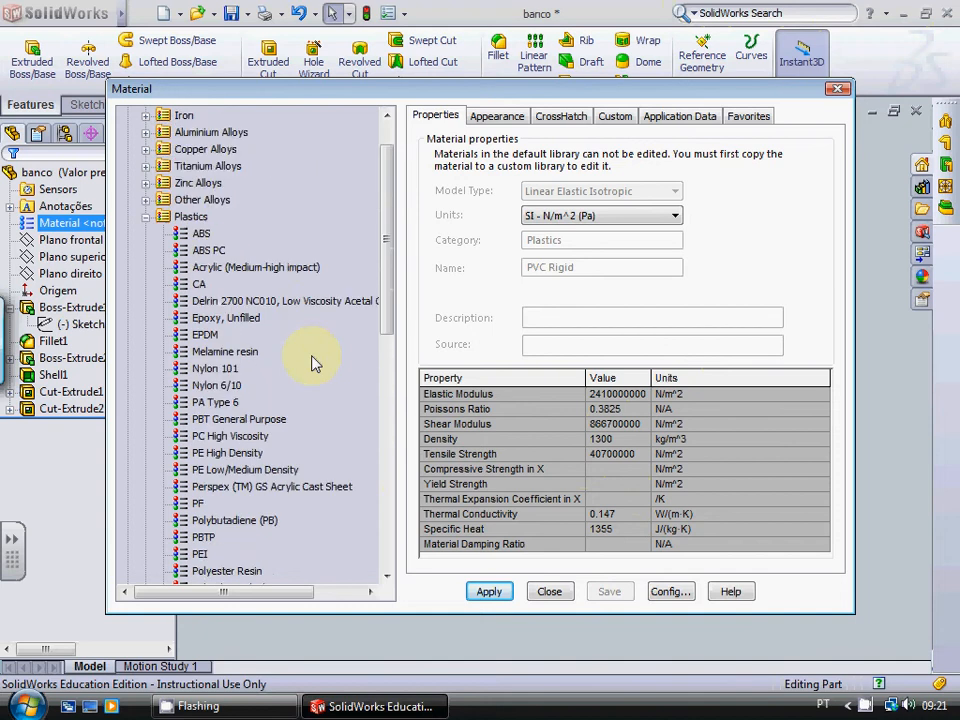
click(201, 285)
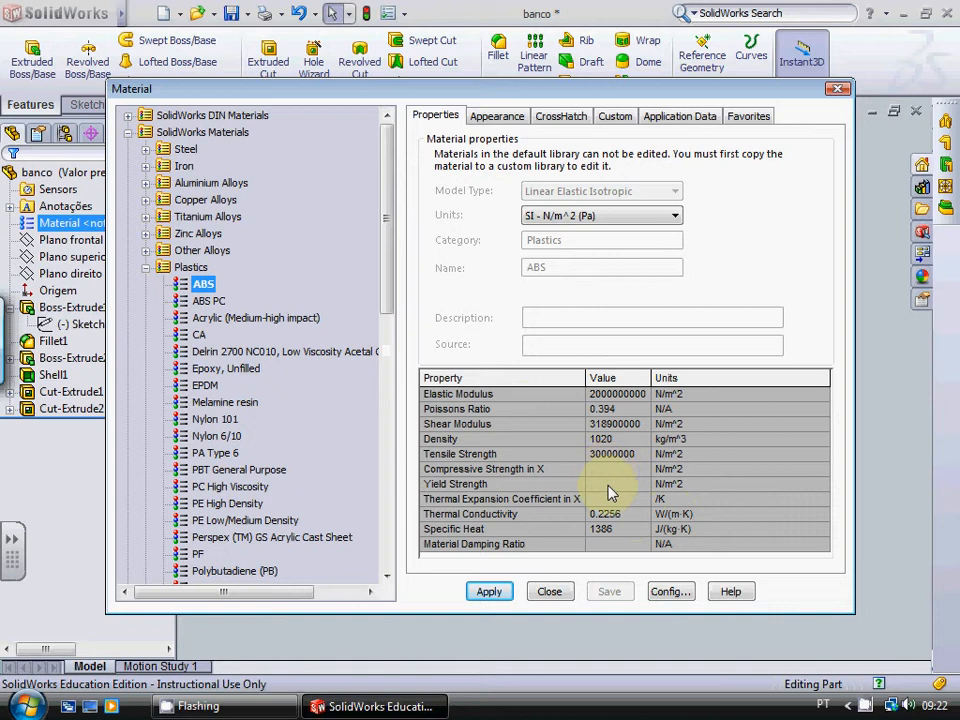
Step: Assign the plastic Nylon 101 as the part's material and close the material library
click(225, 420)
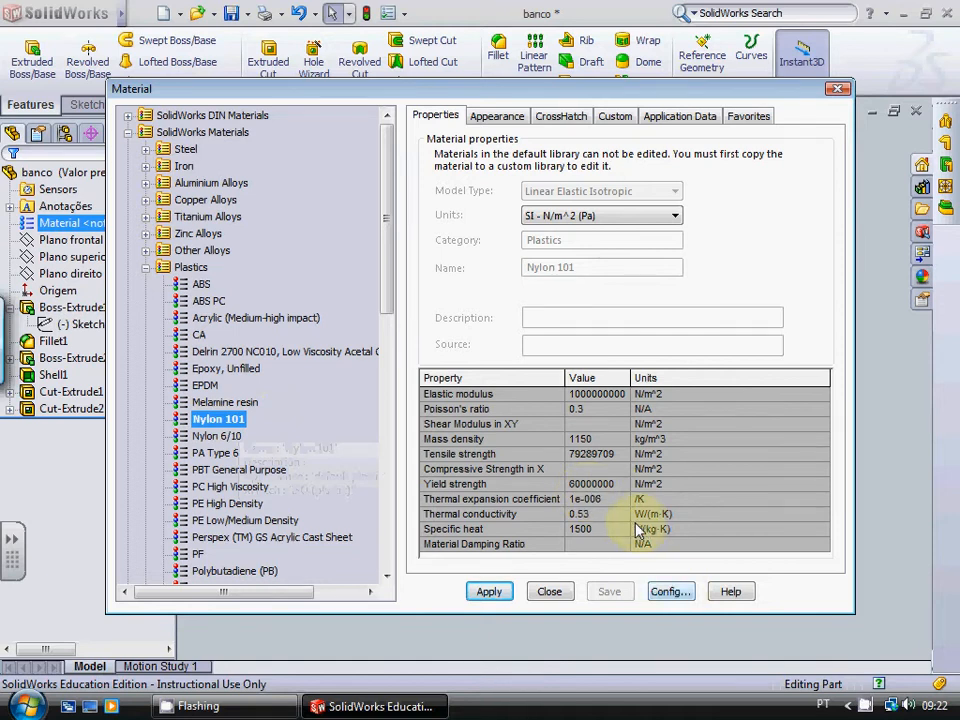
click(496, 596)
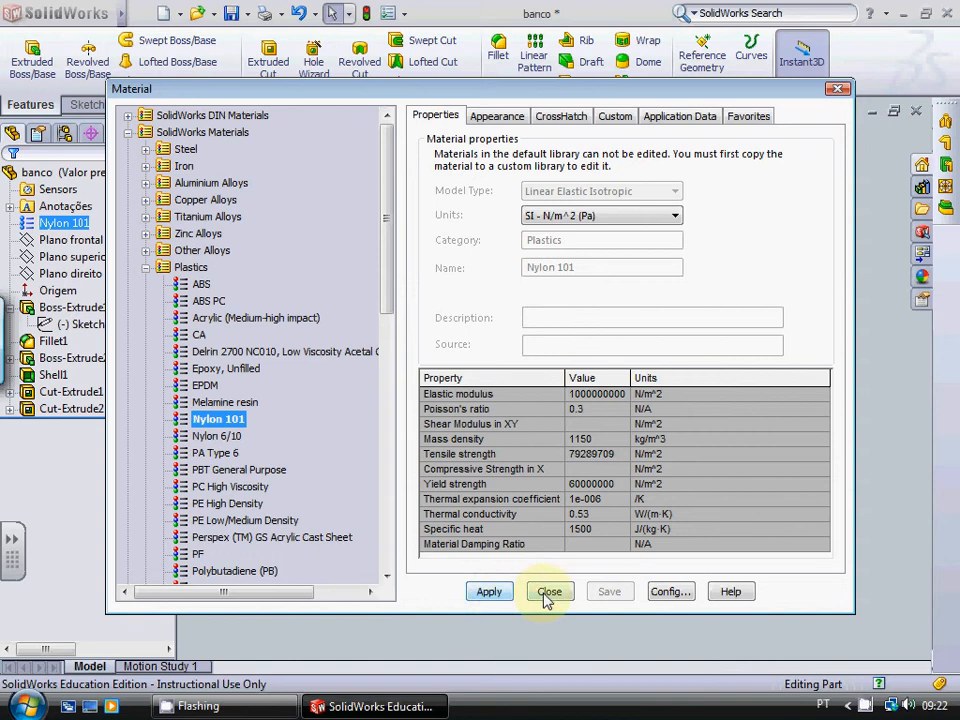
click(546, 595)
click(80, 223)
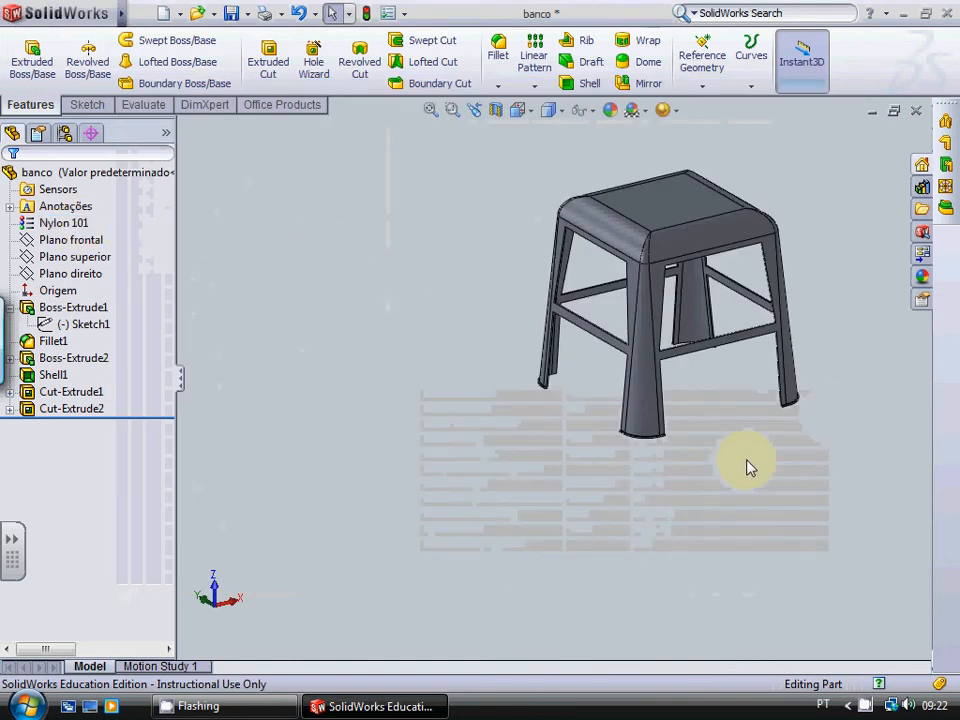
Step: Examine the stool's rounded seat edges, legs and crossbars up close and as a whole
scroll(748, 465, up, 2)
scroll(771, 278, down, 3)
scroll(576, 515, down, 1)
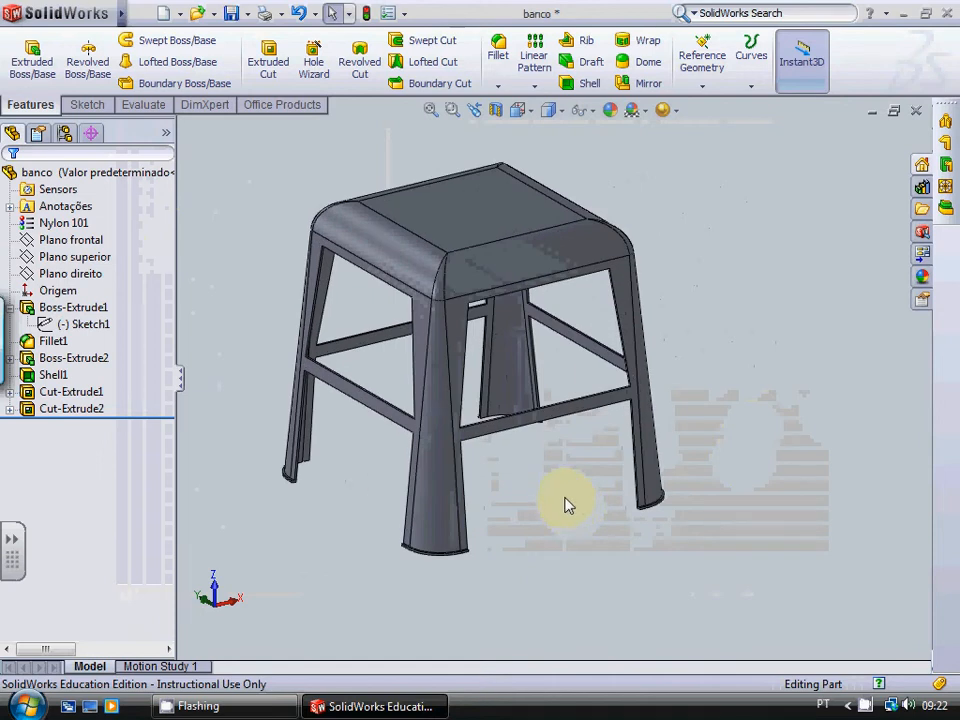
scroll(565, 505, up, 1)
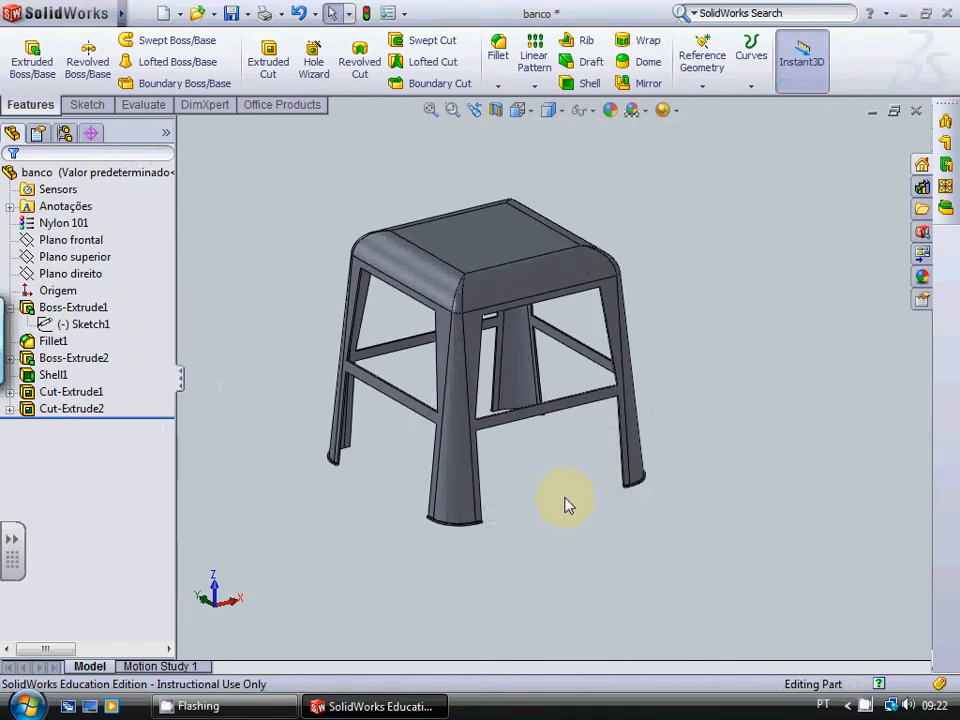
scroll(565, 505, down, 1)
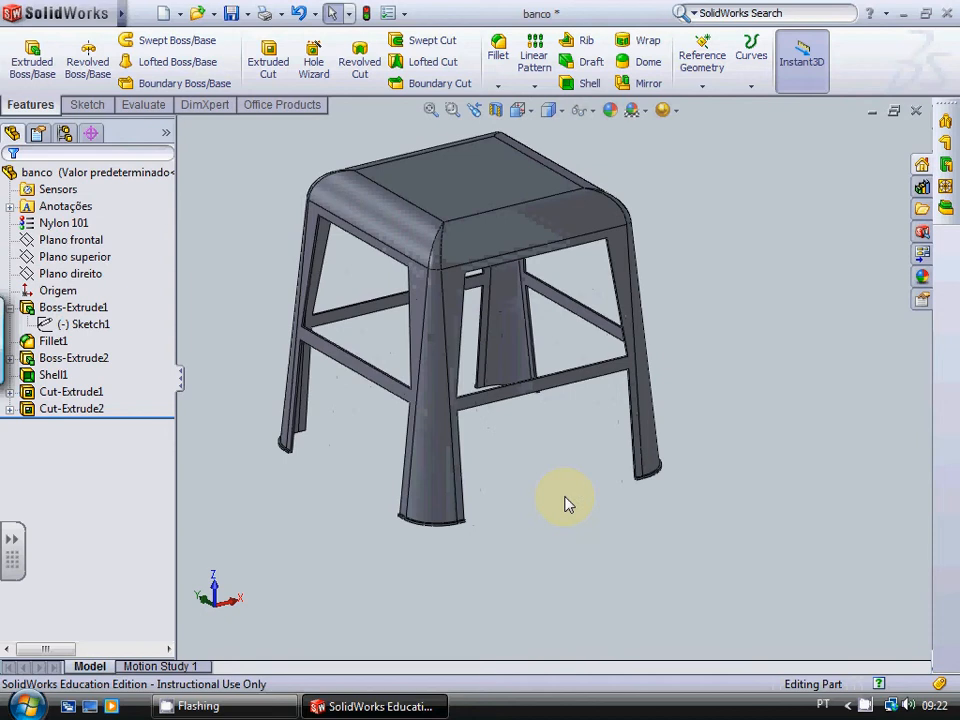
scroll(558, 420, up, 1)
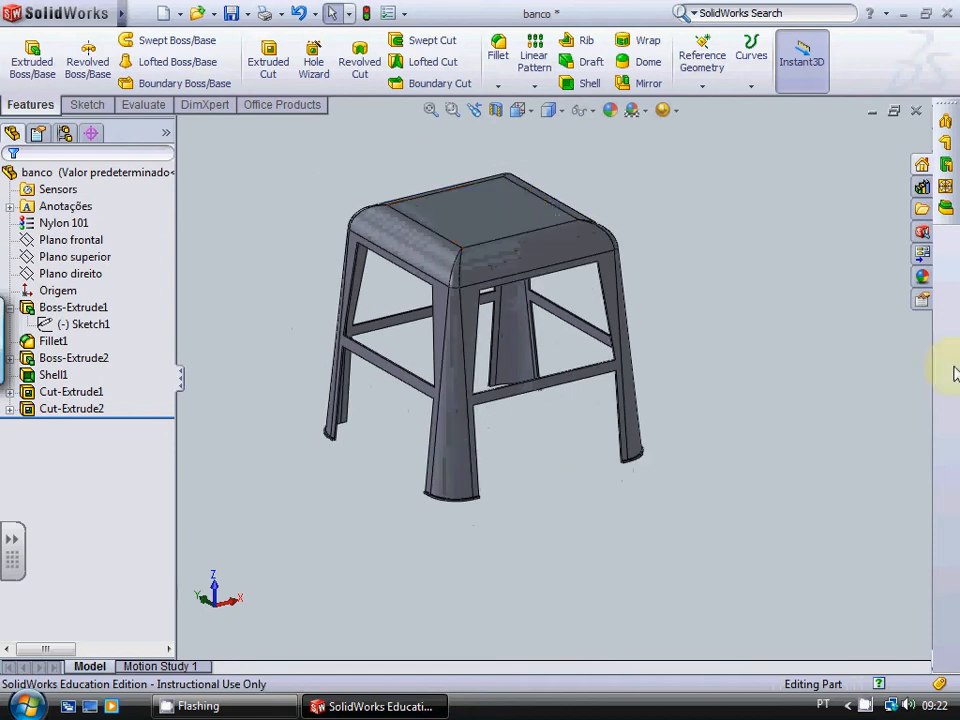
scroll(514, 283, down, 4)
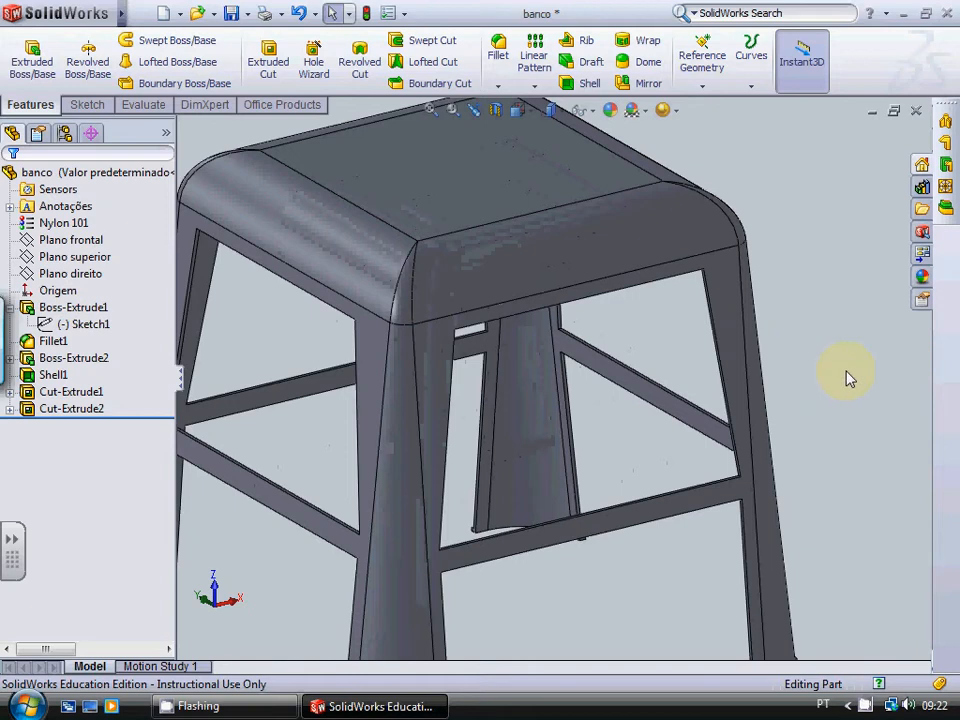
scroll(855, 378, up, 4)
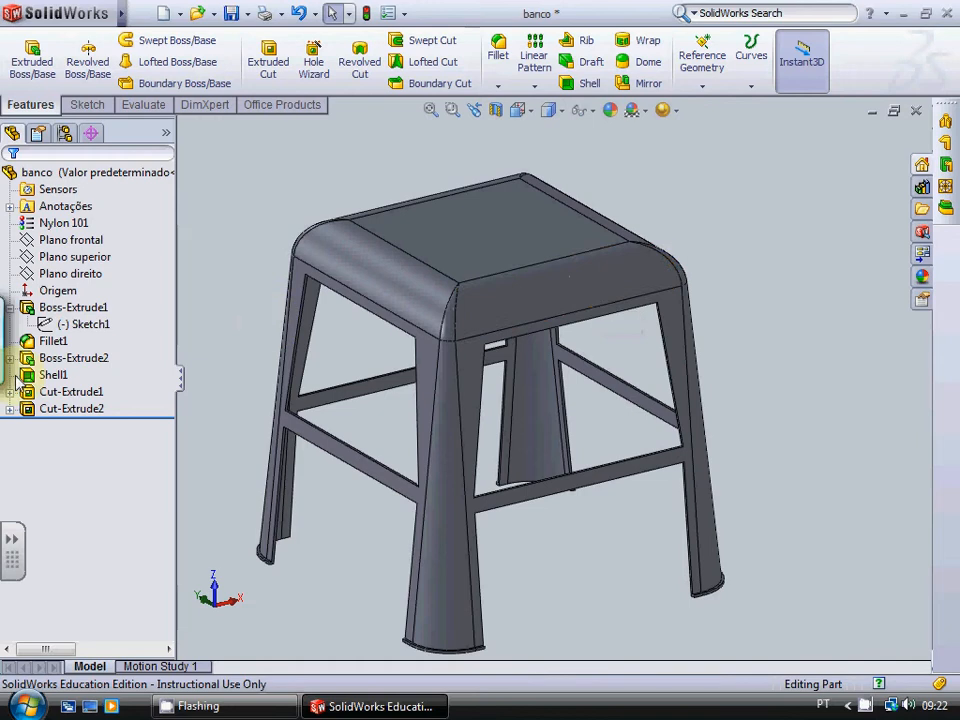
Step: Edit the fillet around the stool's seat edges and set its radius to 30 mm
right_click(55, 344)
click(68, 294)
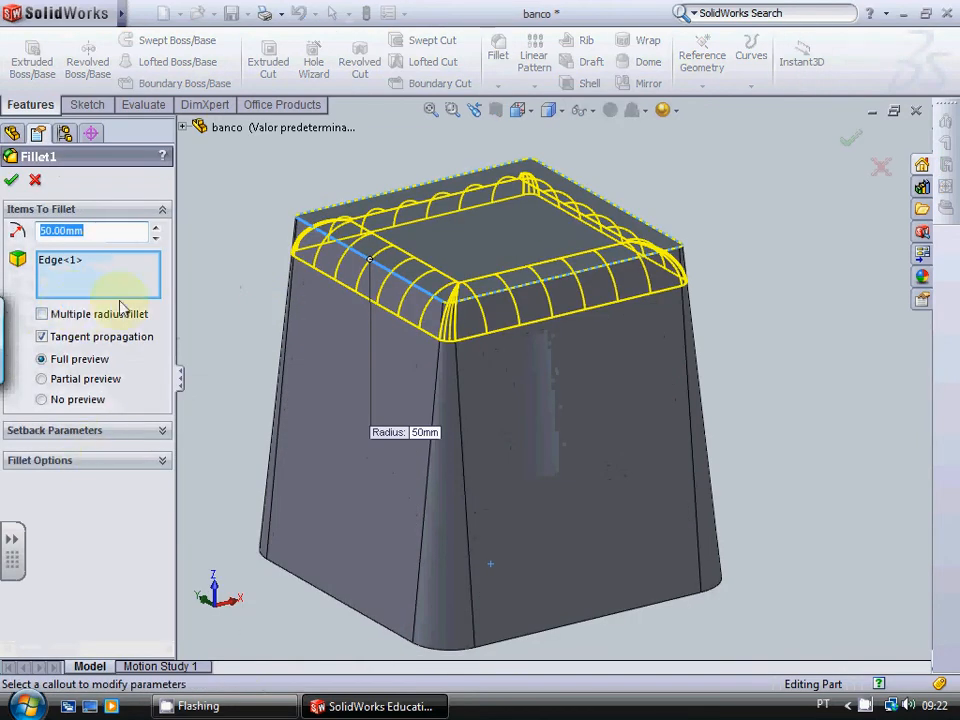
click(45, 231)
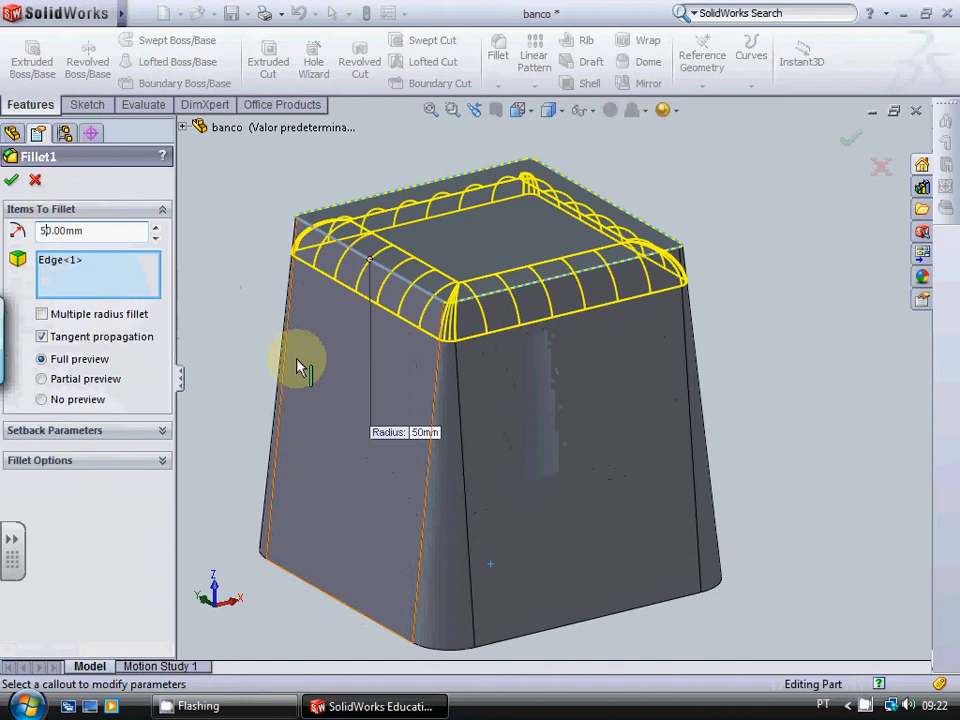
key(BackSpace)
text(3)
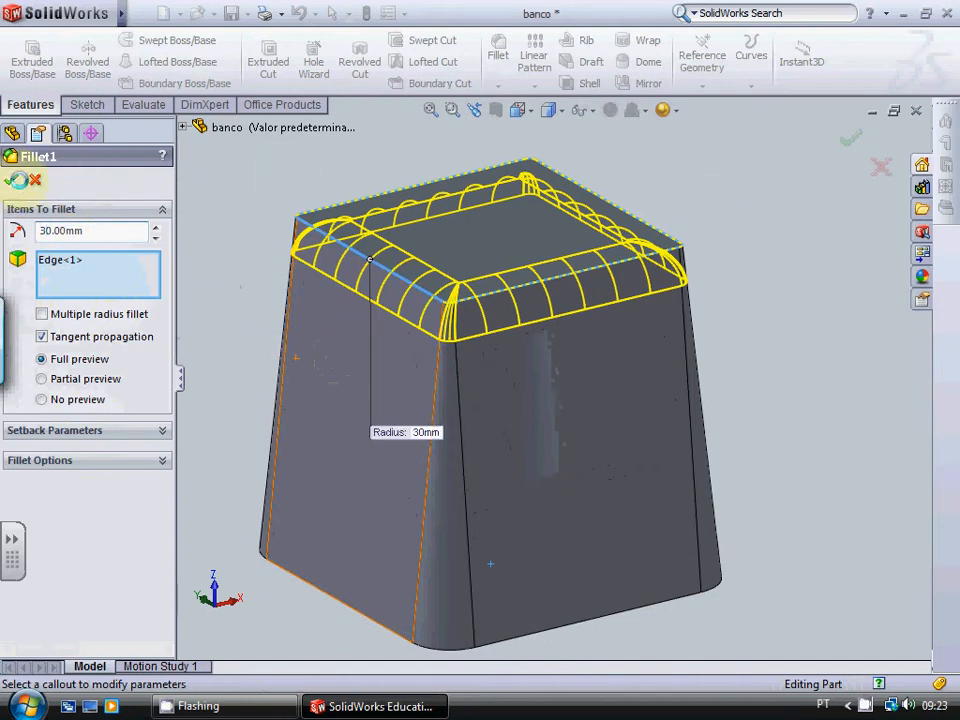
click(11, 179)
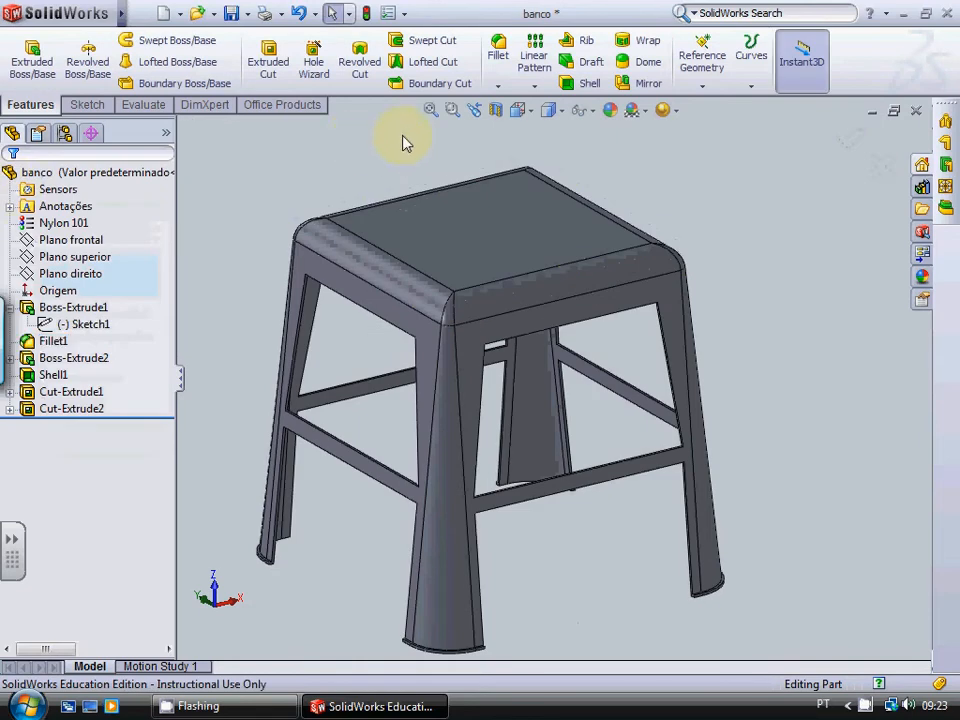
Step: Check the reshaped seat edge up close and save the stool part
scroll(511, 290, up, 5)
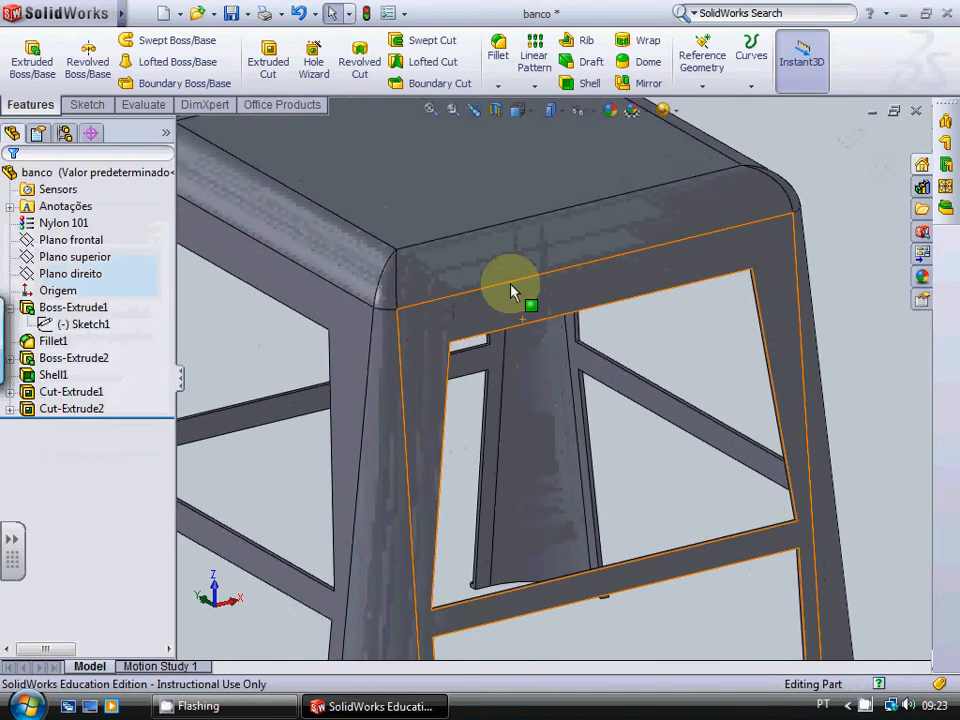
scroll(511, 290, down, 6)
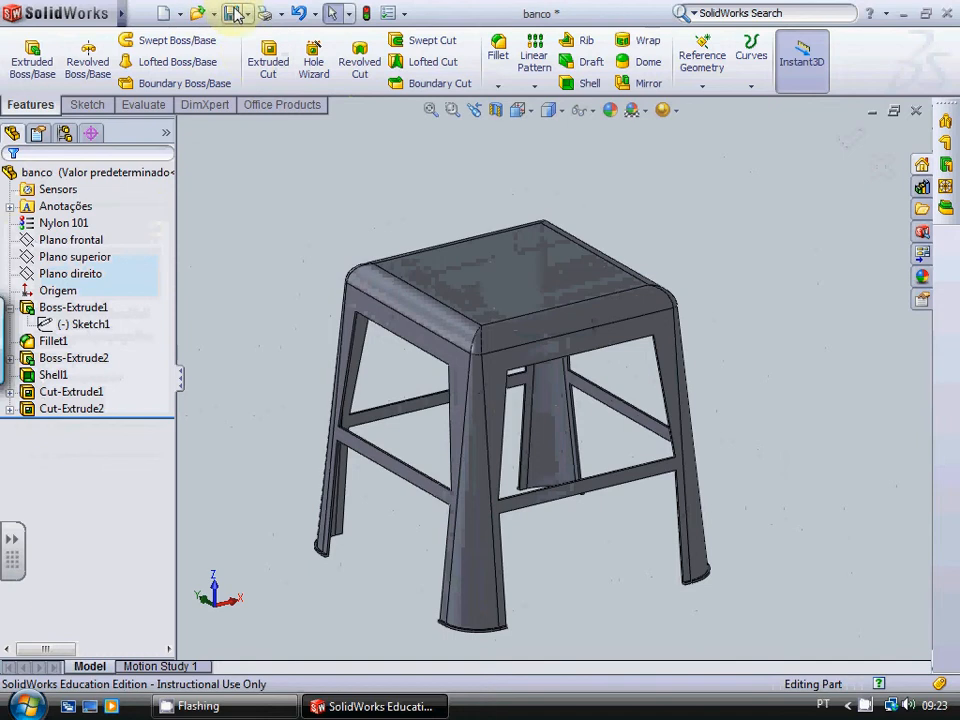
click(235, 13)
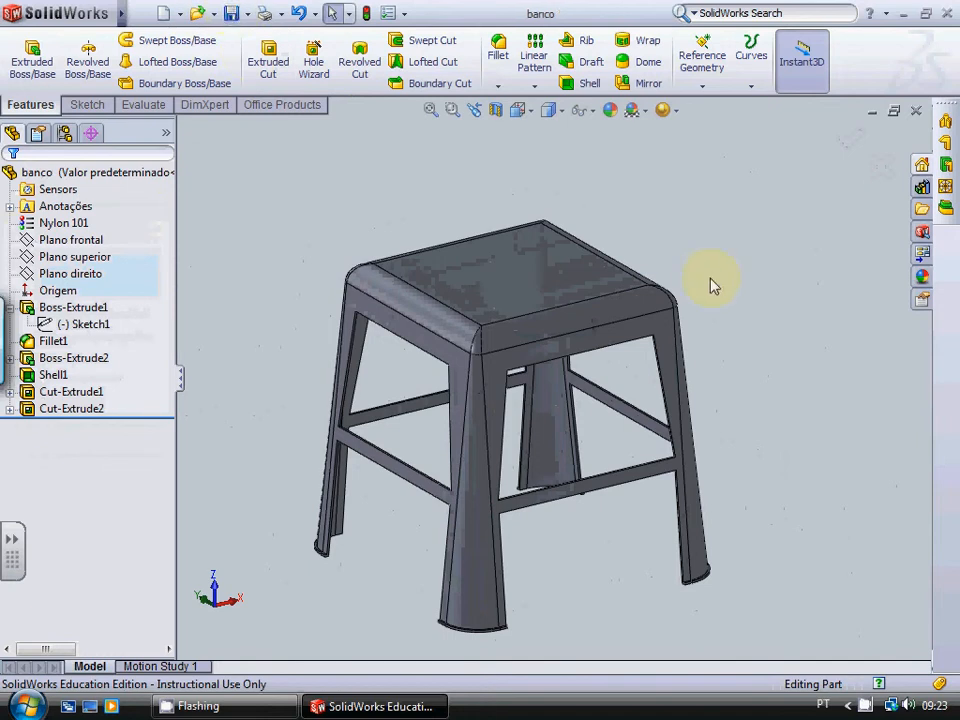
Step: Start a SimulationXpress analysis of the stool and proceed to its fixtures stage
scroll(705, 285, down, 2)
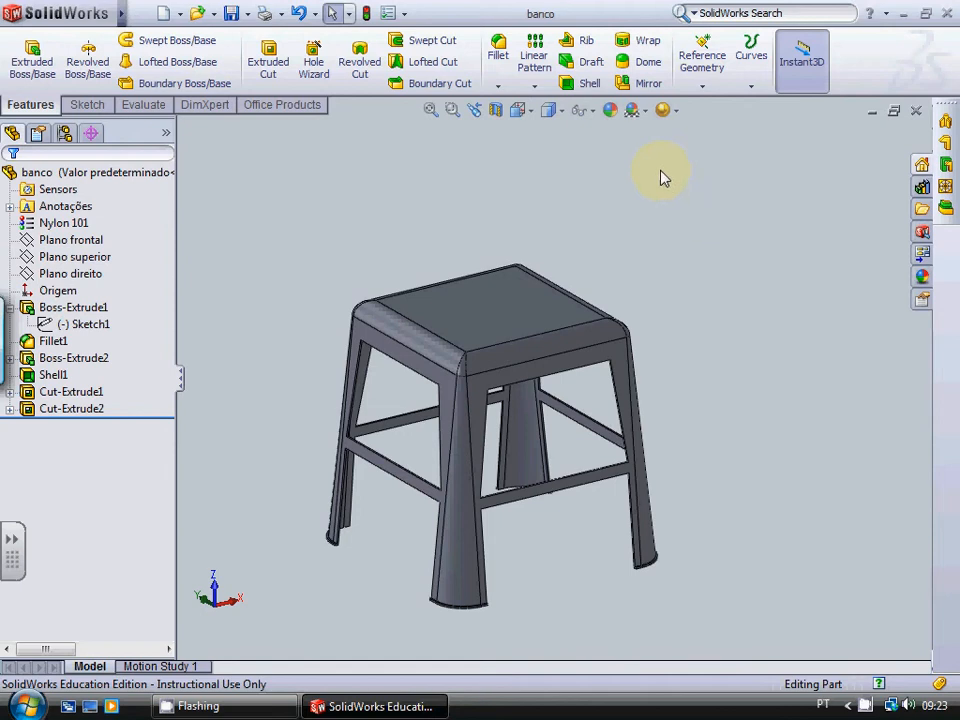
click(166, 110)
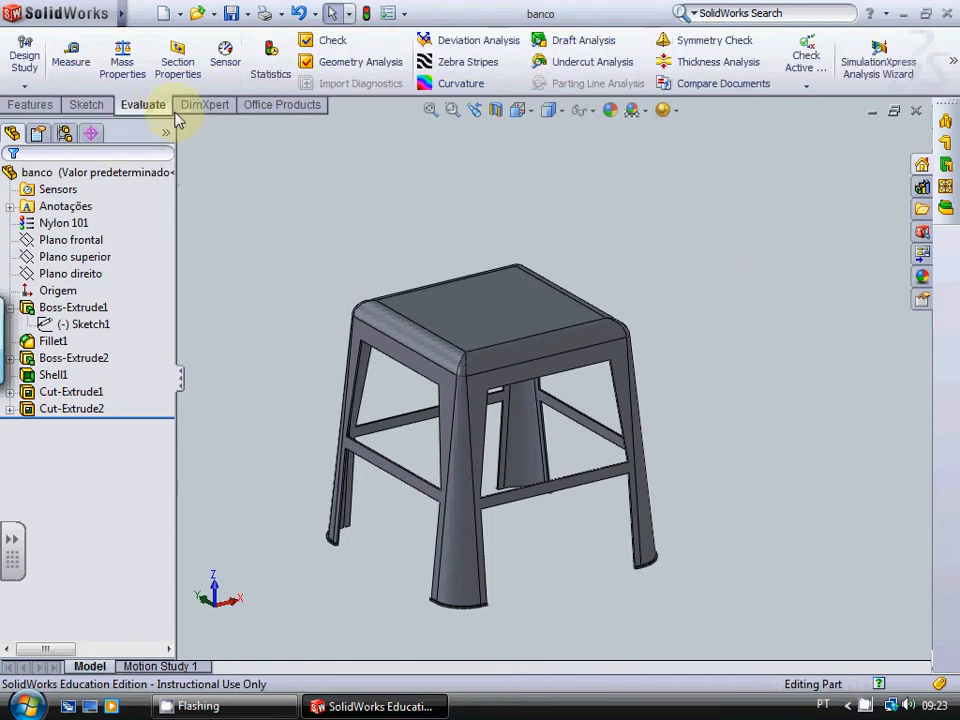
click(856, 70)
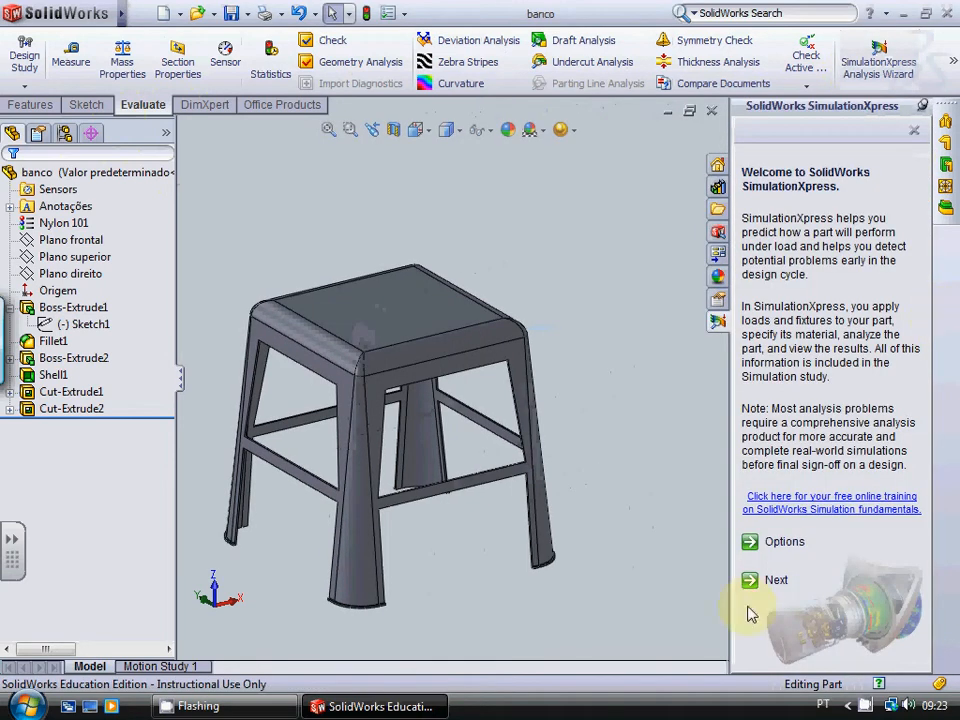
click(775, 584)
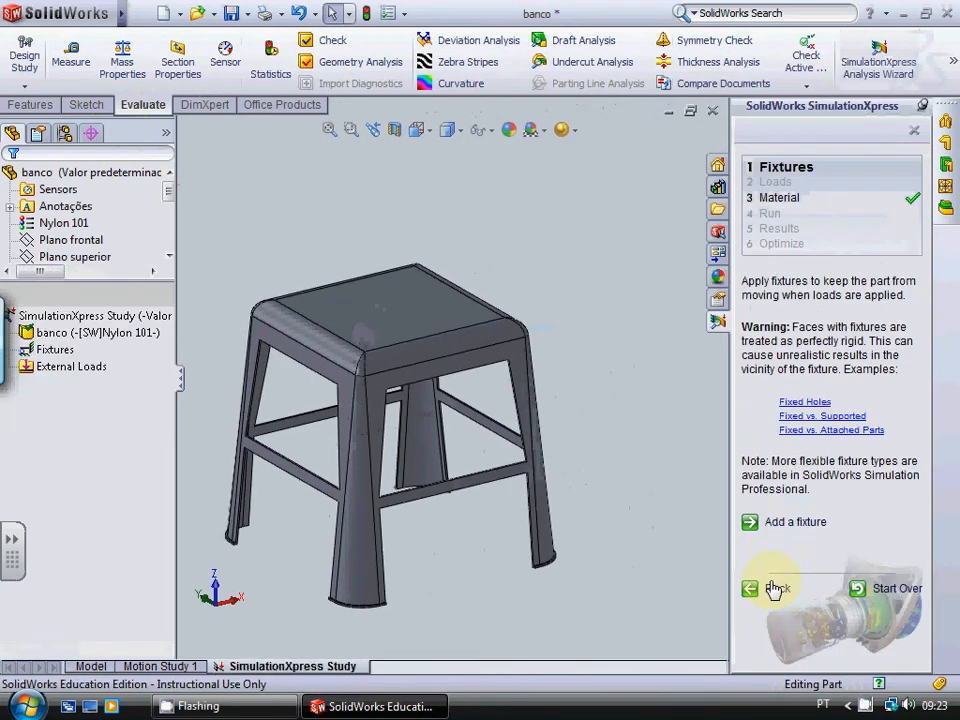
Step: Start a fixture and select the bottom face of the first stool leg as fixed geometry
click(796, 522)
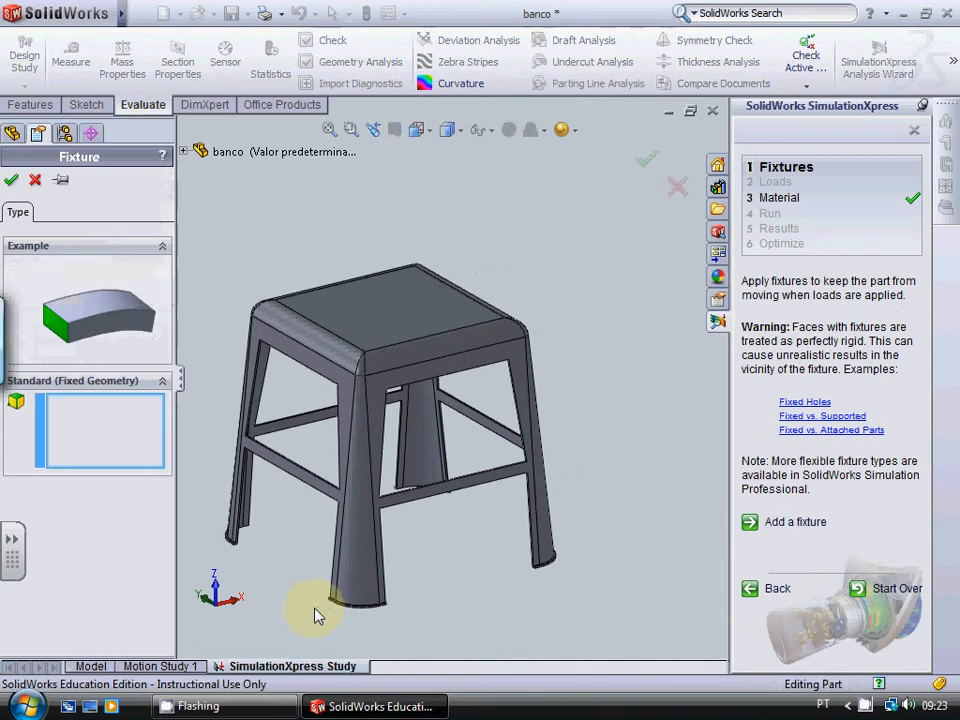
scroll(317, 611, up, 3)
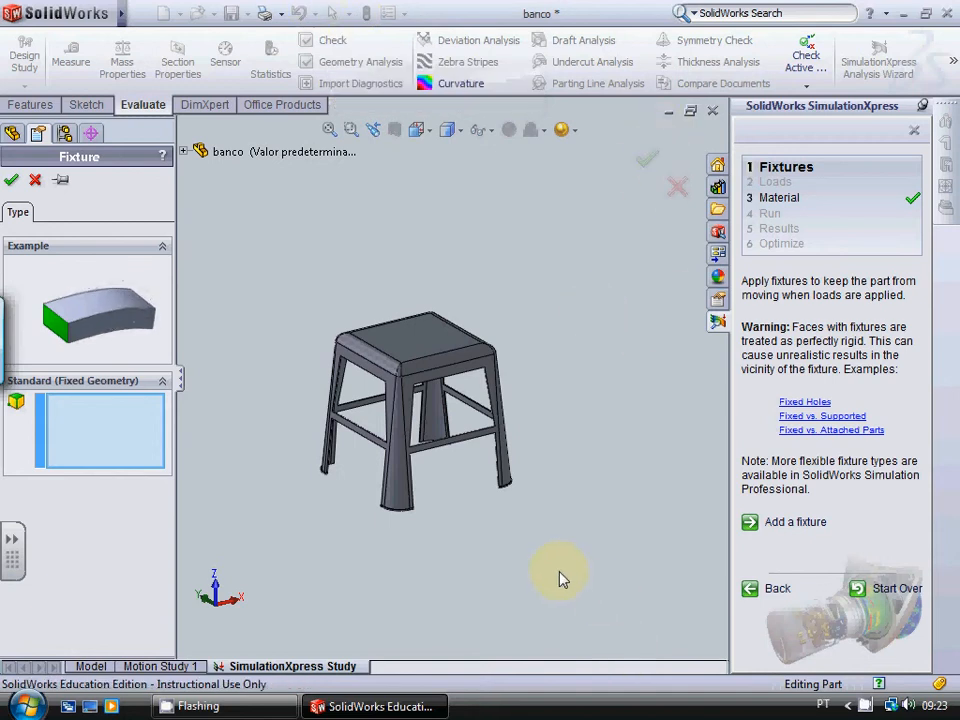
key(Up)
key(Up)
key(Up)
key(Up)
key(Up)
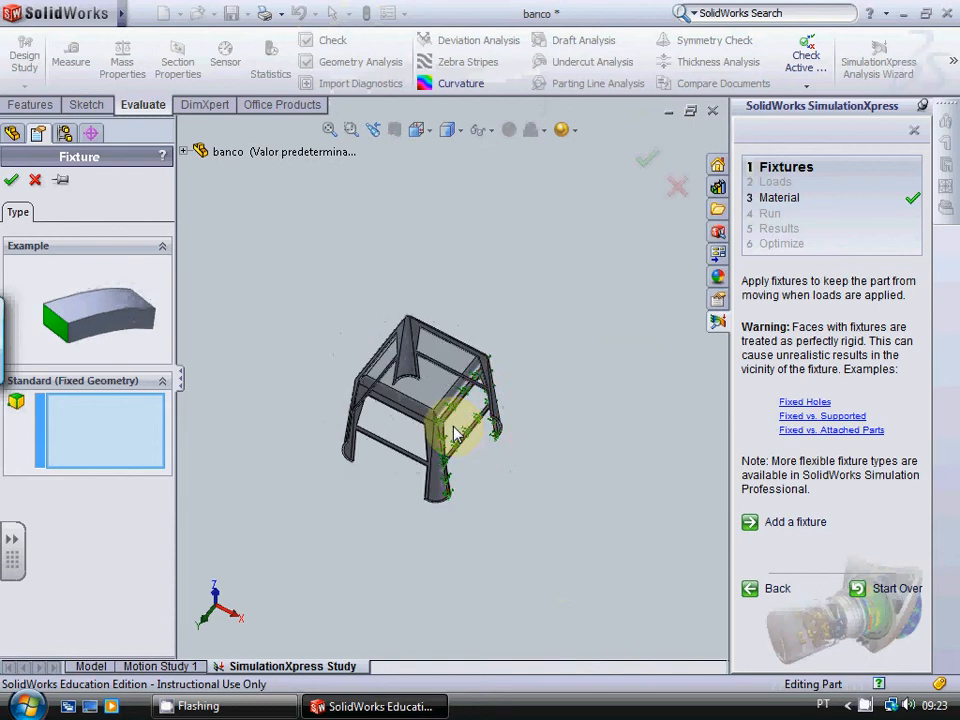
scroll(420, 350, down, 6)
scroll(385, 325, down, 3)
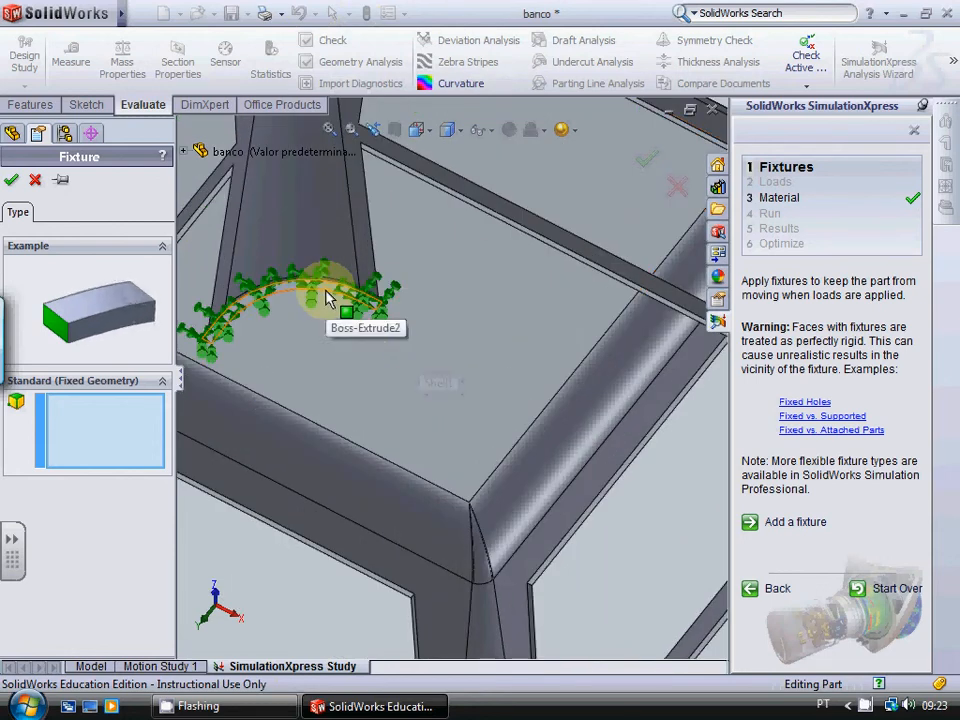
click(358, 325)
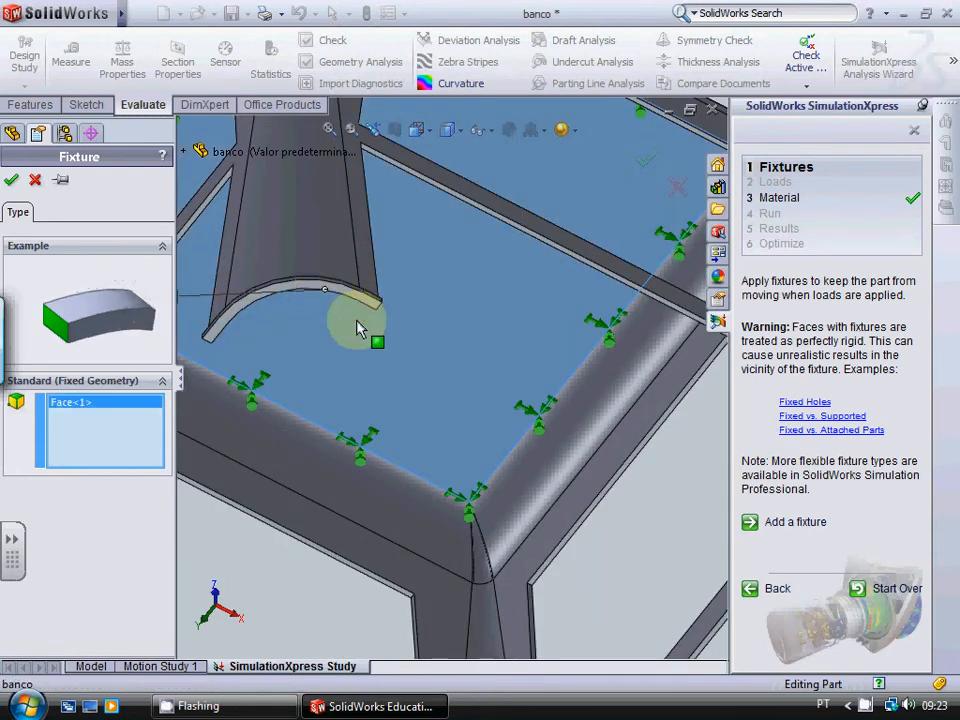
right_click(120, 418)
click(205, 425)
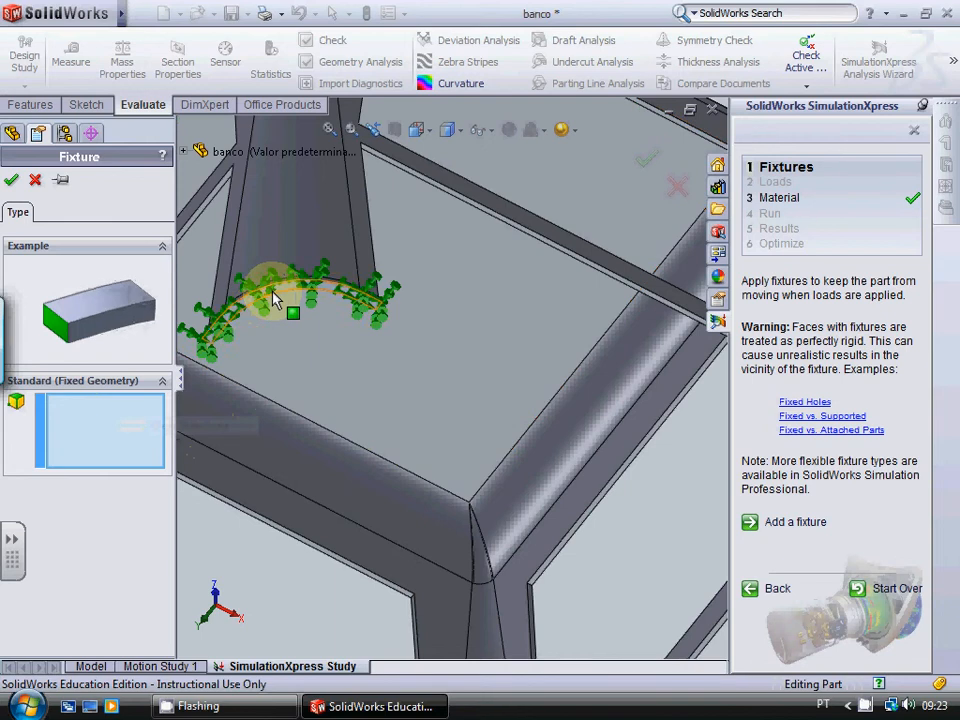
click(272, 299)
Step: Include the bottom faces of two more stool legs in the fixture's fixed geometry
scroll(272, 299, up, 5)
scroll(544, 529, down, 2)
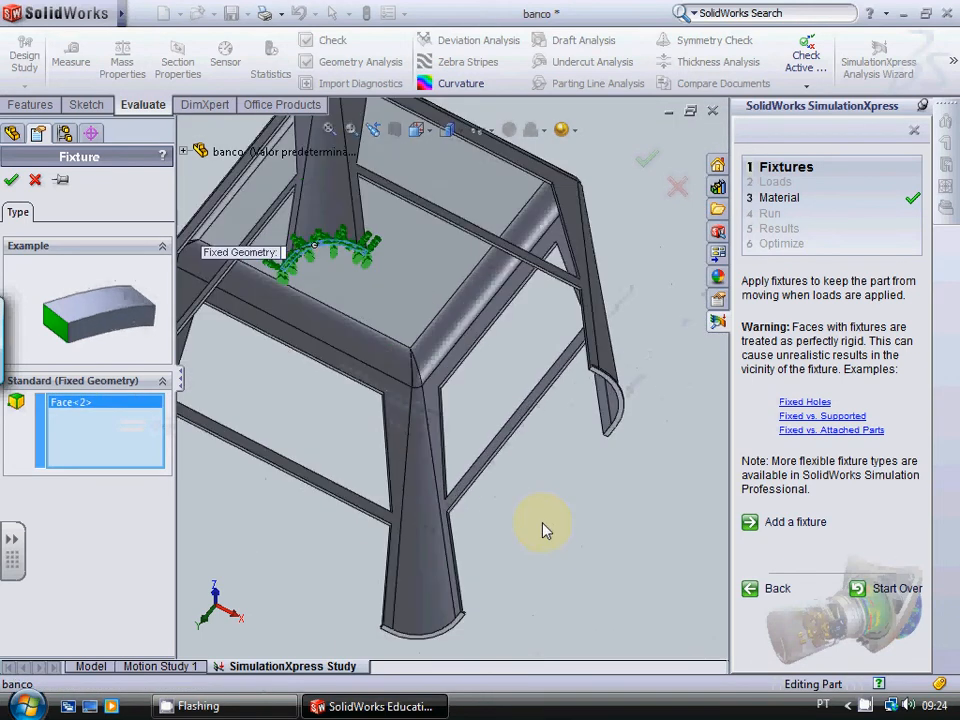
scroll(657, 363, down, 2)
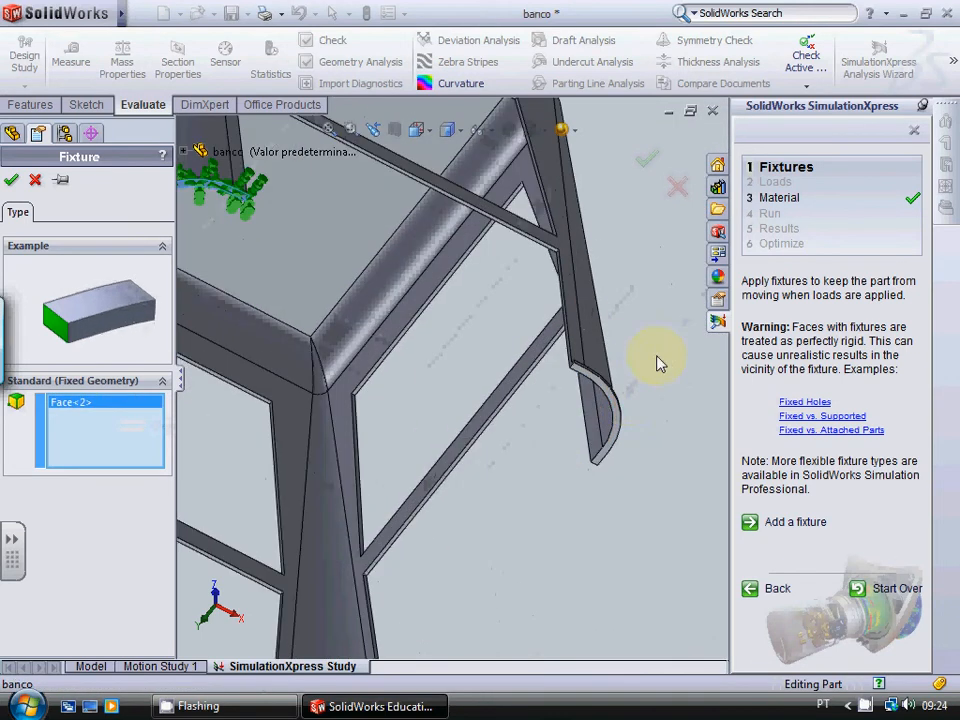
click(625, 425)
scroll(550, 500, up, 5)
scroll(448, 439, down, 3)
scroll(452, 296, down, 1)
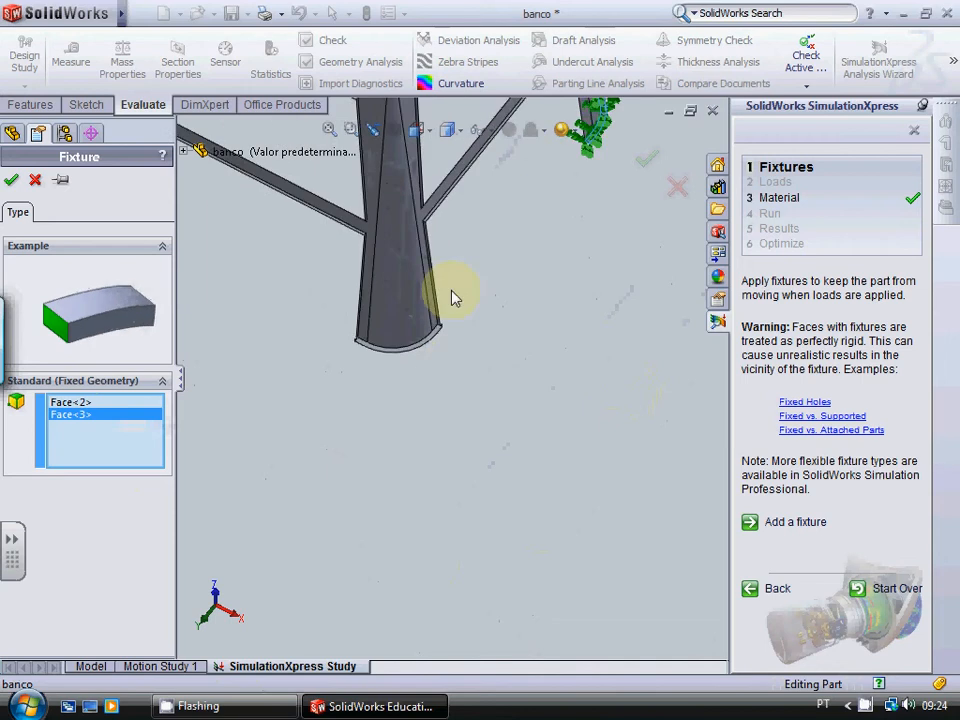
scroll(440, 360, down, 1)
click(403, 362)
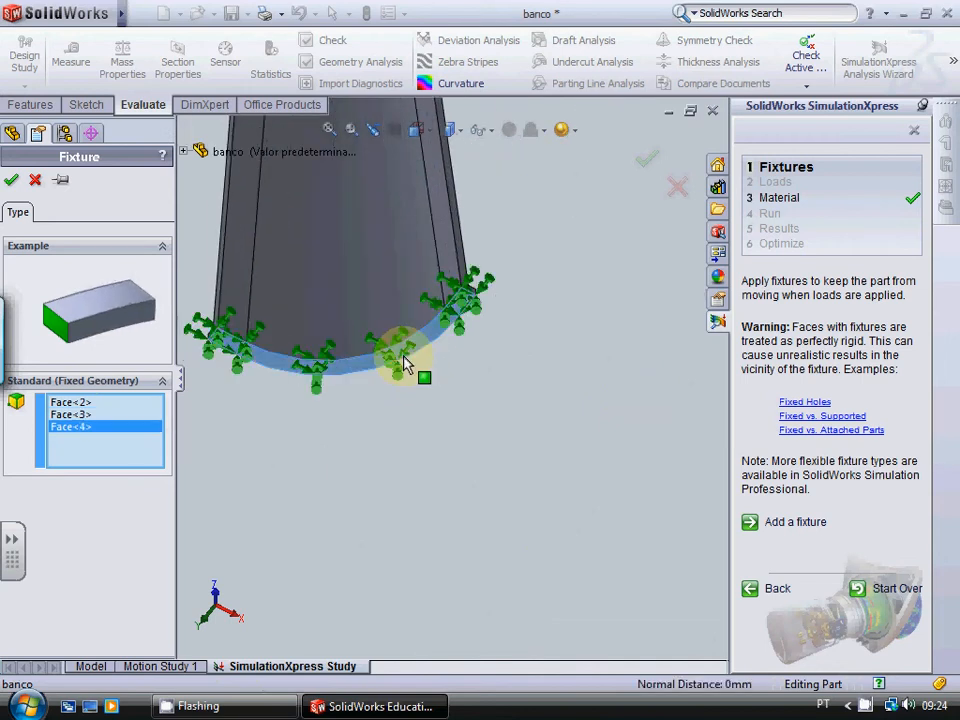
Step: Include the fourth leg's bottom face in the fixed geometry and apply the fixture
scroll(457, 397, up, 2)
scroll(450, 392, up, 3)
scroll(347, 328, down, 6)
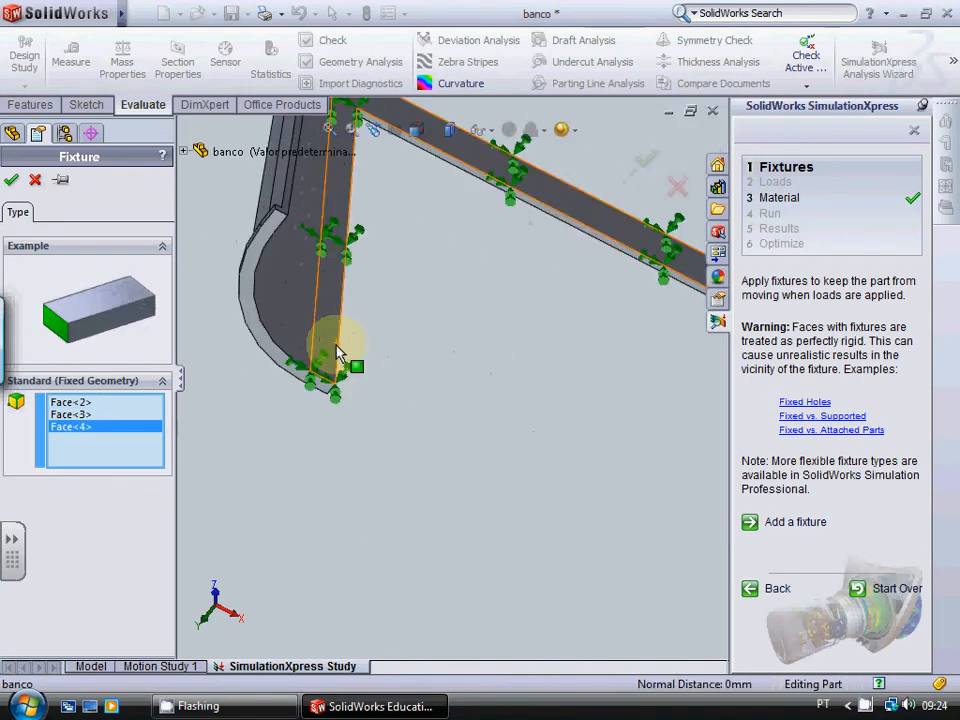
click(288, 381)
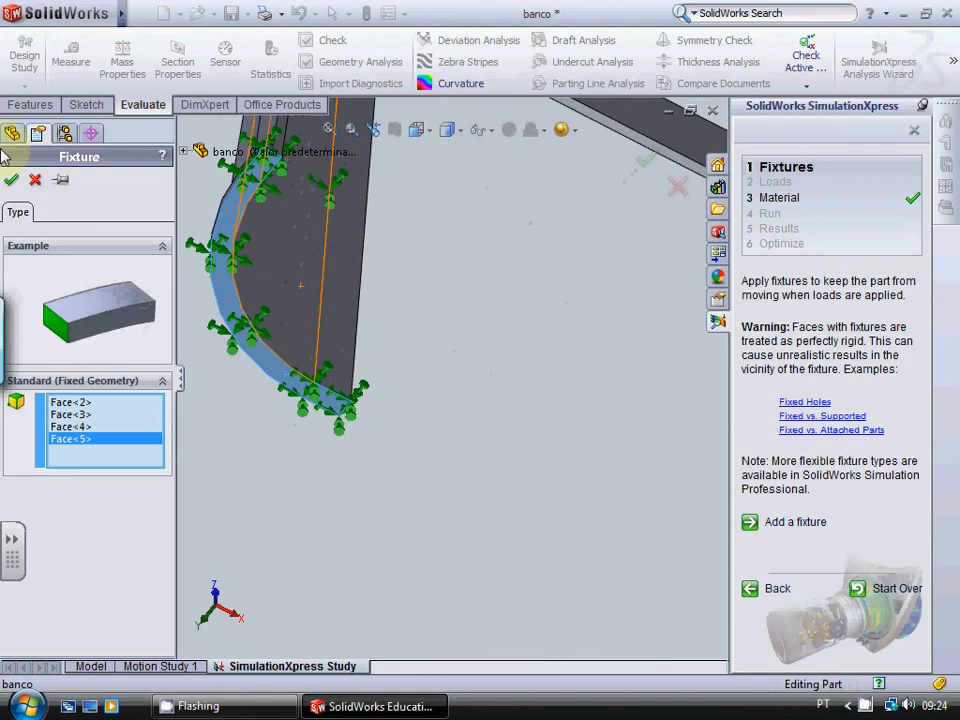
click(12, 180)
Step: Proceed to the loads stage and start a normal force on the seat's flat top face
scroll(620, 412, up, 4)
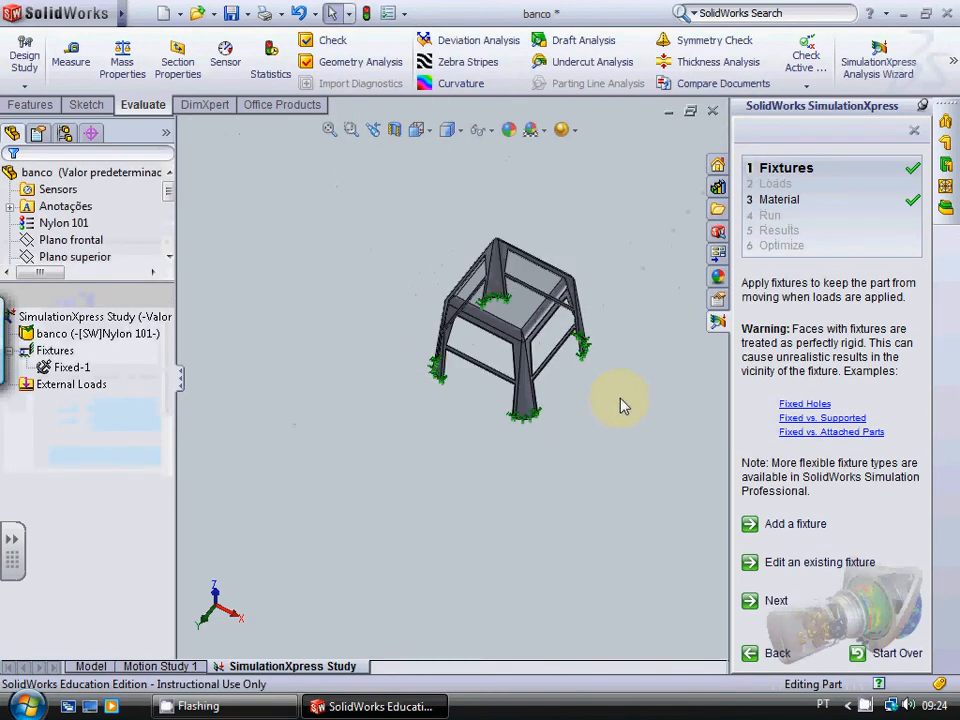
key(Down)
key(Down)
key(Down)
key(Down)
key(Down)
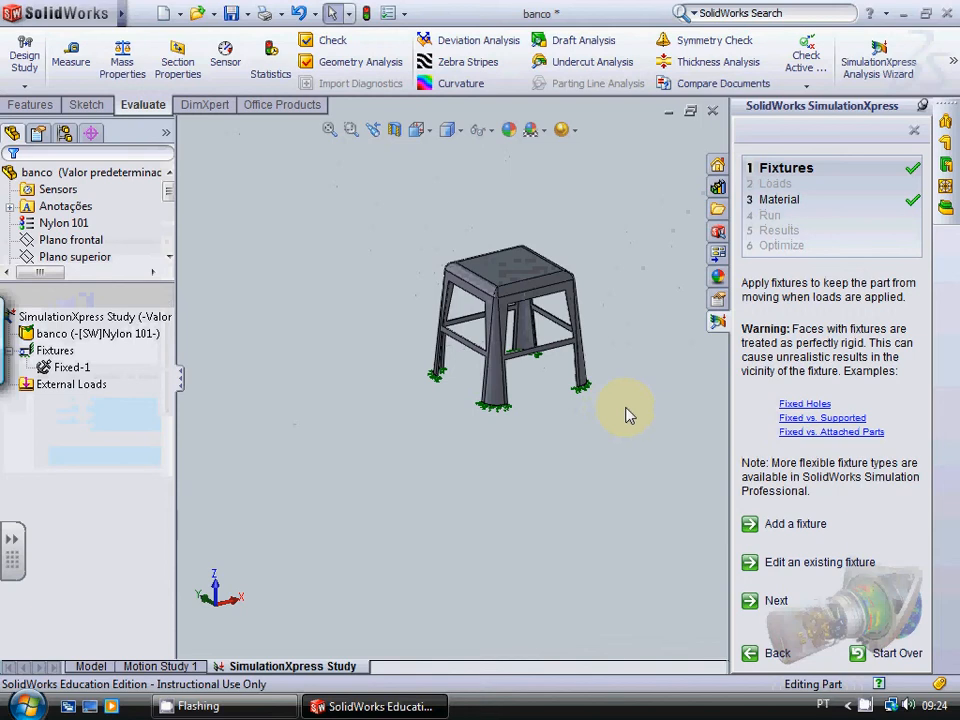
click(779, 603)
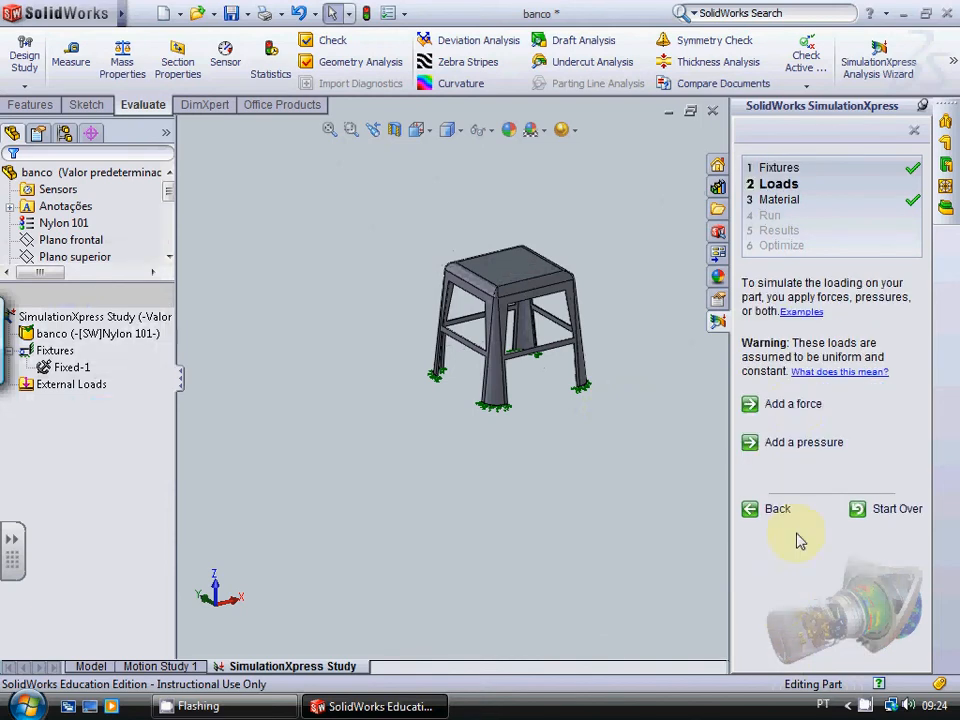
click(770, 404)
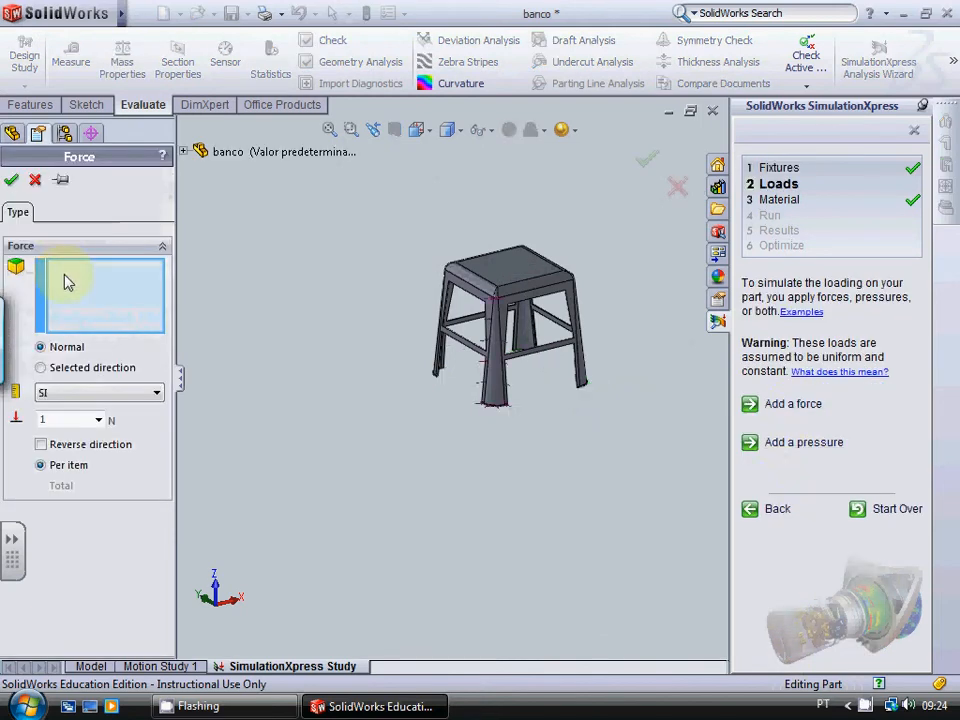
click(549, 275)
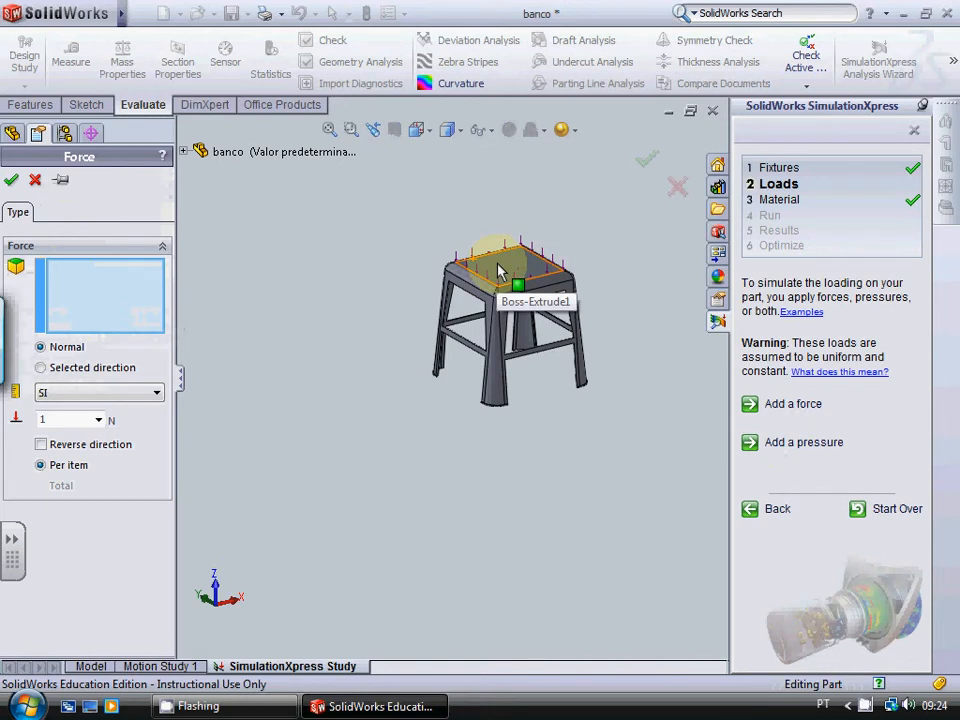
click(498, 270)
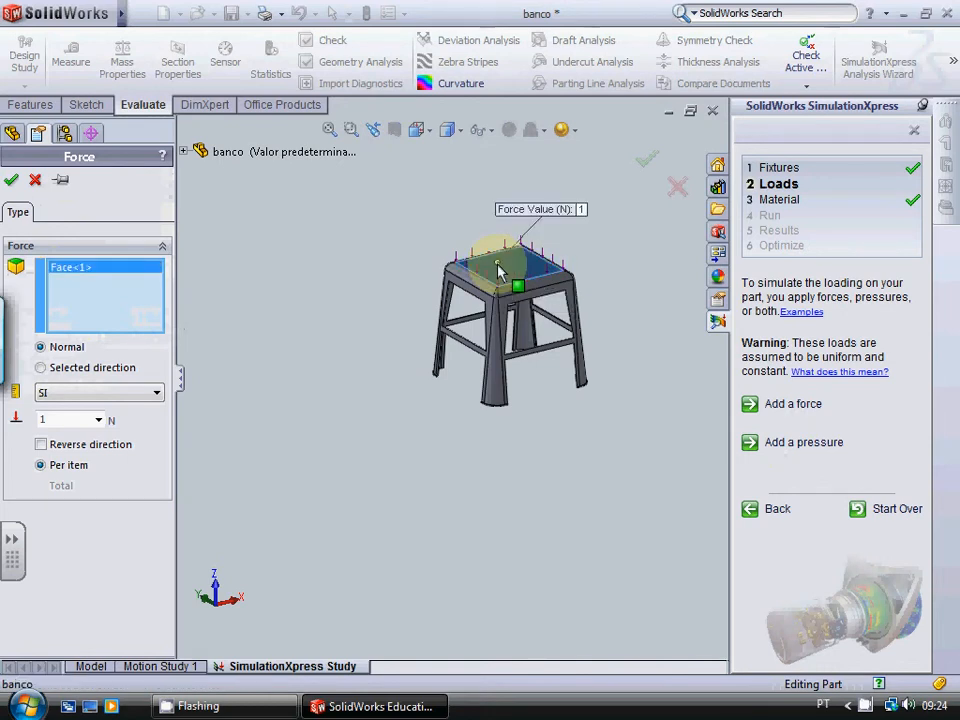
Step: Set the force on the seat's top face to 1000 N and apply it
scroll(499, 250, down, 5)
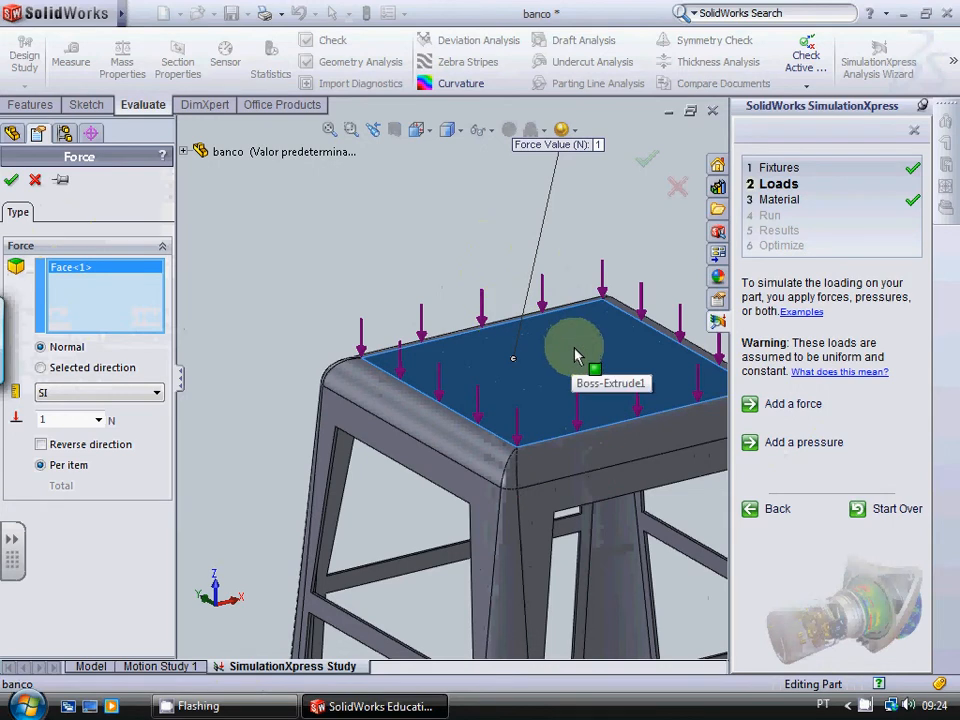
double_click(64, 419)
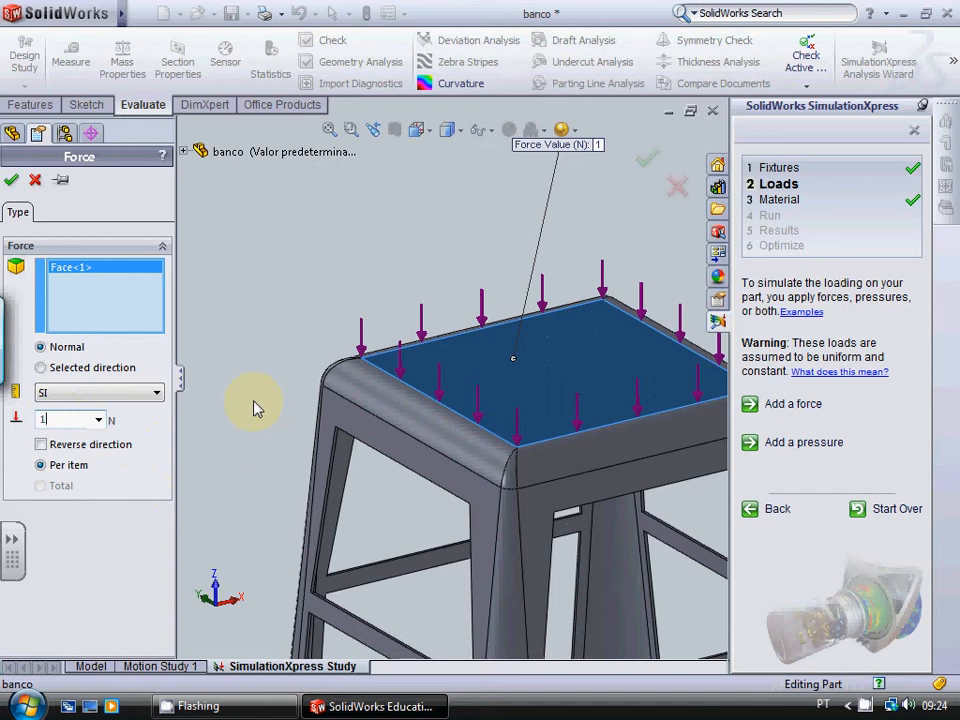
text(0)
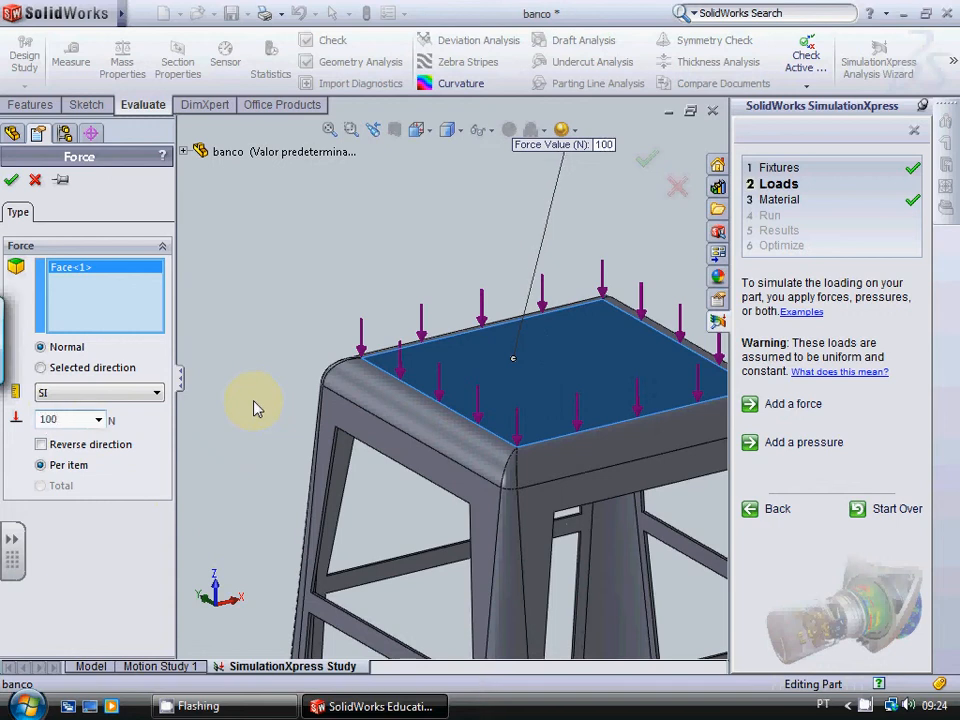
text(0)
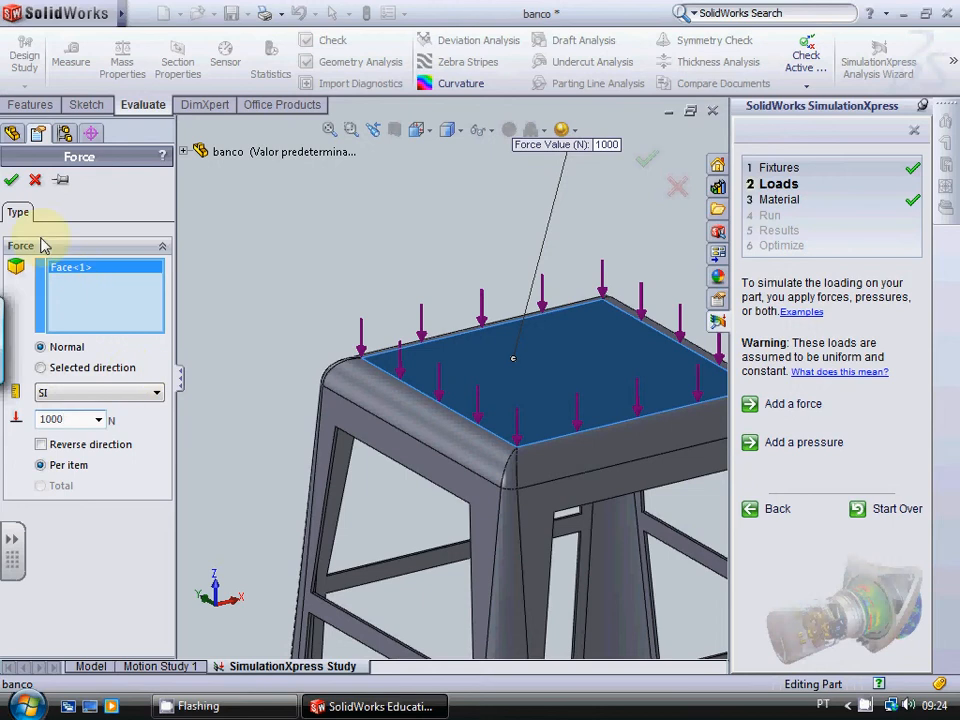
click(11, 180)
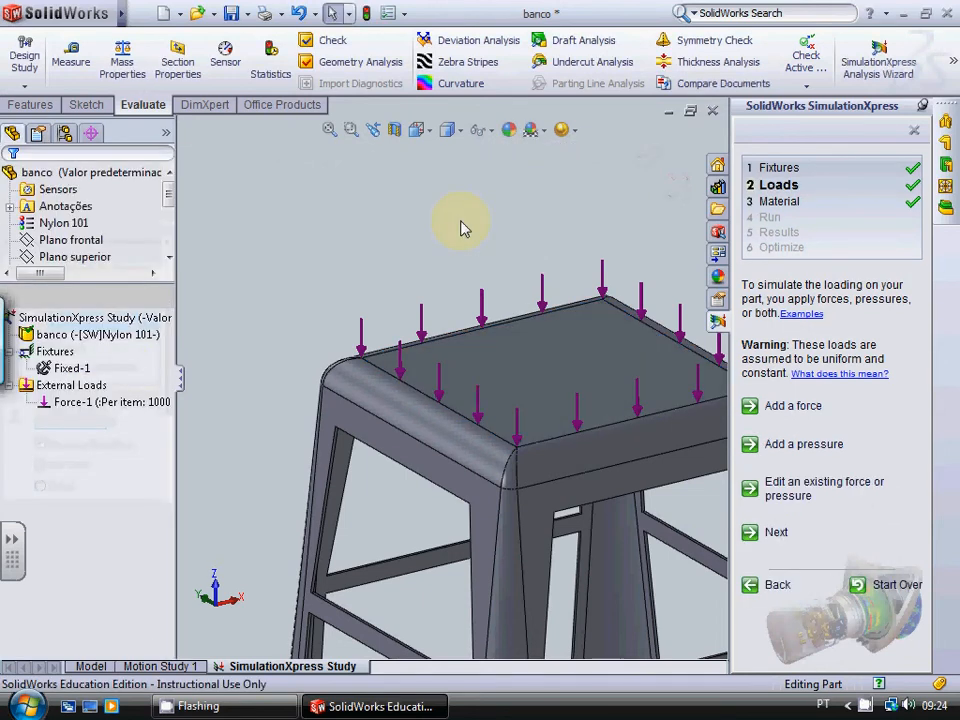
Step: Proceed through the loads and material stages, keeping Nylon 101, and run the simulation with the default settings
scroll(461, 228, up, 5)
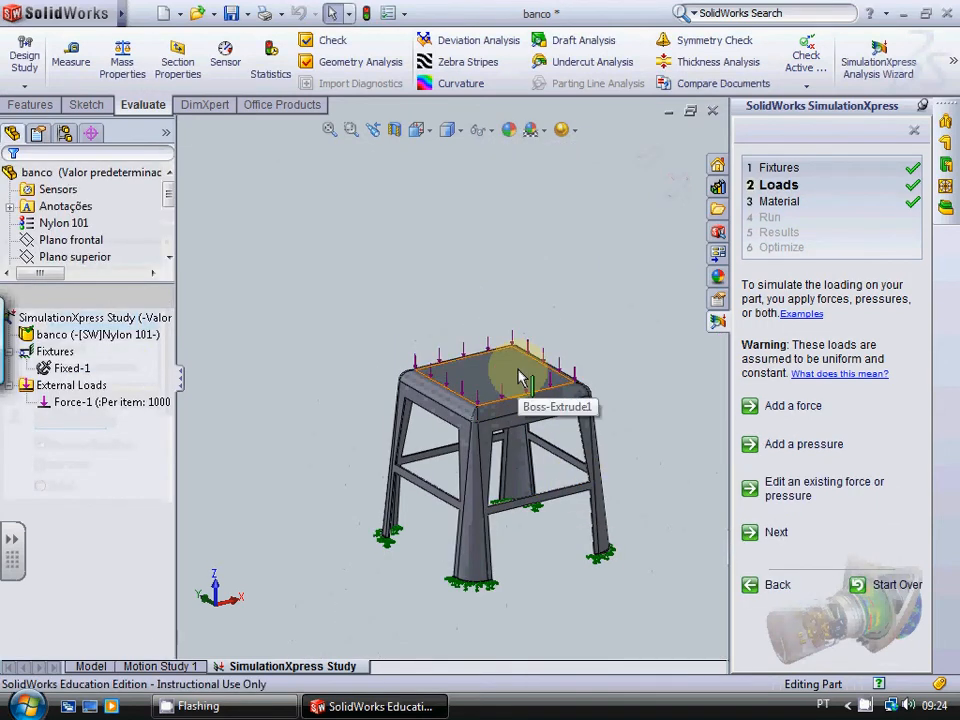
click(778, 534)
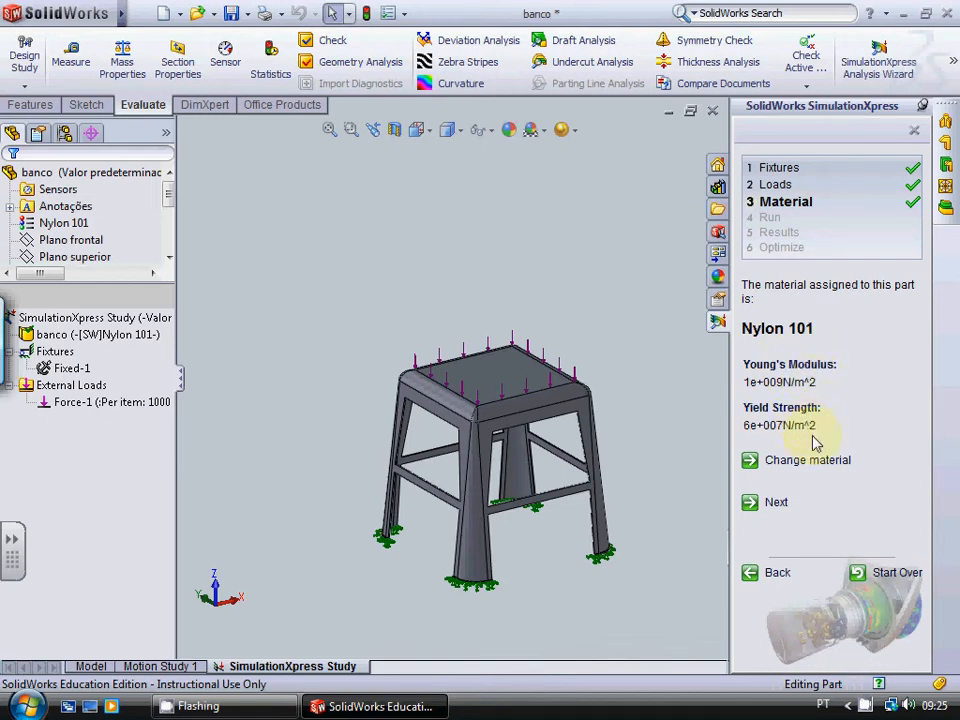
click(786, 507)
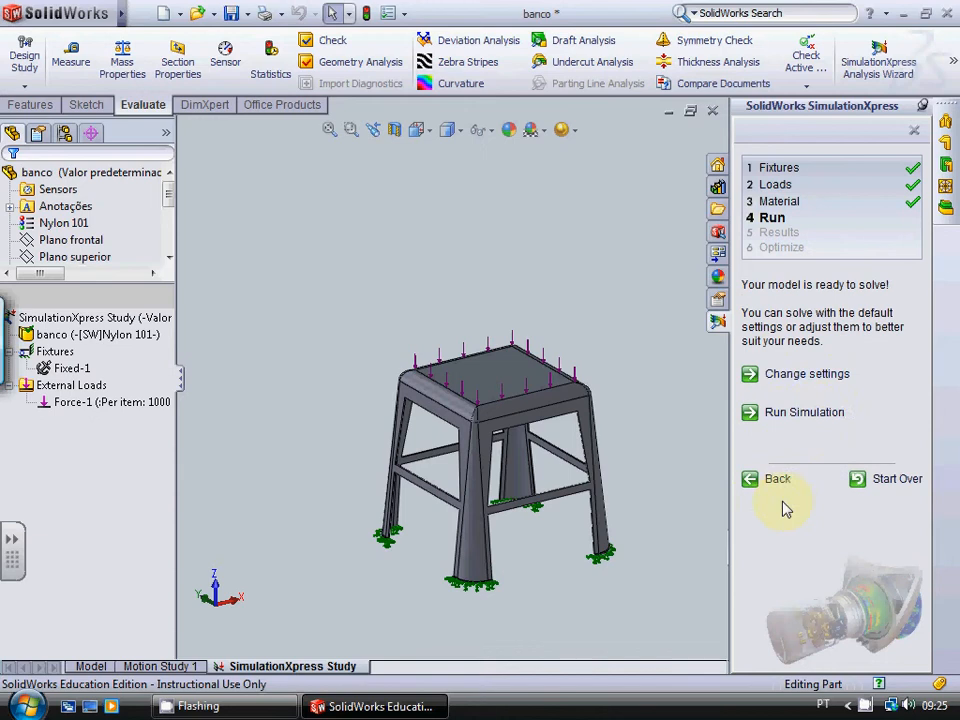
click(812, 413)
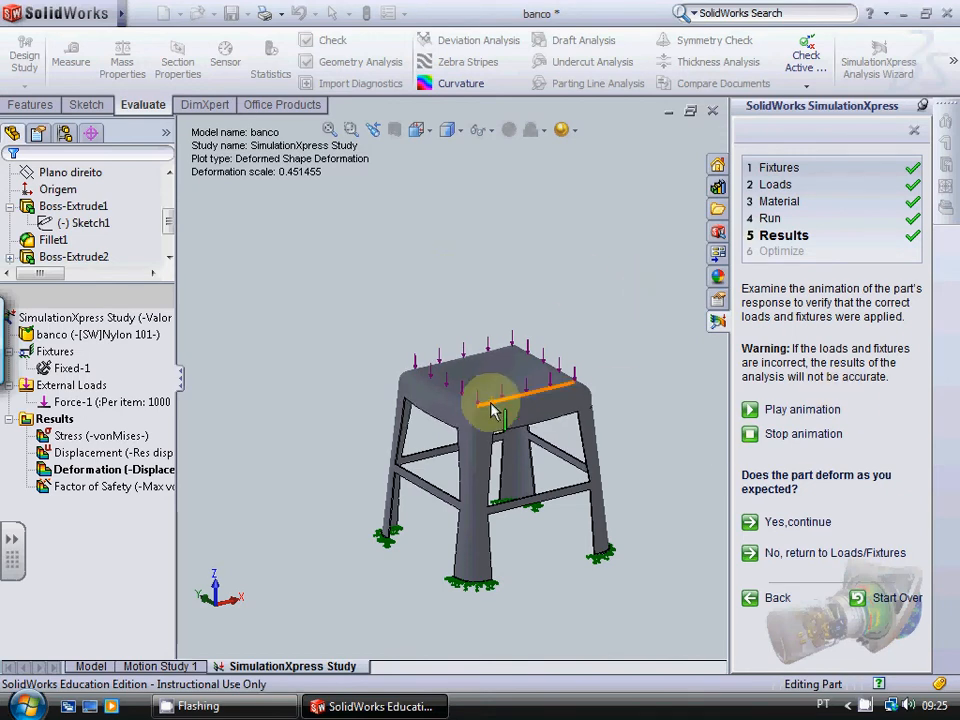
Step: Examine the animated deformation of the stool's seat, side edges and leg corner under load
scroll(497, 407, down, 5)
scroll(500, 400, down, 4)
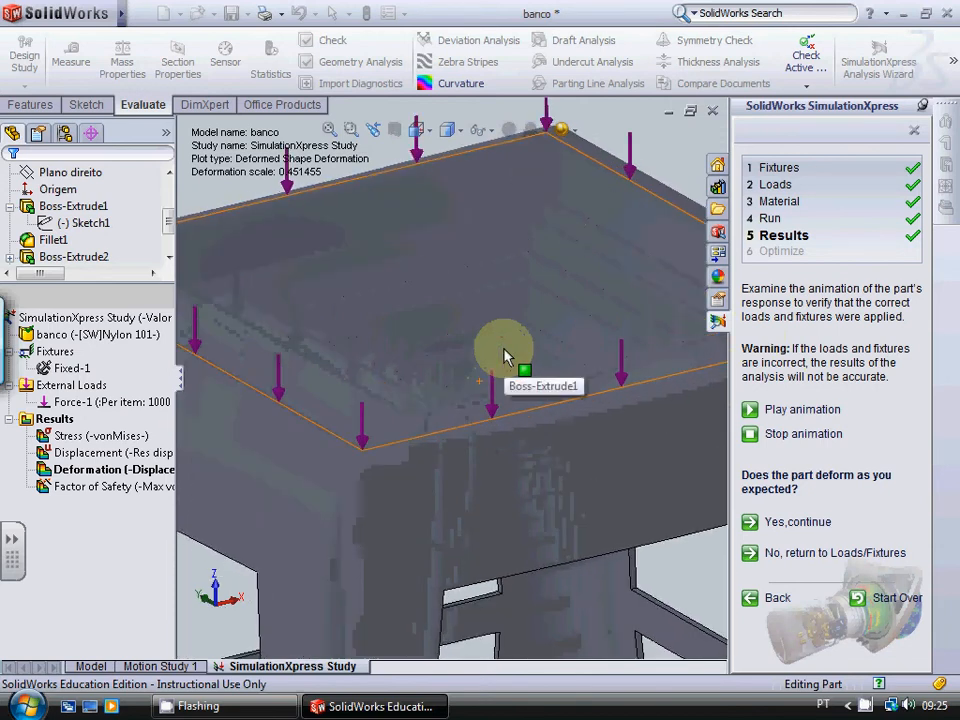
scroll(505, 357, up, 5)
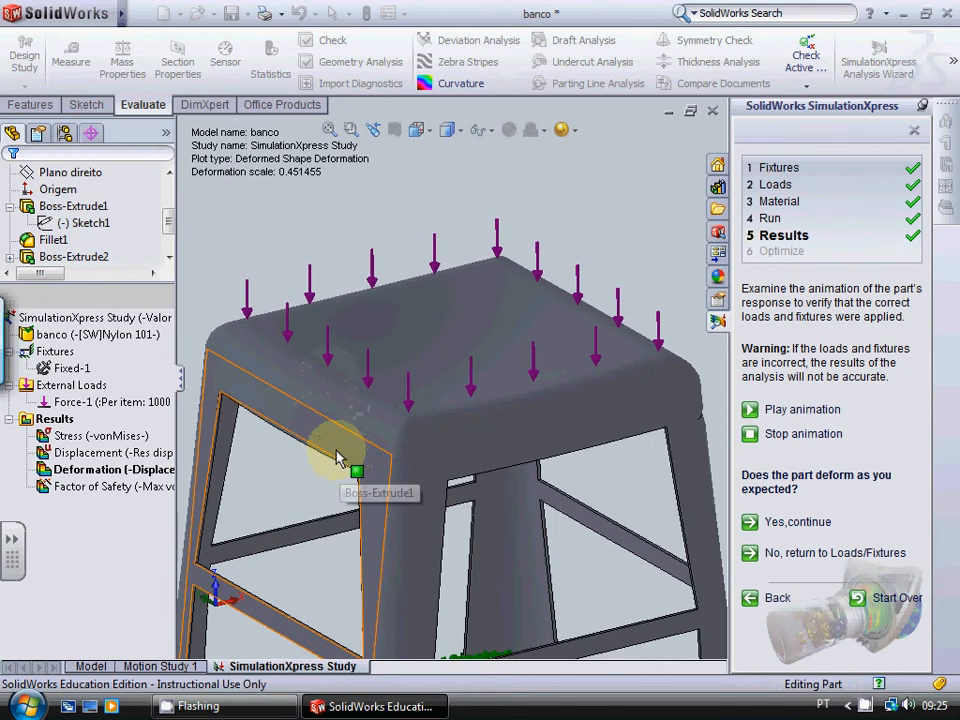
scroll(337, 457, down, 3)
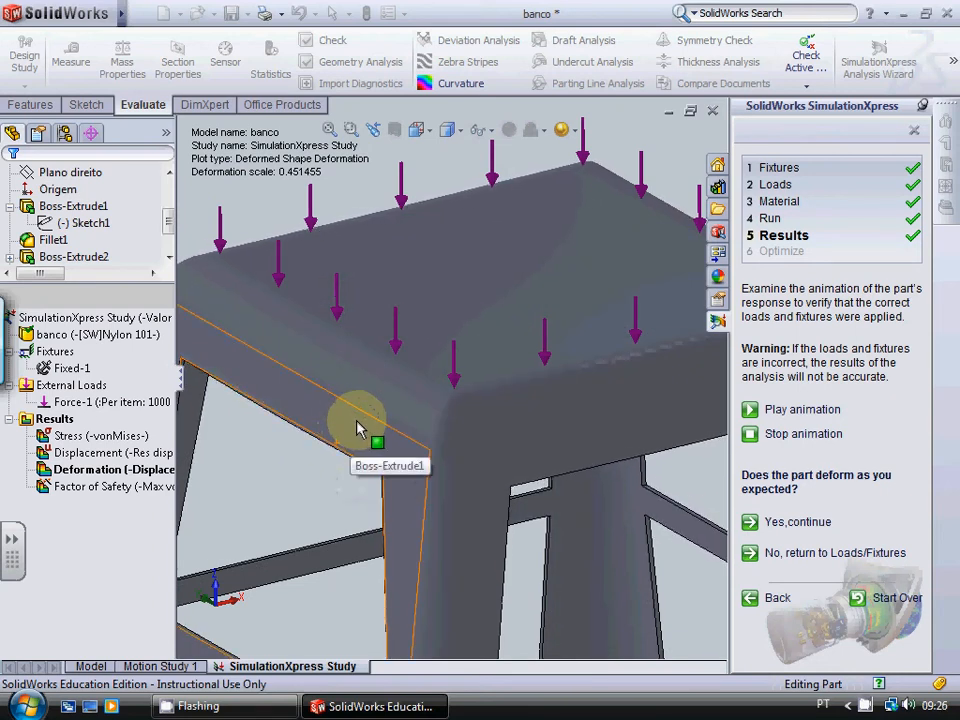
scroll(357, 422, up, 3)
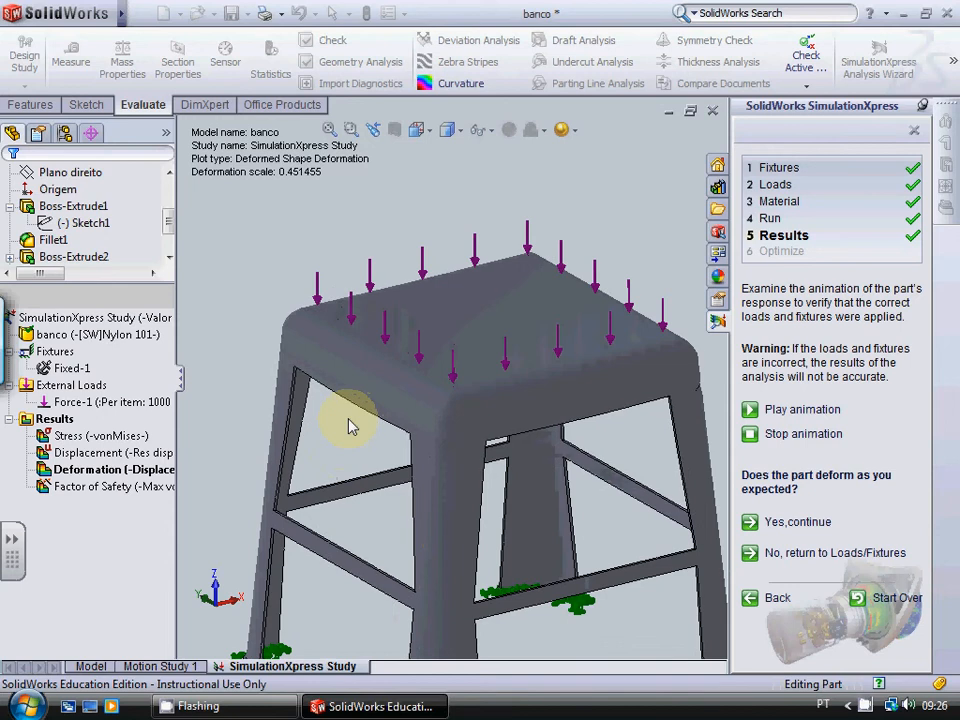
scroll(350, 422, down, 2)
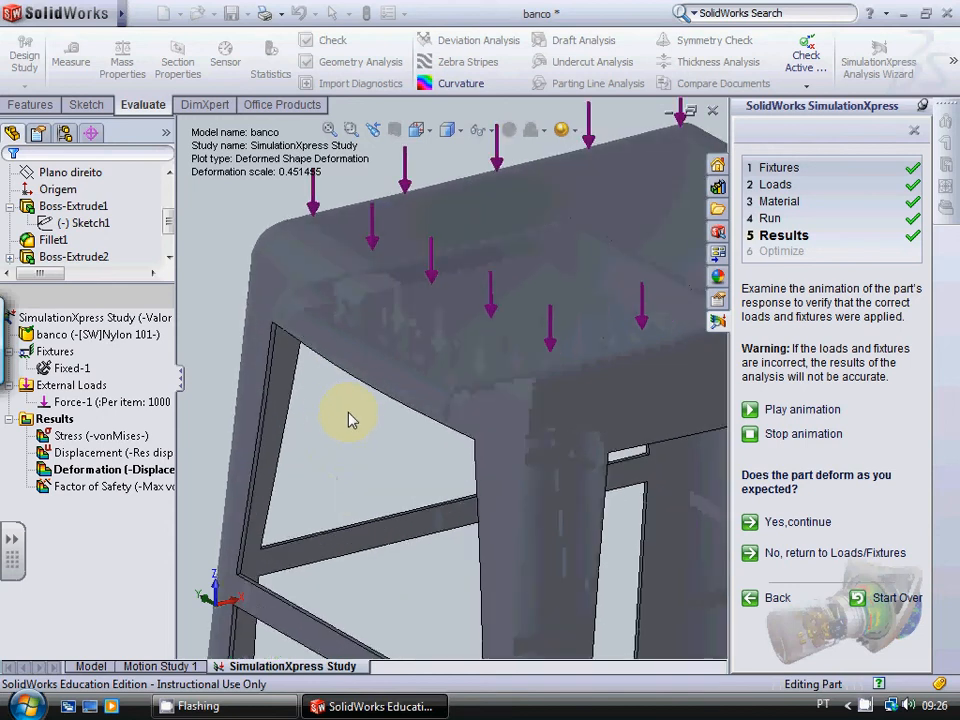
scroll(370, 405, down, 3)
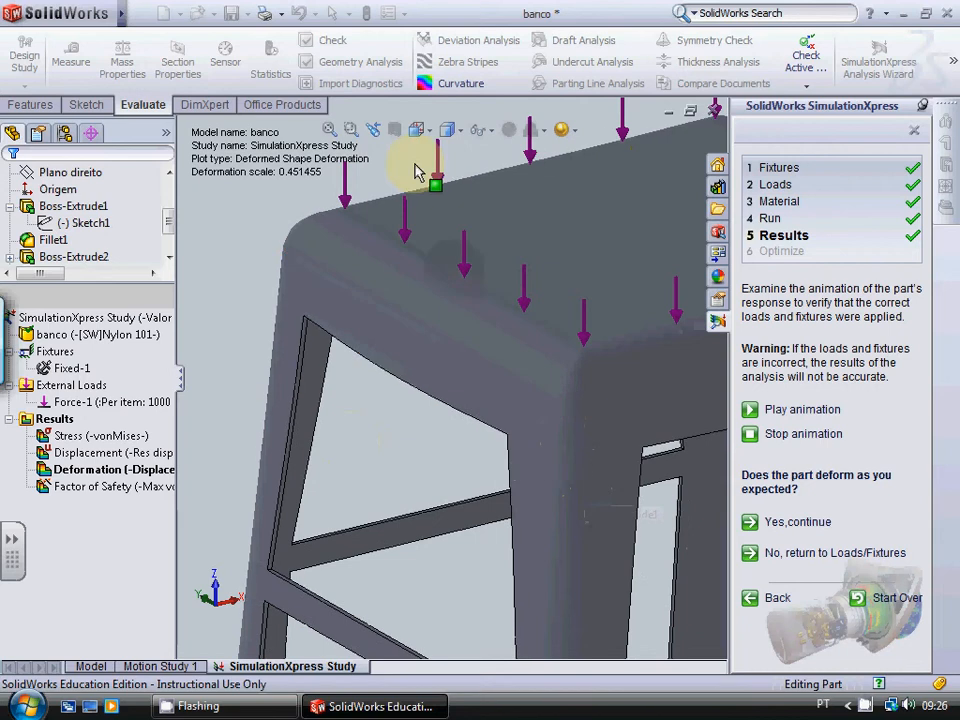
scroll(503, 458, down, 3)
scroll(500, 455, down, 3)
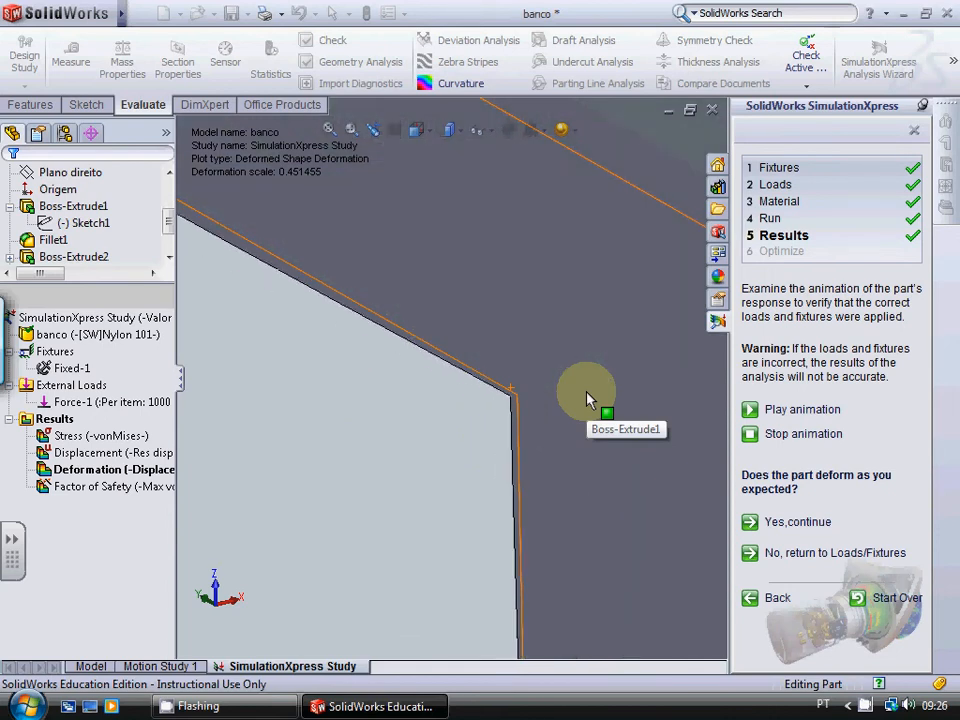
scroll(612, 360, up, 5)
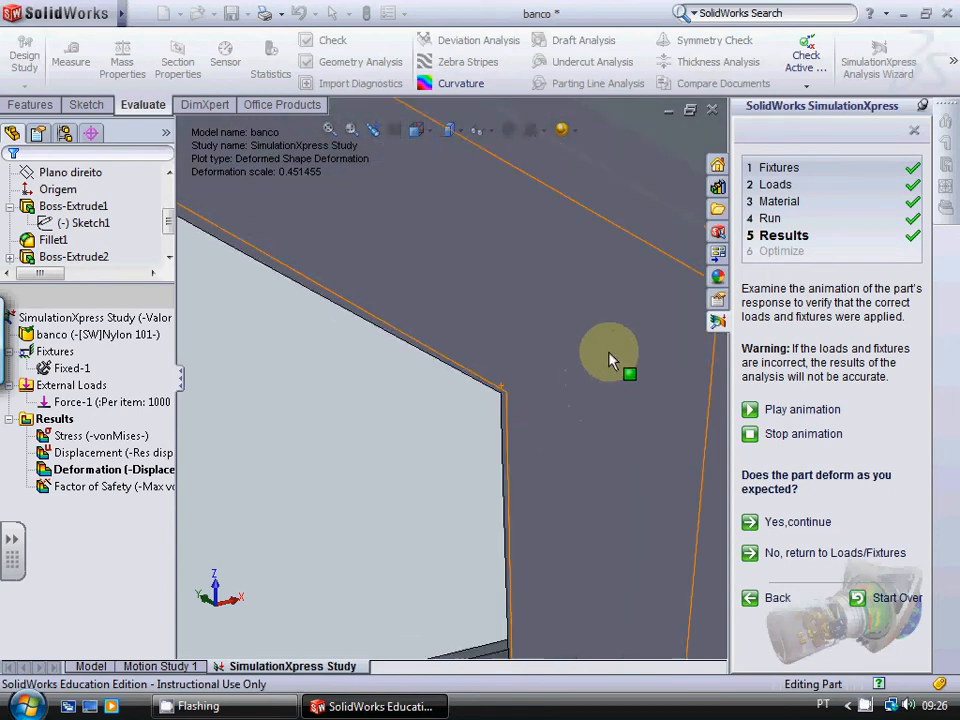
Step: Accept the animated deformation as expected and show the von Mises stress plot of the stool
scroll(612, 360, up, 5)
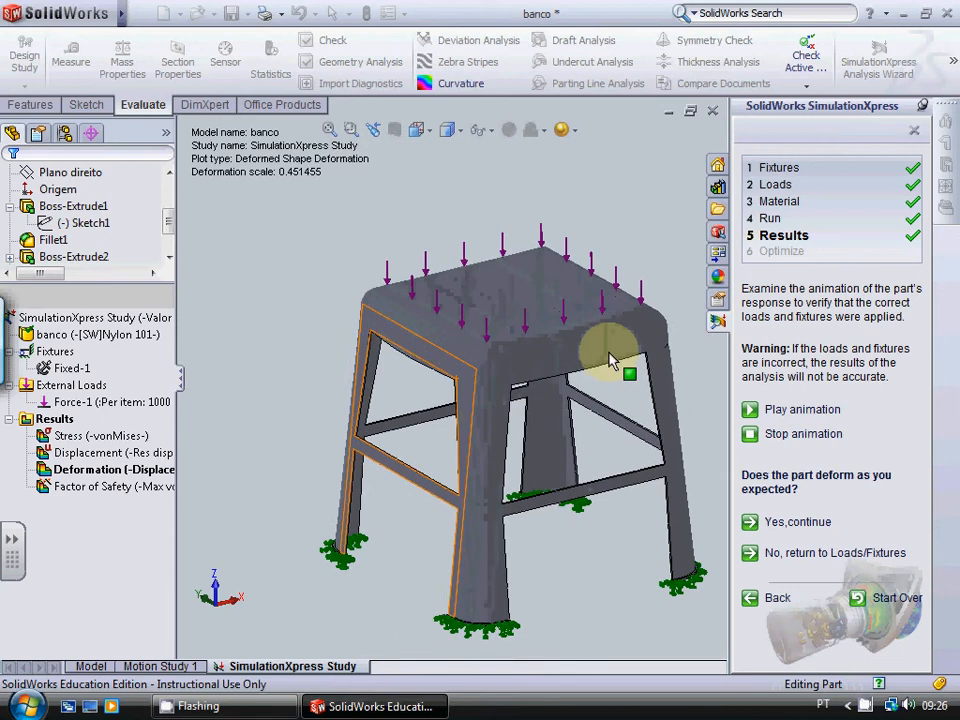
click(827, 524)
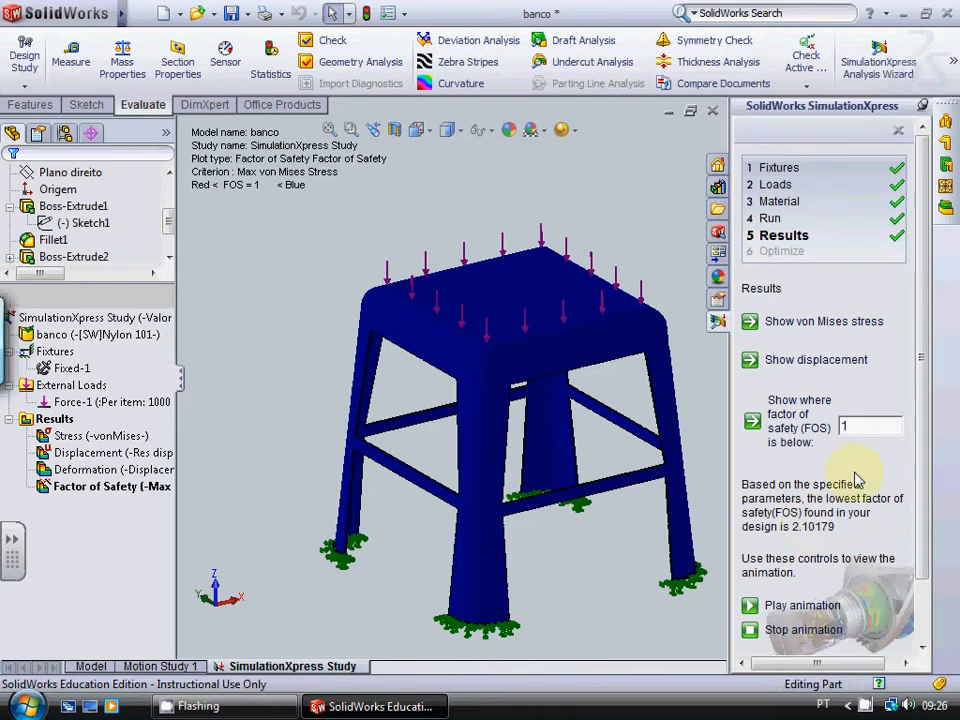
click(847, 321)
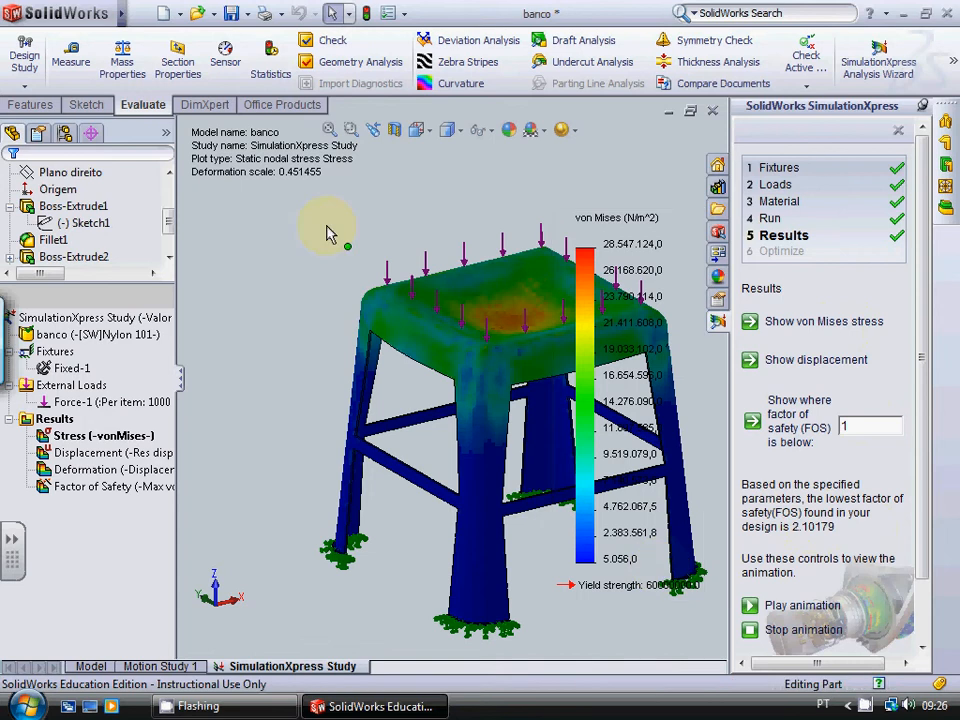
Step: Examine the von Mises stress distribution on the stool's seat, leg corners and feet against the colour scale
scroll(616, 338, up, 5)
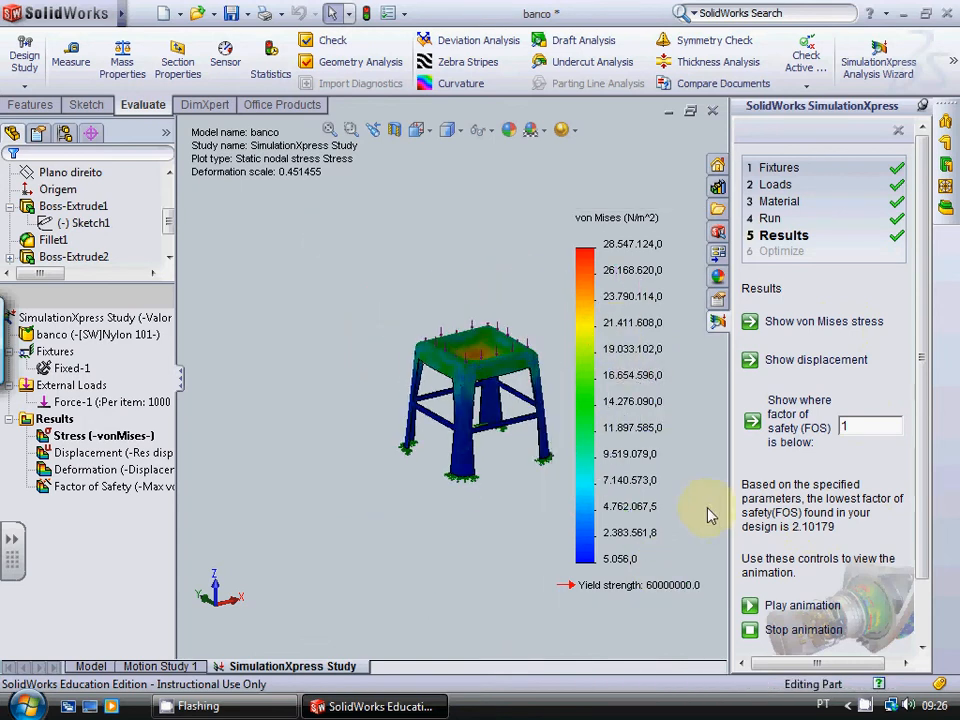
scroll(700, 508, down, 2)
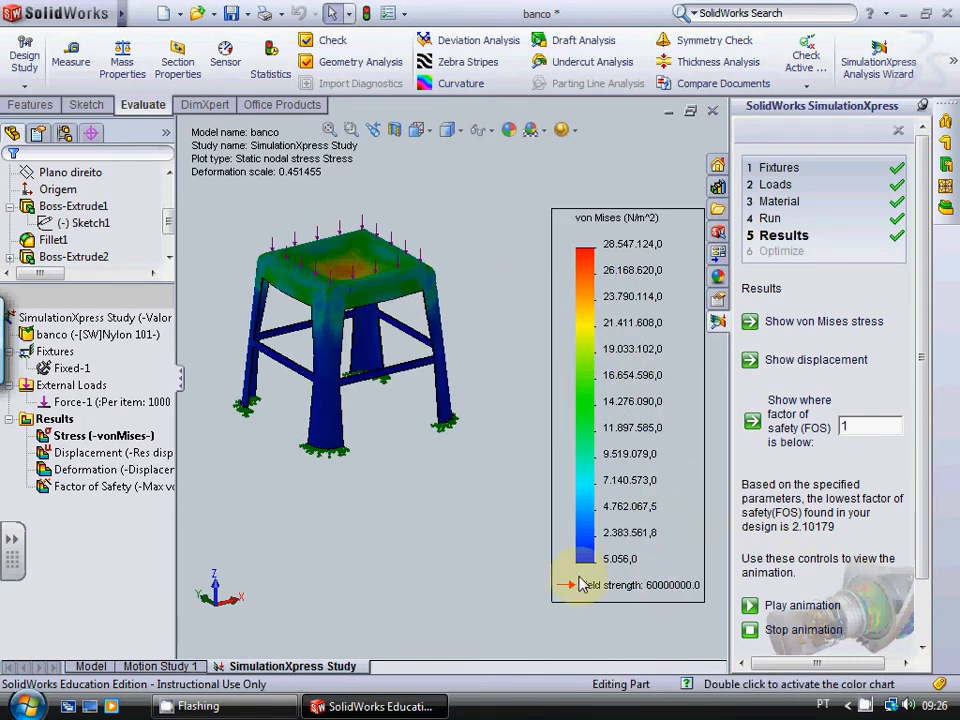
scroll(338, 292, up, 3)
scroll(418, 321, down, 8)
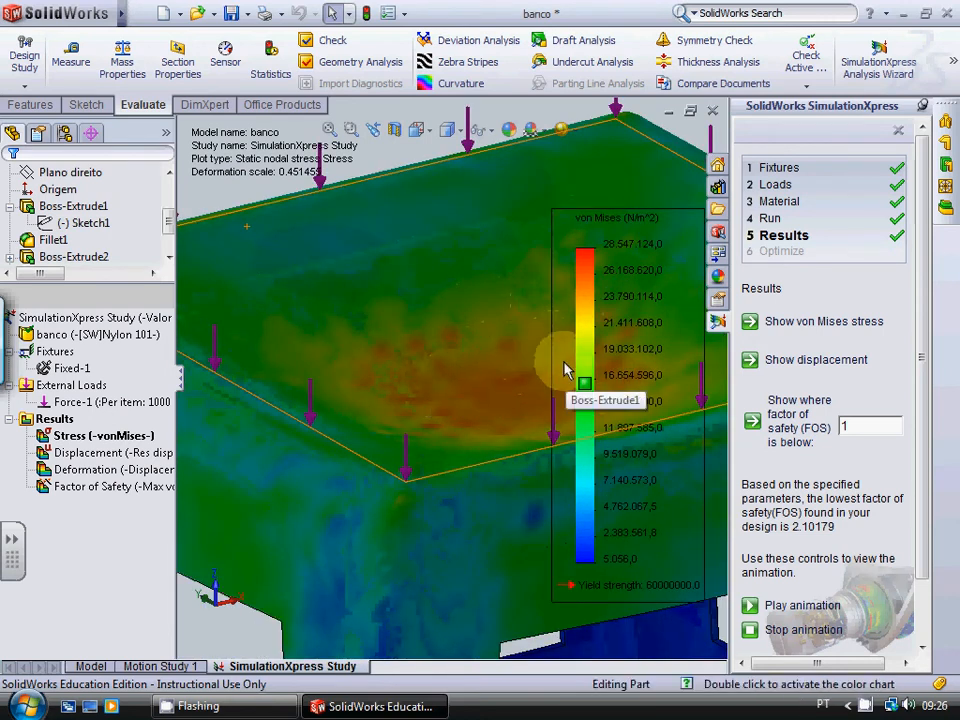
scroll(565, 370, up, 8)
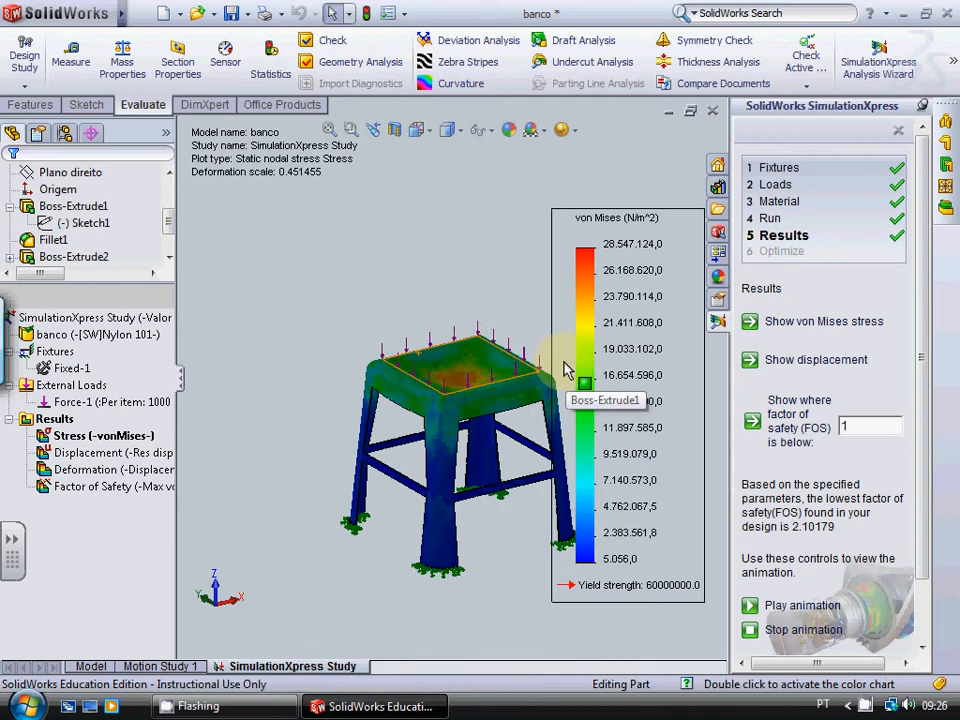
scroll(478, 430, down, 10)
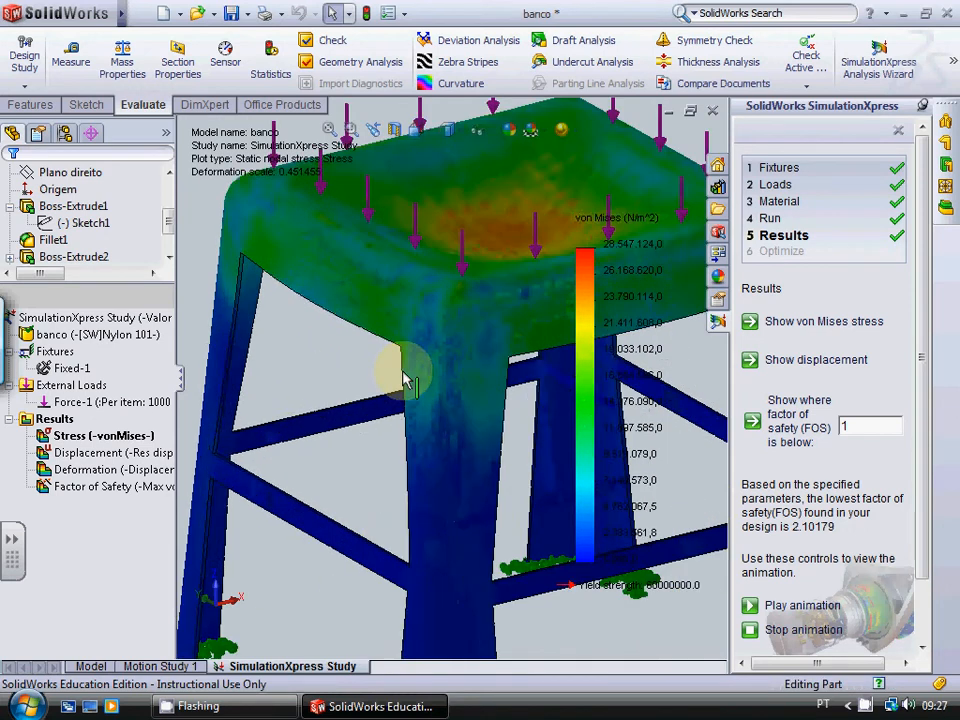
scroll(415, 350, up, 8)
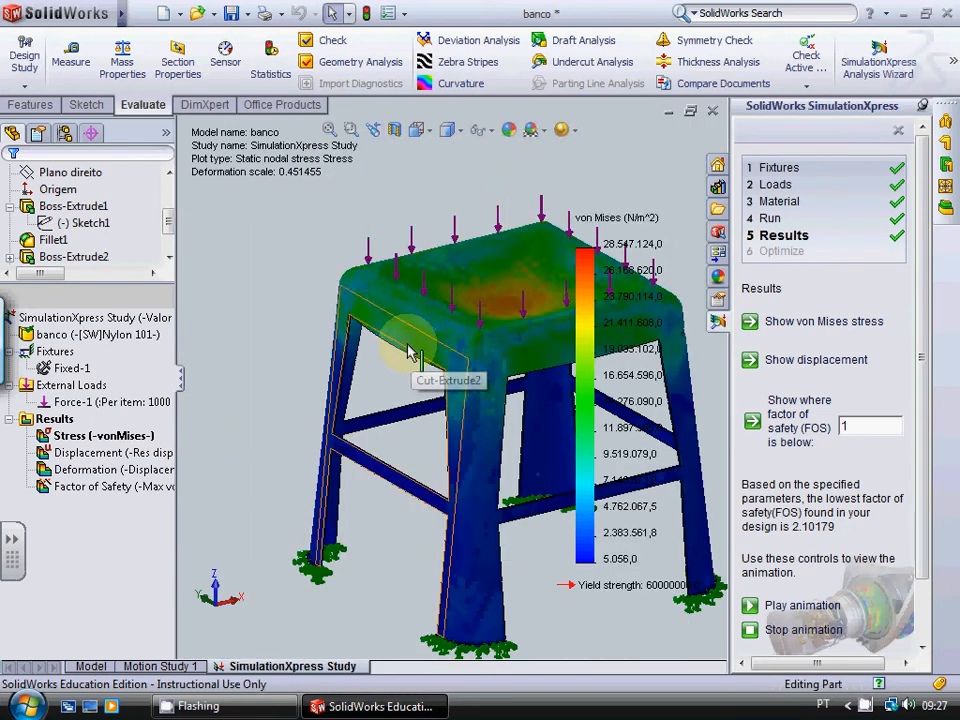
scroll(452, 620, down, 10)
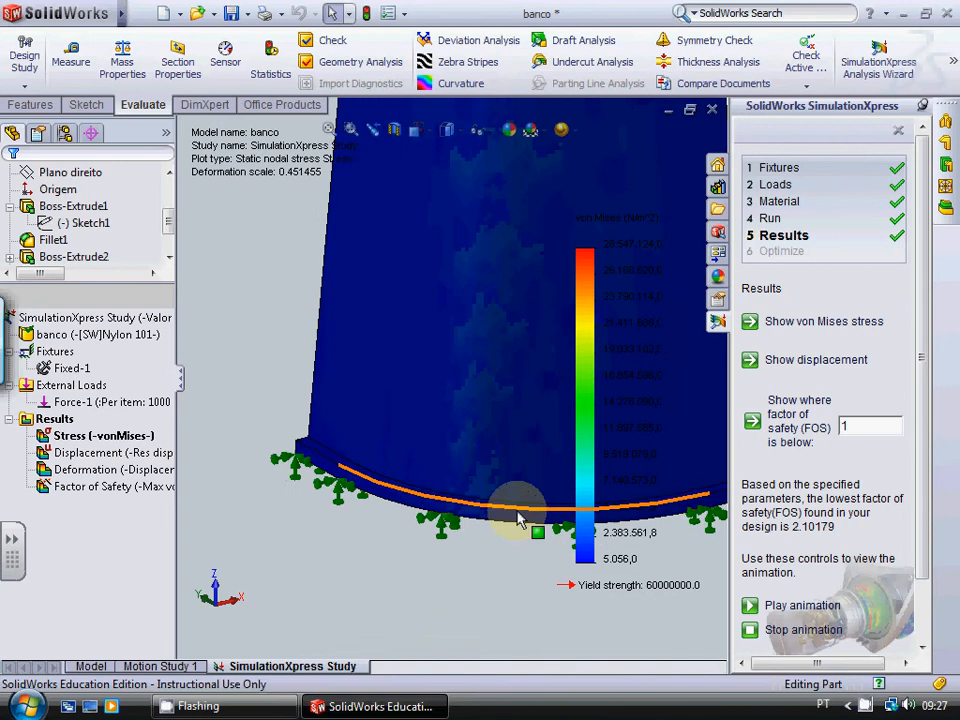
scroll(518, 518, up, 10)
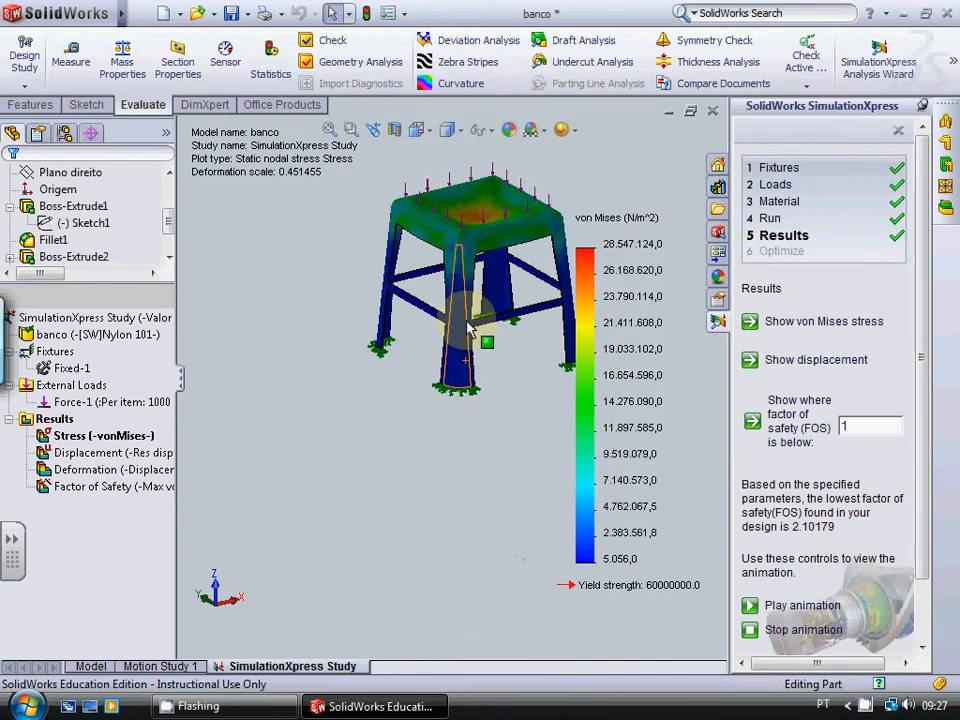
scroll(473, 263, down, 8)
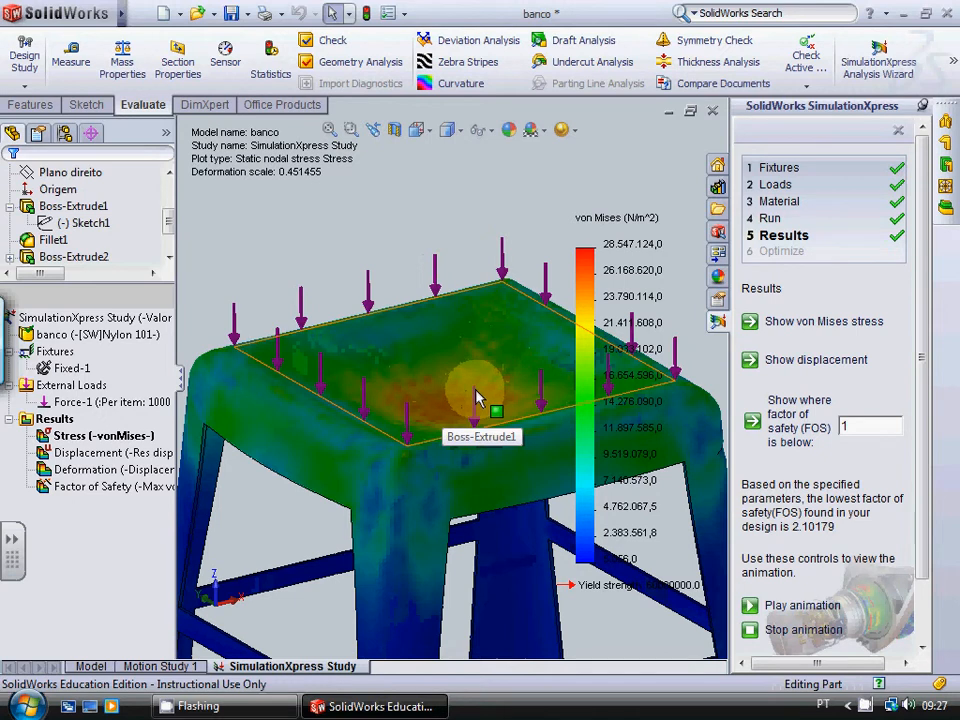
scroll(476, 396, up, 10)
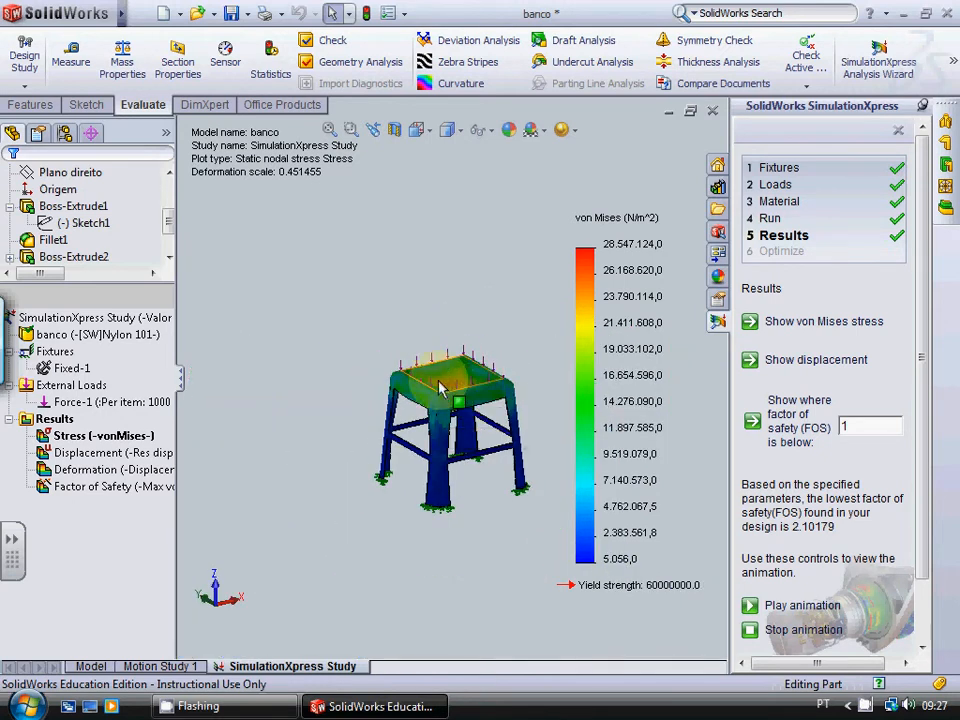
scroll(410, 340, down, 2)
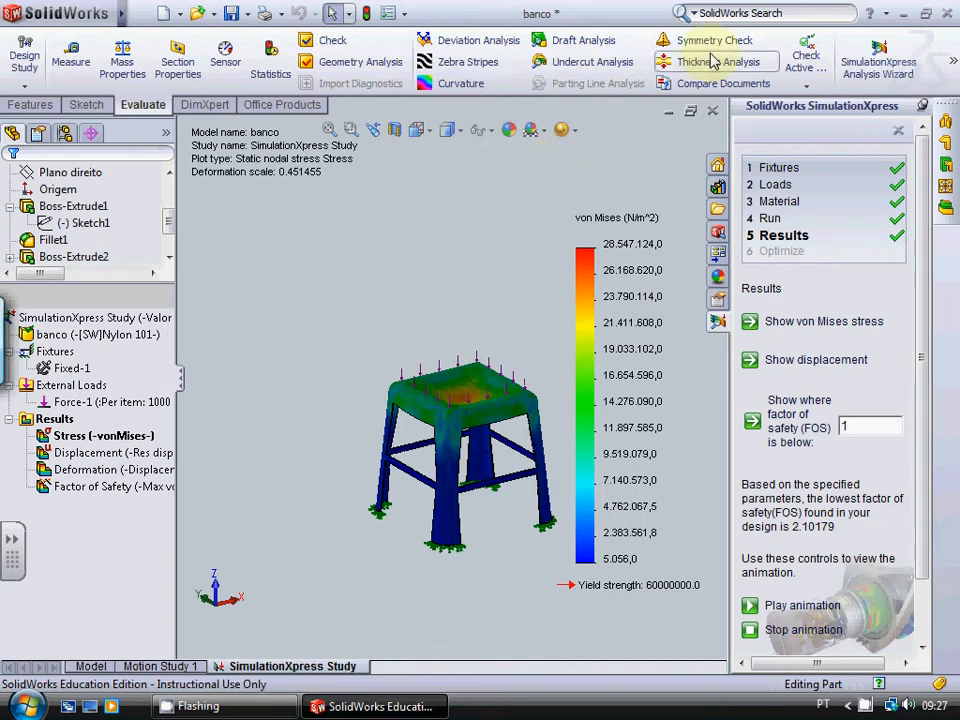
Step: Close the simulation without saving its data and orient the model normal to the seat's top face
click(898, 133)
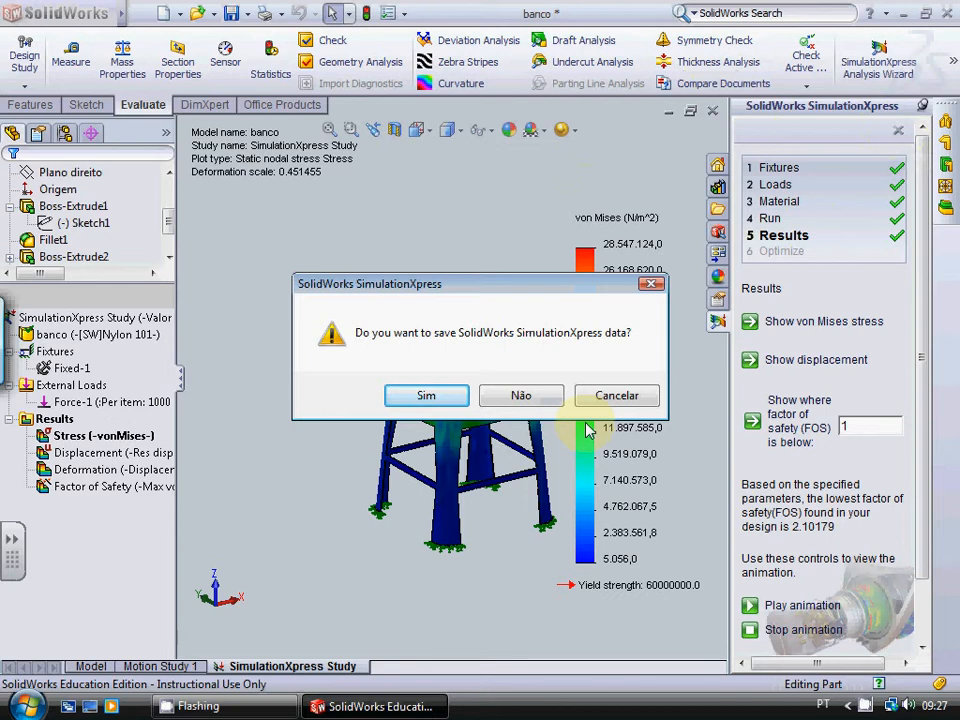
click(539, 400)
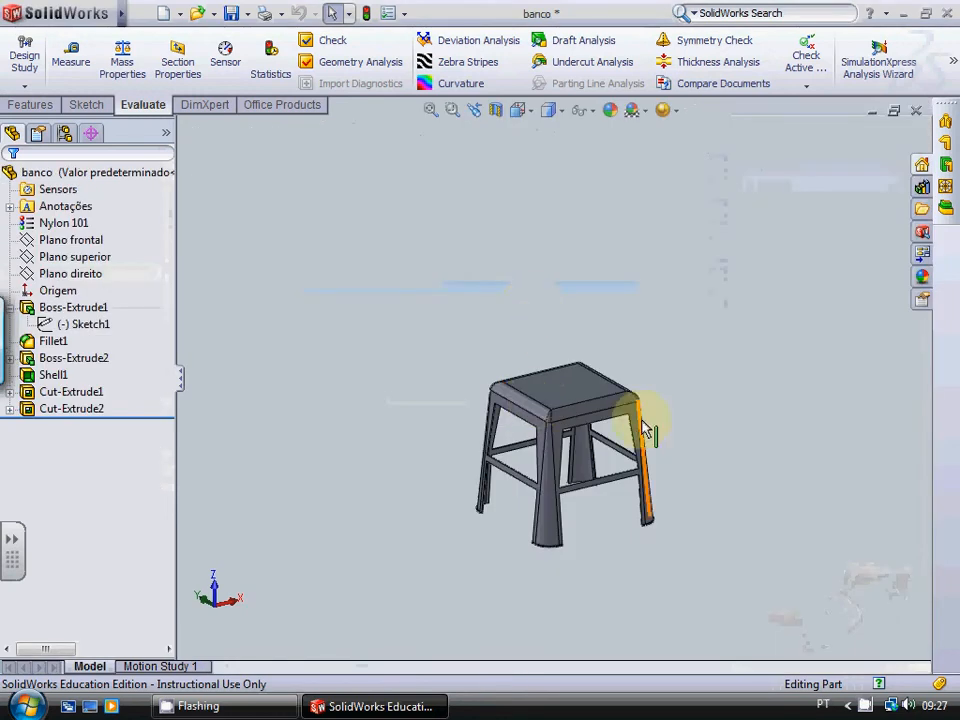
scroll(643, 426, down, 4)
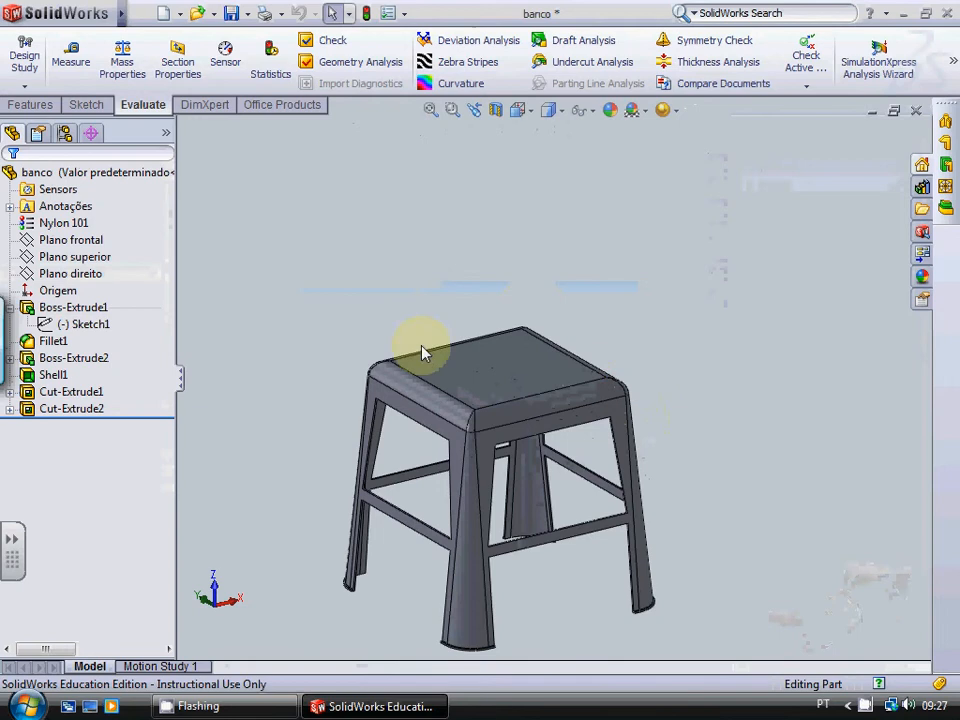
right_click(530, 368)
click(605, 314)
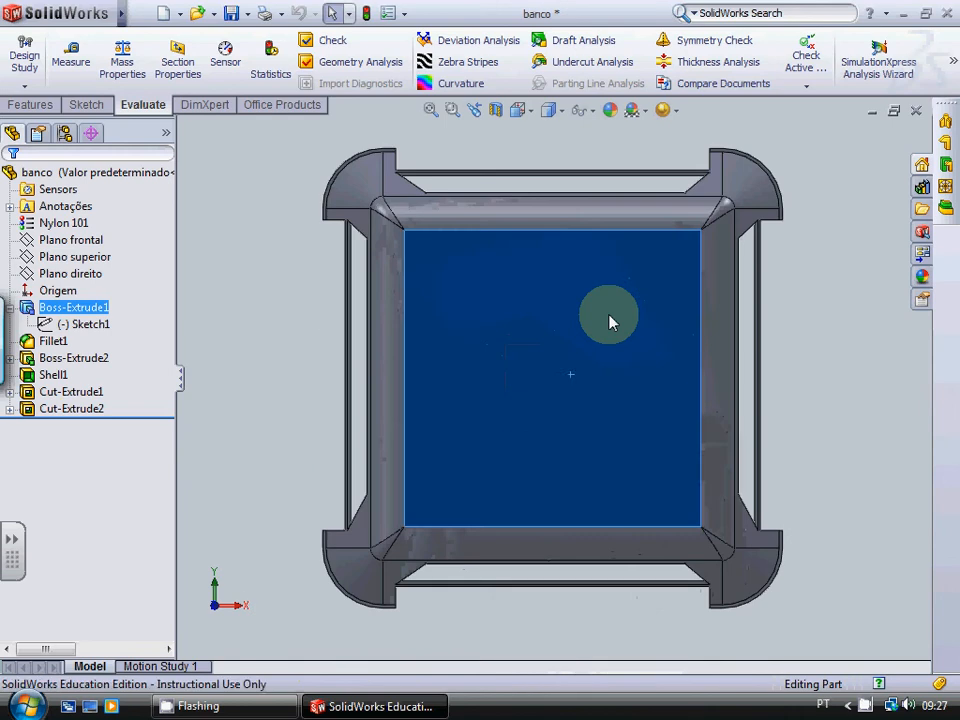
click(240, 310)
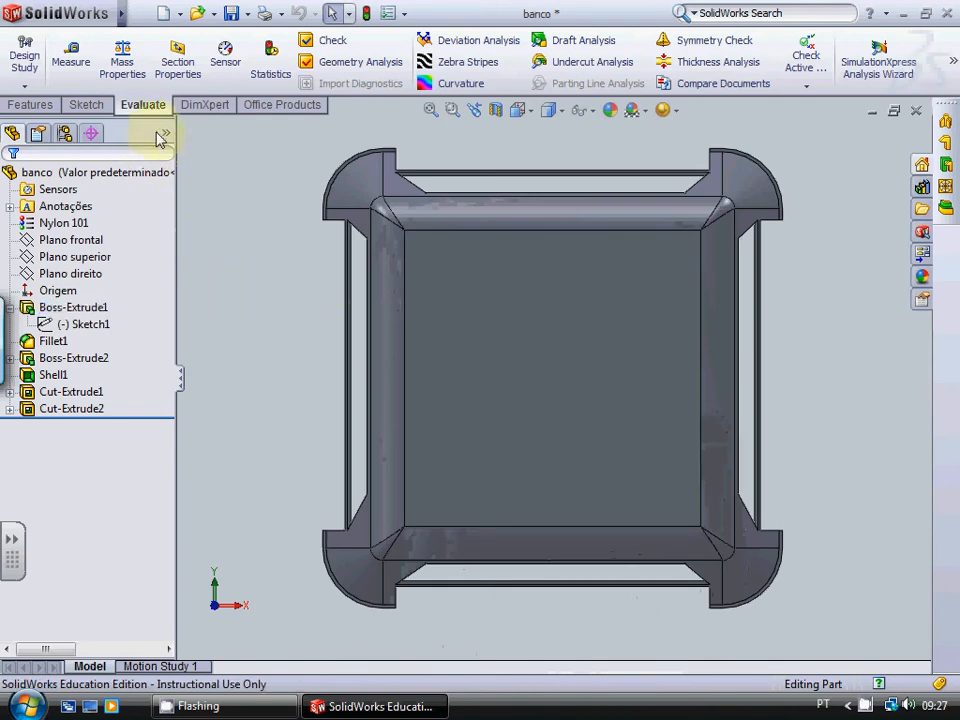
Step: Sketch a horizontal straight slot across the origin on the seat's top face, about 59 mm between centres and 24 mm wide
click(86, 104)
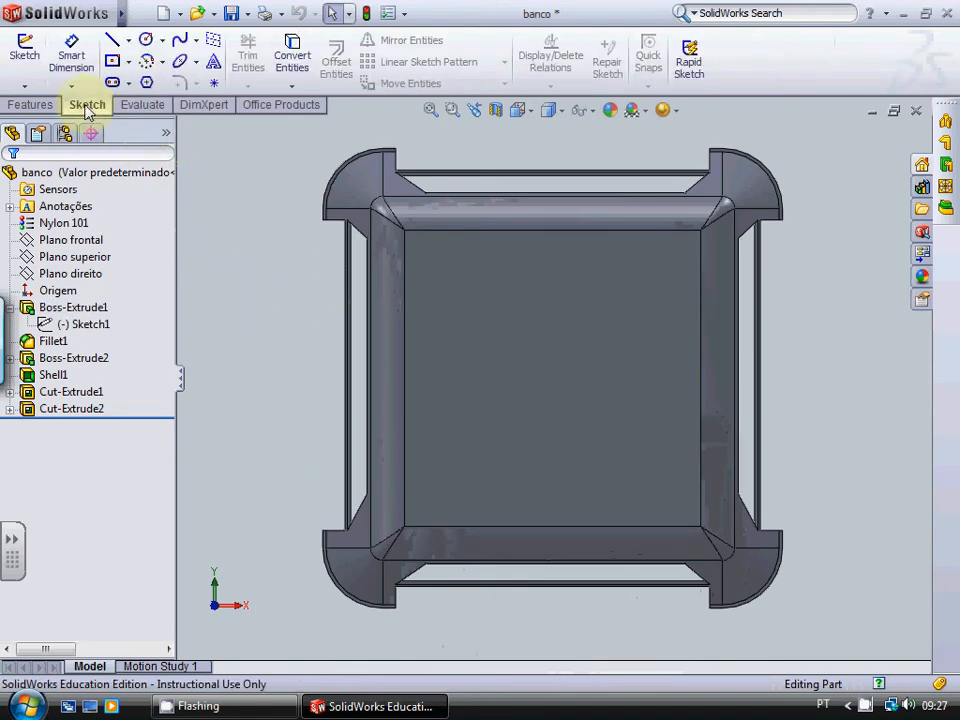
click(147, 83)
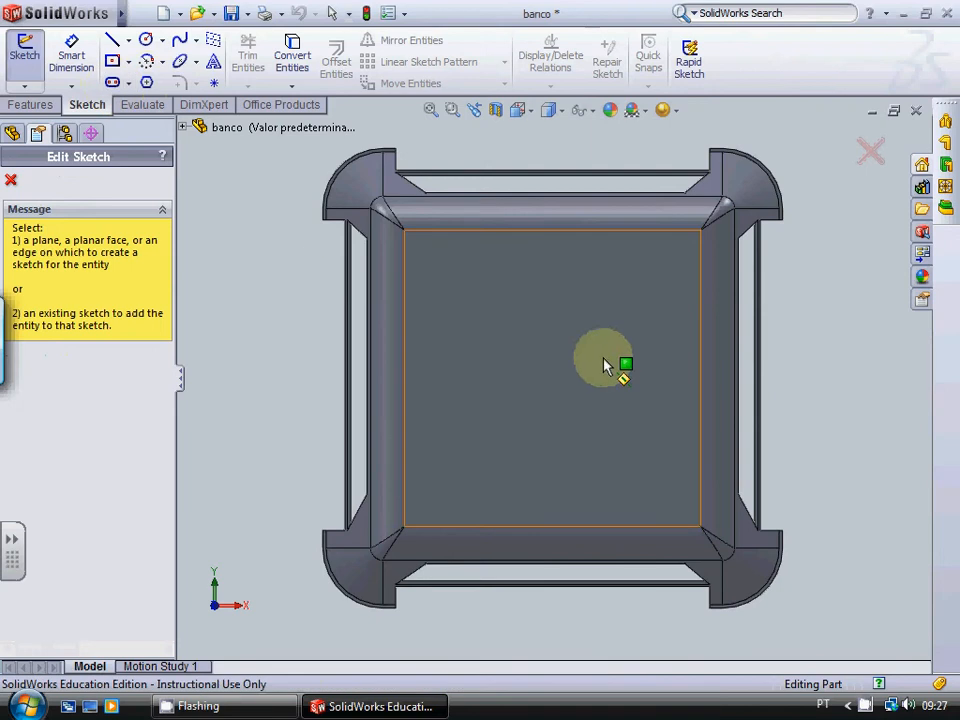
click(557, 370)
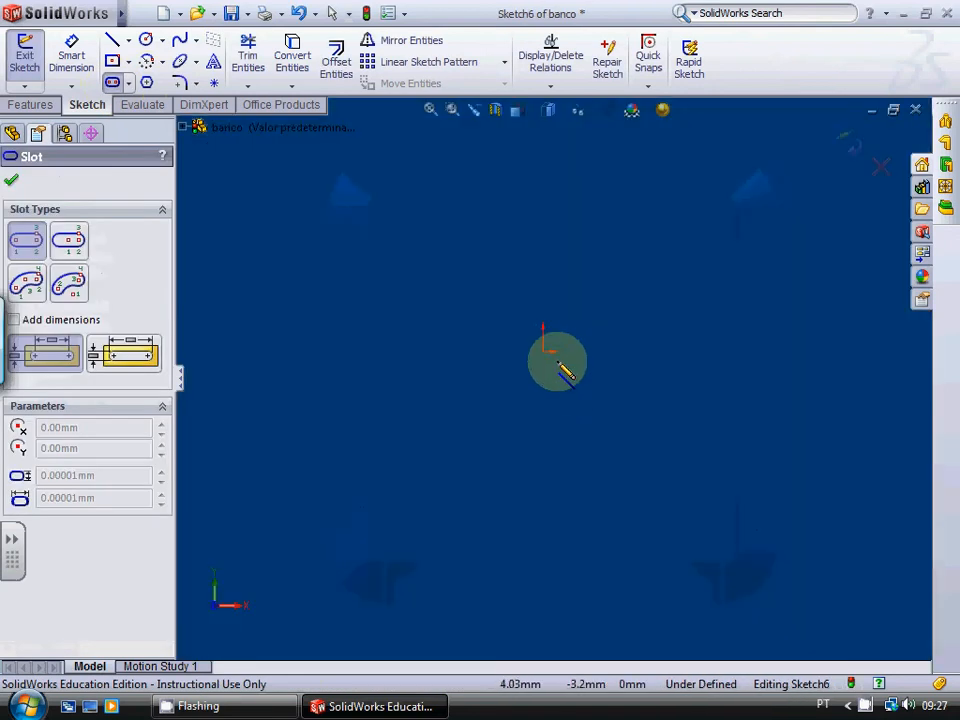
click(450, 351)
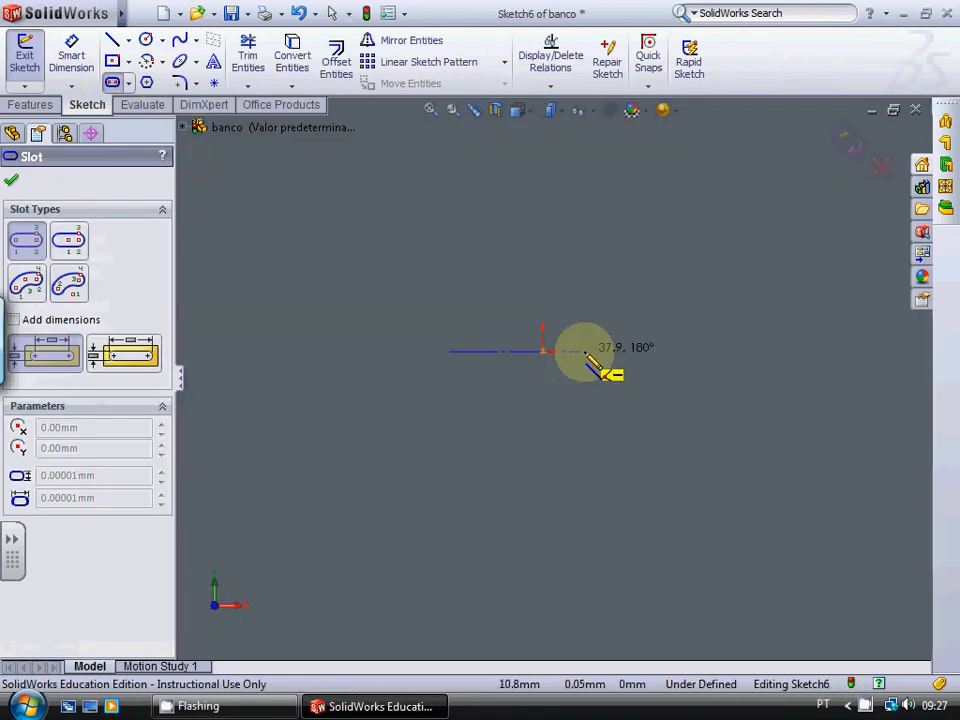
click(653, 351)
click(663, 332)
click(670, 318)
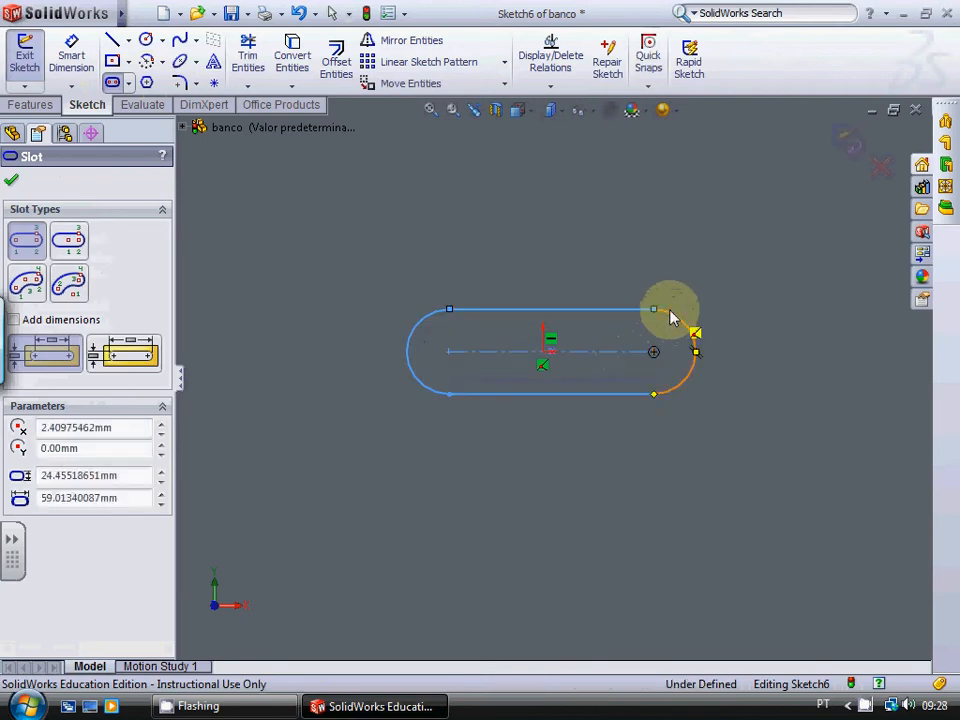
click(11, 180)
key(f)
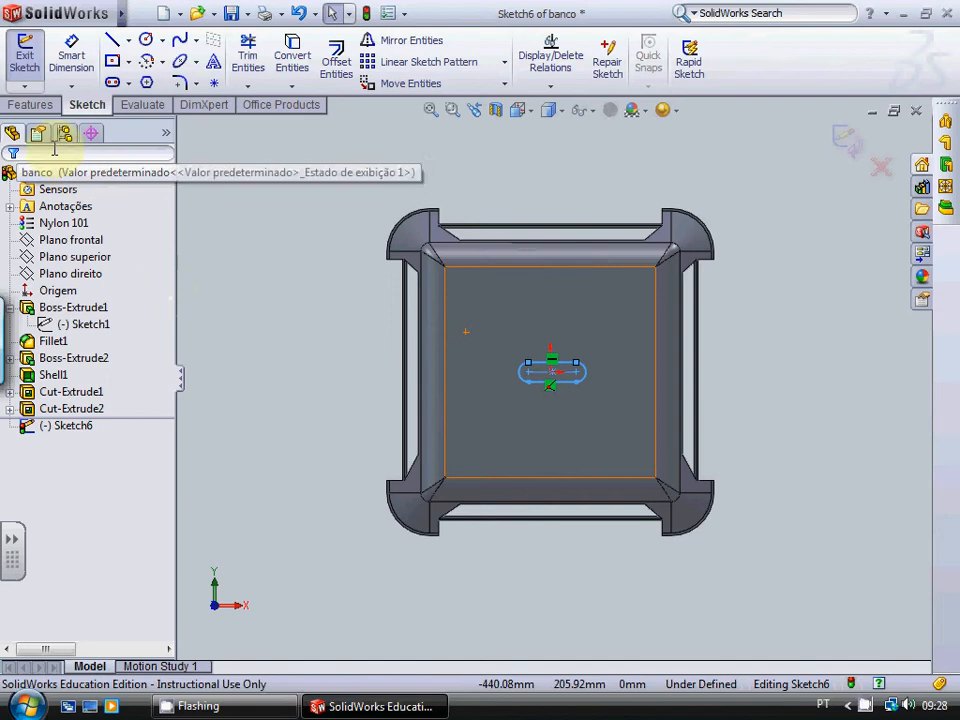
Step: Cut the slot sketch through the seat with an Extruded Cut and check the opening in an angled view
click(35, 106)
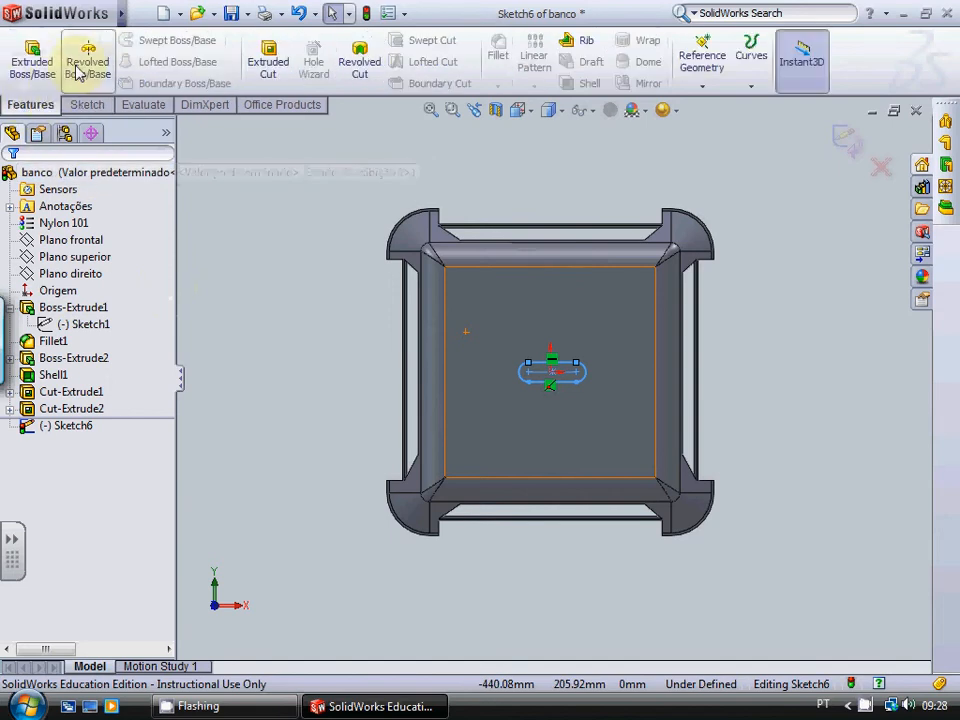
click(267, 60)
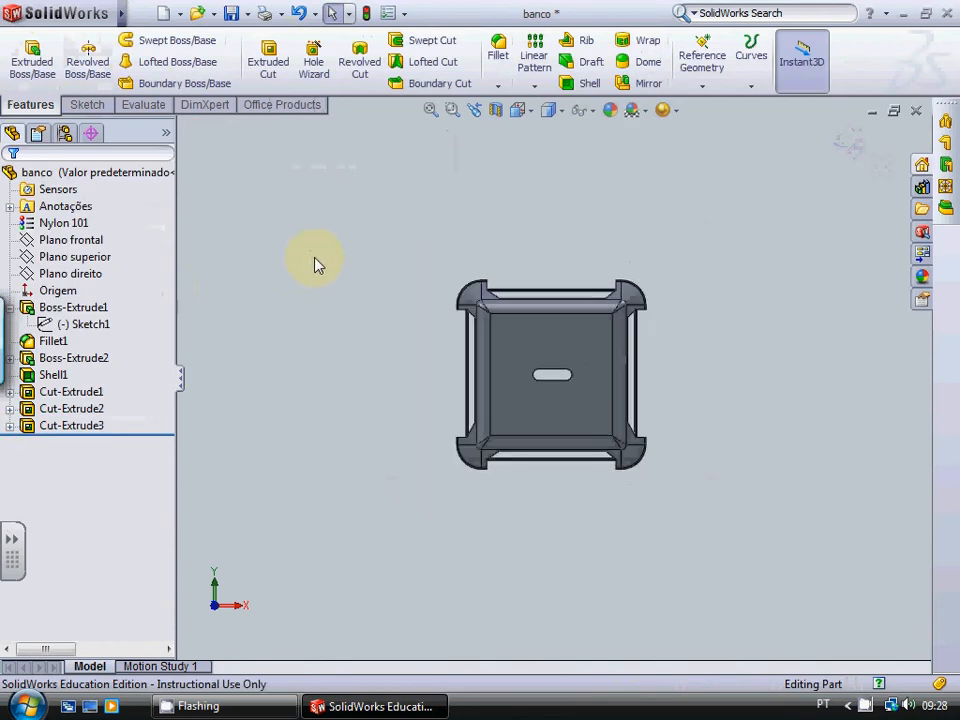
key(Up)
key(Up)
key(Up)
key(Up)
key(Up)
key(Right)
key(Right)
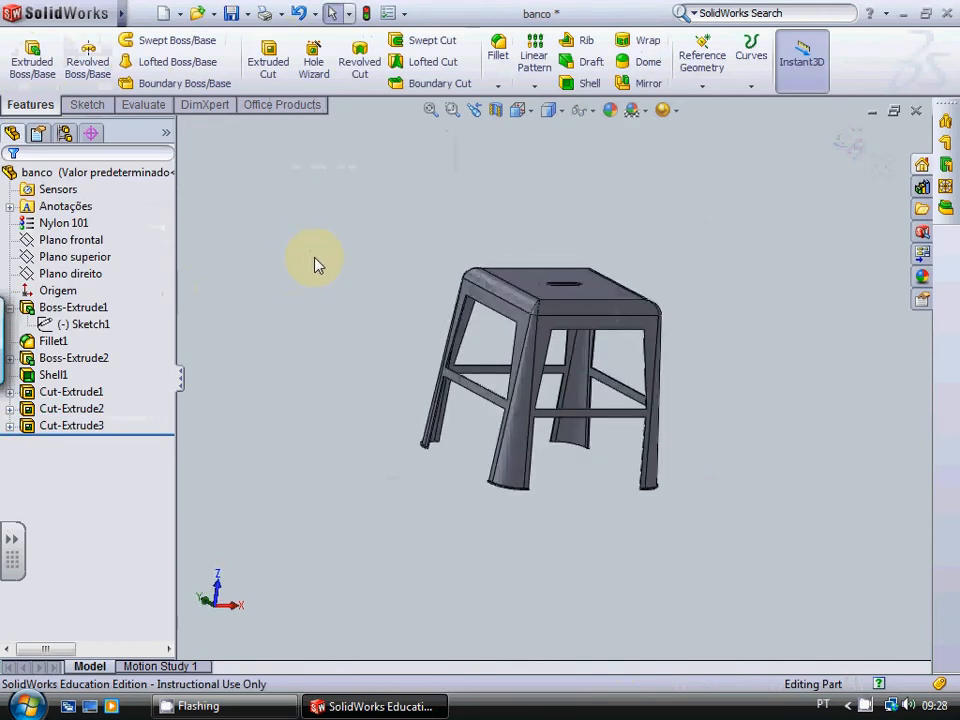
key(Left)
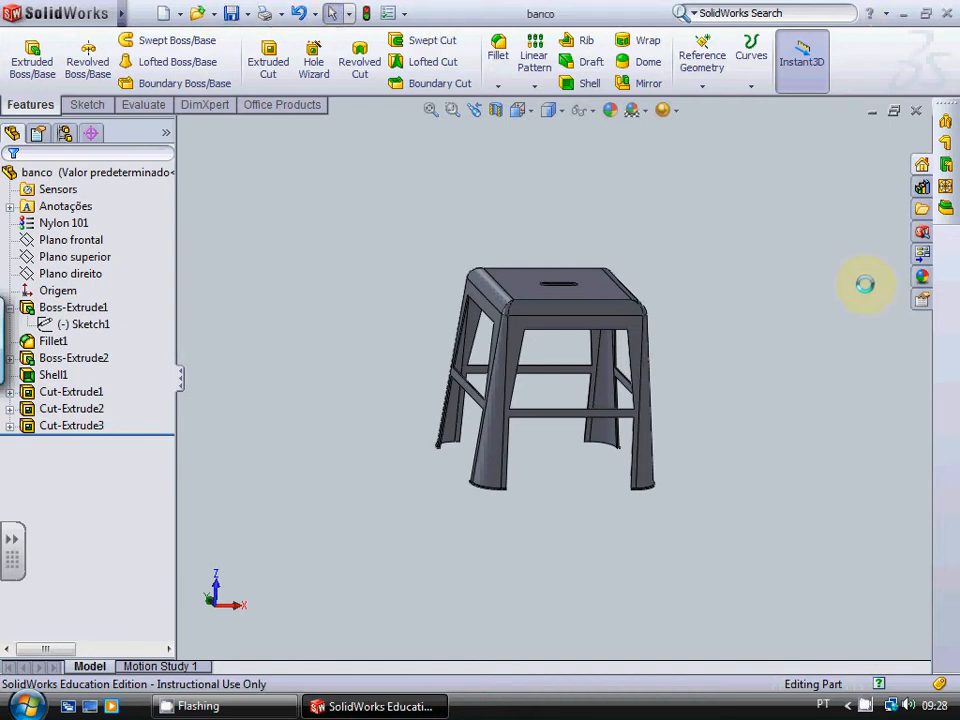
Step: Start a new SimulationXpress study on the slotted stool and proceed to its fixtures stage
click(128, 105)
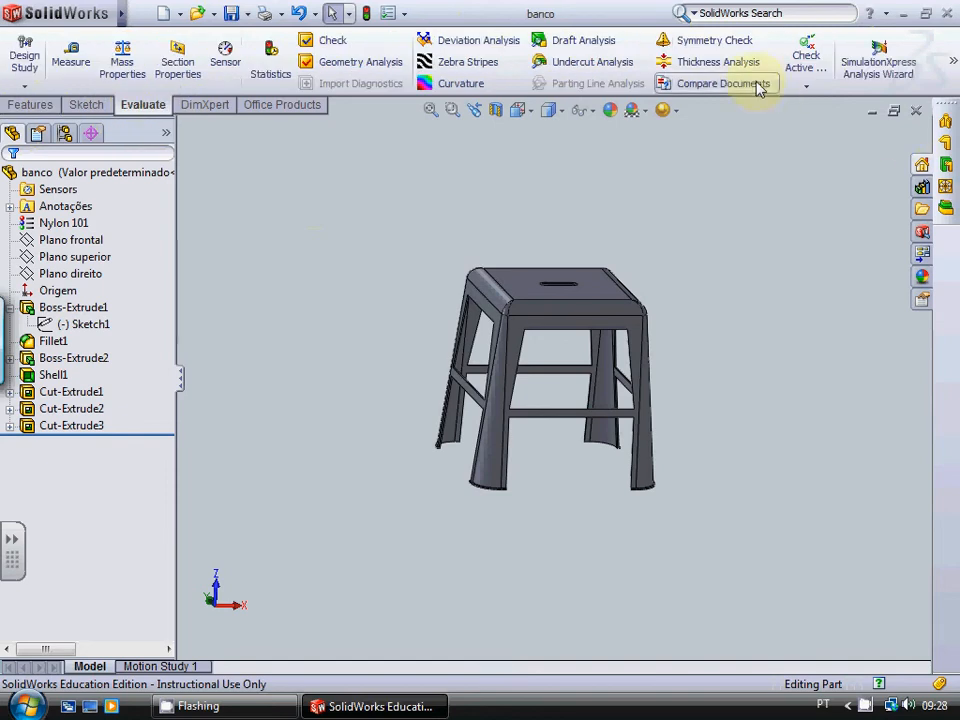
click(878, 64)
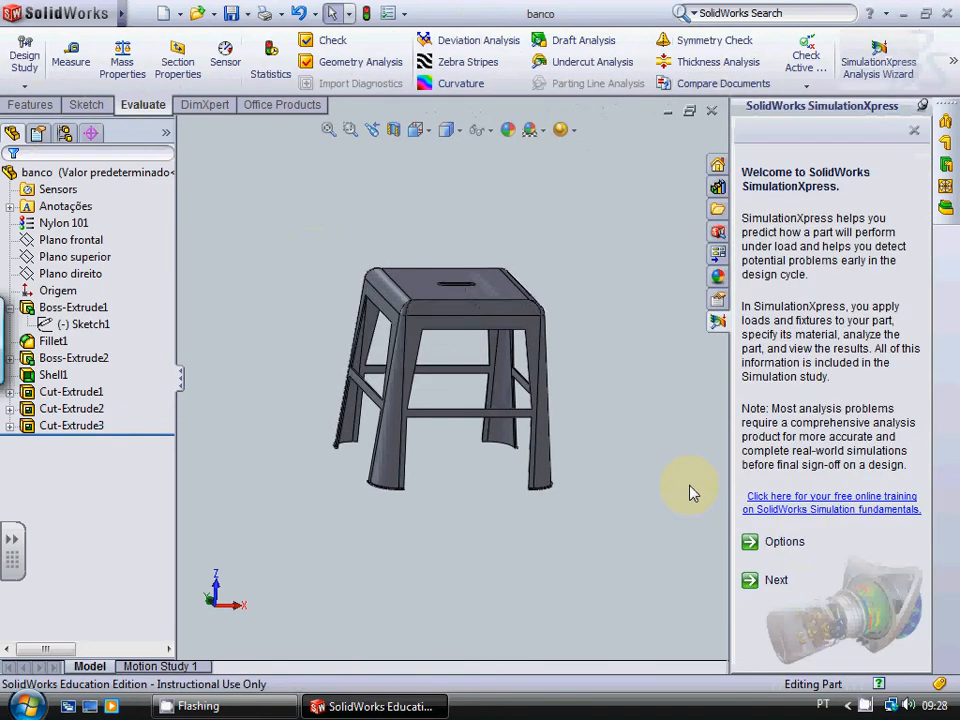
scroll(603, 527, up, 2)
middle_drag(604, 526, 539, 437)
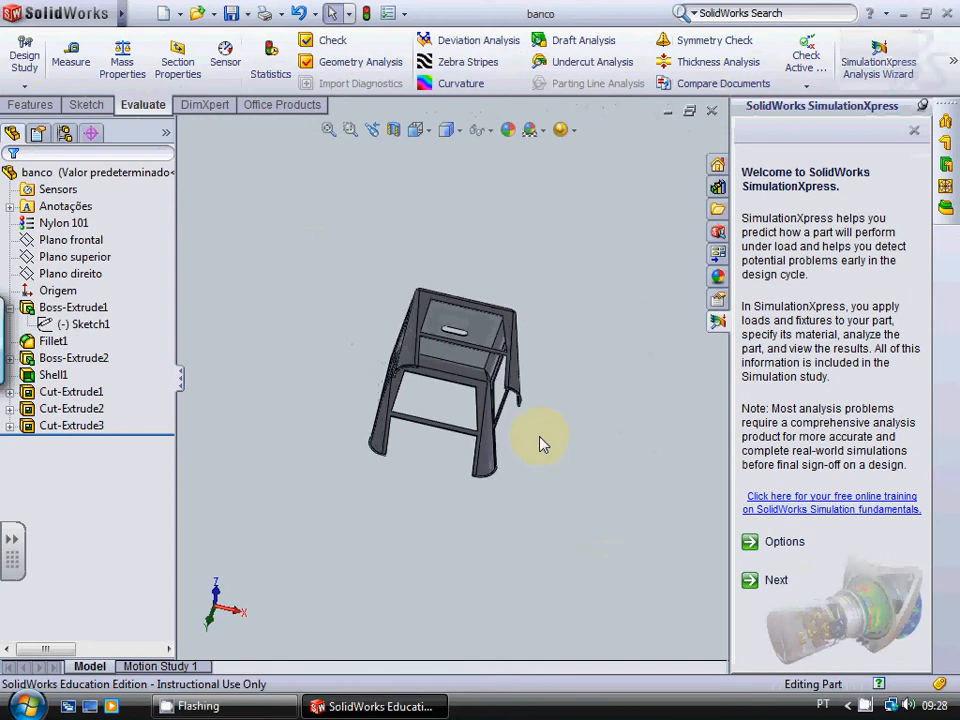
scroll(412, 376, down, 5)
scroll(412, 380, down, 5)
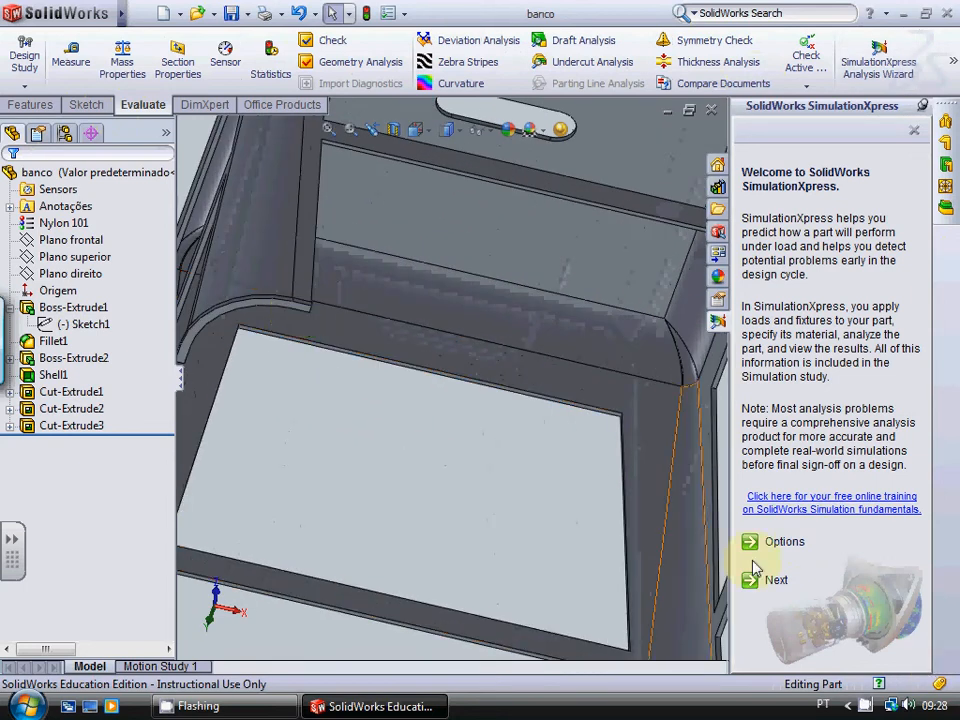
click(776, 581)
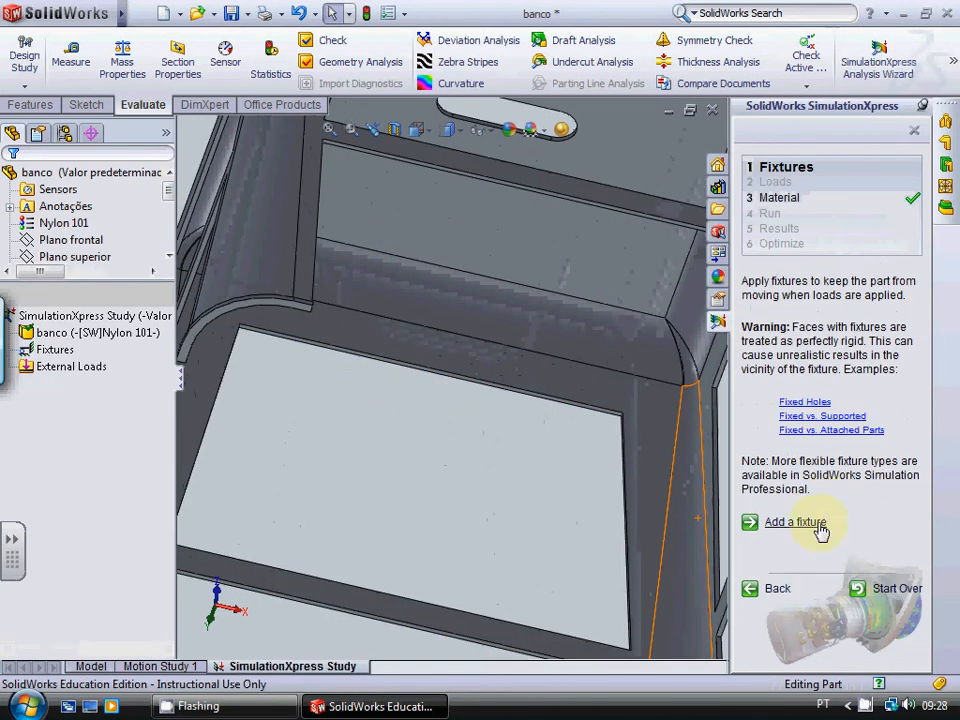
Step: Begin a fixed-geometry fixture with the bottom faces of two of the stool's feet
click(796, 522)
scroll(255, 323, down, 5)
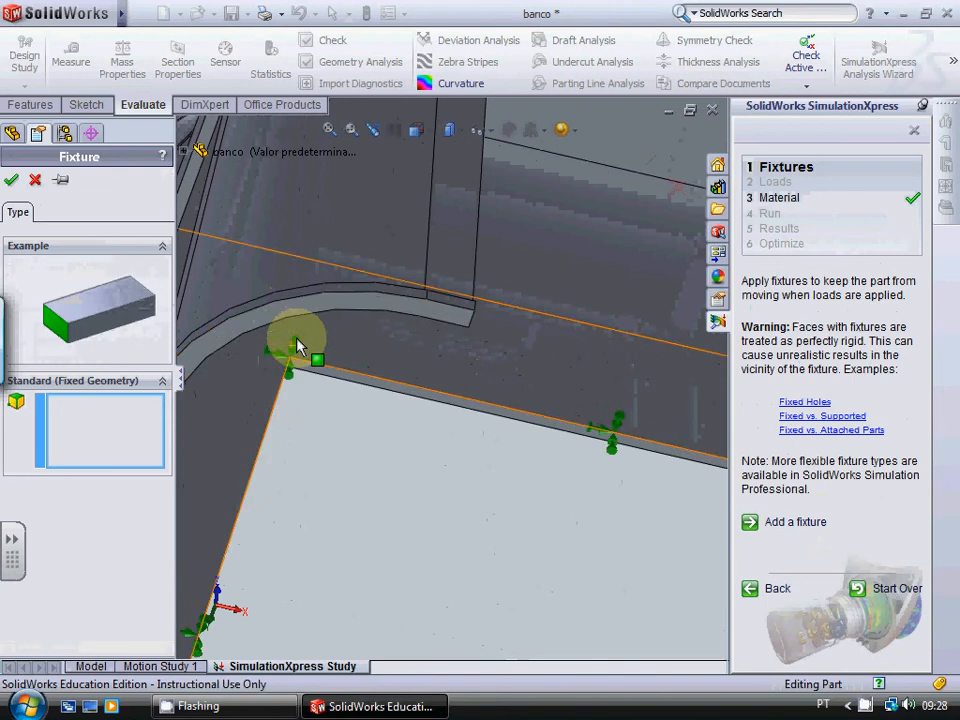
click(300, 320)
scroll(297, 317, up, 8)
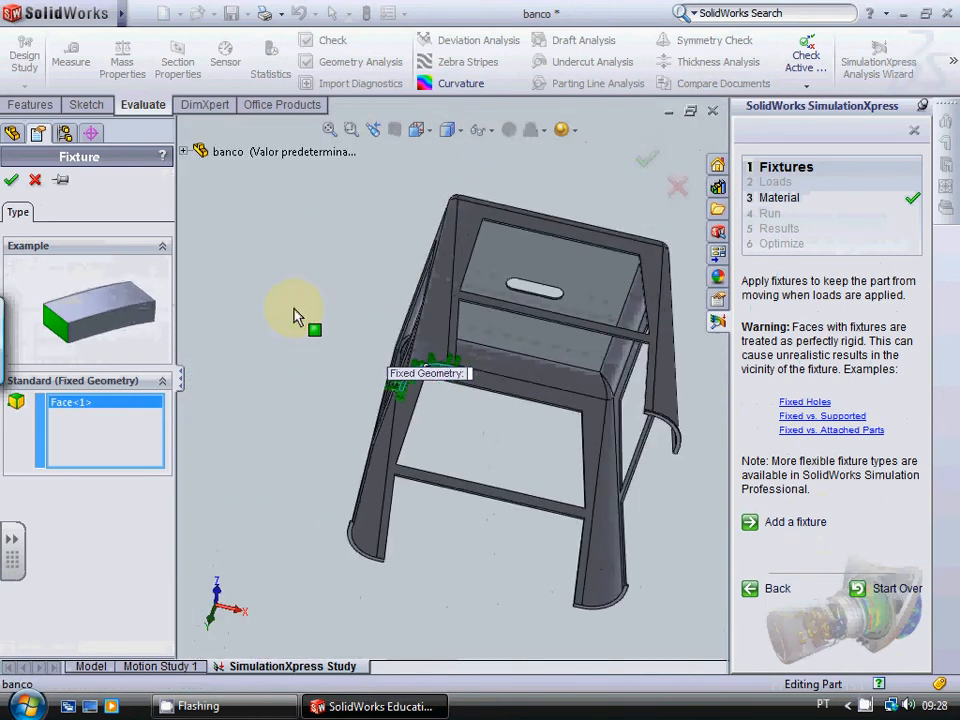
scroll(591, 549, down, 6)
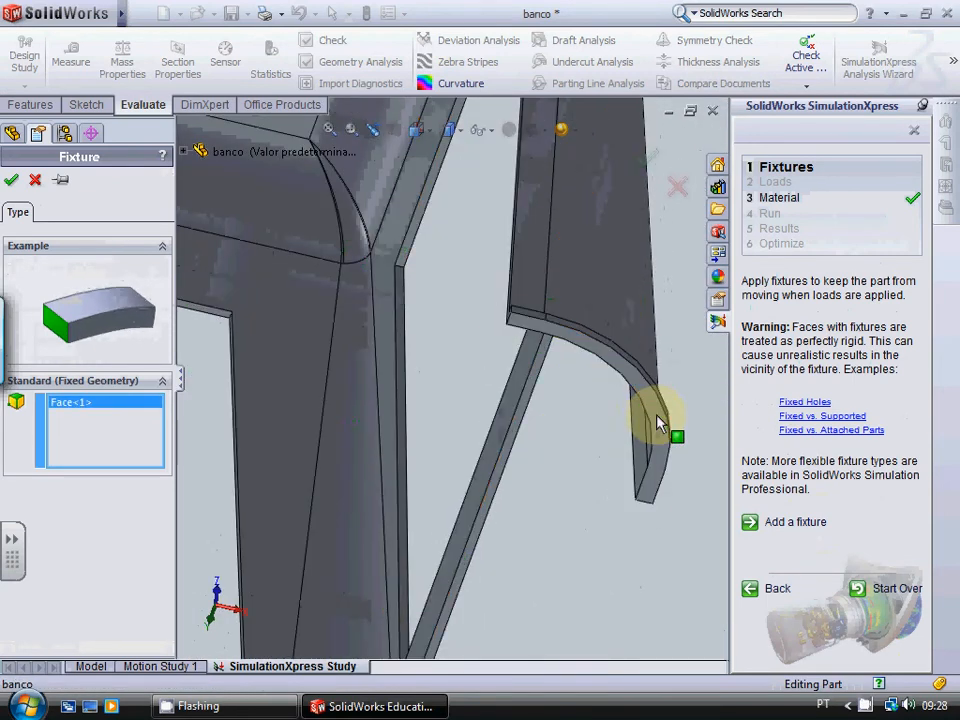
click(647, 420)
scroll(627, 503, up, 2)
scroll(600, 550, up, 4)
Step: Include the bottom faces of the remaining two feet and apply the fixture to all four legs
scroll(429, 570, down, 6)
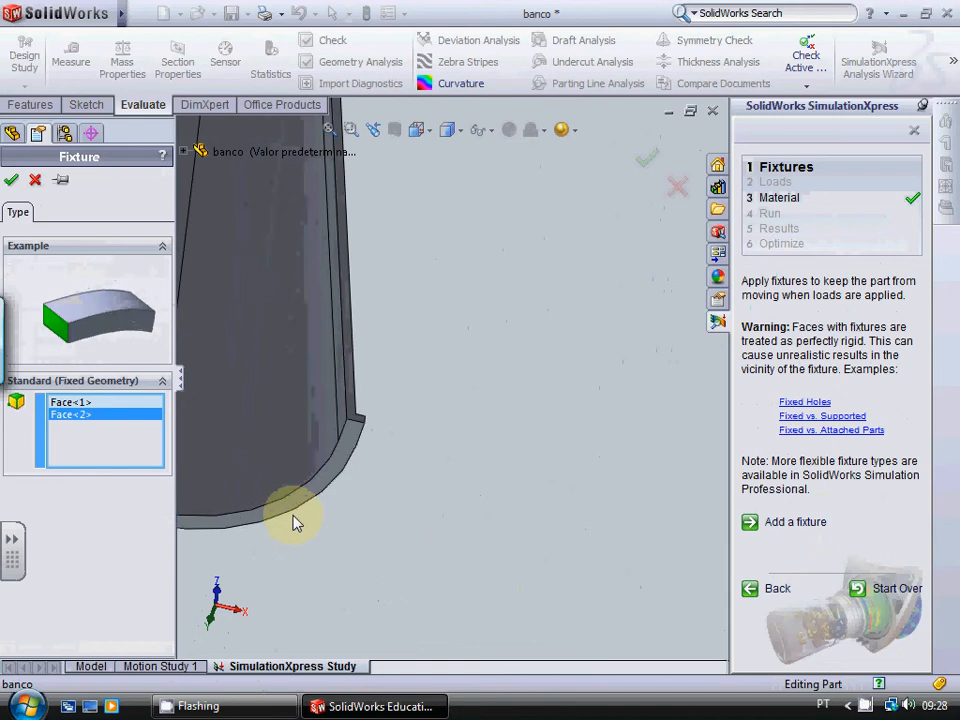
click(287, 517)
scroll(288, 510, up, 5)
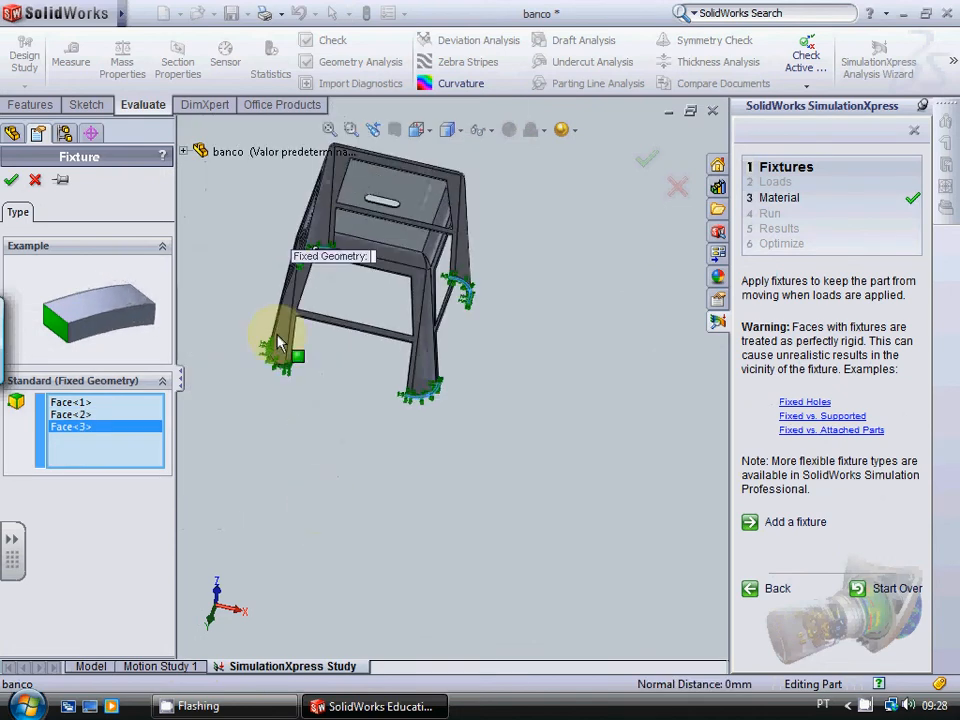
scroll(295, 385, down, 5)
scroll(350, 420, down, 3)
click(510, 467)
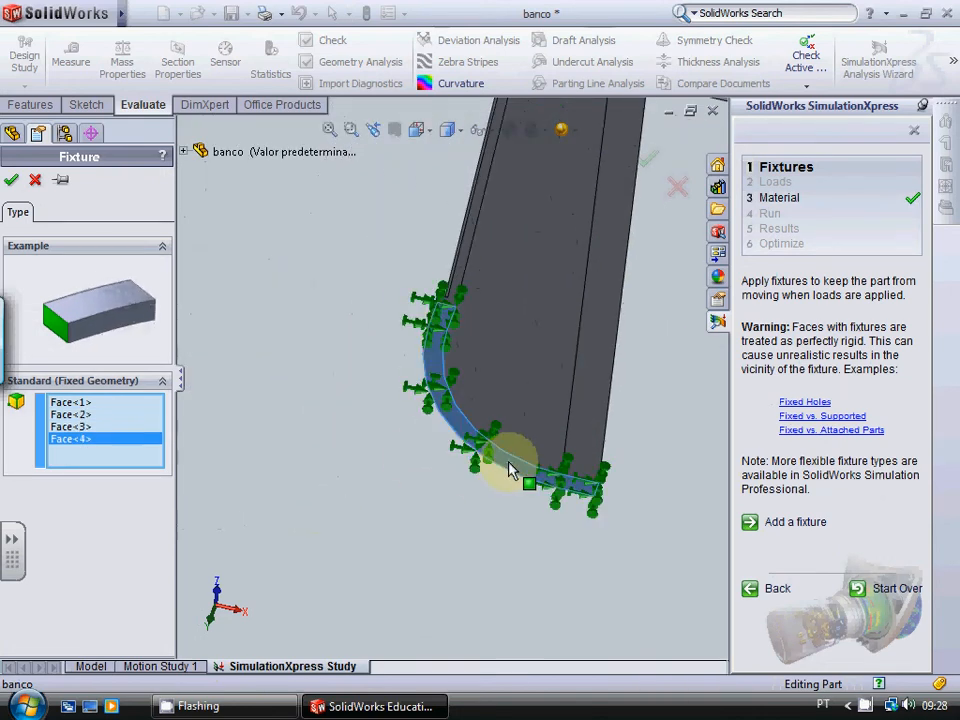
click(11, 179)
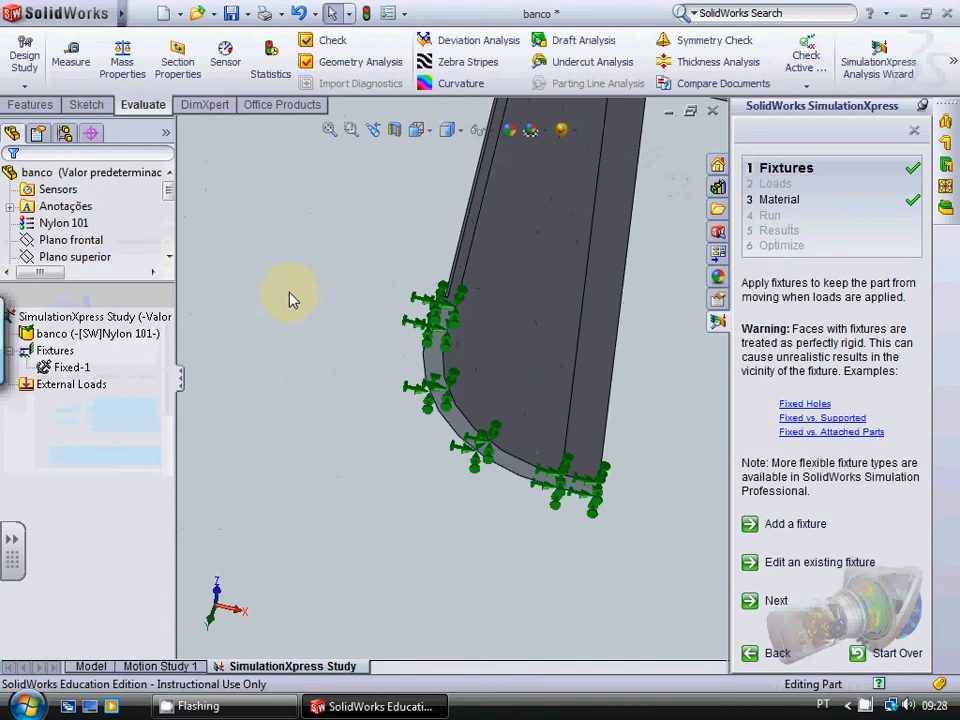
Step: Apply a 1000 N force normal to the seat's top face, pushing down on the stool
scroll(278, 290, up, 5)
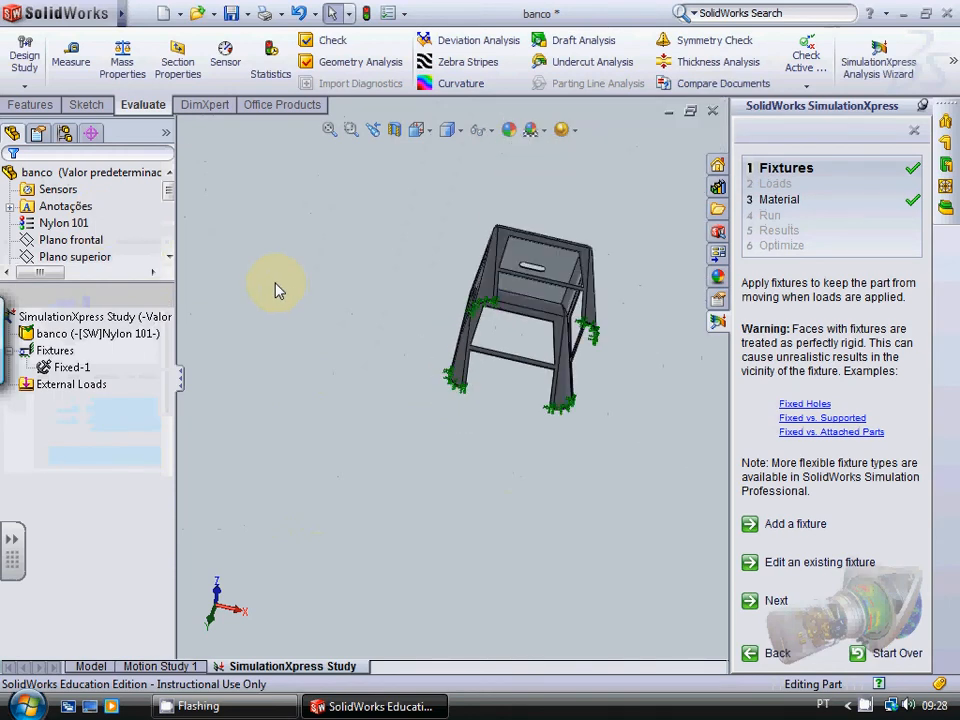
middle_drag(278, 290, 300, 306)
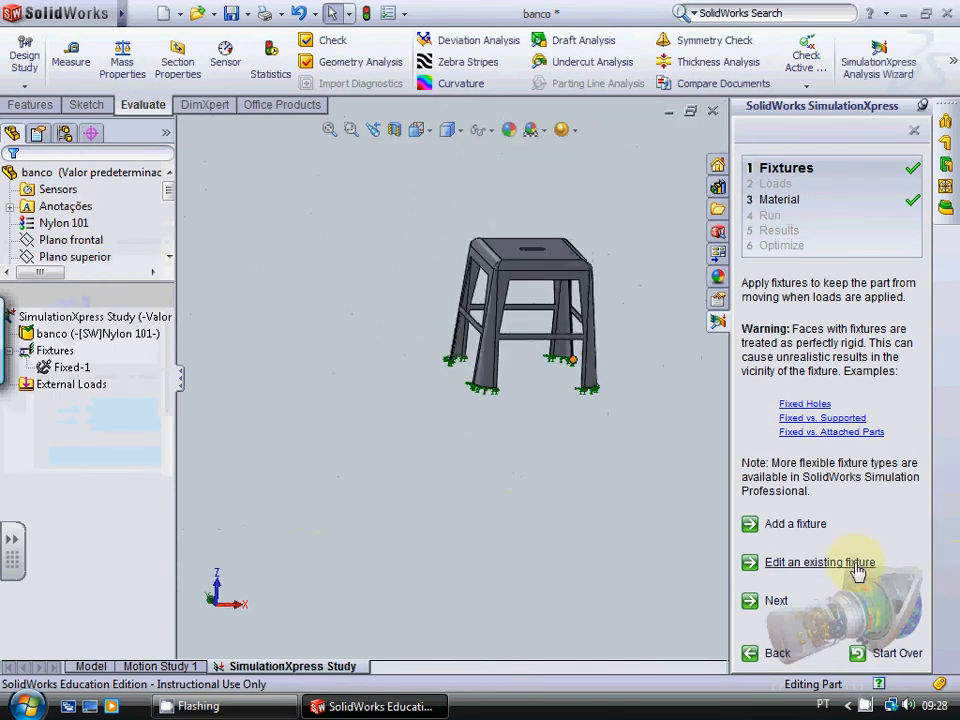
click(777, 603)
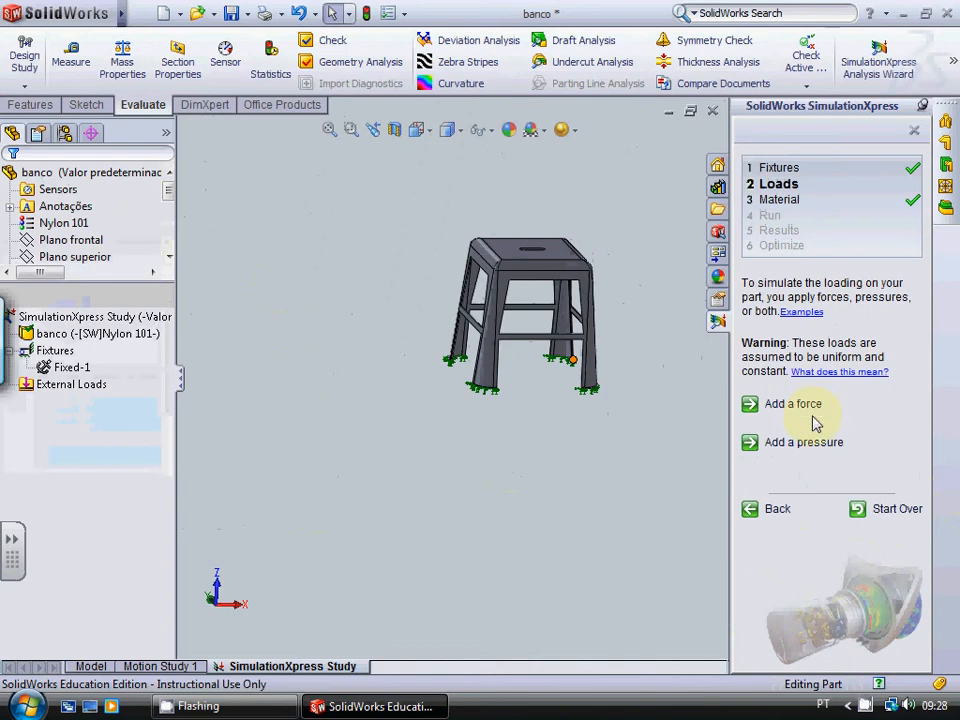
click(812, 408)
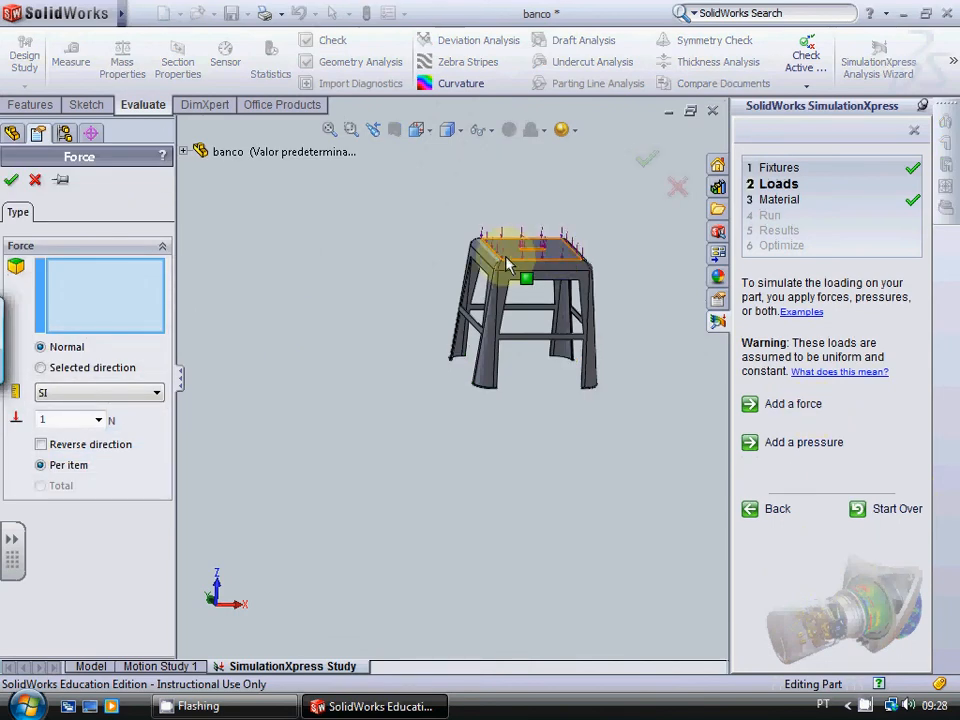
click(522, 266)
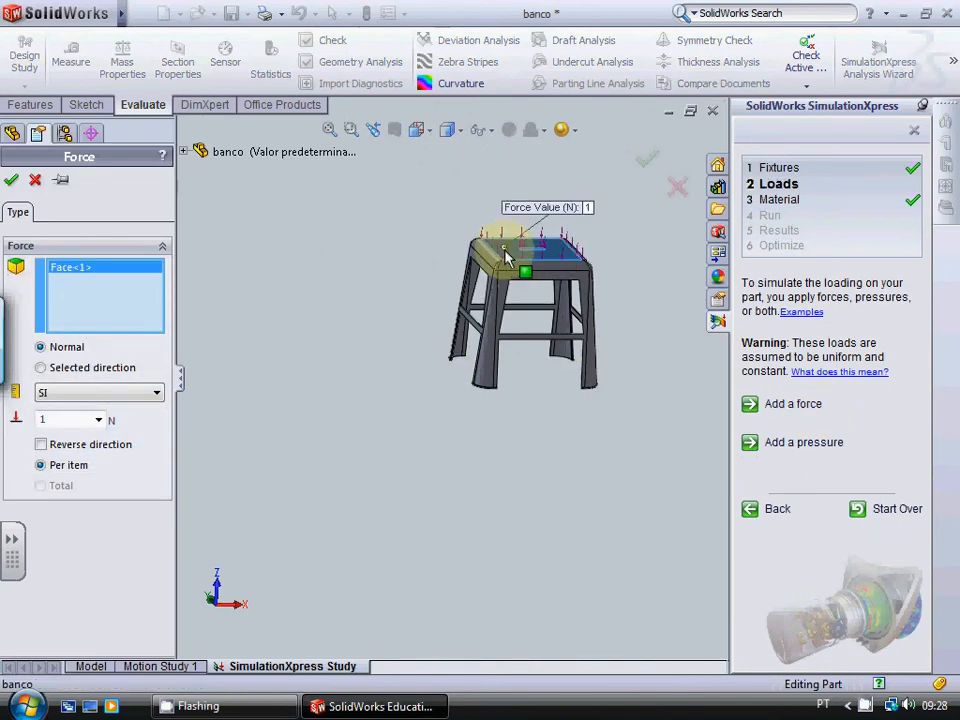
double_click(81, 419)
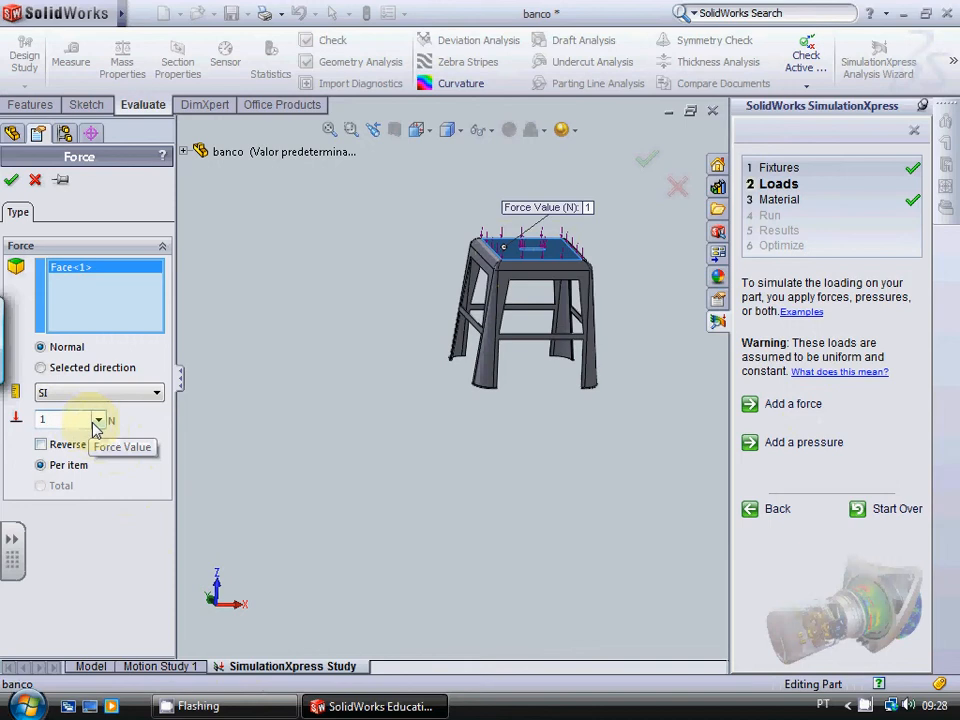
text(100)
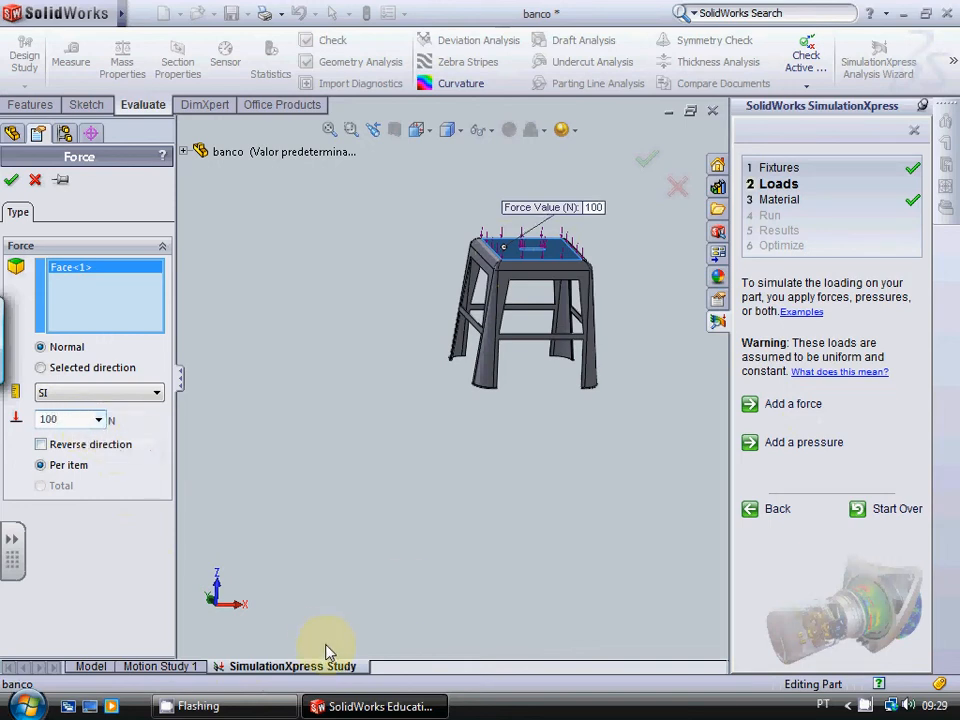
text(0)
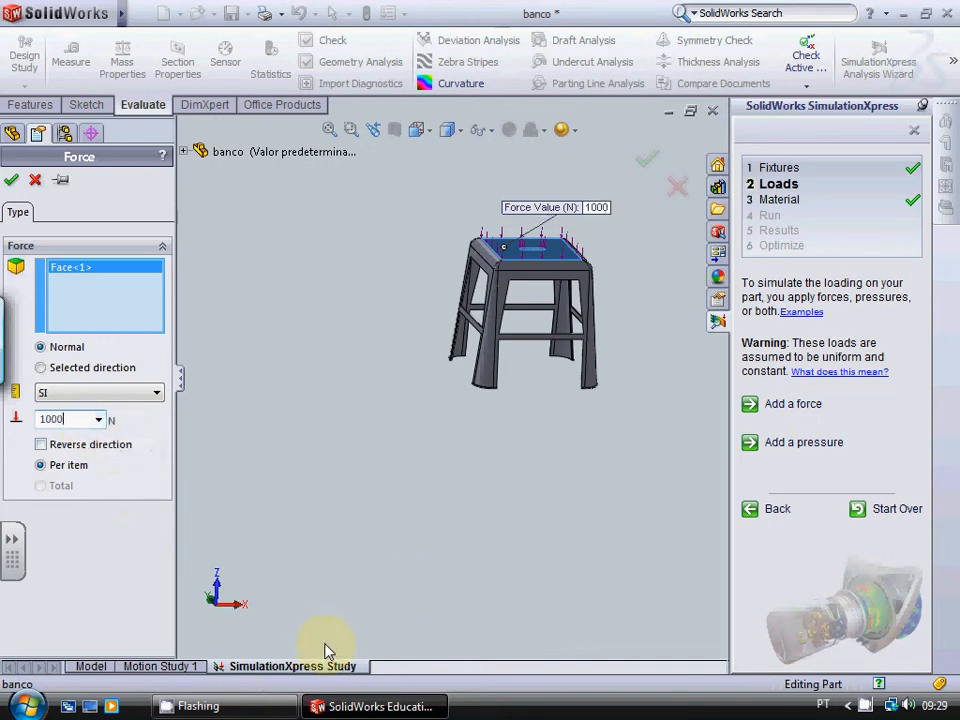
click(12, 182)
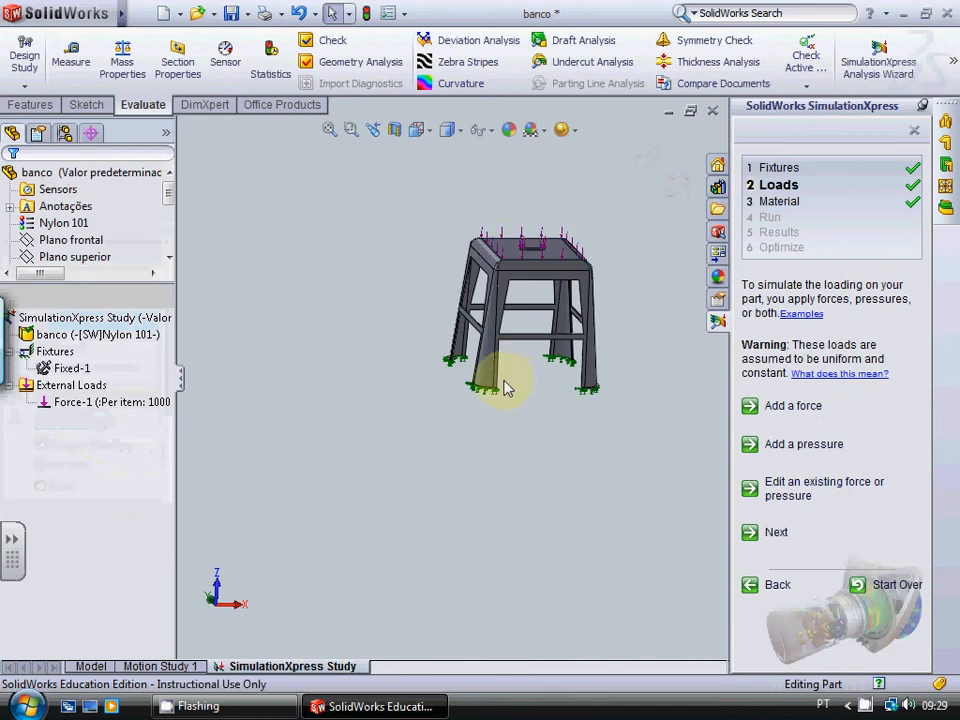
Step: Keep Nylon 101 as the material and run the simulation with the default settings
click(776, 535)
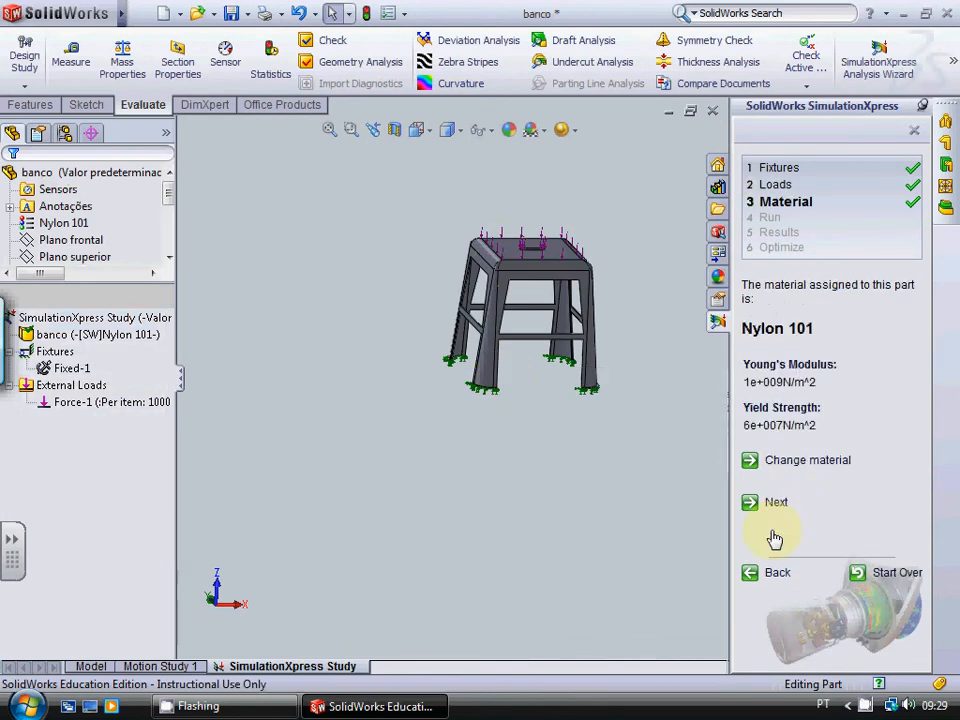
click(776, 503)
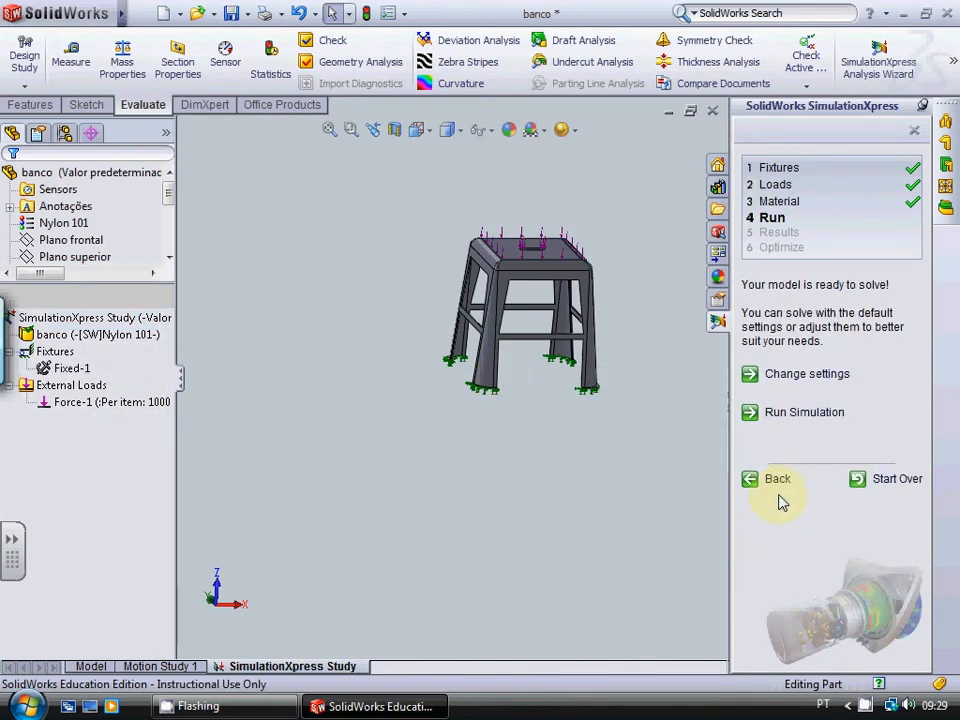
click(806, 412)
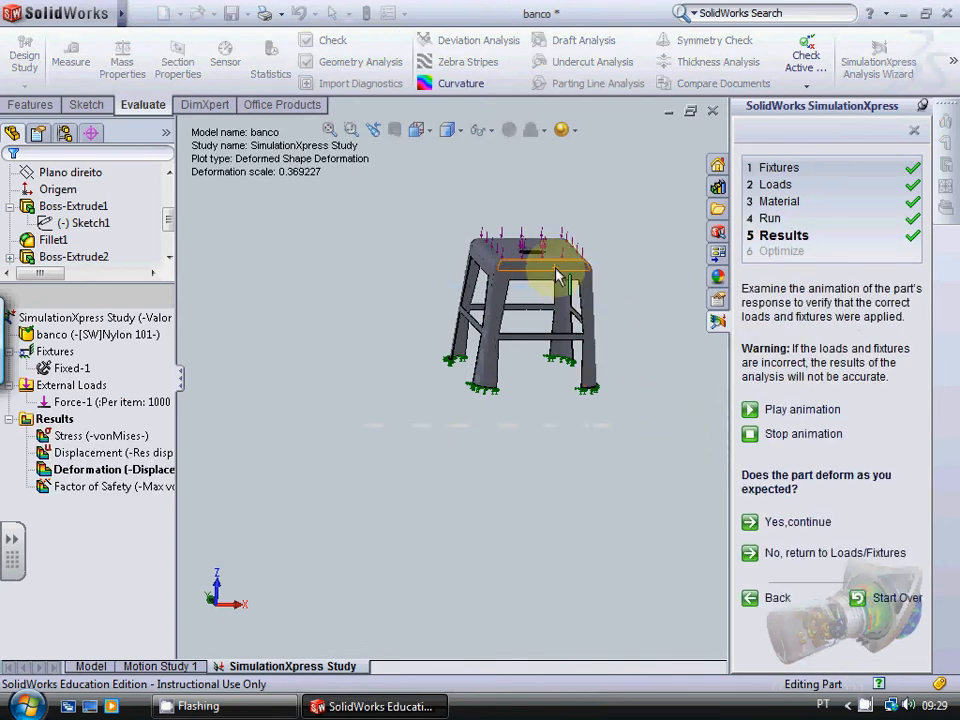
Step: Inspect the deformed shape, accept it as expected, and review the lowest factor of safety for the slotted seat
scroll(555, 270, down, 5)
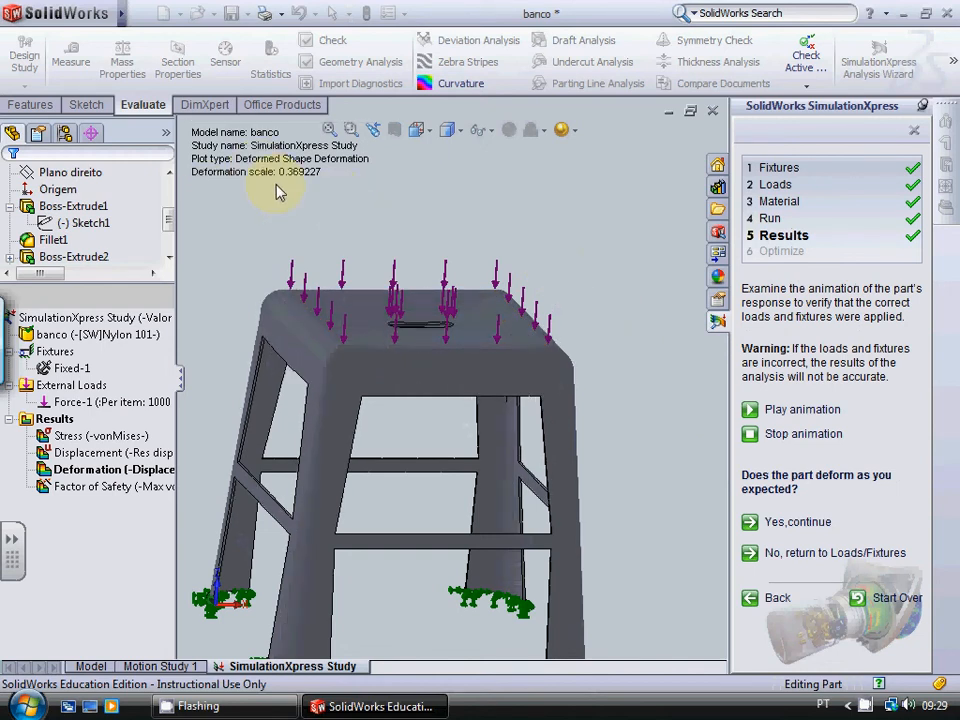
click(796, 522)
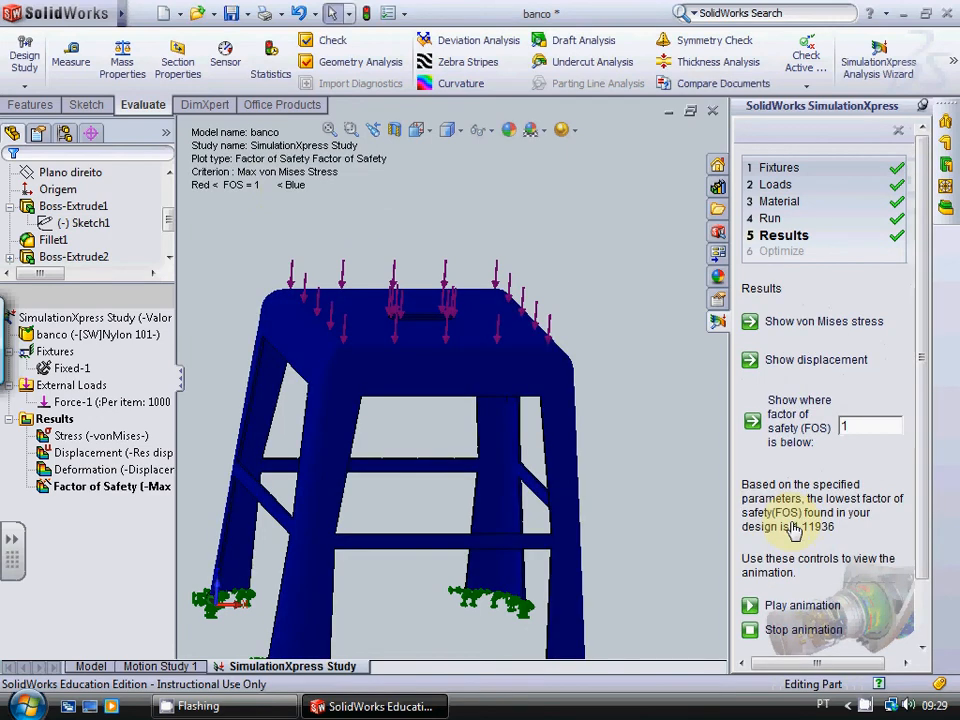
click(875, 425)
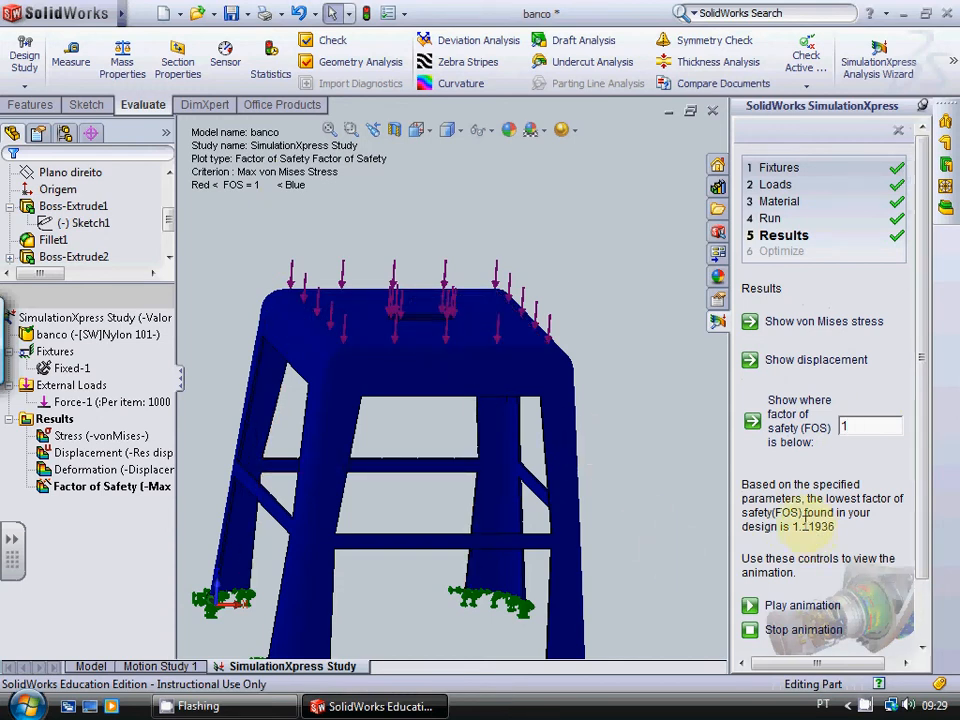
click(861, 427)
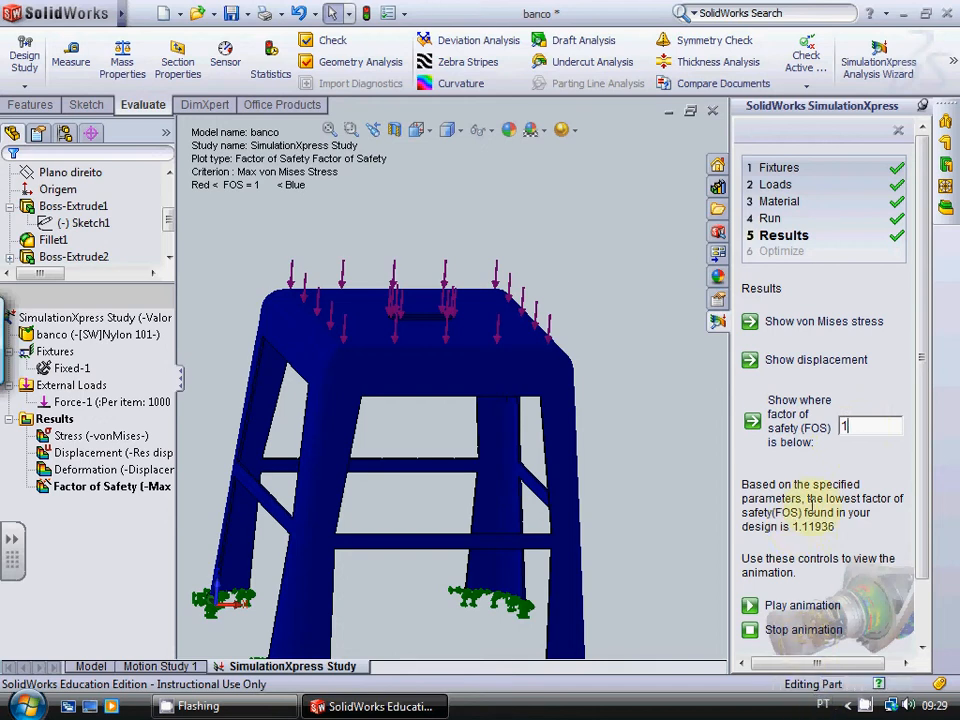
Step: Show the von Mises stress plot and examine the stress around the slot's ends against the colour scale and yield strength
click(812, 322)
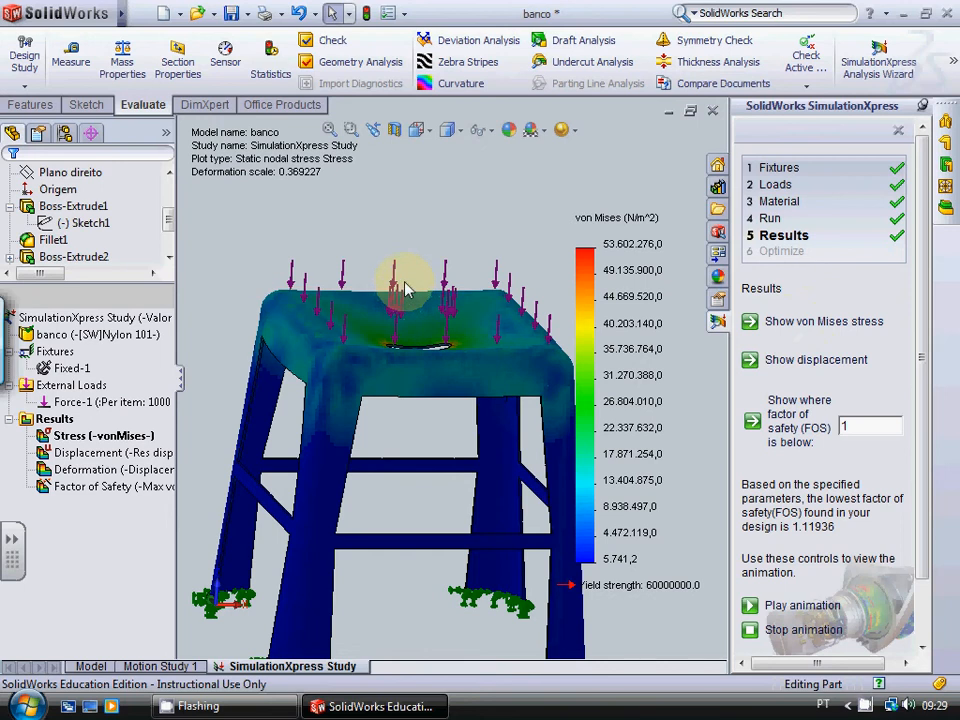
middle_drag(405, 289, 430, 420)
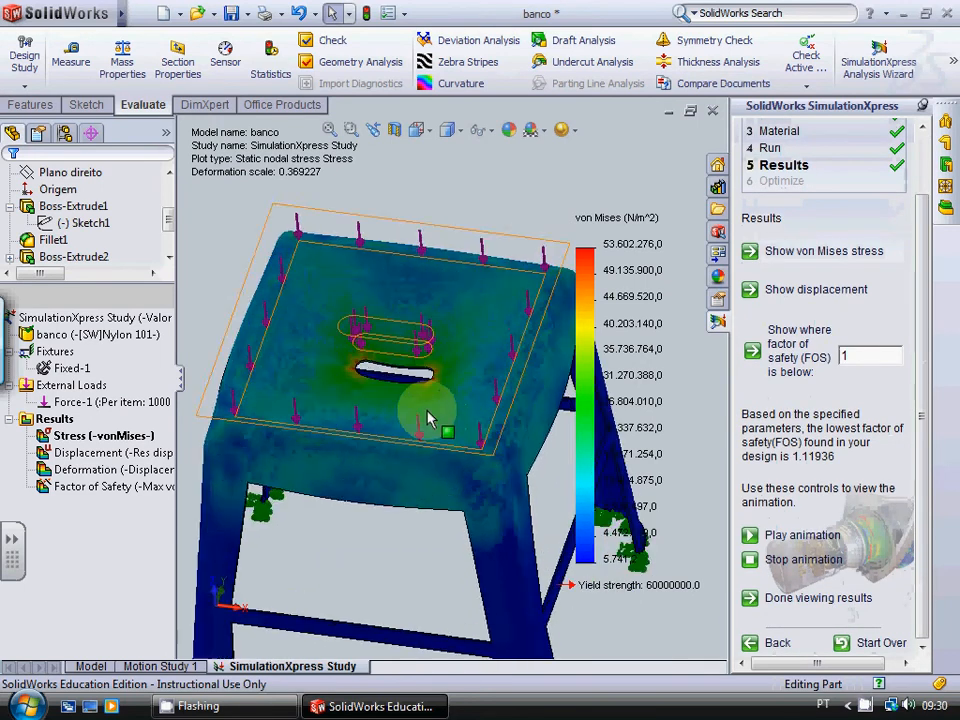
scroll(428, 418, down, 5)
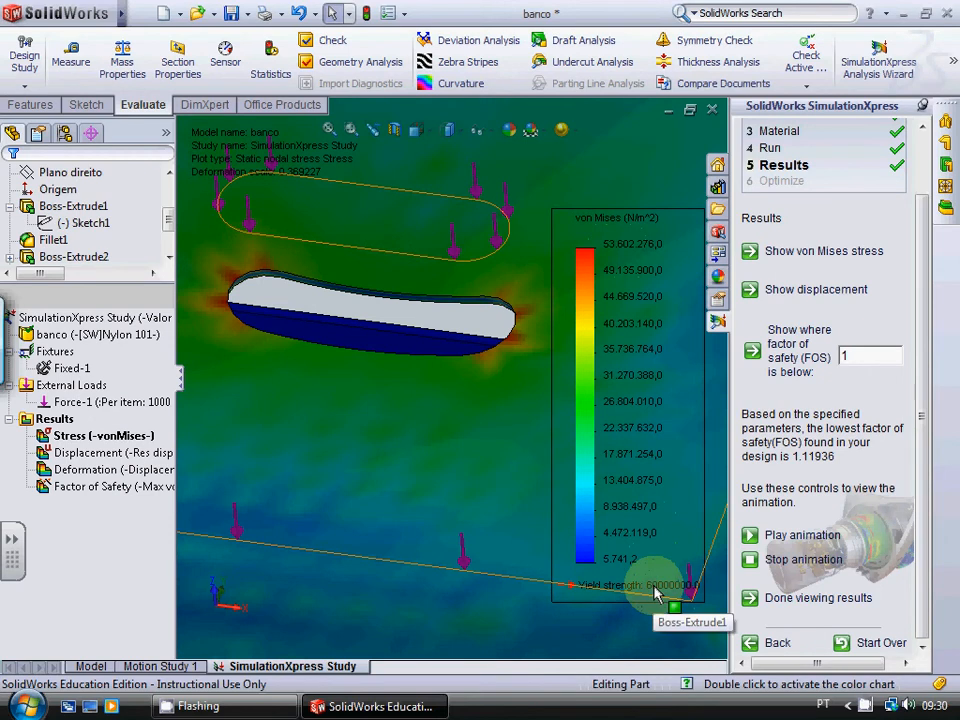
key(f)
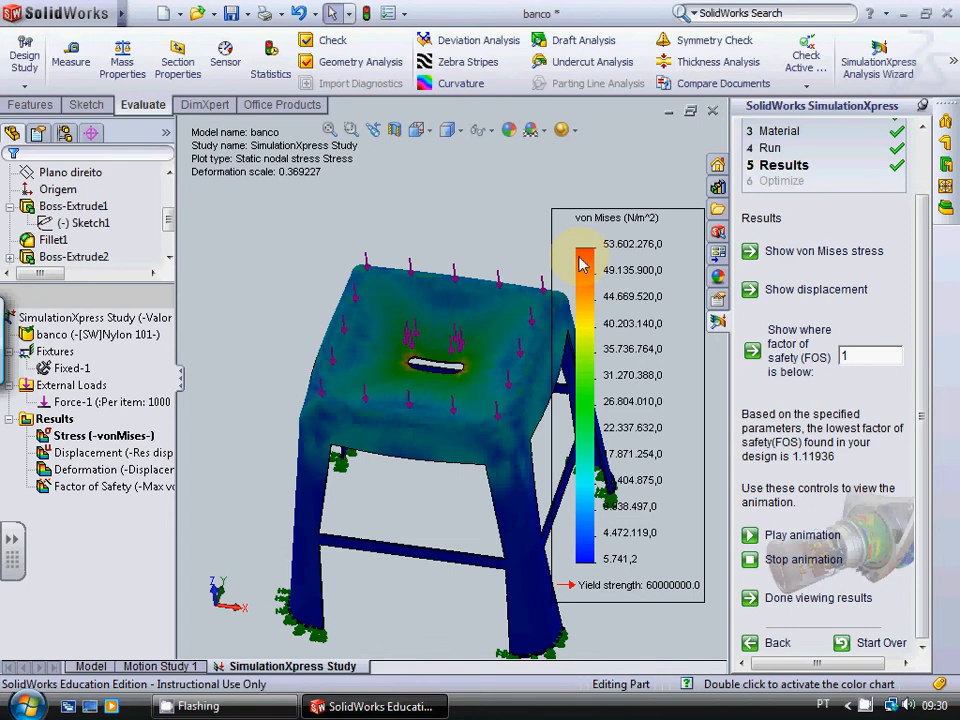
scroll(580, 257, up, 6)
scroll(557, 301, down, 4)
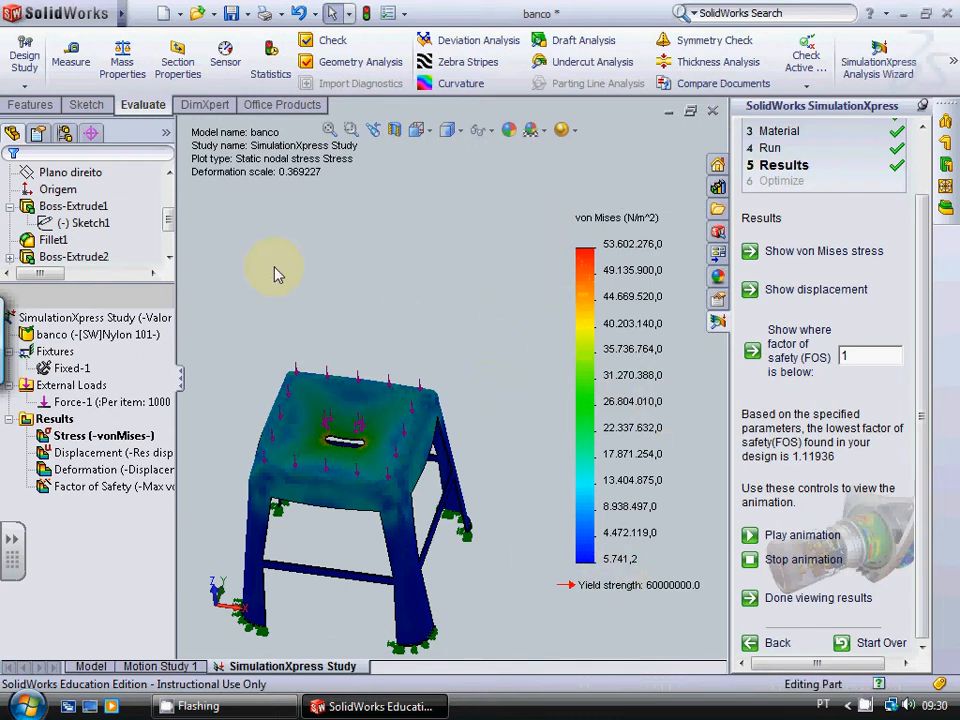
scroll(274, 269, up, 3)
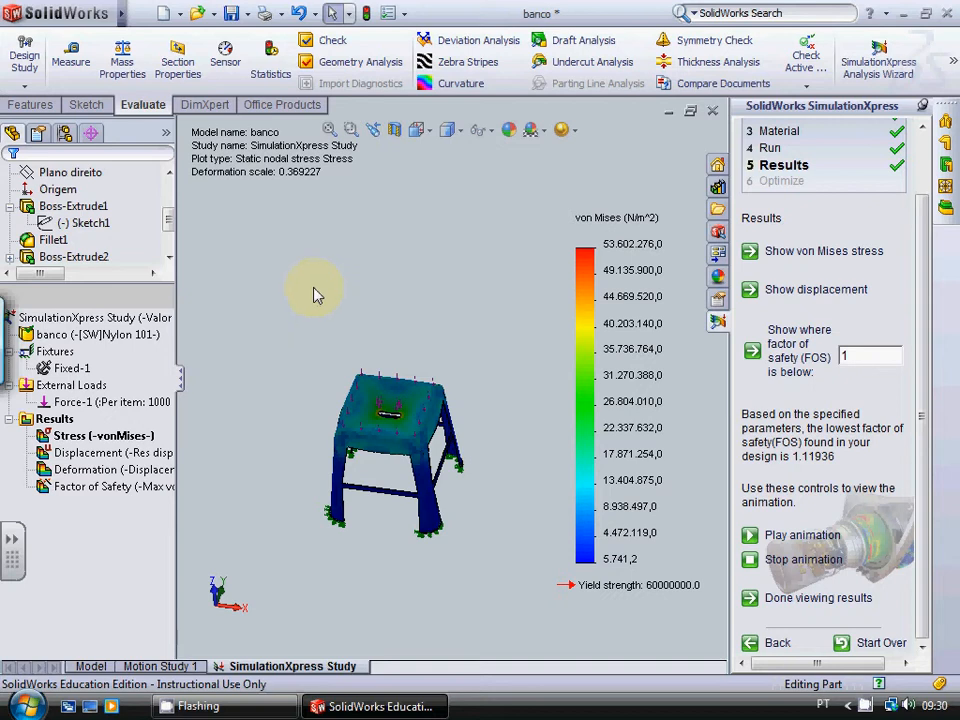
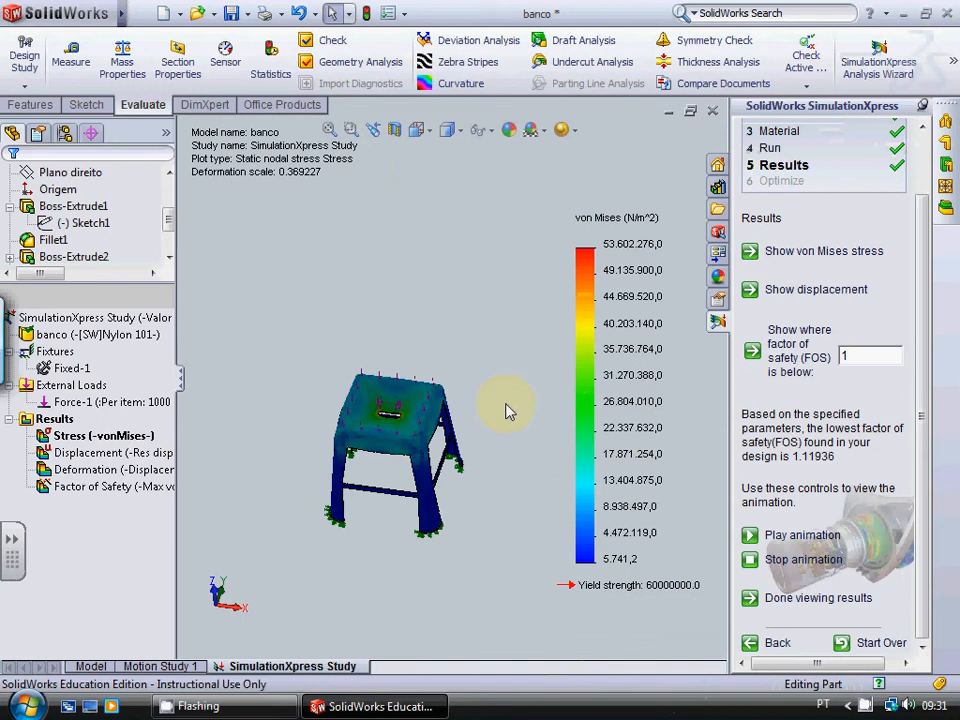
Step: Close the SimulationXpress study and return to the plain stool model
scroll(407, 257, up, 3)
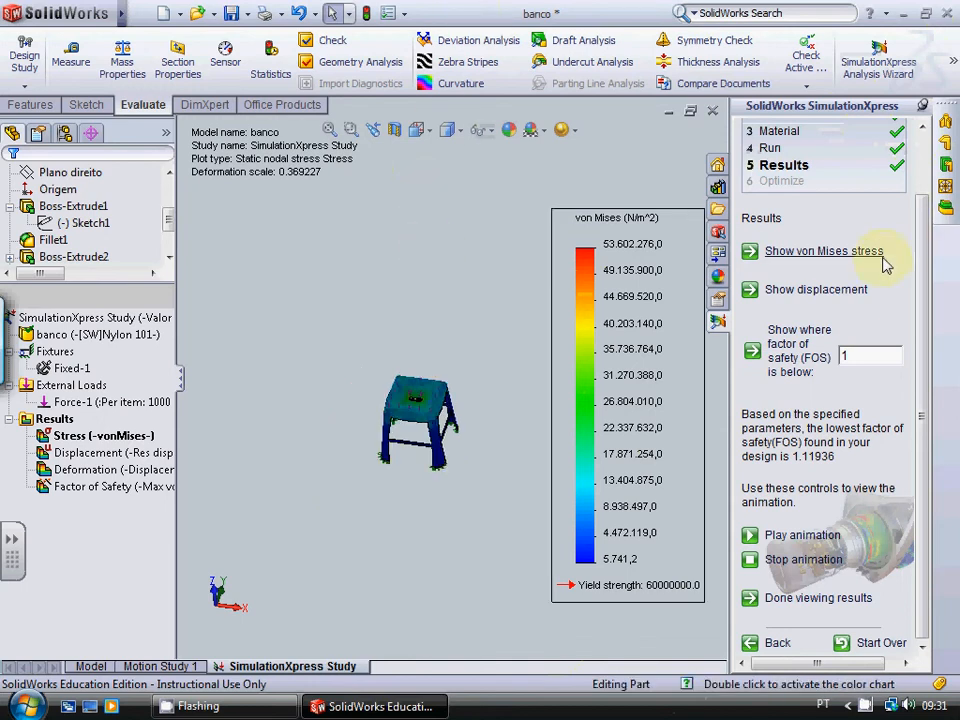
scroll(883, 257, up, 2)
drag(921, 256, 926, 141)
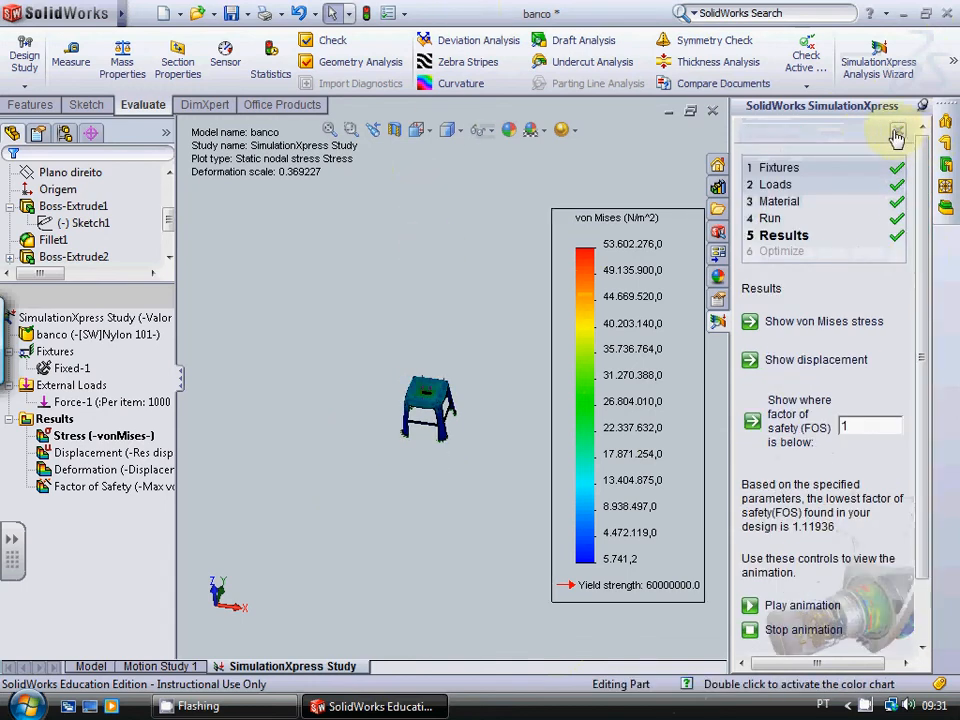
click(897, 135)
click(538, 393)
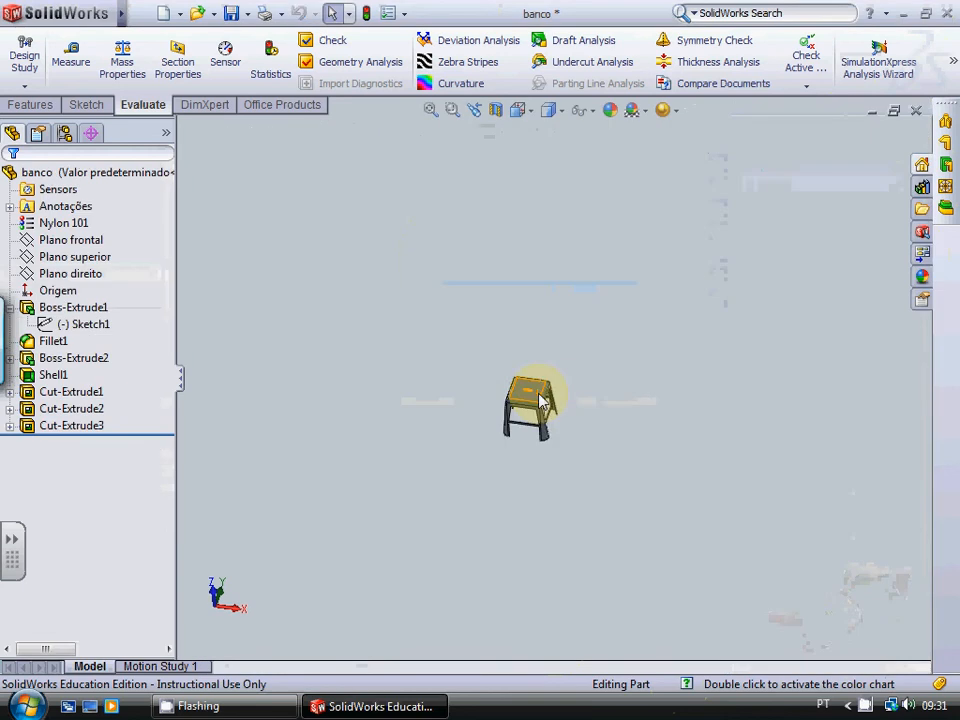
Step: Orient the view normal to the stool seat's top face
scroll(542, 369, down, 10)
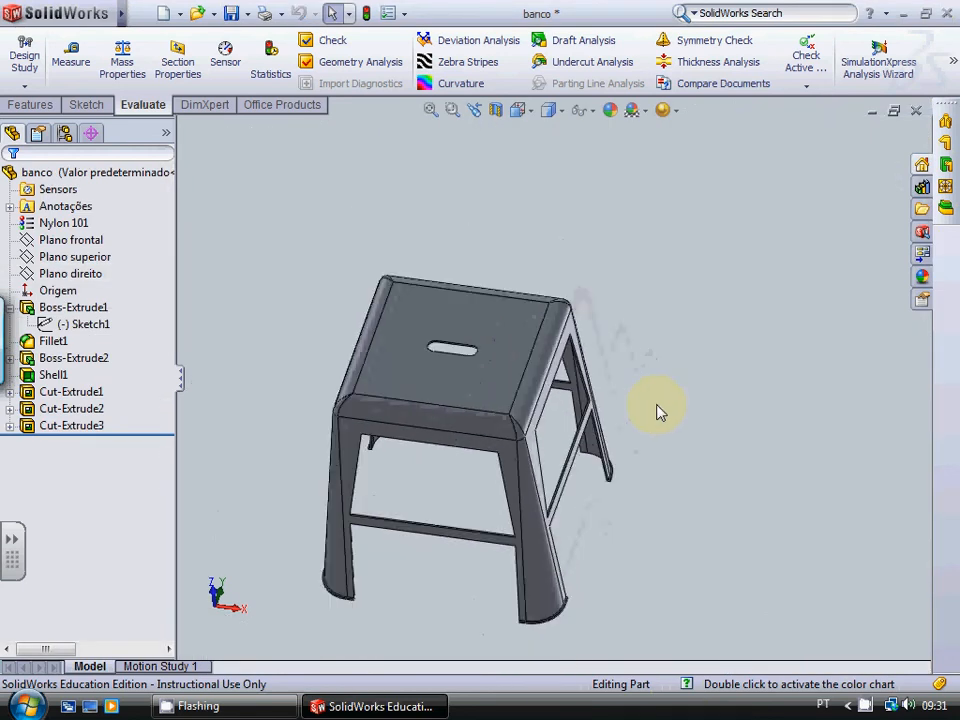
scroll(208, 340, down, 4)
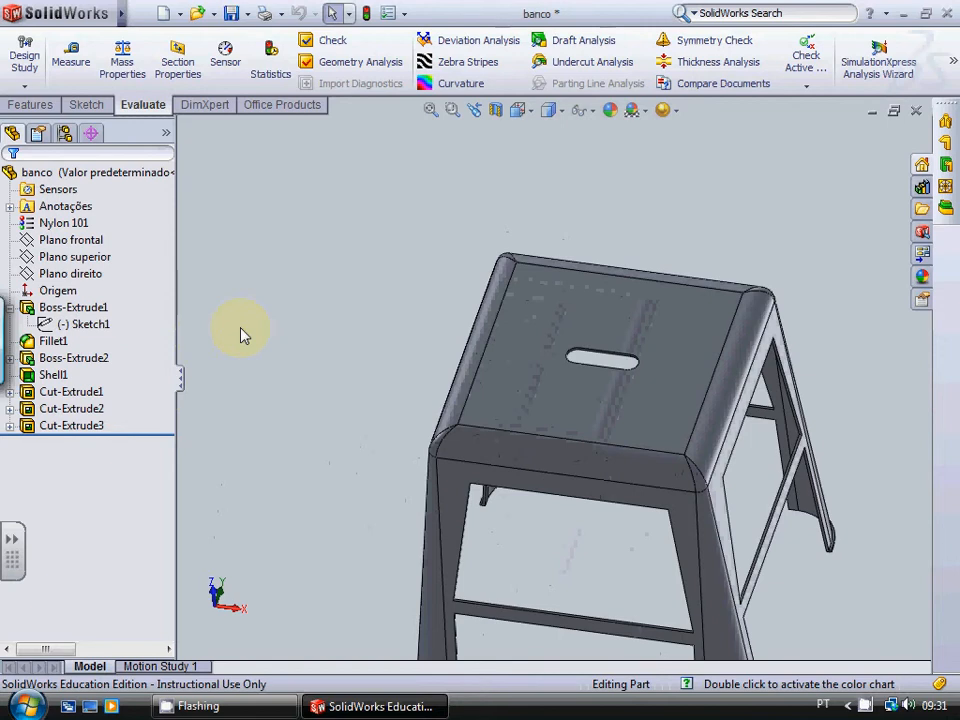
click(576, 396)
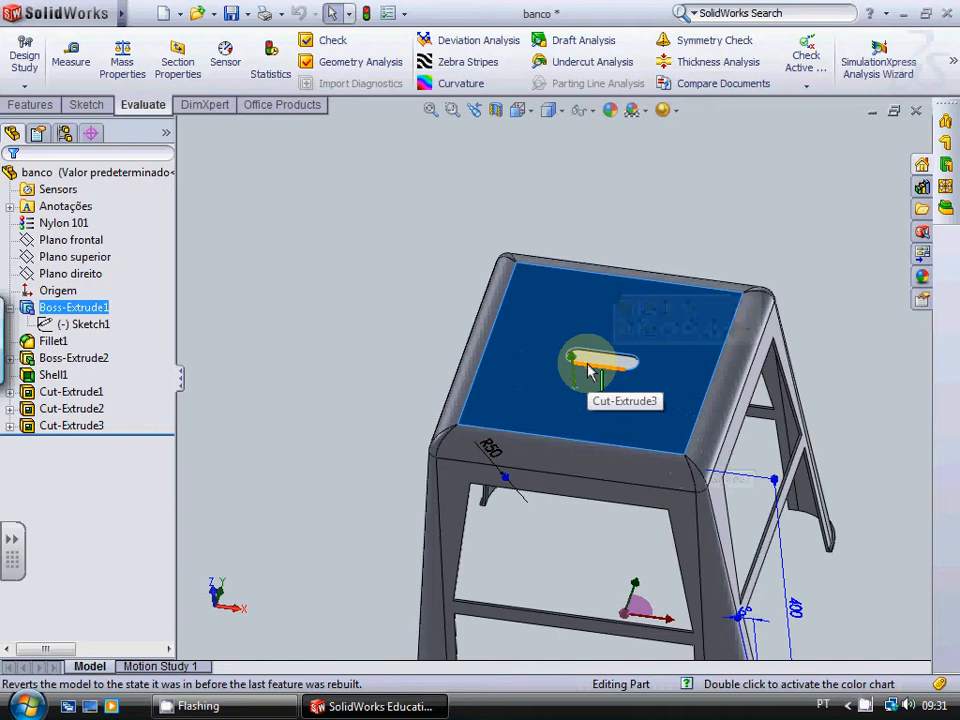
click(418, 180)
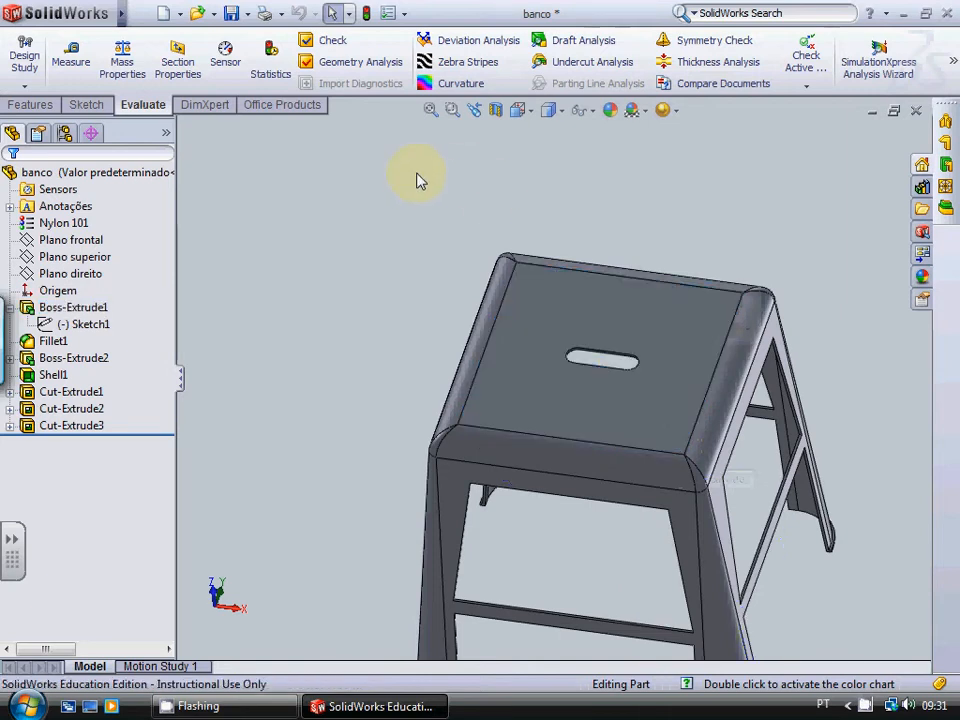
right_click(672, 301)
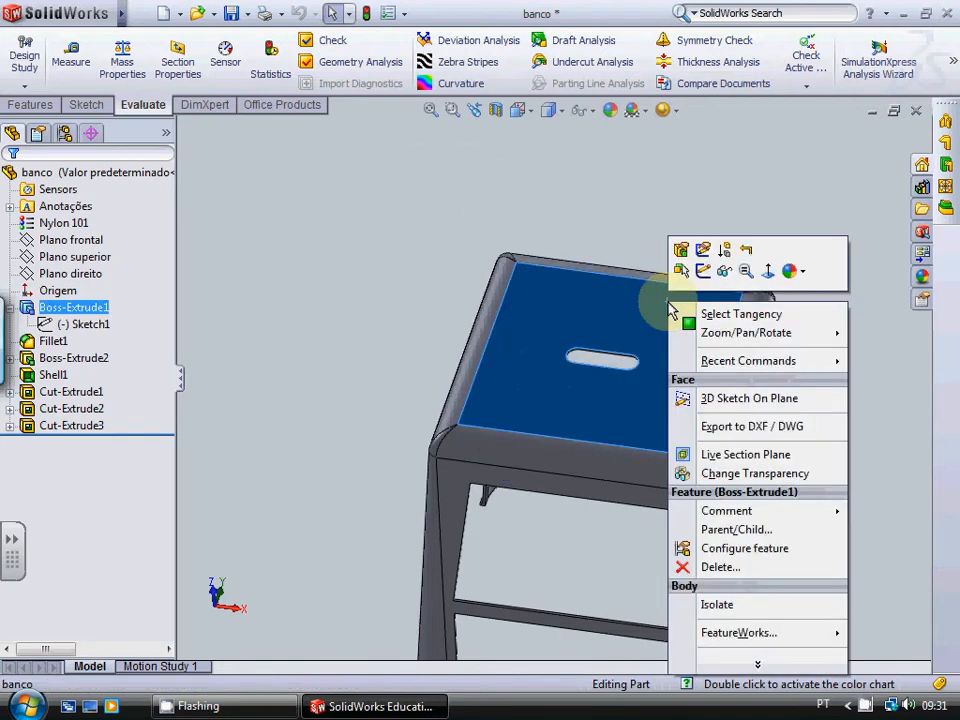
click(767, 271)
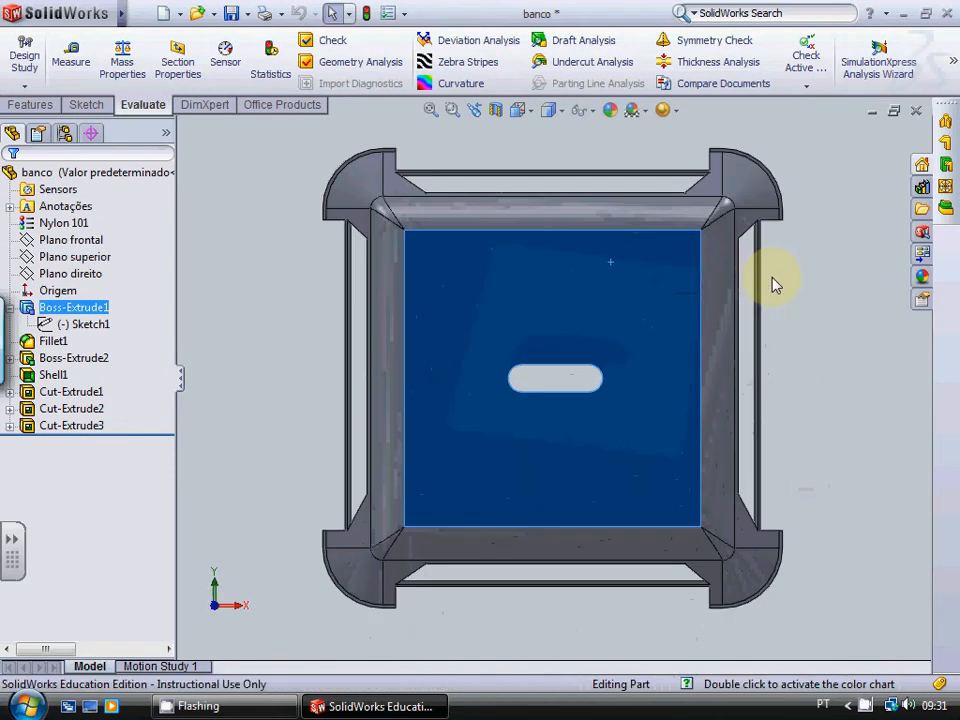
click(894, 386)
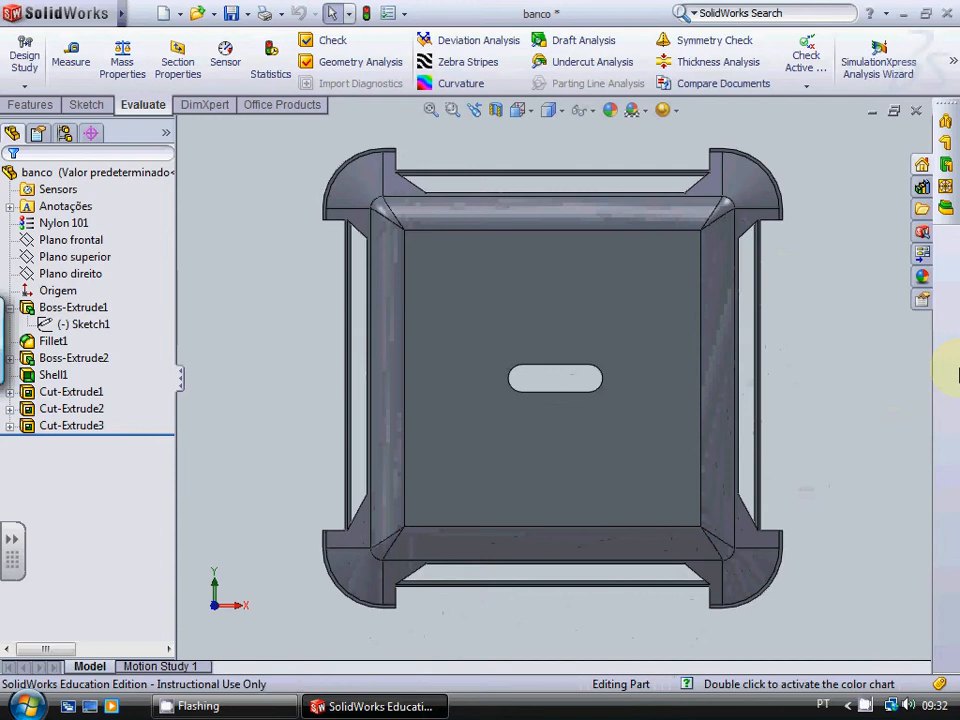
key(ctrl+s)
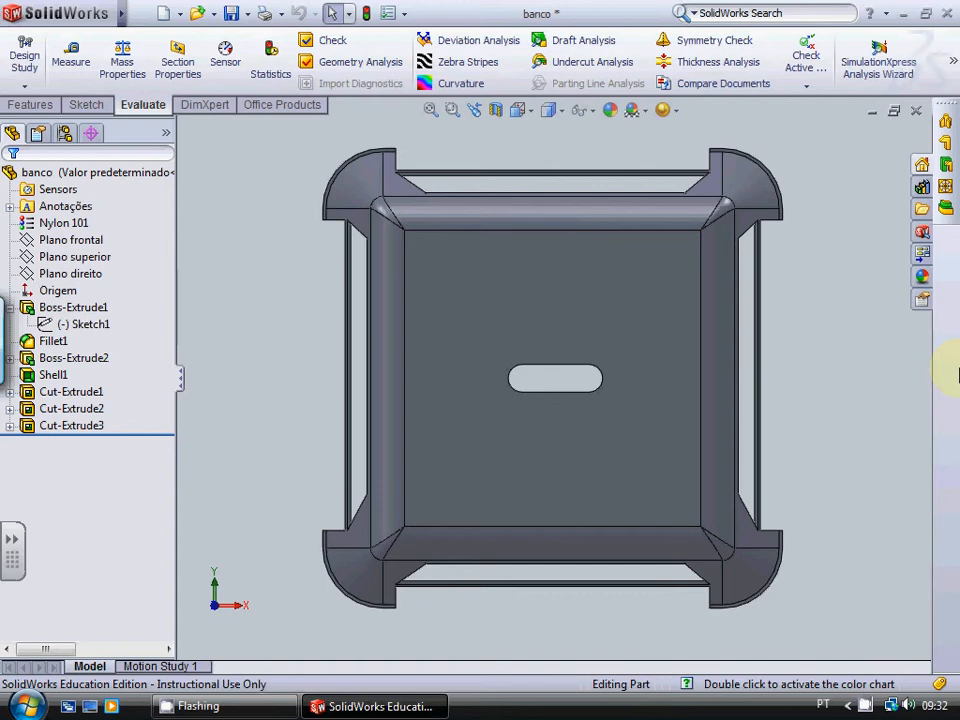
Step: Start a sketch on the seat's top face and draw a circle of about 52 mm radius above the slot's left end
click(88, 104)
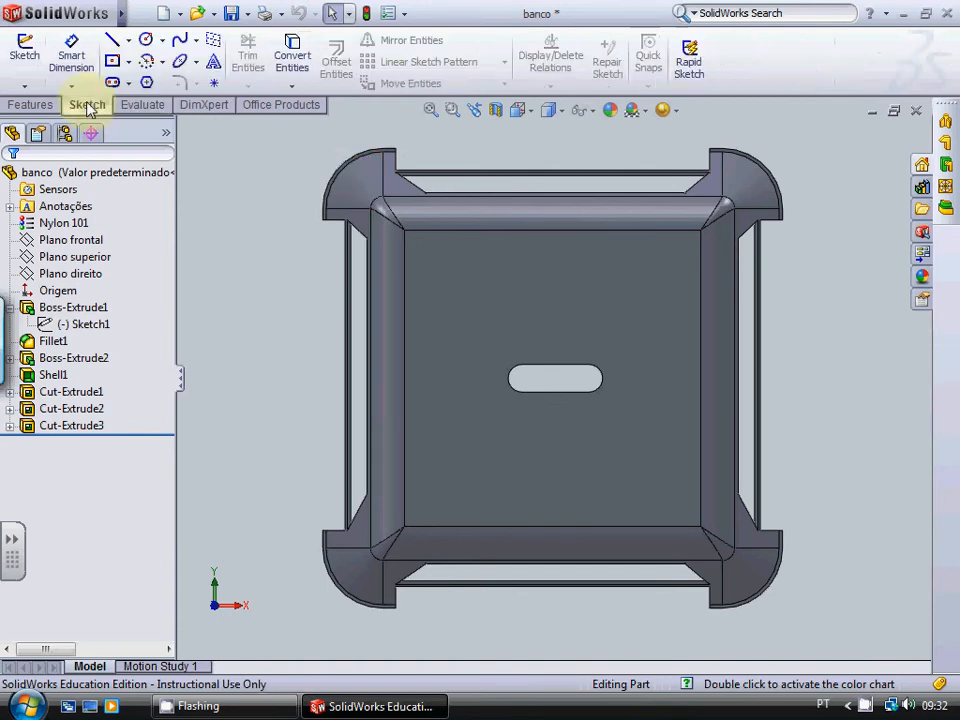
click(145, 40)
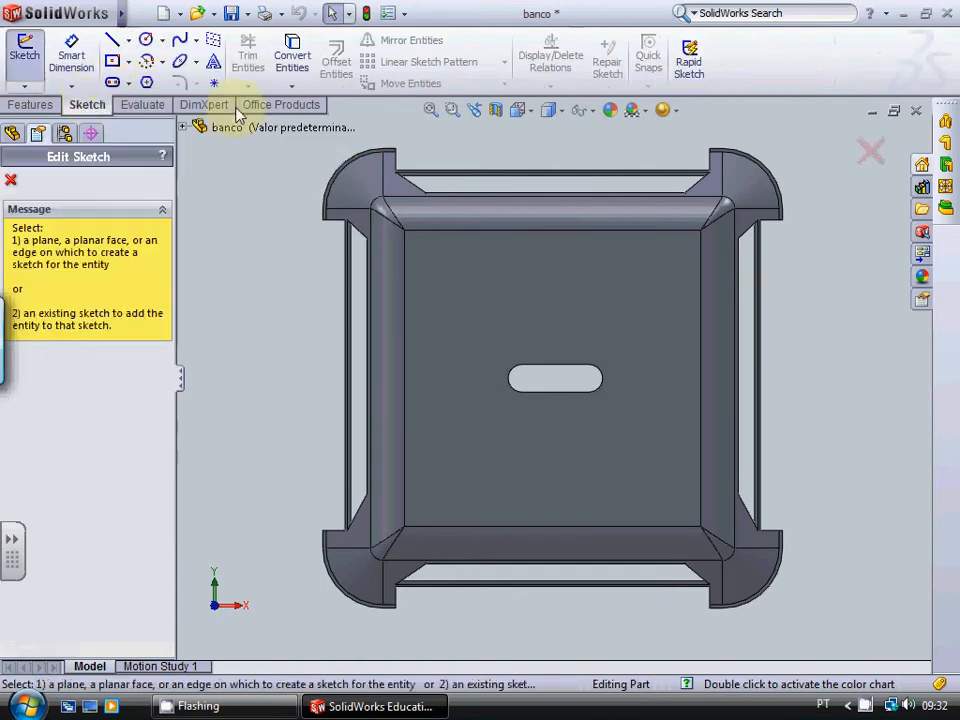
click(482, 305)
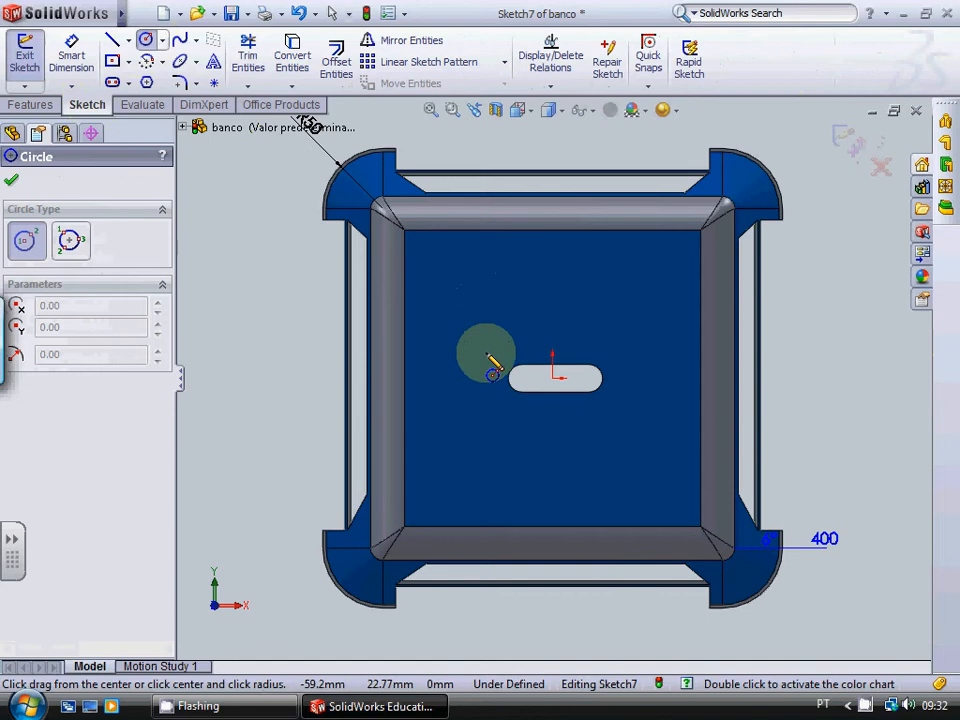
click(480, 338)
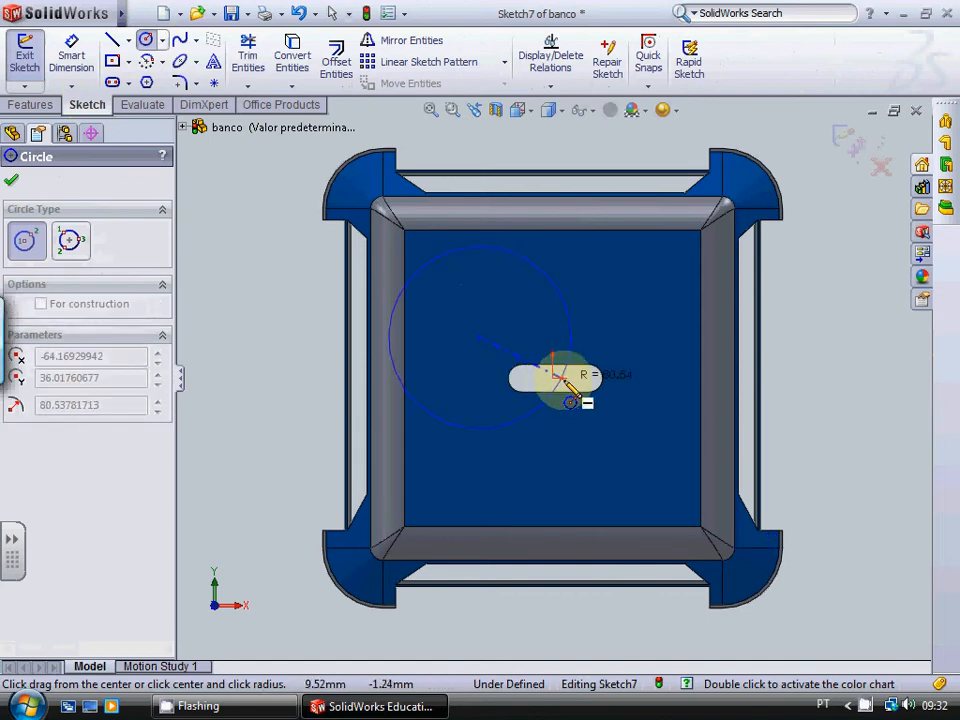
click(531, 373)
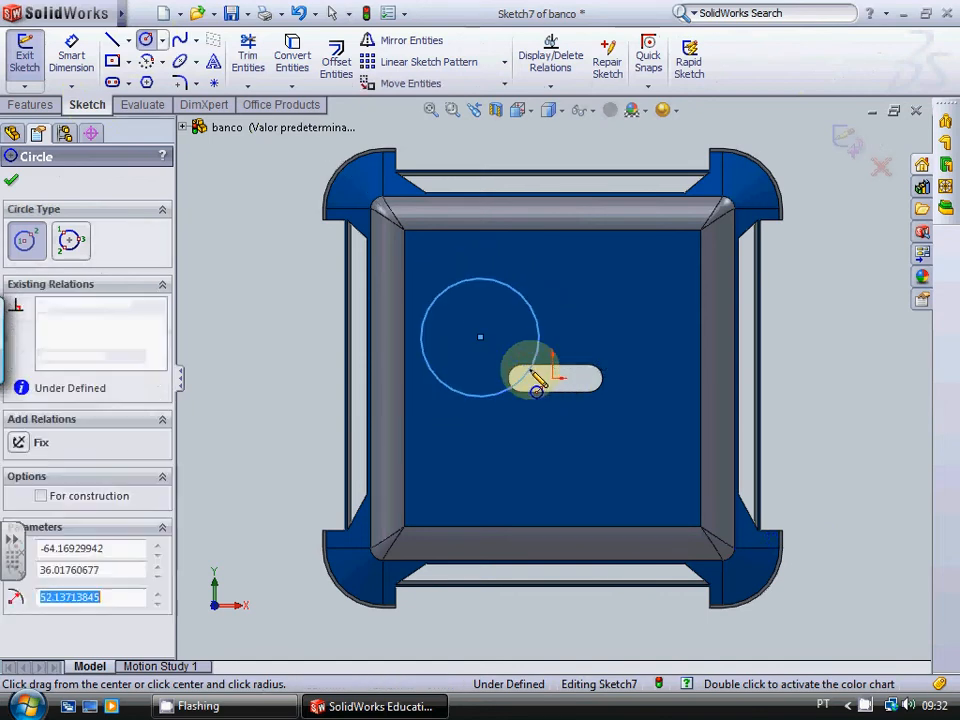
key(Escape)
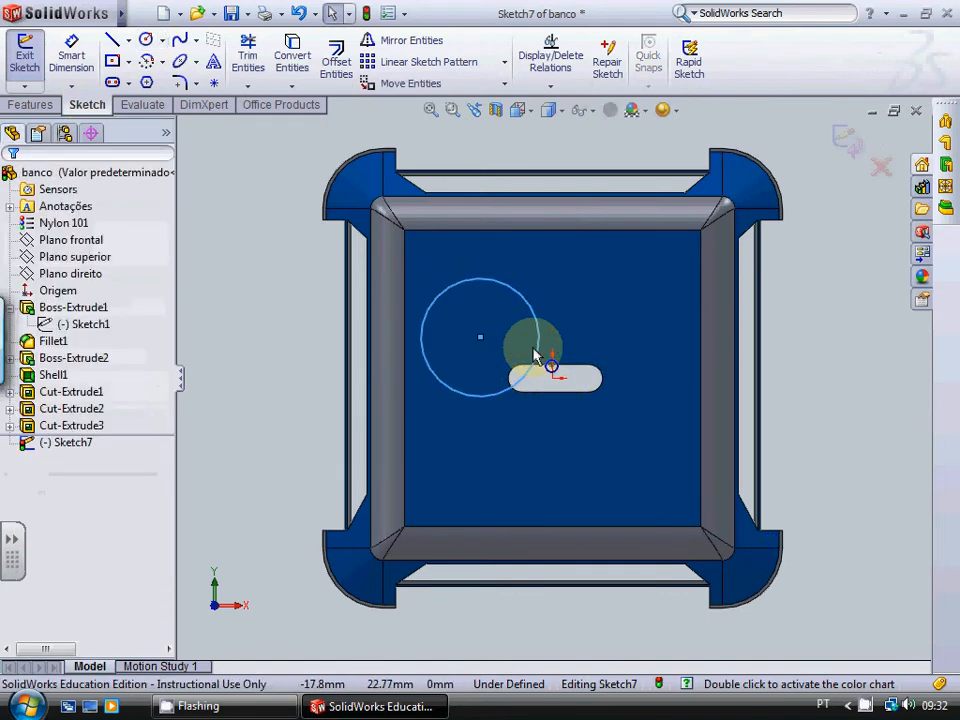
Step: Draw a second, slightly larger circle centred level with the first and overlapping its right side
click(142, 45)
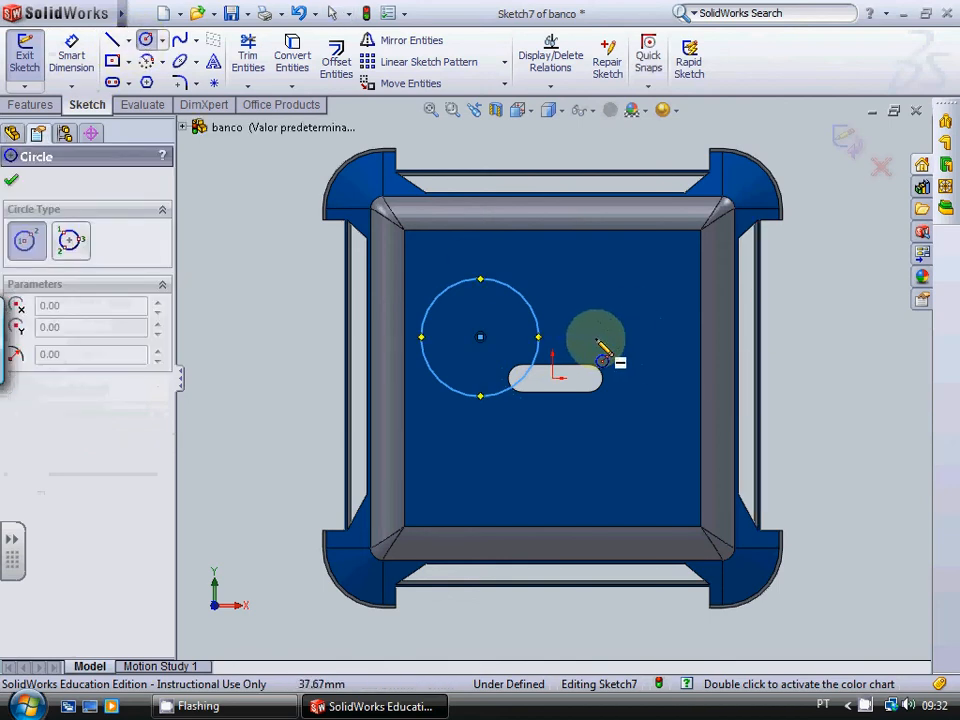
click(598, 342)
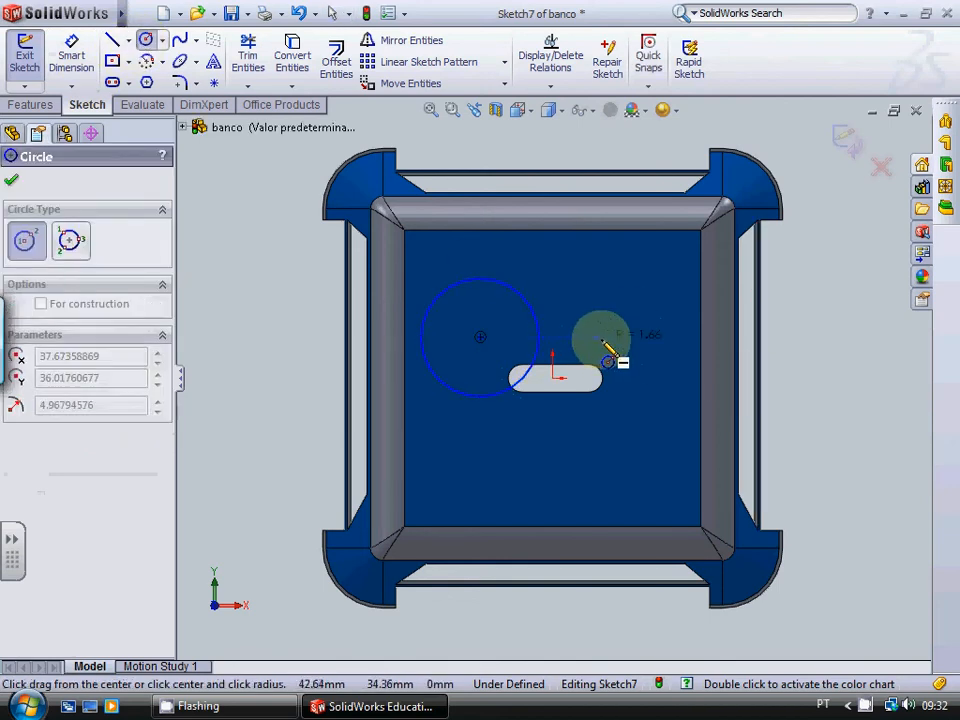
click(668, 366)
key(Escape)
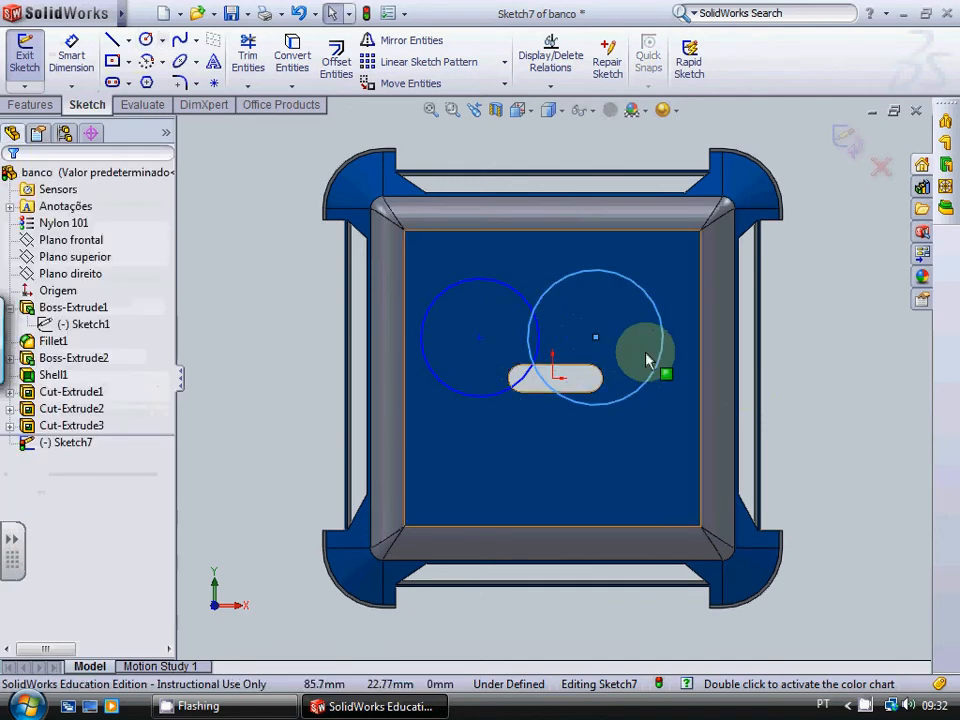
Step: Enlarge the left circle to a radius of about 63 mm
click(477, 288)
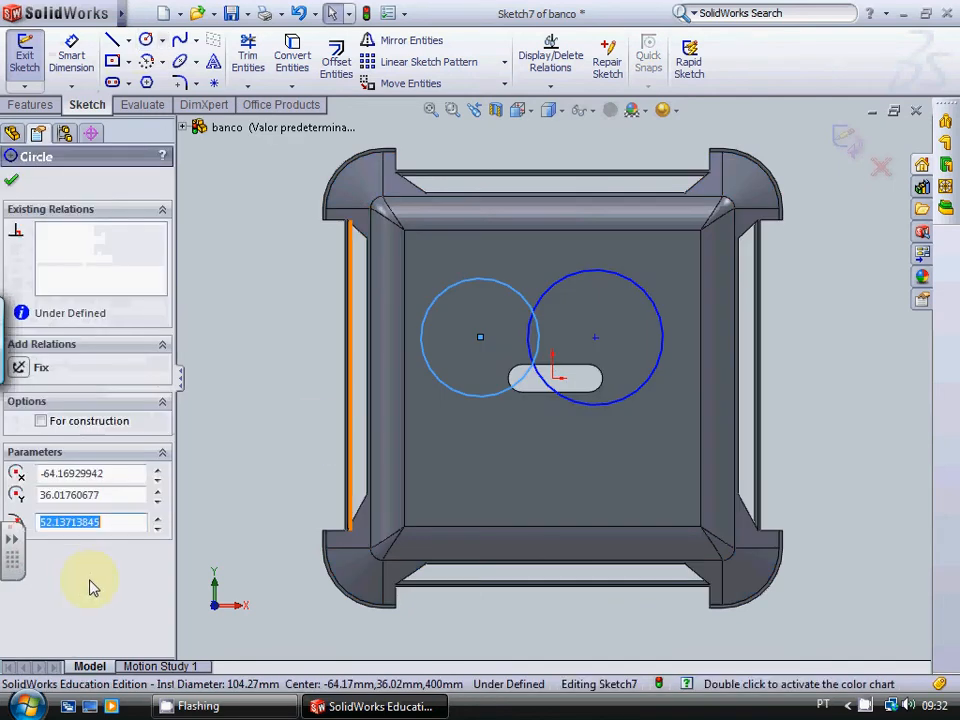
click(124, 522)
drag(124, 522, 52, 522)
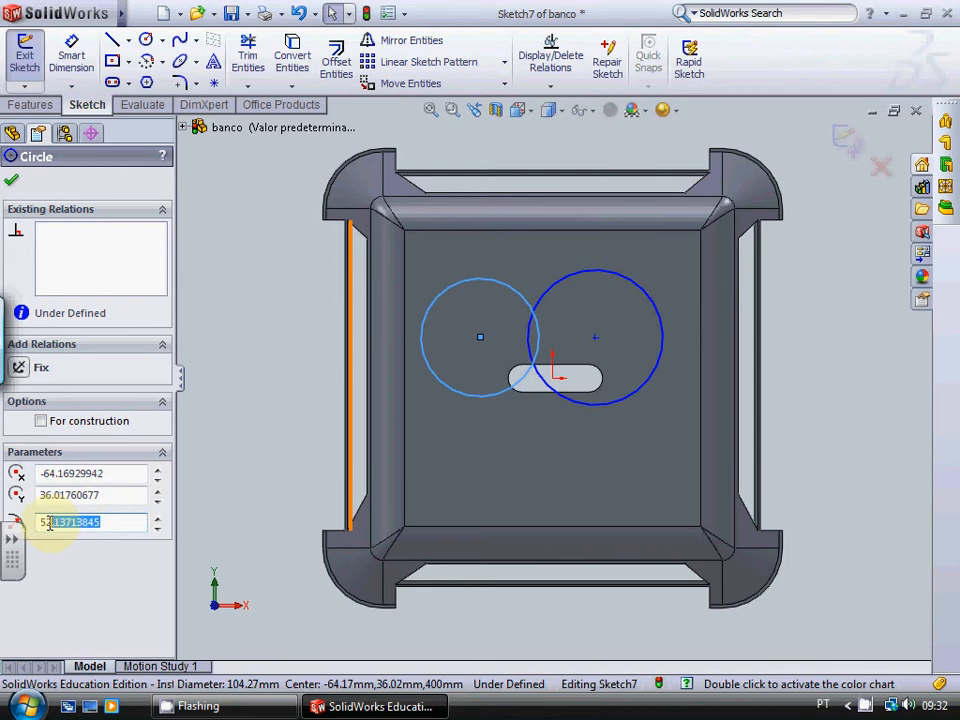
click(267, 335)
click(469, 395)
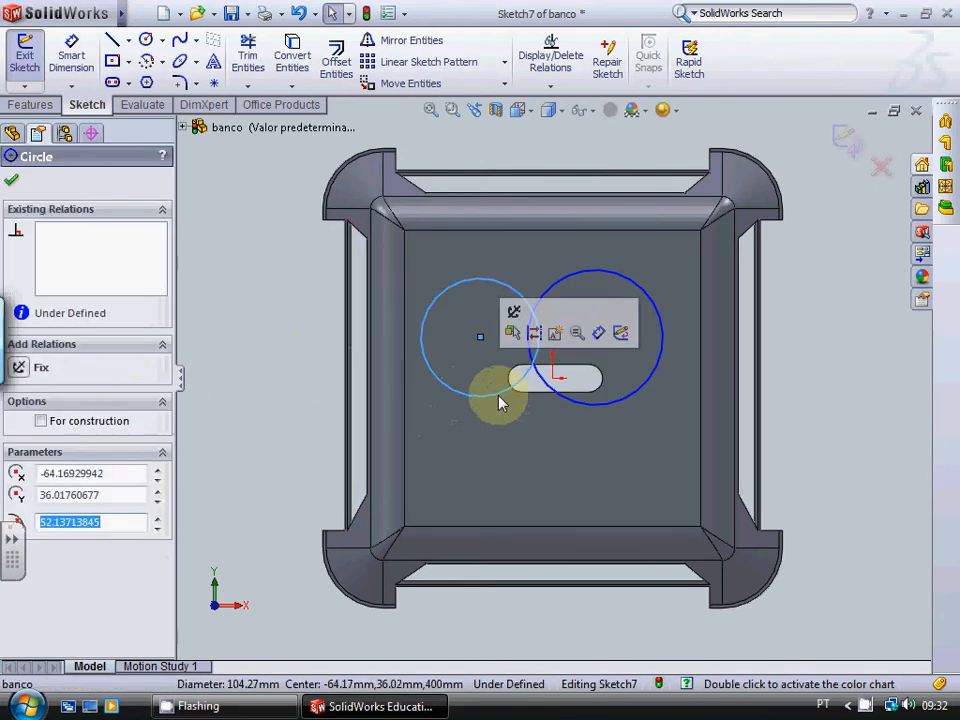
mouse_move(495, 400)
mouse_down()
mouse_move(531, 415)
mouse_move(516, 406)
mouse_up()
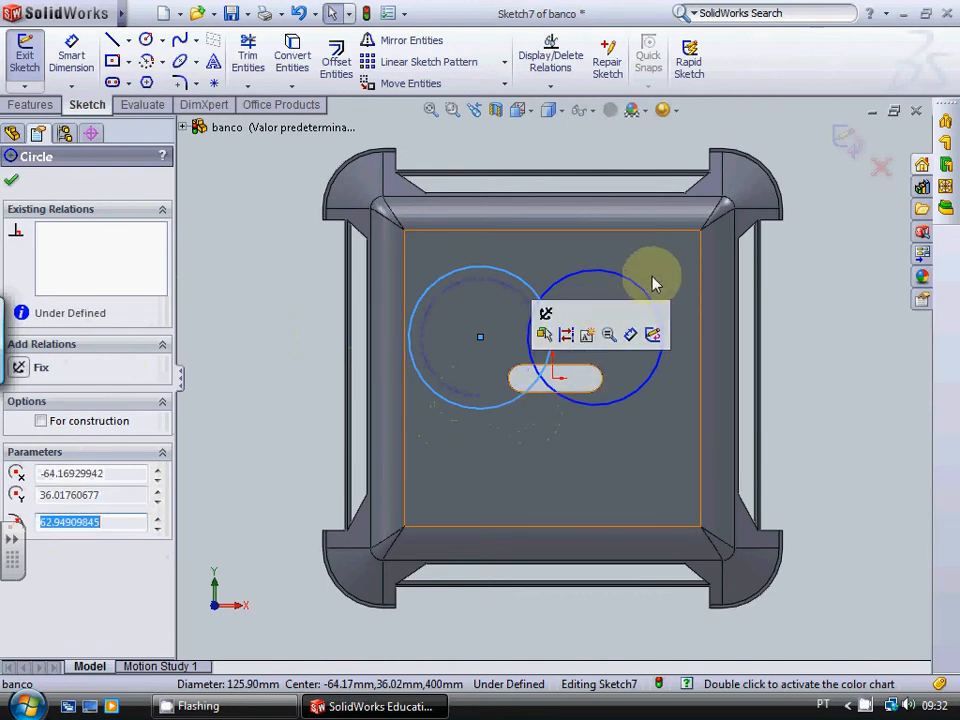
Step: Shift both circle centres slightly right, placing the right one at about X 50 mm, and trim away the arcs inside the overlap
mouse_move(602, 343)
mouse_down()
mouse_move(626, 350)
mouse_move(610, 337)
mouse_up()
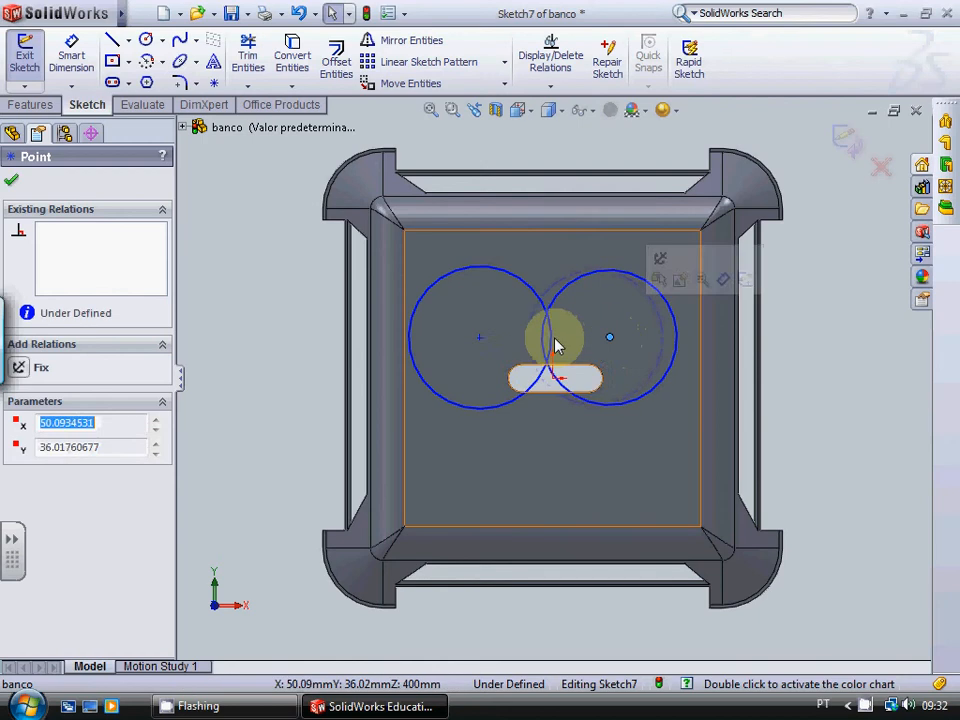
mouse_move(486, 341)
mouse_down()
mouse_move(501, 339)
mouse_move(491, 337)
mouse_up()
click(771, 499)
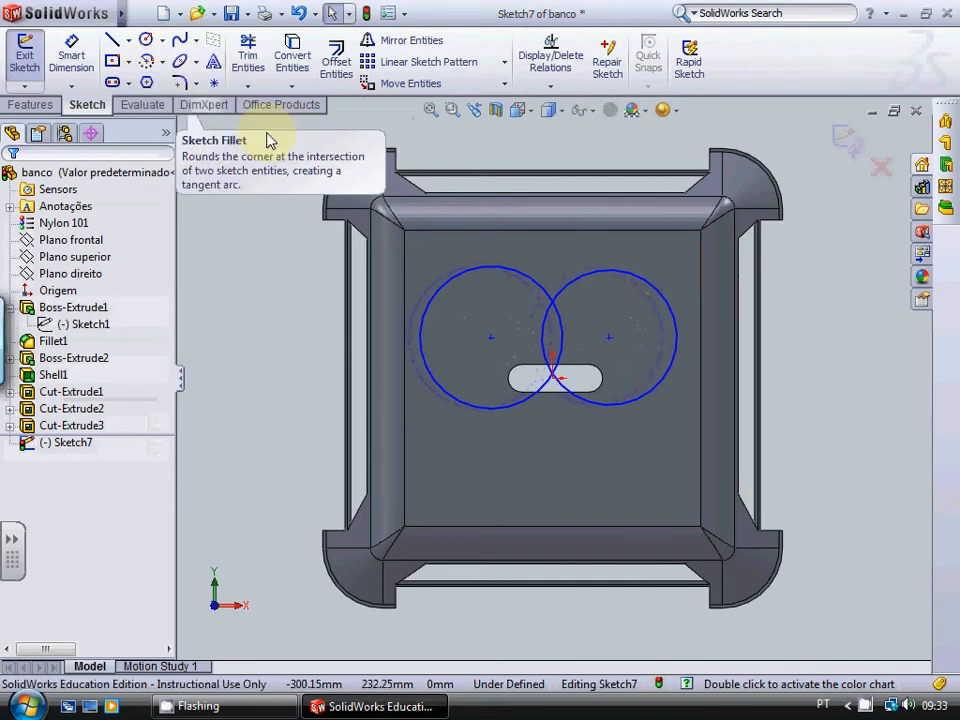
click(249, 50)
drag(580, 335, 541, 333)
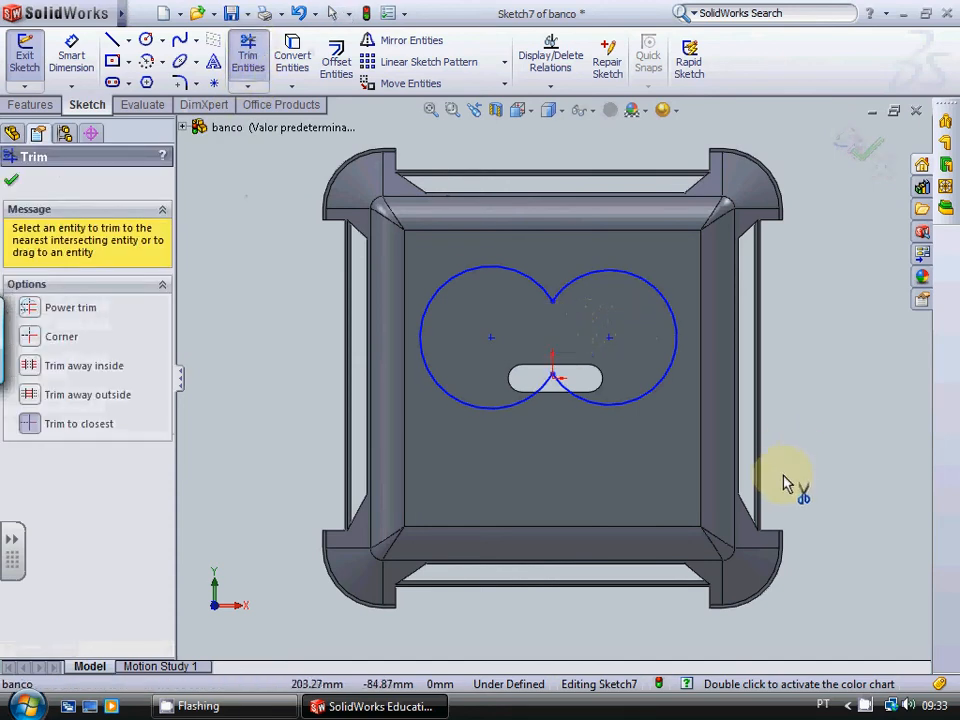
Step: Draw a line about 104 mm long joining the lowest parts of the two arcs, tangent to both
click(113, 45)
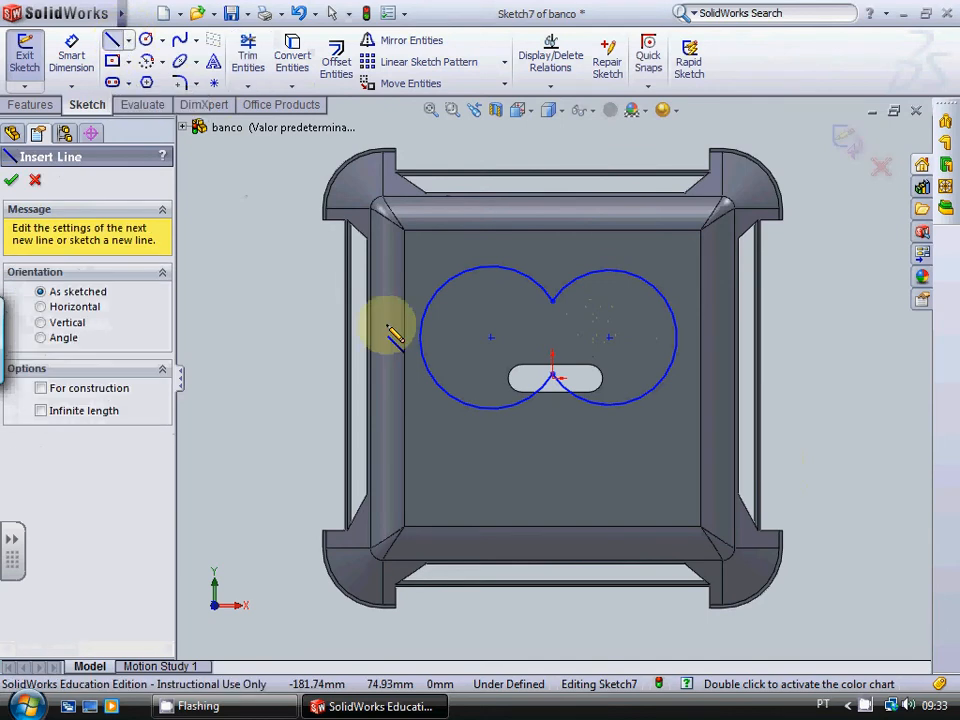
click(494, 409)
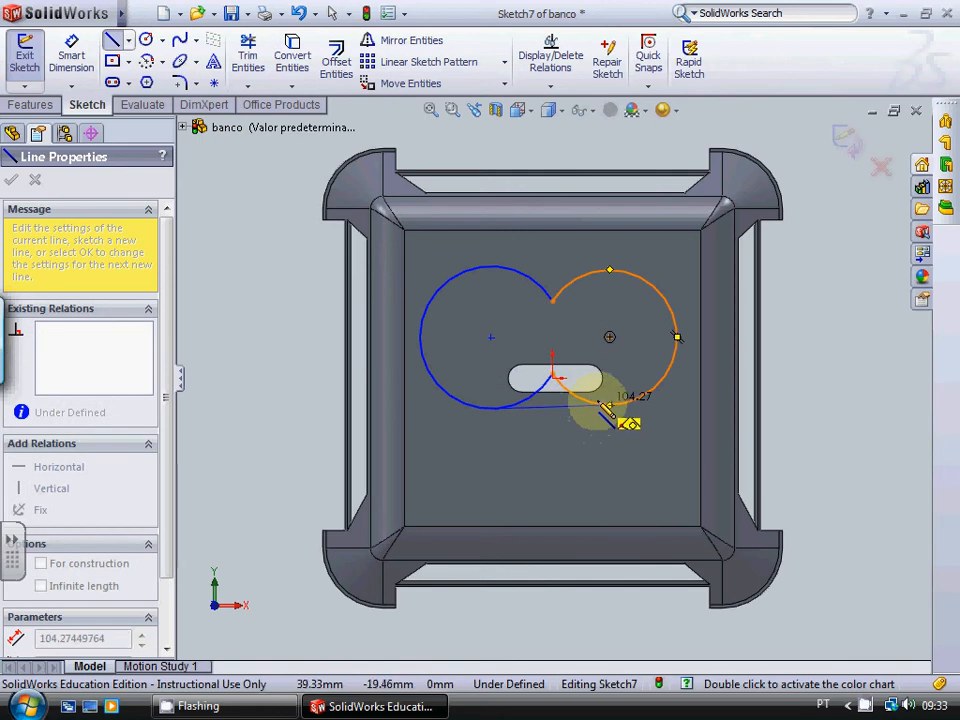
click(604, 405)
key(Escape)
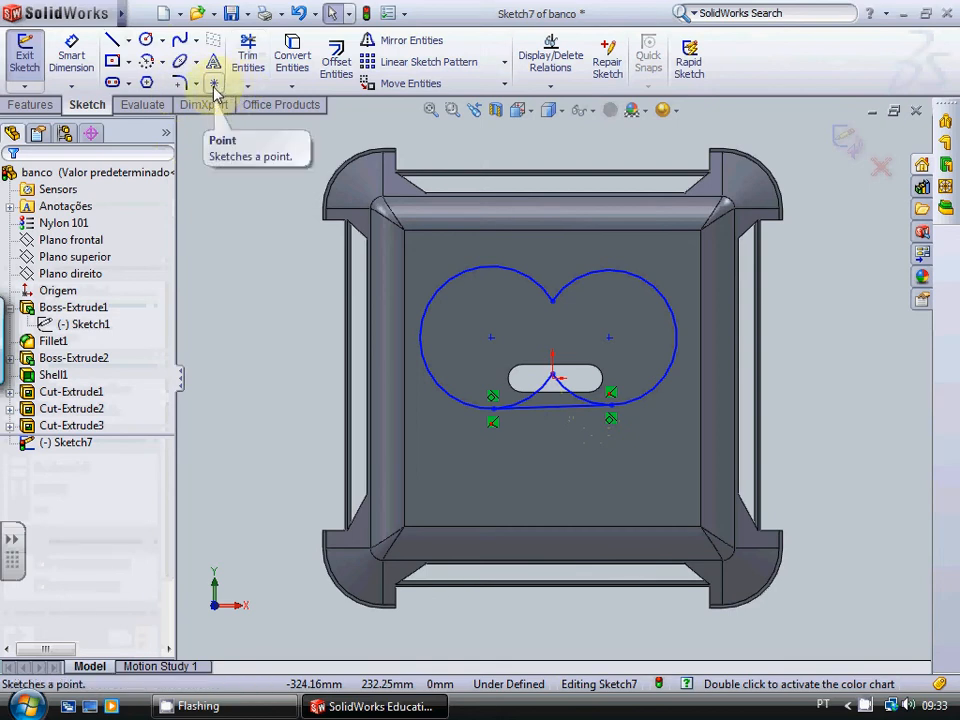
Step: Trim the two leftover arc pieces above the joining line and exit the sketch
click(247, 52)
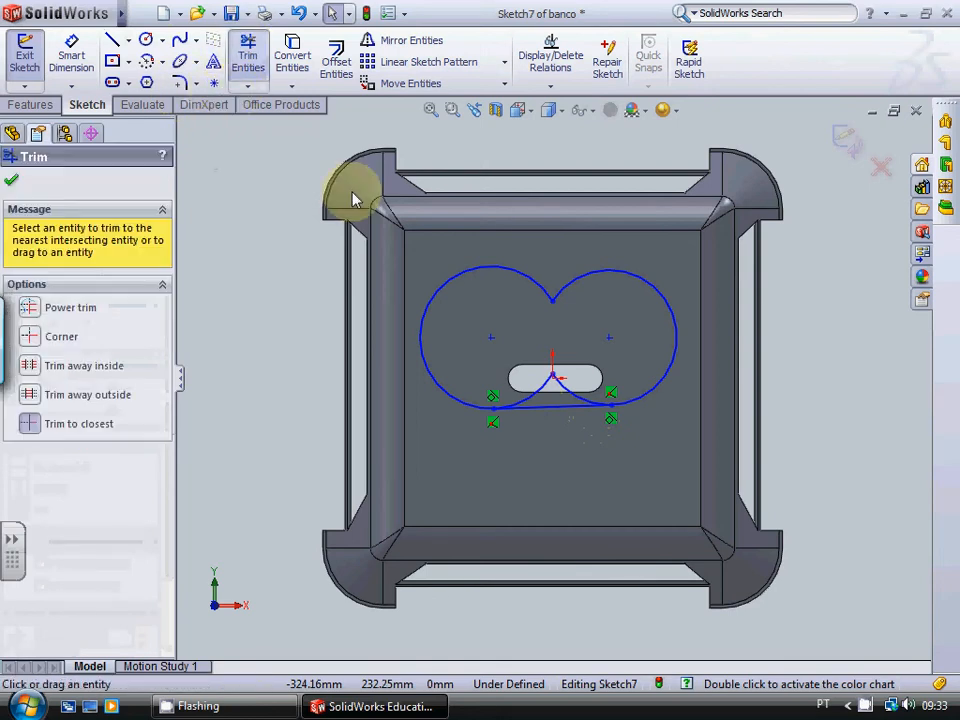
click(541, 387)
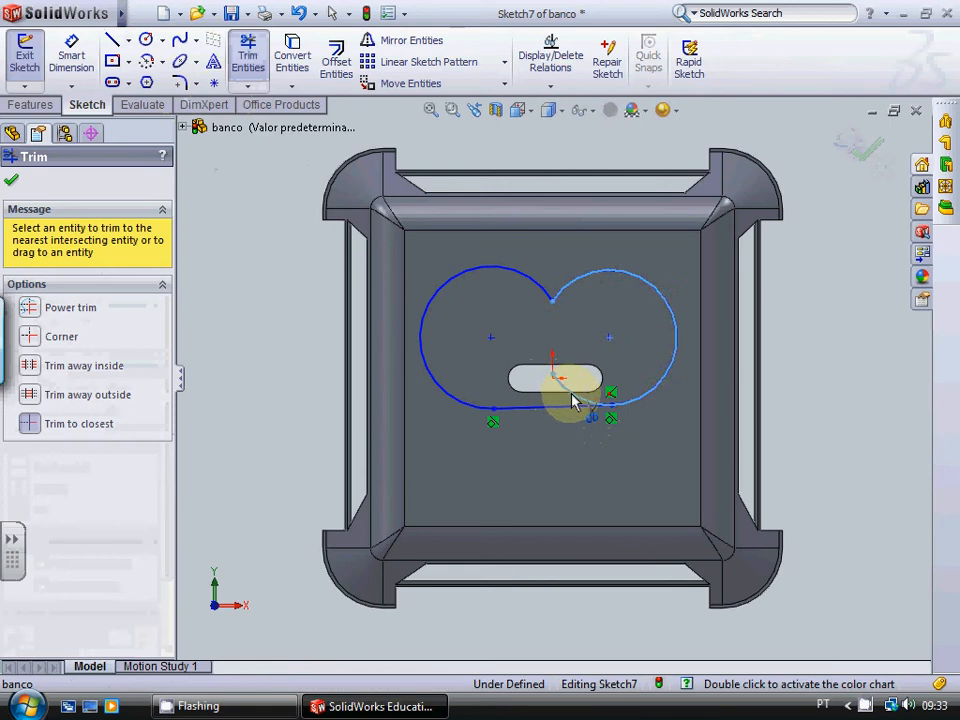
click(571, 397)
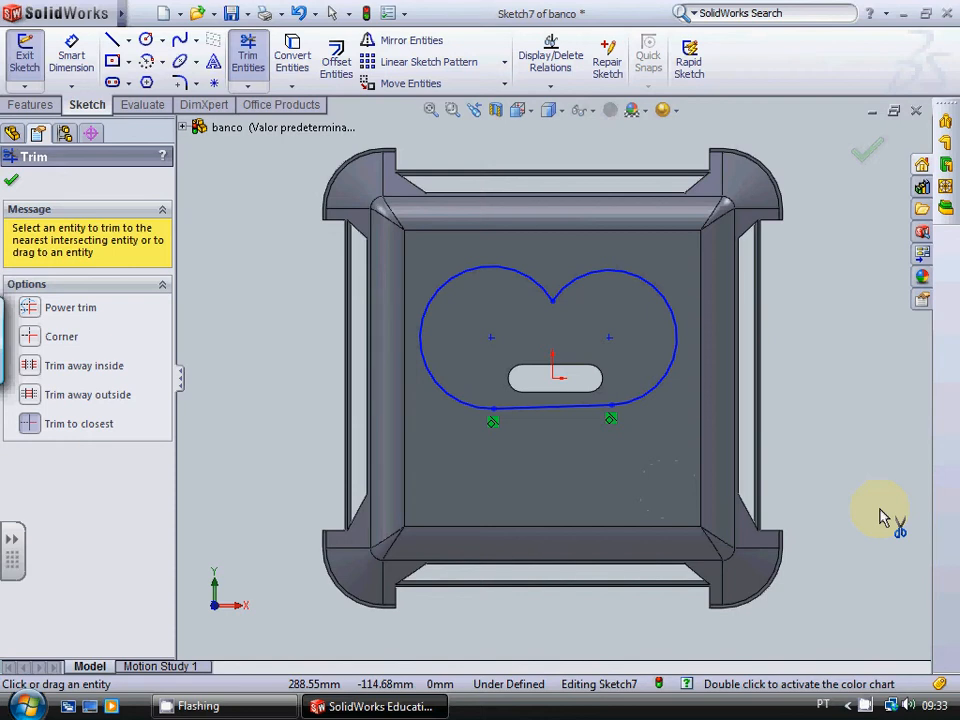
key(Escape)
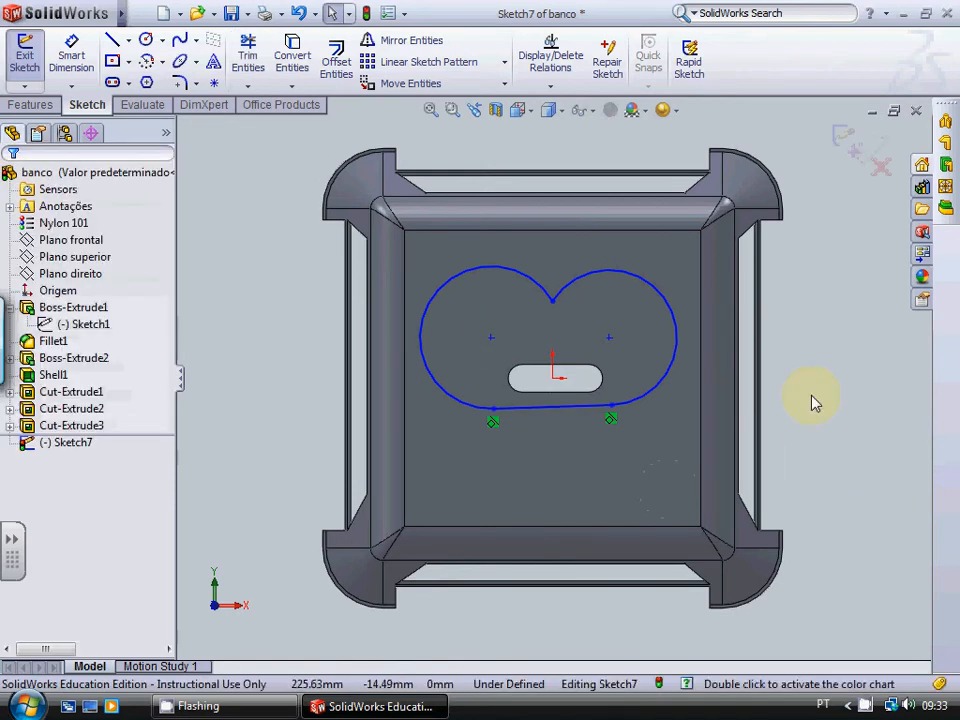
click(845, 140)
click(30, 104)
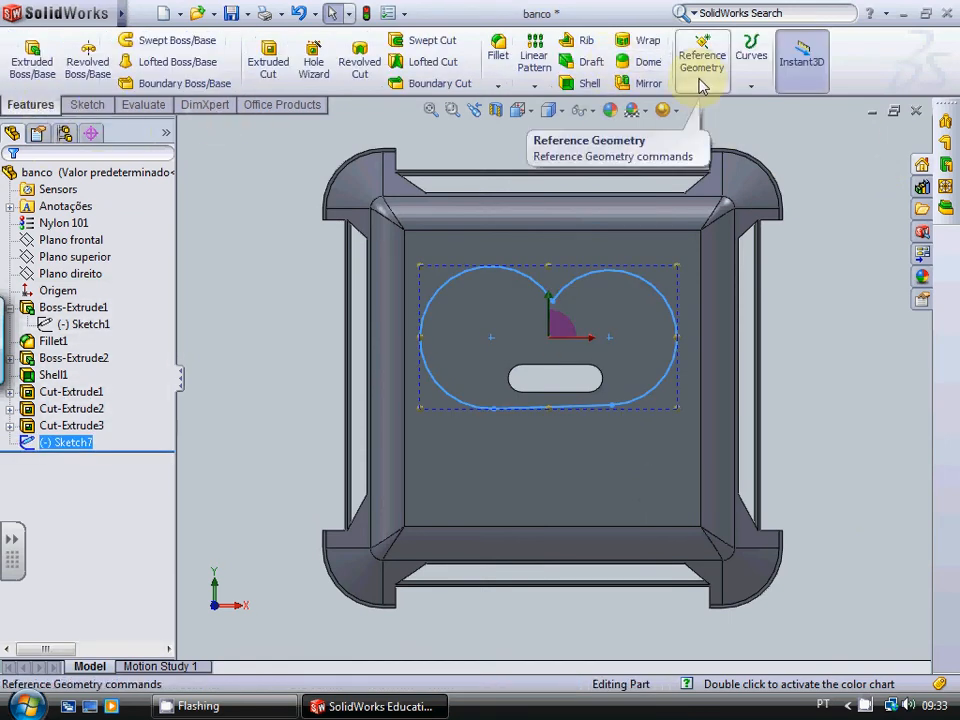
Step: Split the seat's top face by projecting the two-lobed sketch onto it, and check the two resulting faces separately
click(752, 87)
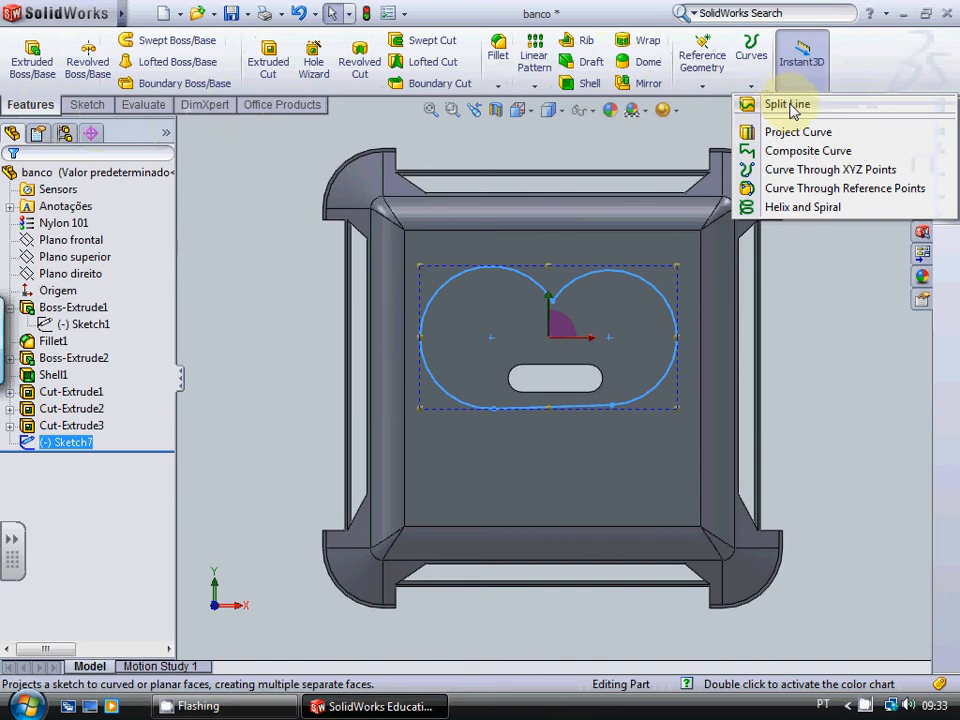
click(787, 107)
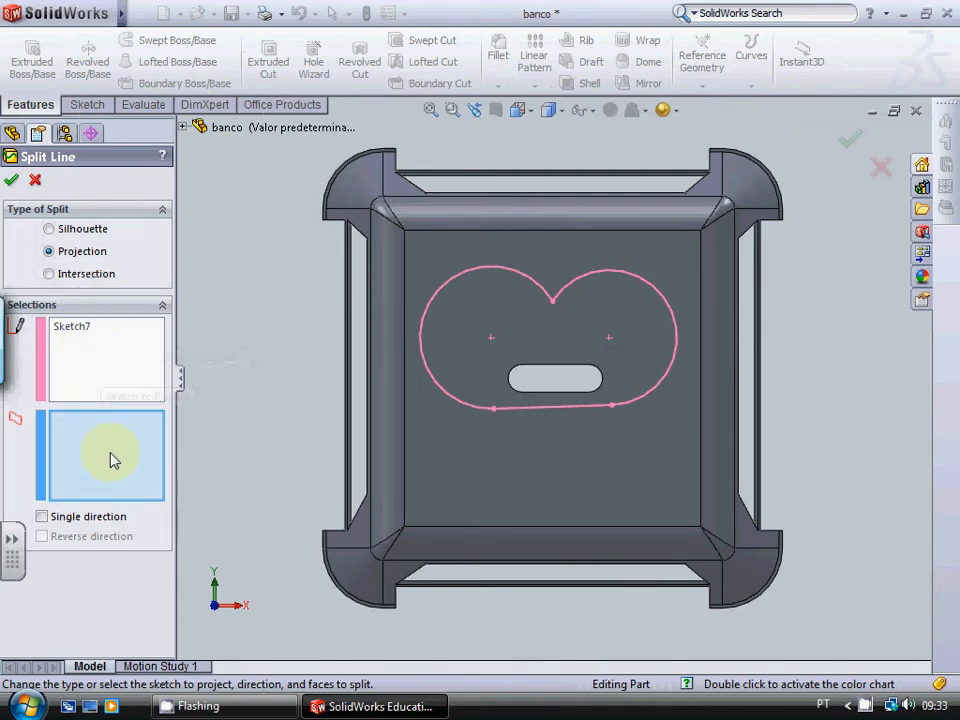
click(482, 481)
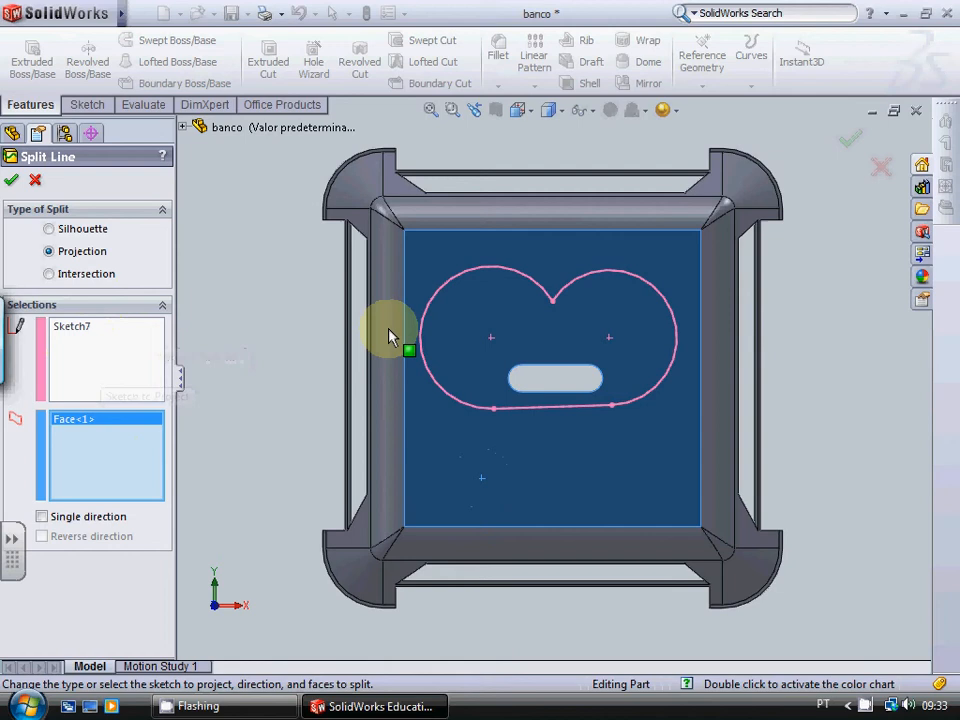
click(12, 181)
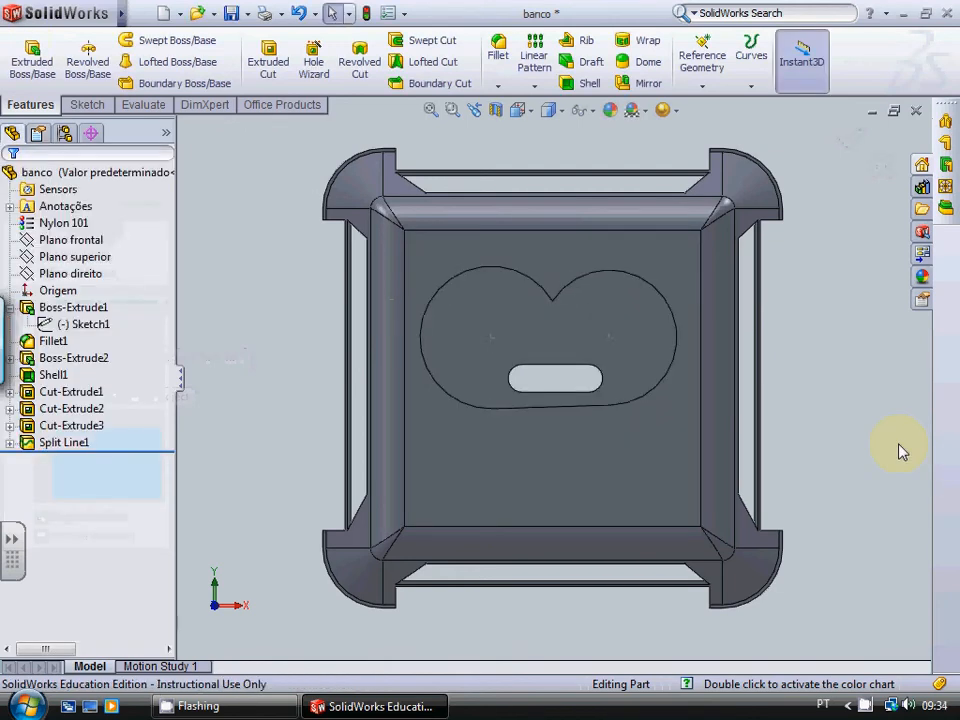
click(627, 331)
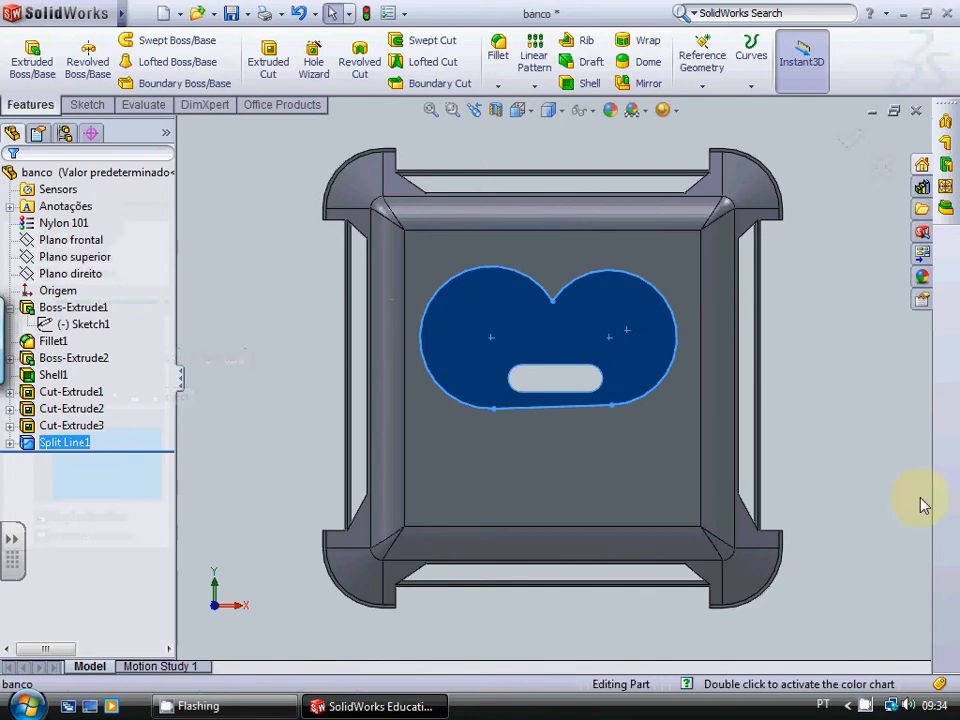
click(551, 441)
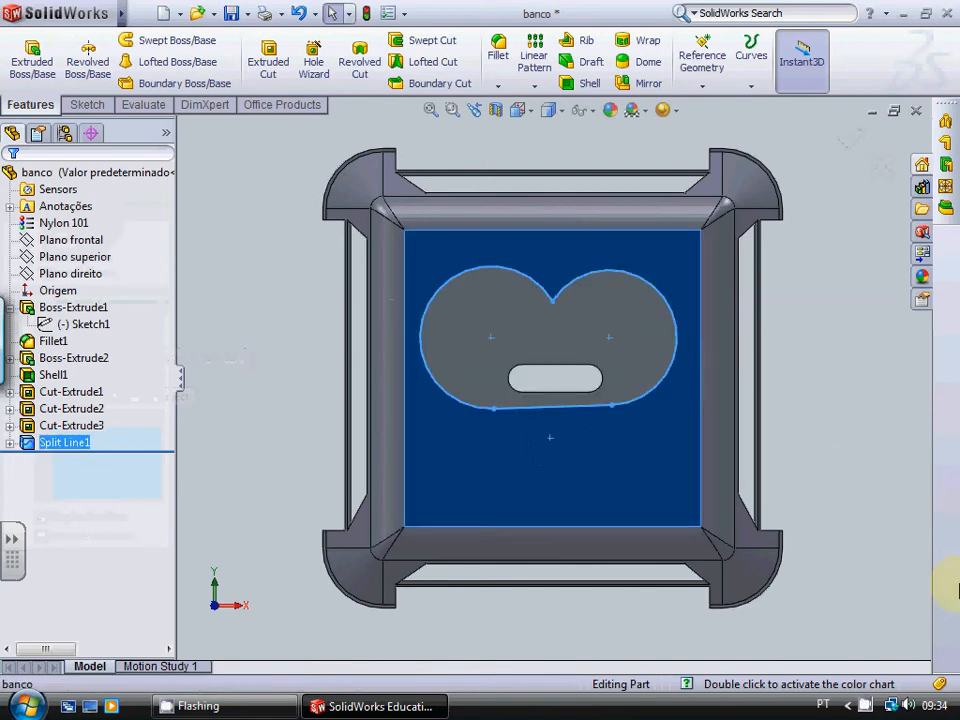
click(843, 407)
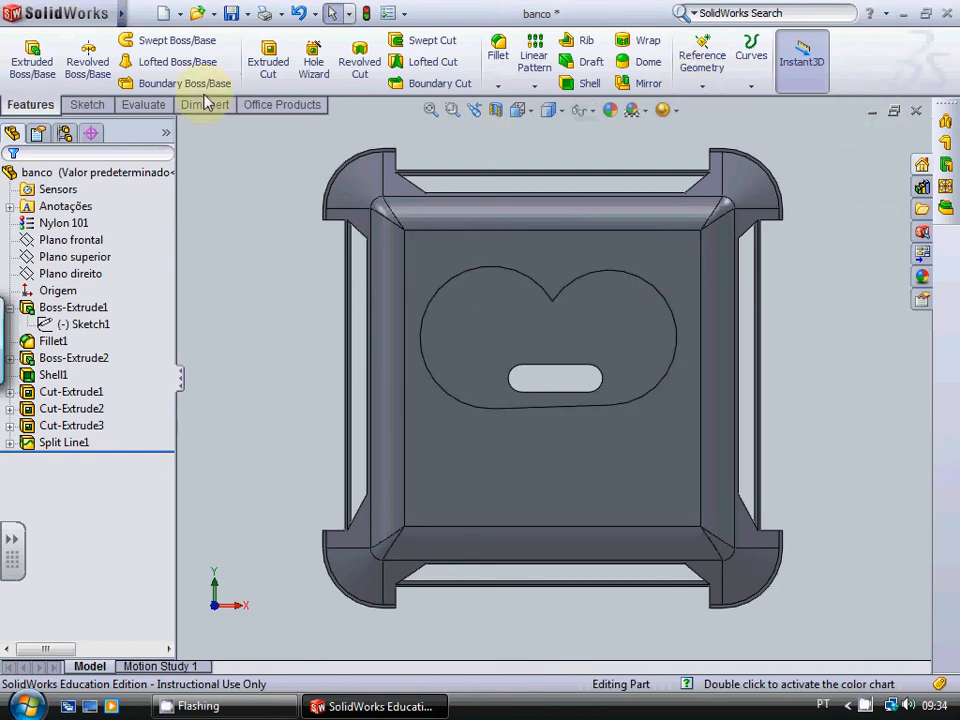
Step: Start a SimulationXpress study of the stool and advance to its fixtures stage
click(137, 104)
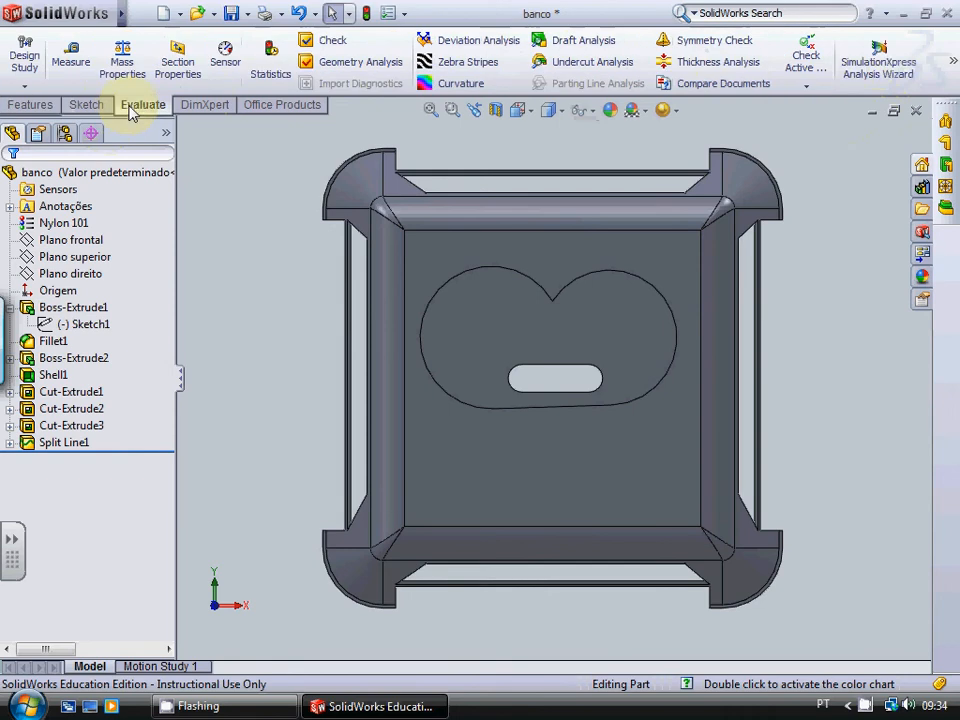
click(895, 52)
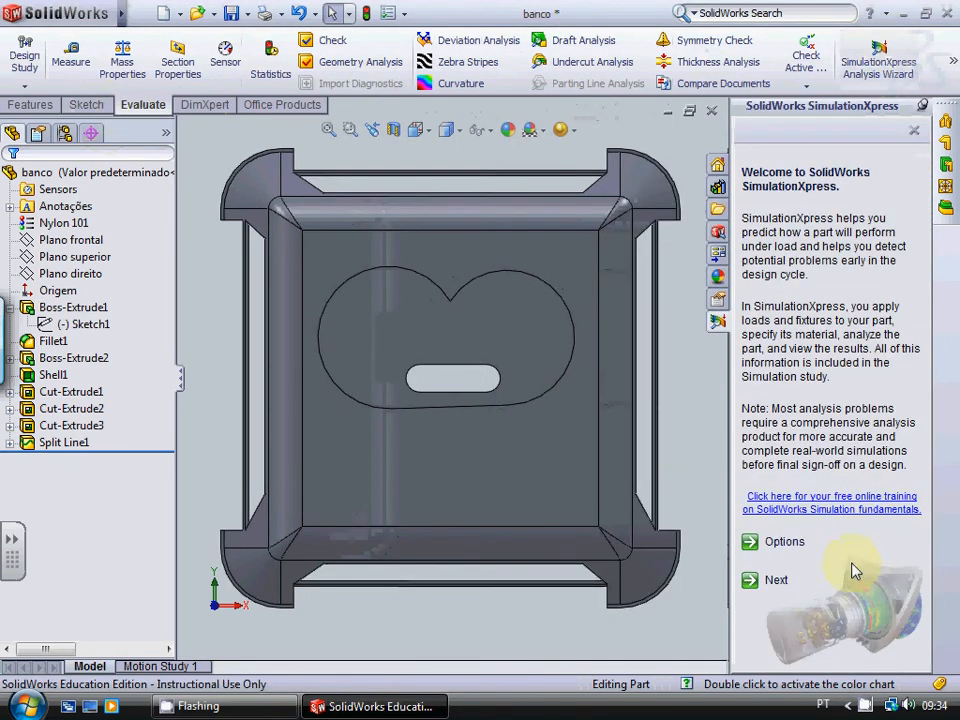
click(775, 582)
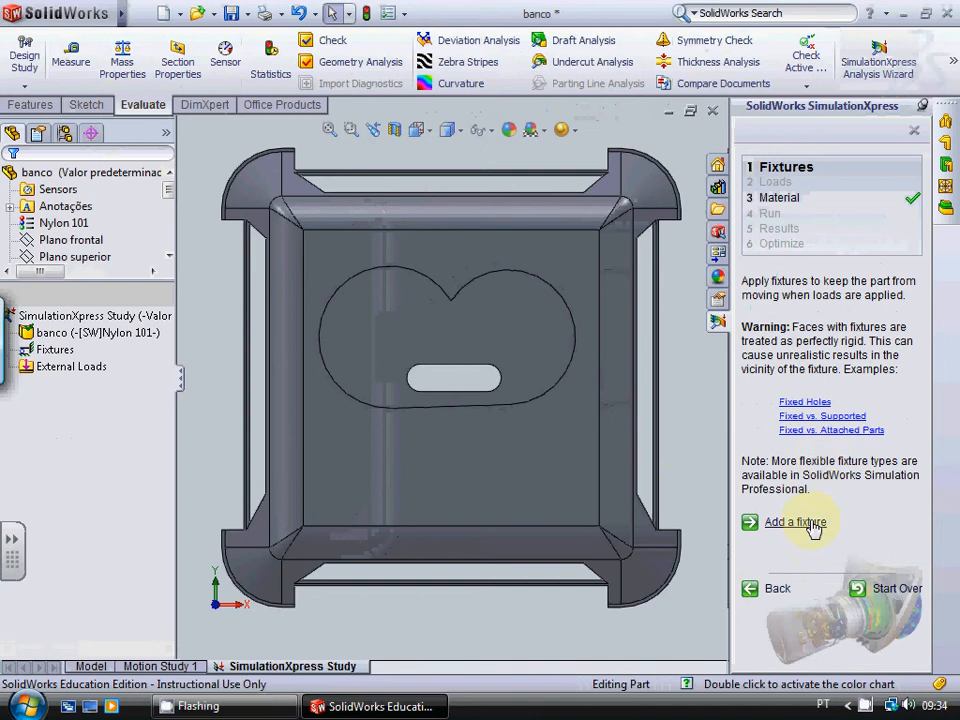
Step: Begin a fixed-geometry fixture and add the curved bottom faces of the two front legs
click(800, 522)
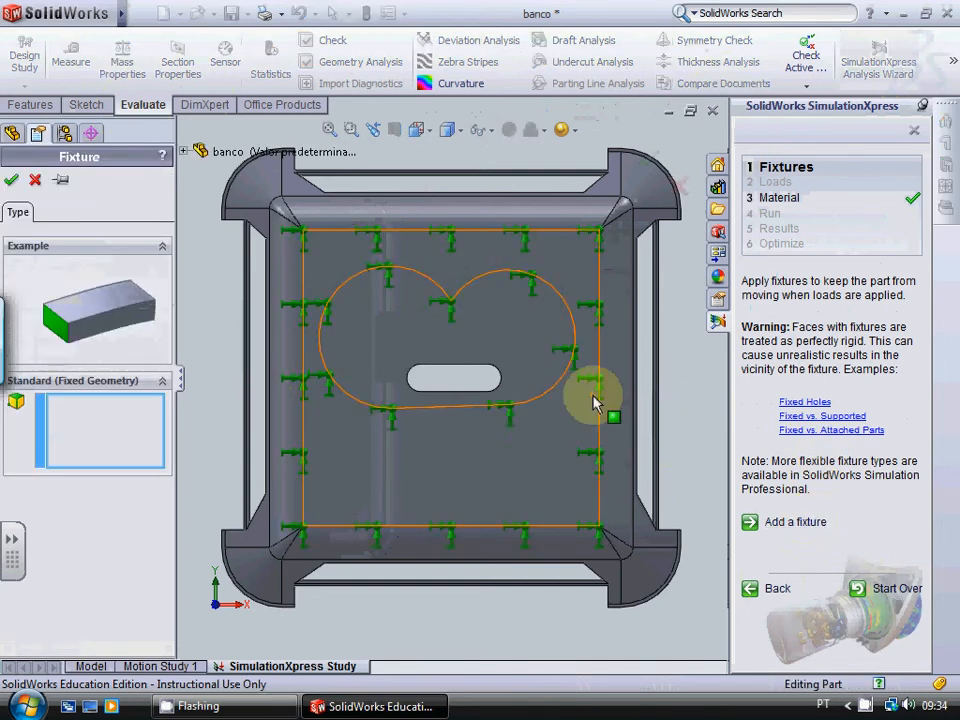
click(660, 434)
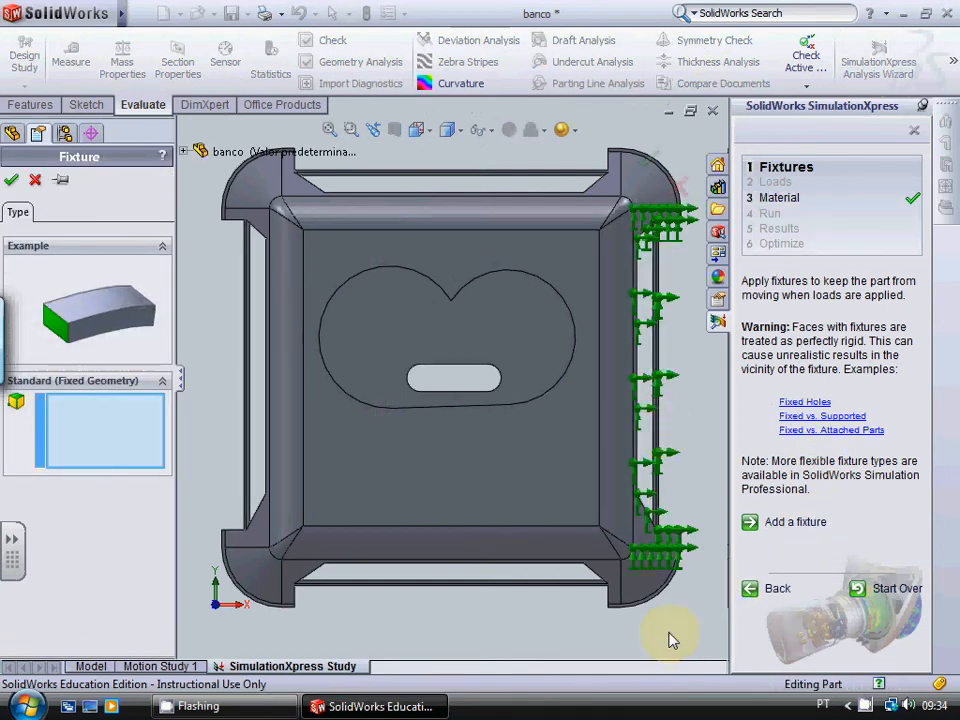
key(Up)
key(Up)
key(Up)
key(Up)
key(Up)
key(Up)
key(Up)
key(Up)
key(Up)
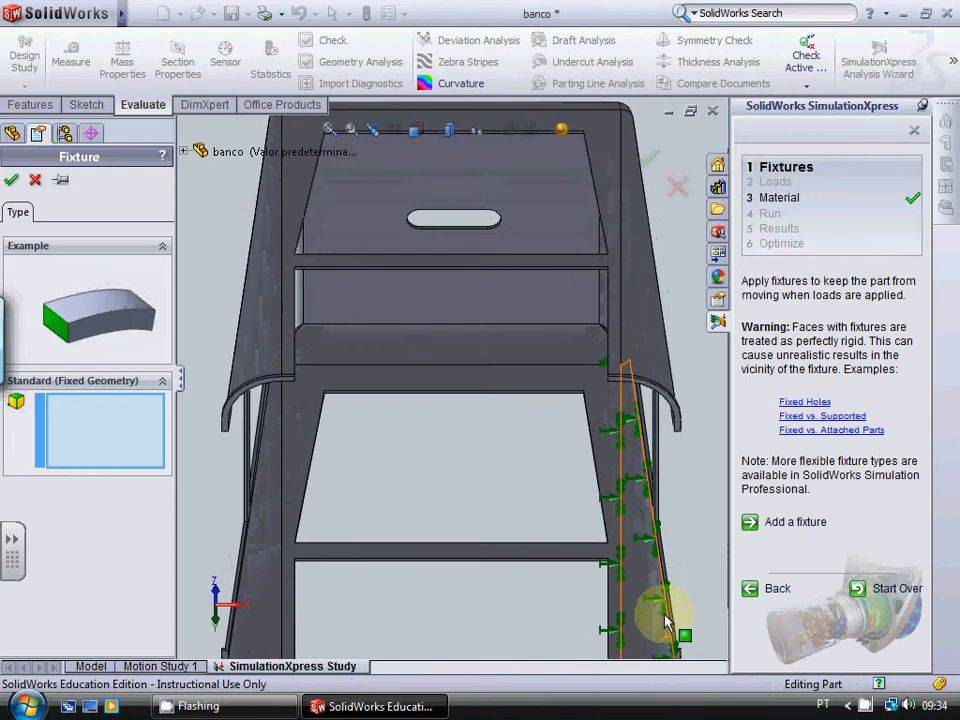
scroll(665, 612, up, 3)
scroll(360, 392, down, 10)
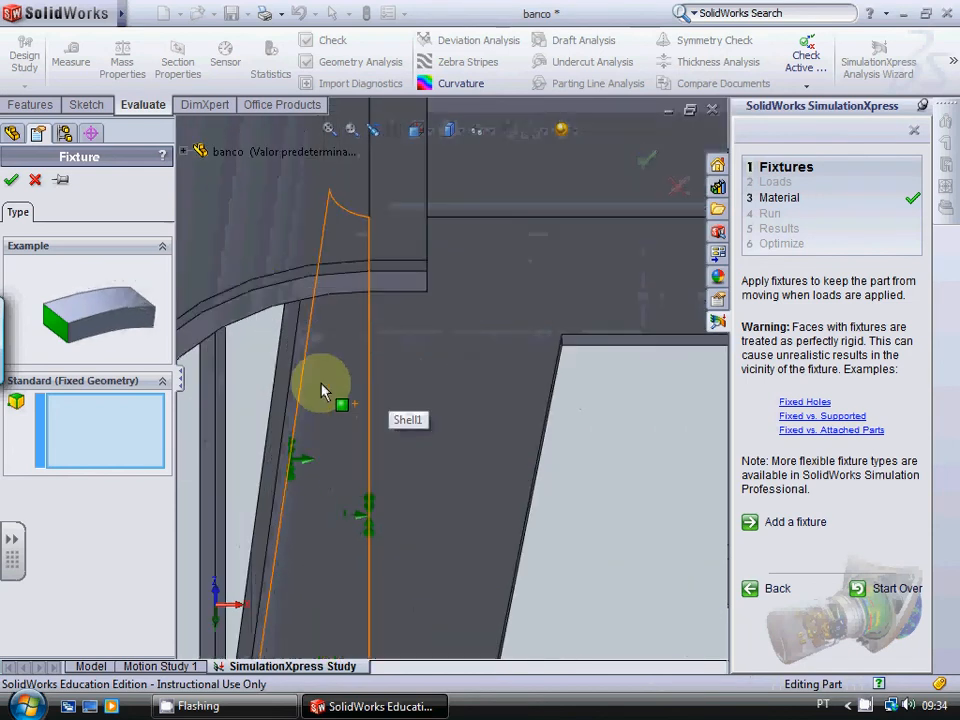
click(274, 306)
scroll(401, 339, up, 3)
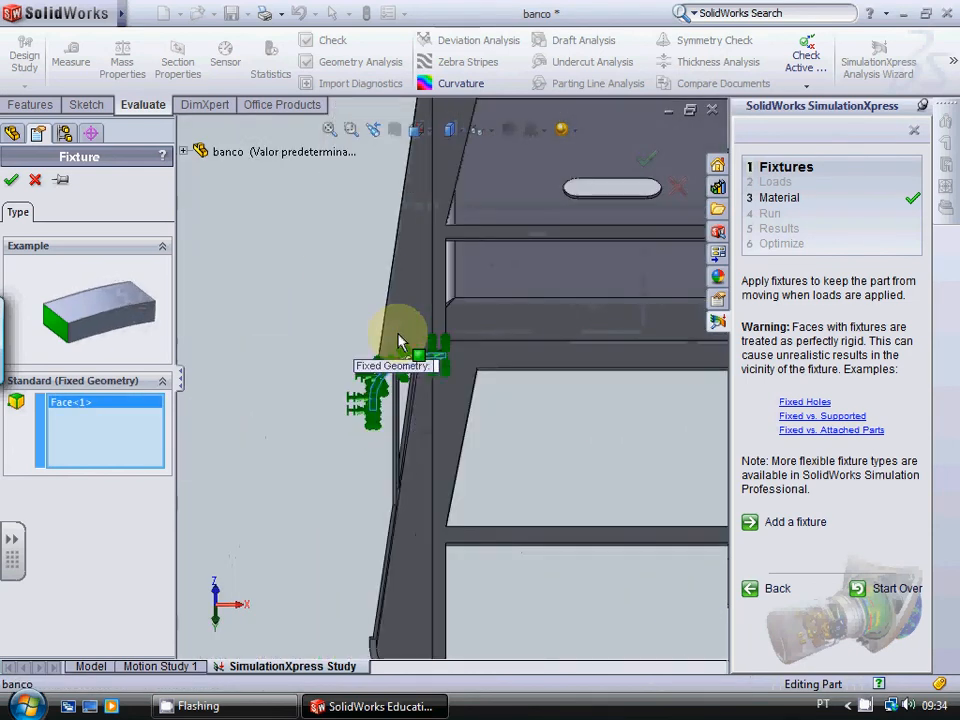
scroll(401, 341, up, 3)
scroll(681, 385, down, 5)
click(562, 366)
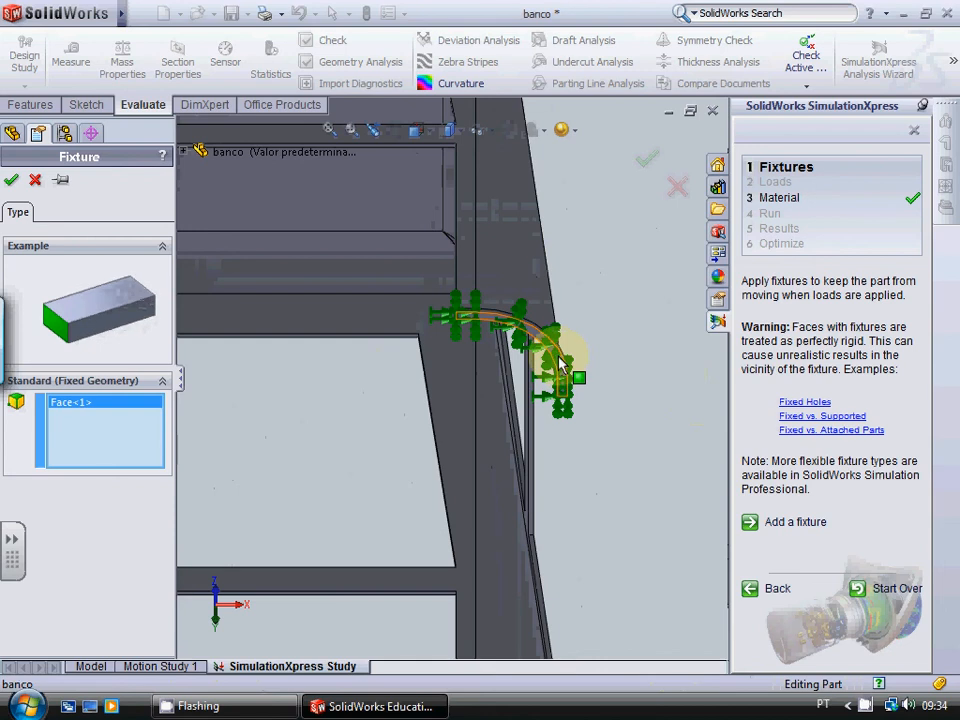
Step: Add the curved bottom faces of the two remaining legs to the fixture and accept it
scroll(675, 478, up, 3)
scroll(386, 347, down, 5)
click(324, 364)
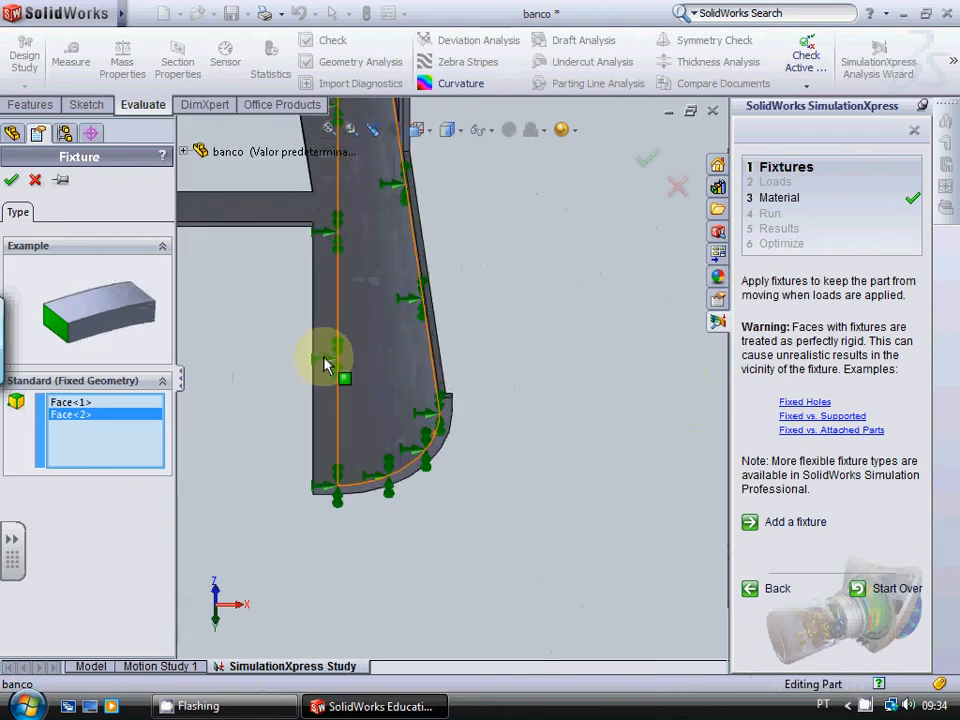
scroll(398, 497, down, 3)
click(398, 497)
scroll(398, 500, up, 5)
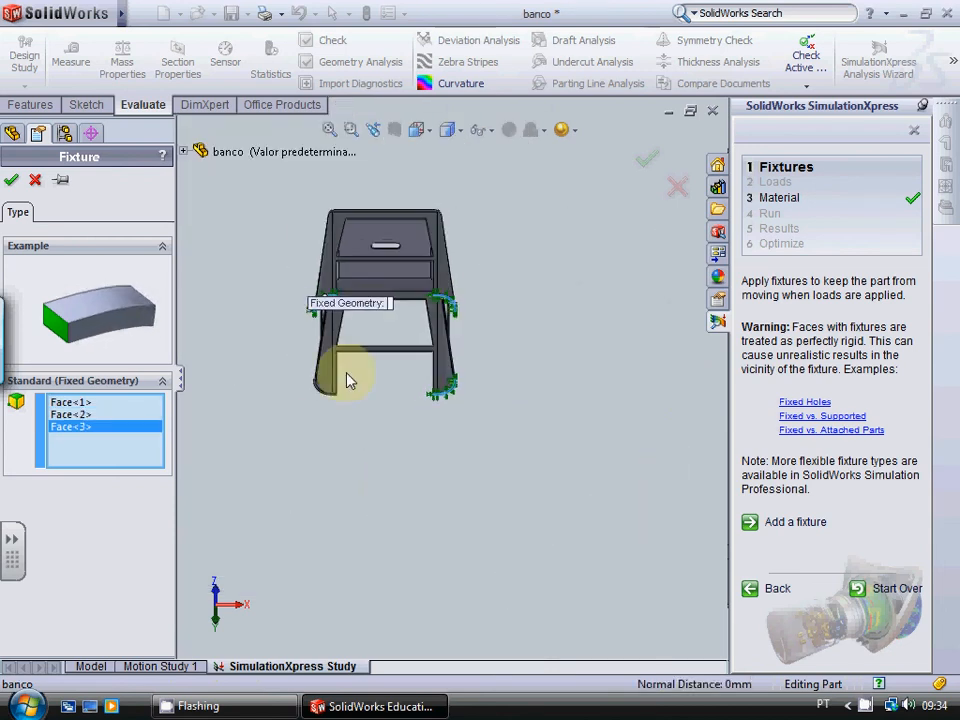
scroll(291, 401, down, 5)
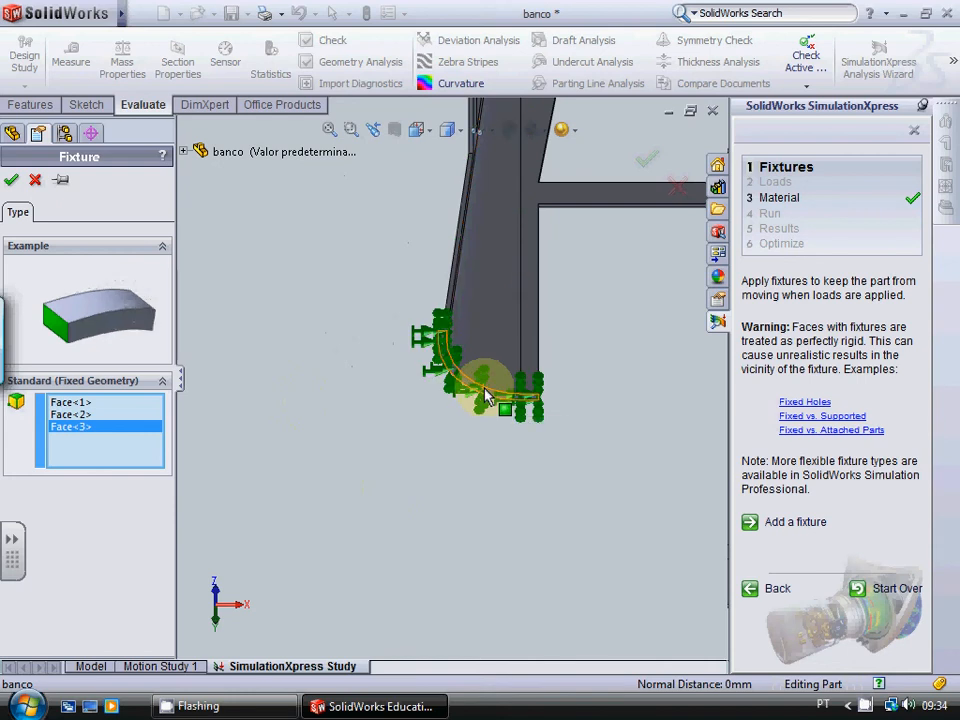
click(484, 394)
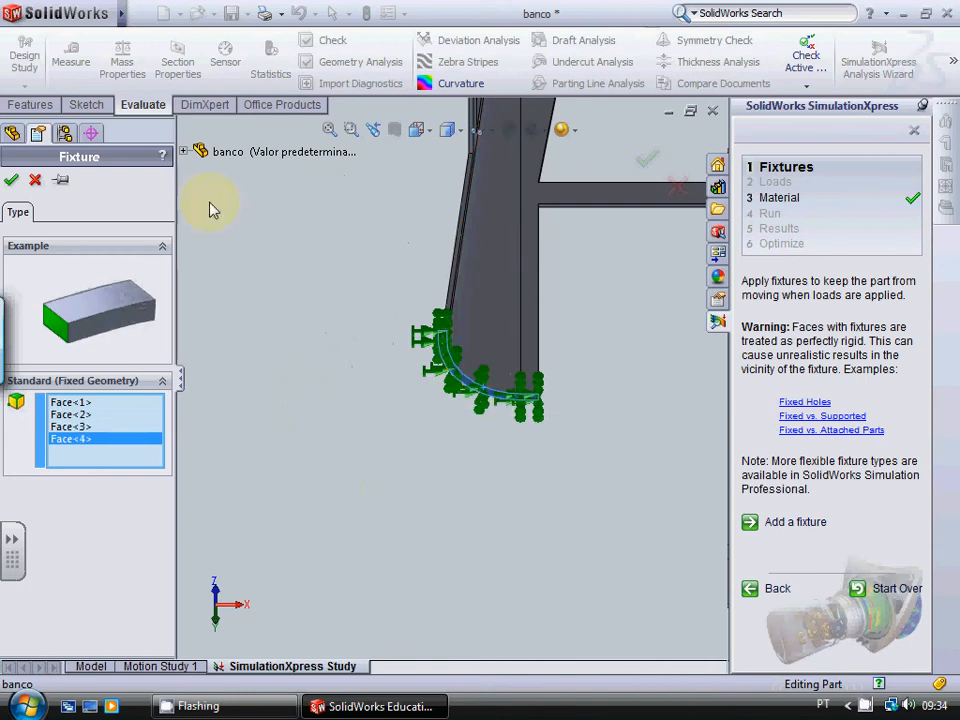
click(11, 182)
scroll(522, 469, up, 5)
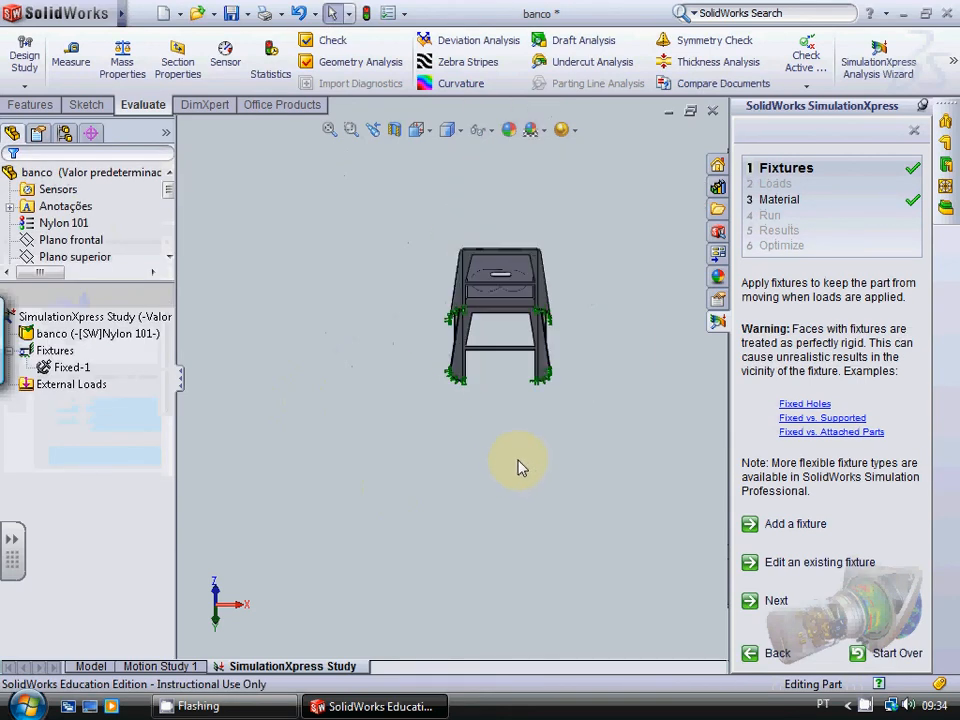
Step: Apply a 1000 N force normal to the two-lobed face on the seat
key(Down)
key(Down)
key(Down)
key(Down)
key(Down)
key(Up)
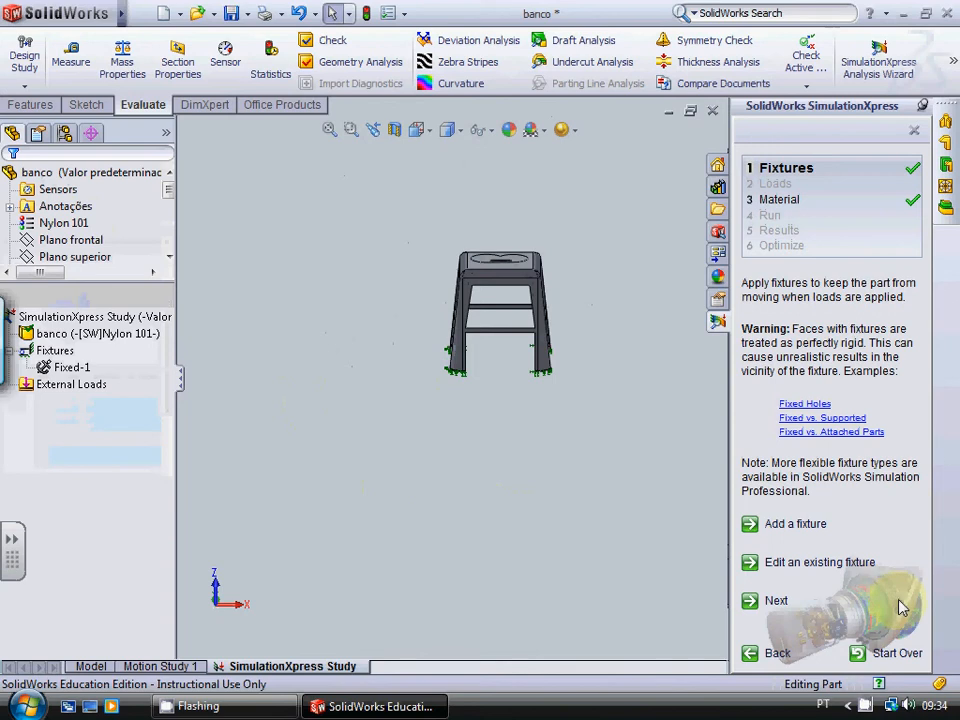
click(780, 601)
click(805, 404)
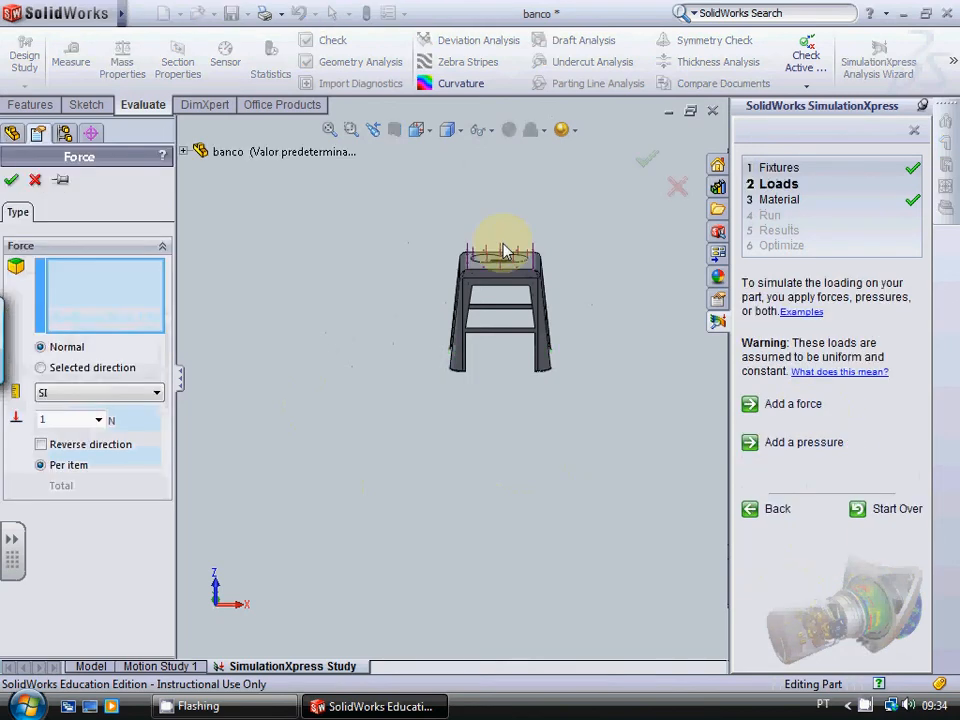
scroll(487, 240, down, 5)
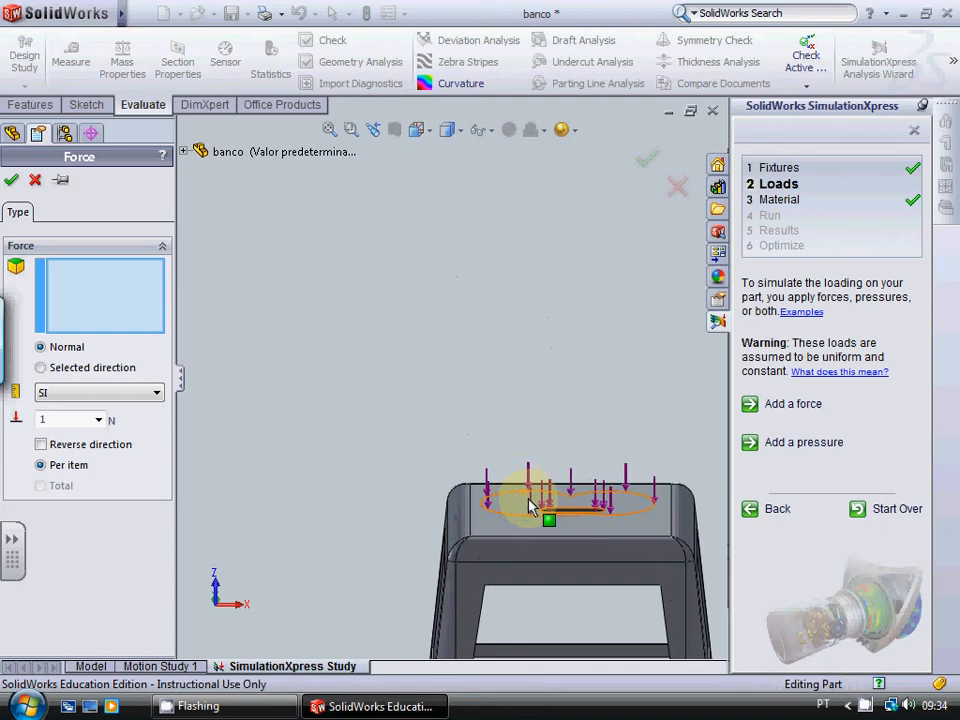
click(531, 504)
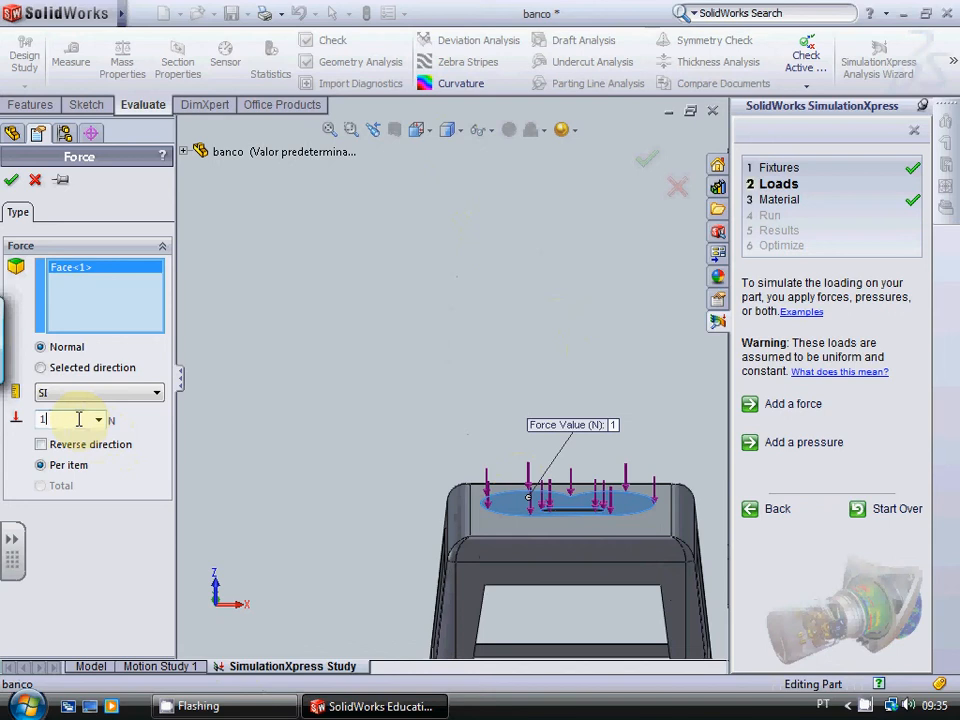
text(000)
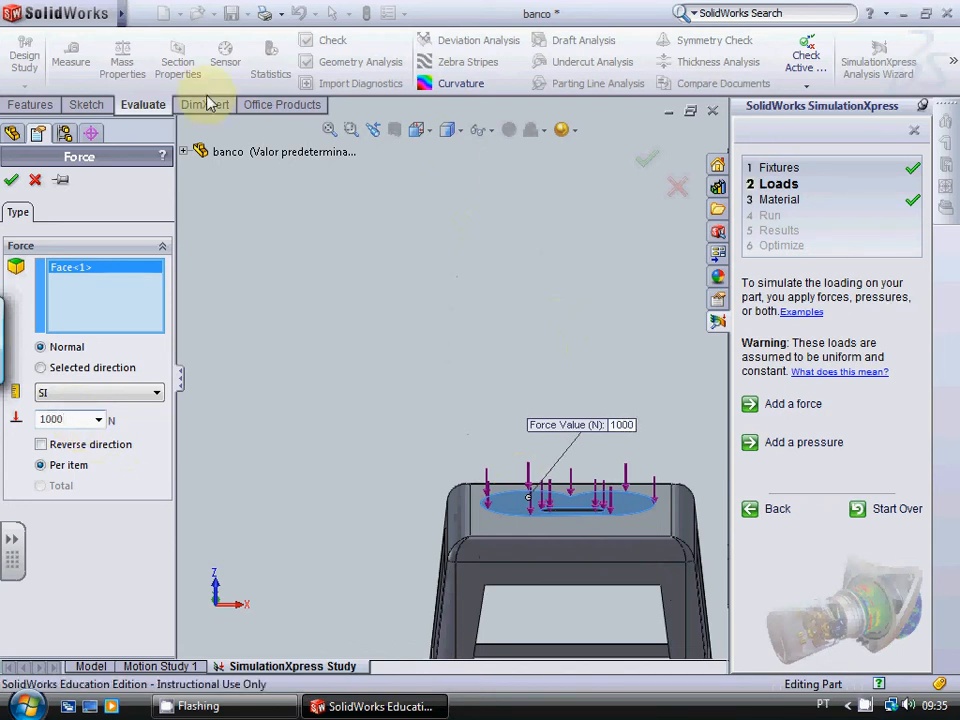
click(11, 180)
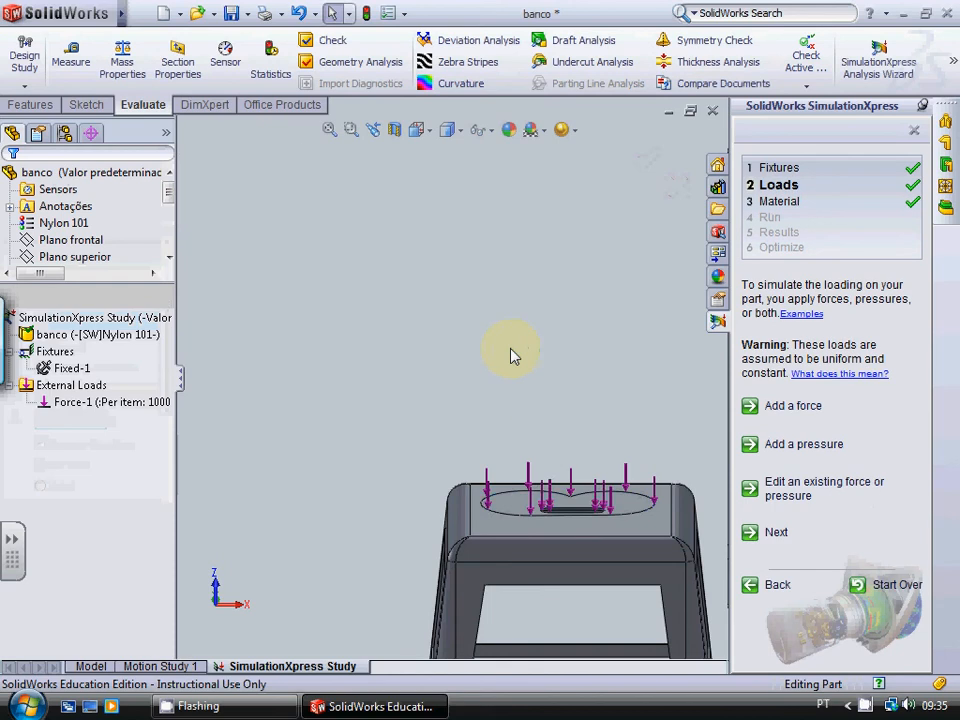
Step: Keep Nylon 101 as the study material and run the simulation
scroll(511, 356, up, 5)
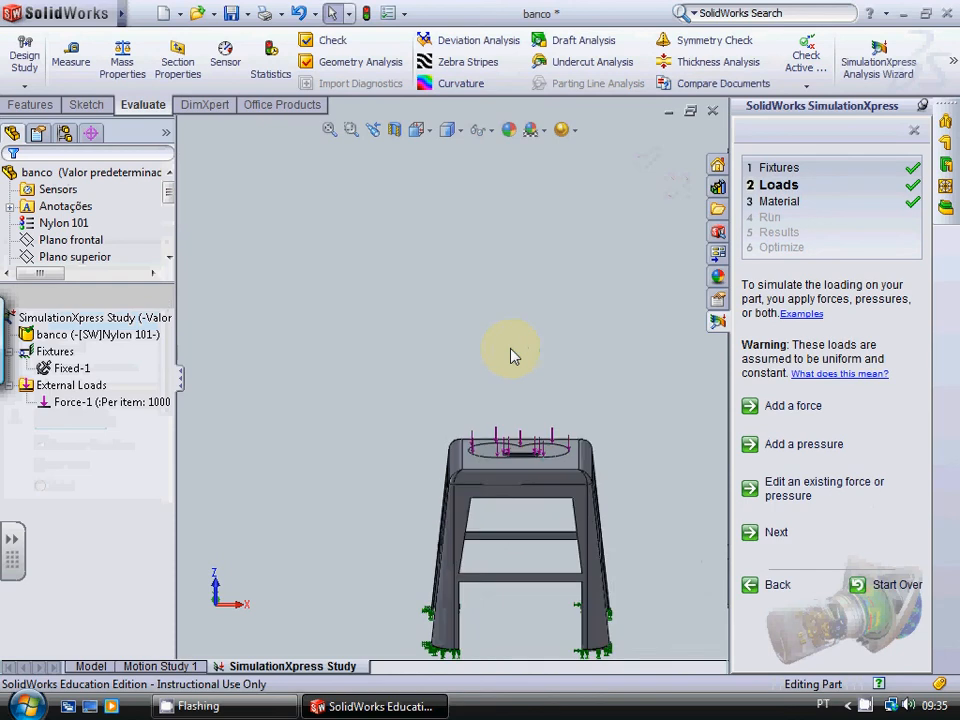
click(780, 536)
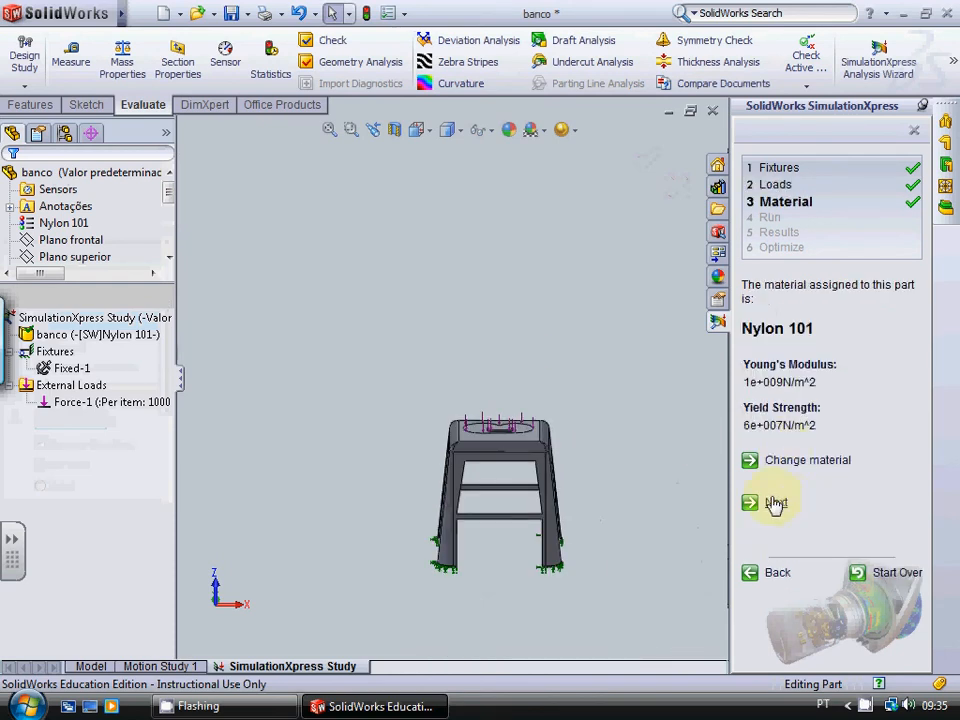
click(775, 503)
click(803, 414)
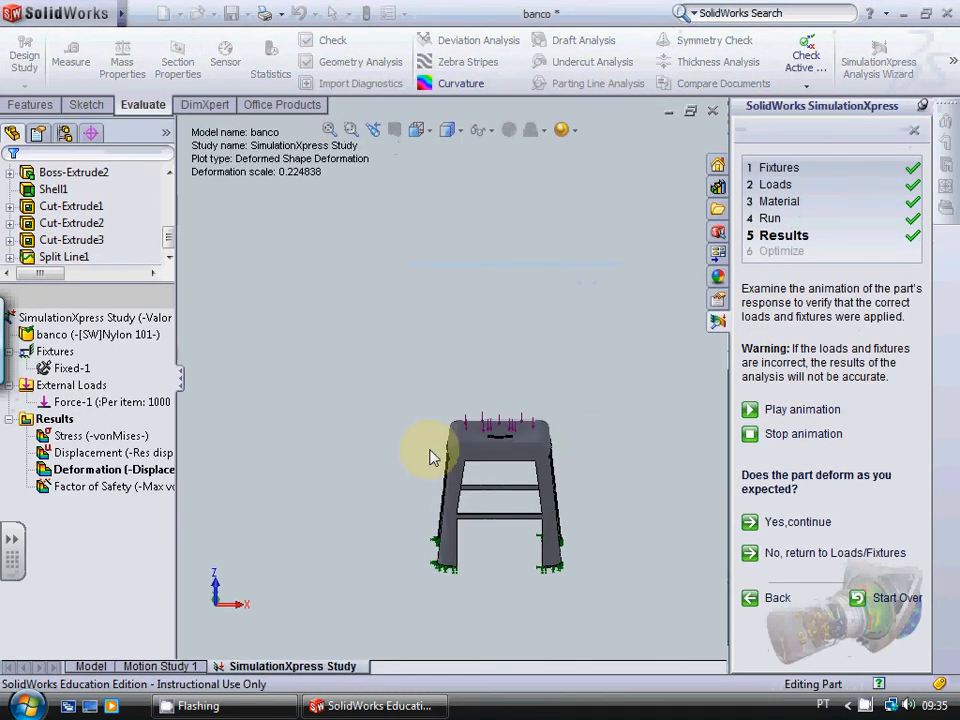
Step: Examine the stool's deformation animation from the front and at an angle, then accept it and show the factor of safety results
scroll(430, 456, down, 3)
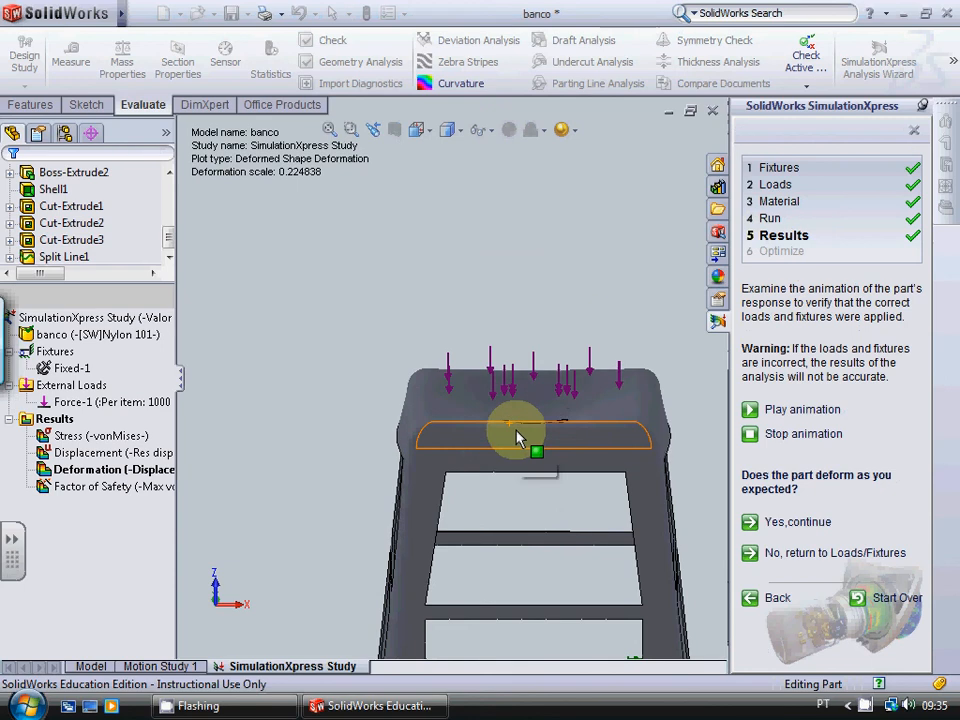
scroll(516, 438, up, 3)
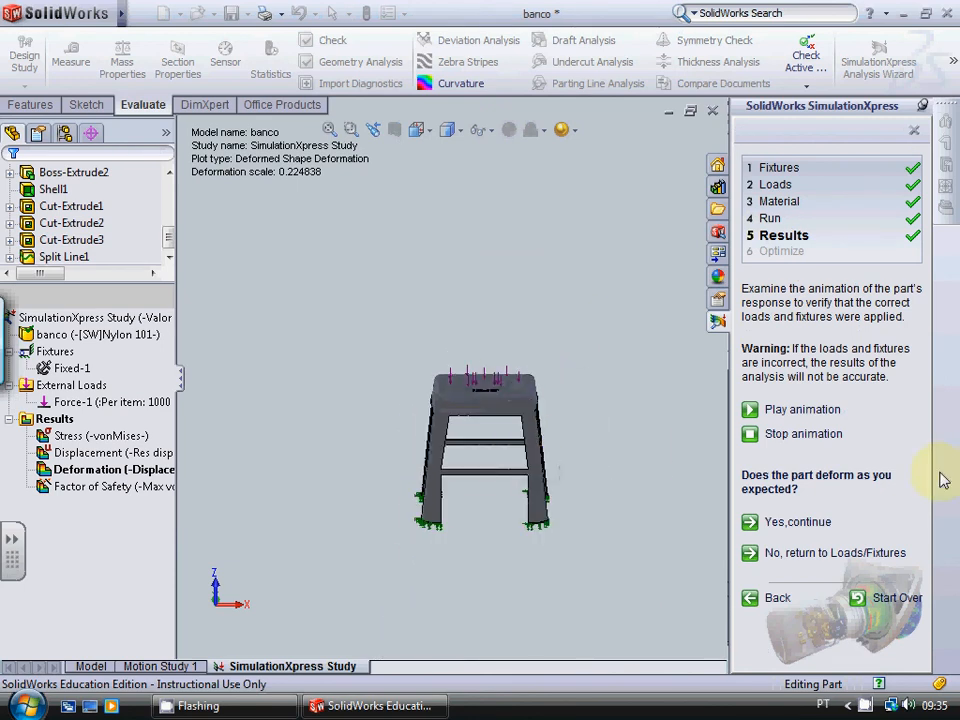
scroll(525, 450, down, 4)
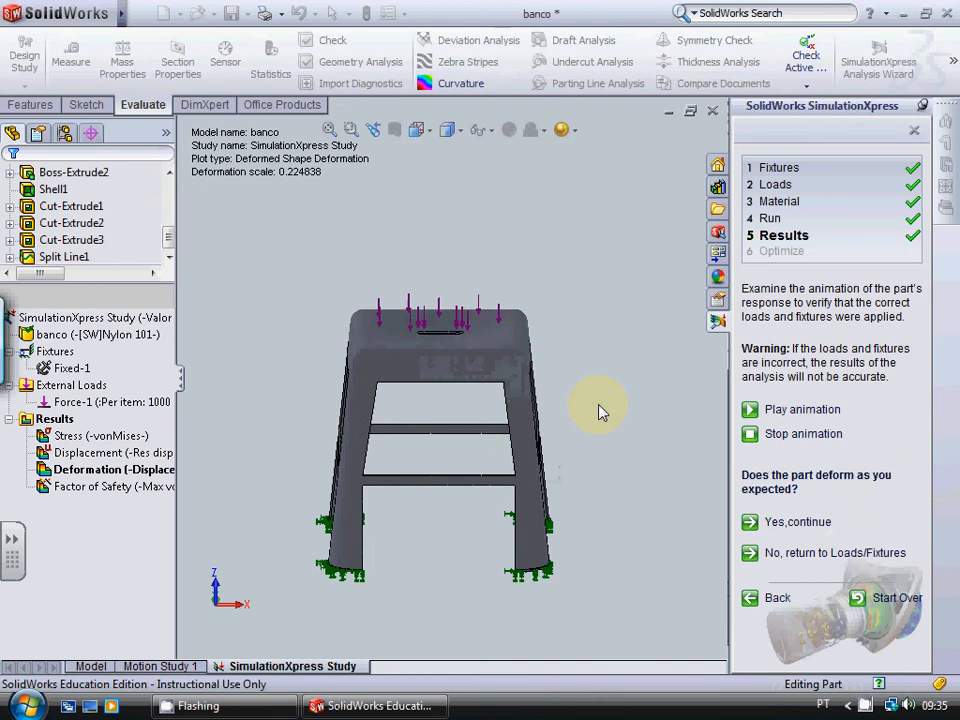
key(Right)
key(Right)
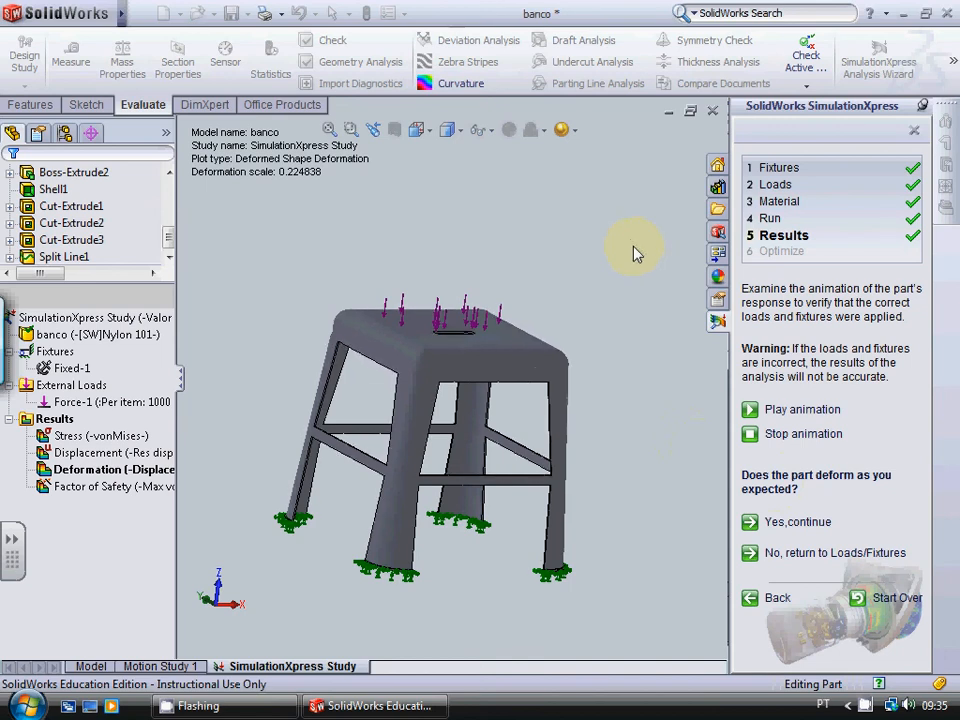
click(800, 522)
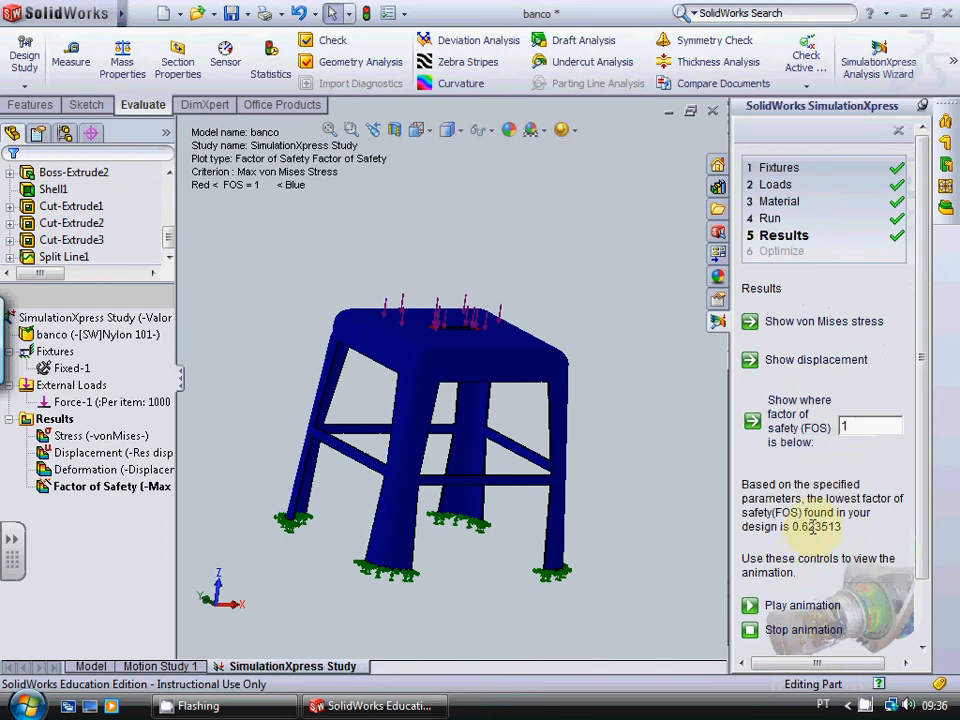
Step: Examine the factor of safety plot around the seat slot, the upper leg corners and the crossbar joints for areas below 1
scroll(456, 317, down, 8)
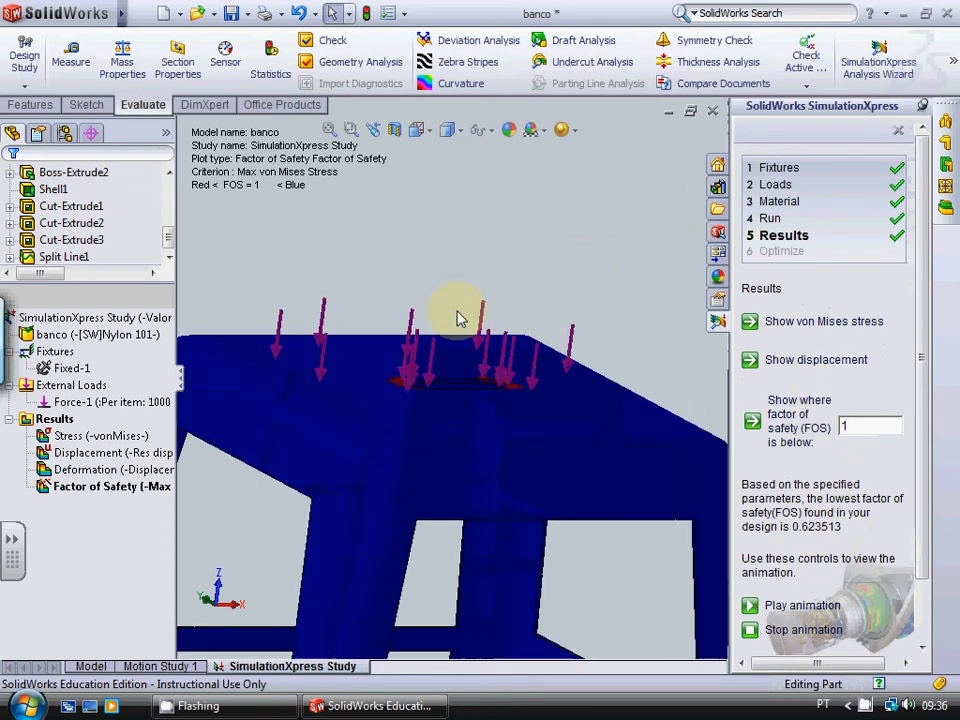
scroll(512, 400, down, 3)
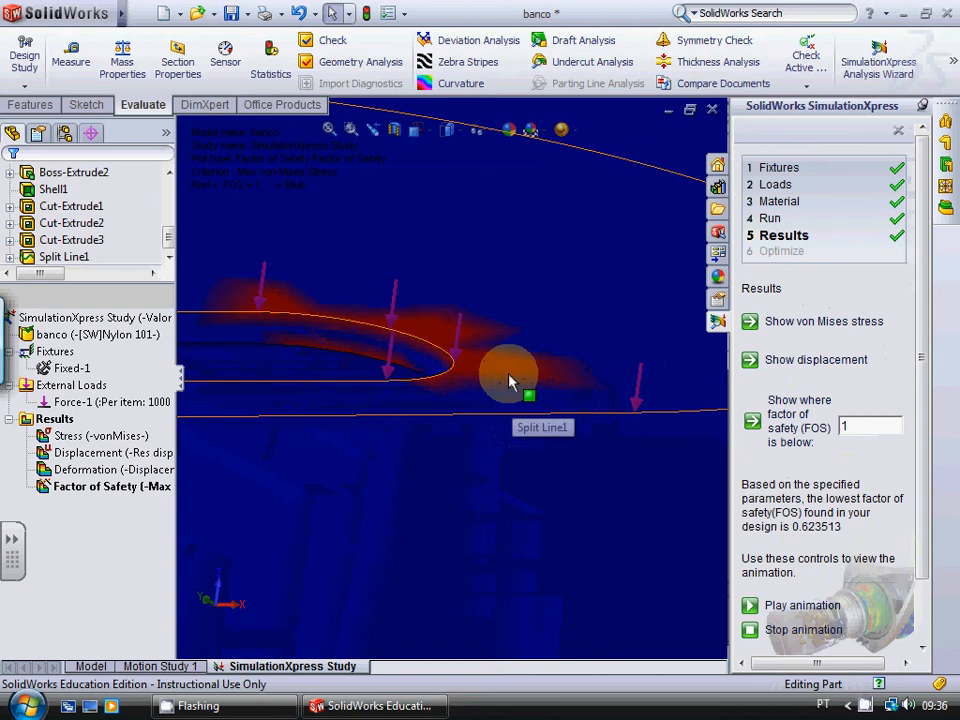
scroll(493, 377, down, 3)
scroll(493, 377, down, 2)
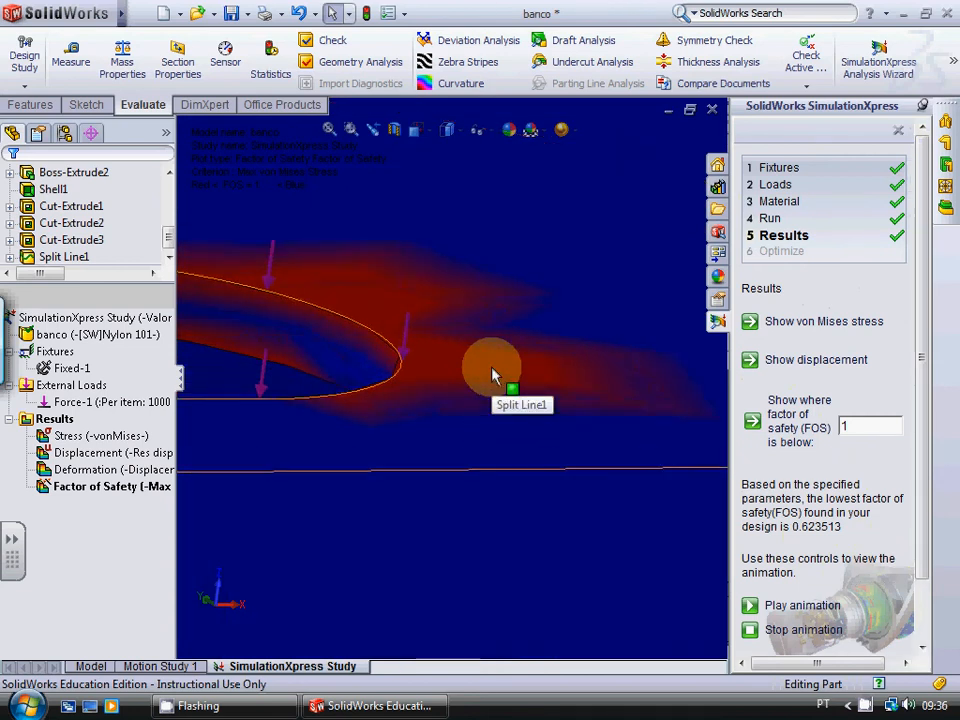
scroll(493, 377, up, 8)
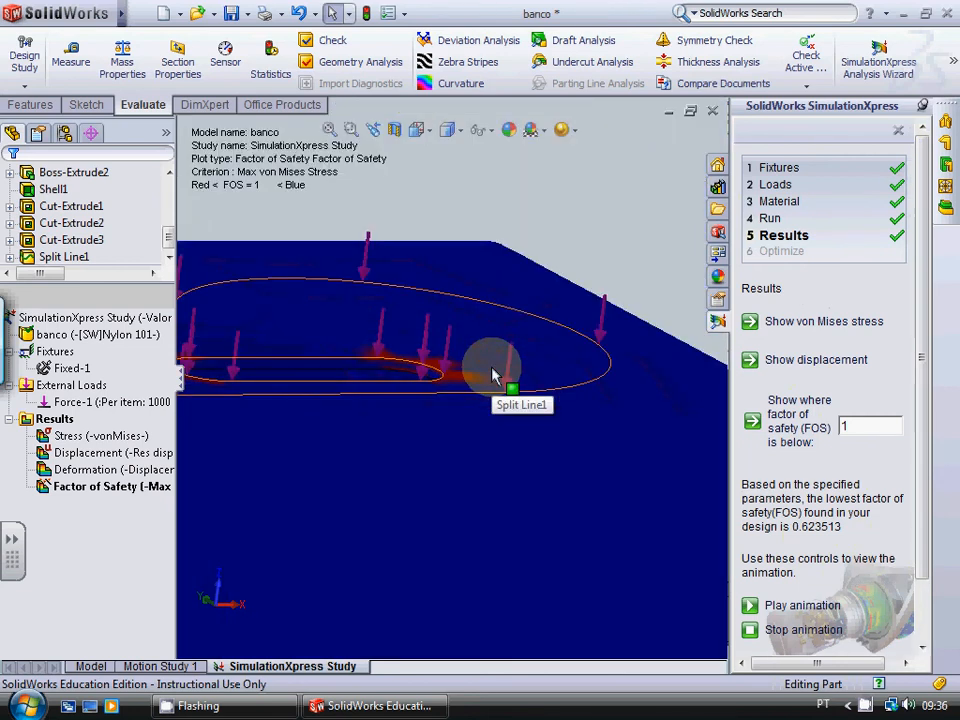
scroll(493, 377, up, 5)
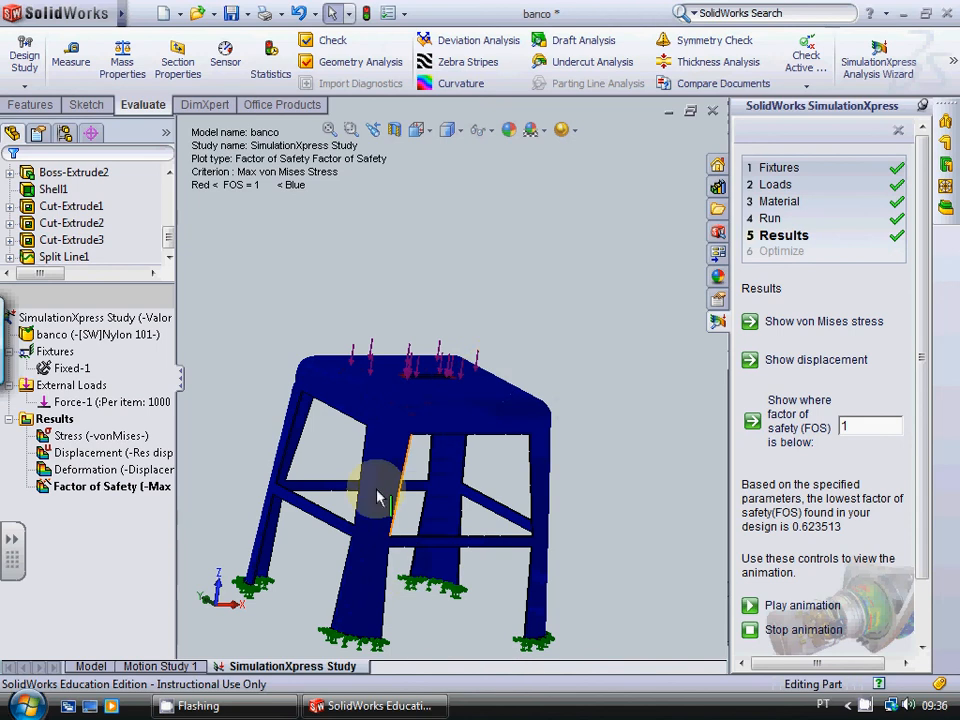
scroll(320, 398, down, 6)
scroll(320, 398, down, 4)
scroll(400, 318, up, 3)
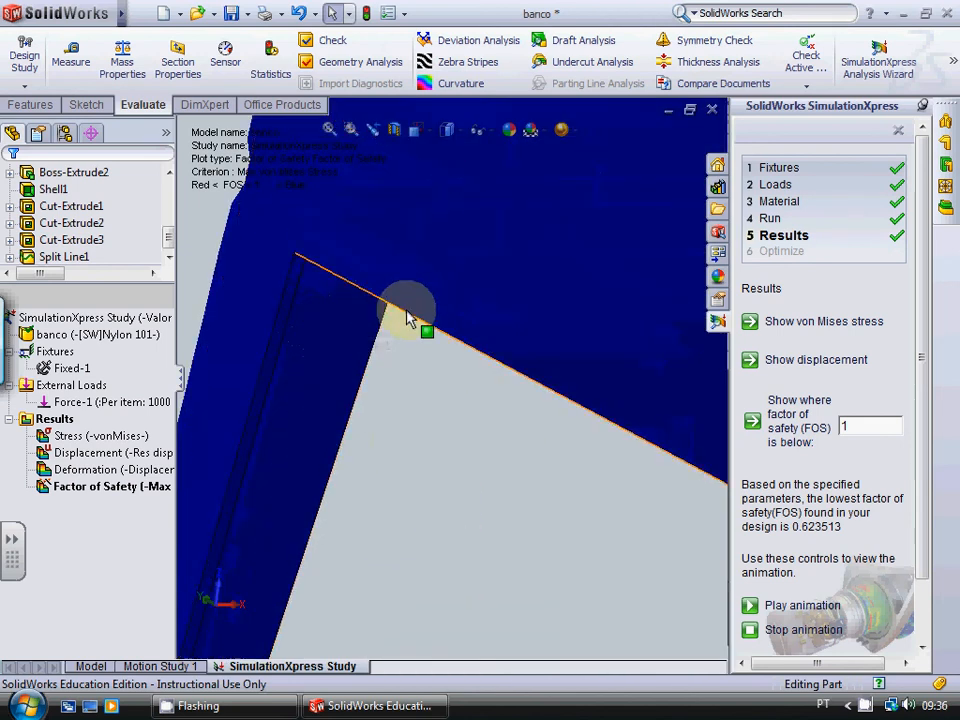
scroll(400, 318, up, 1)
scroll(332, 612, down, 6)
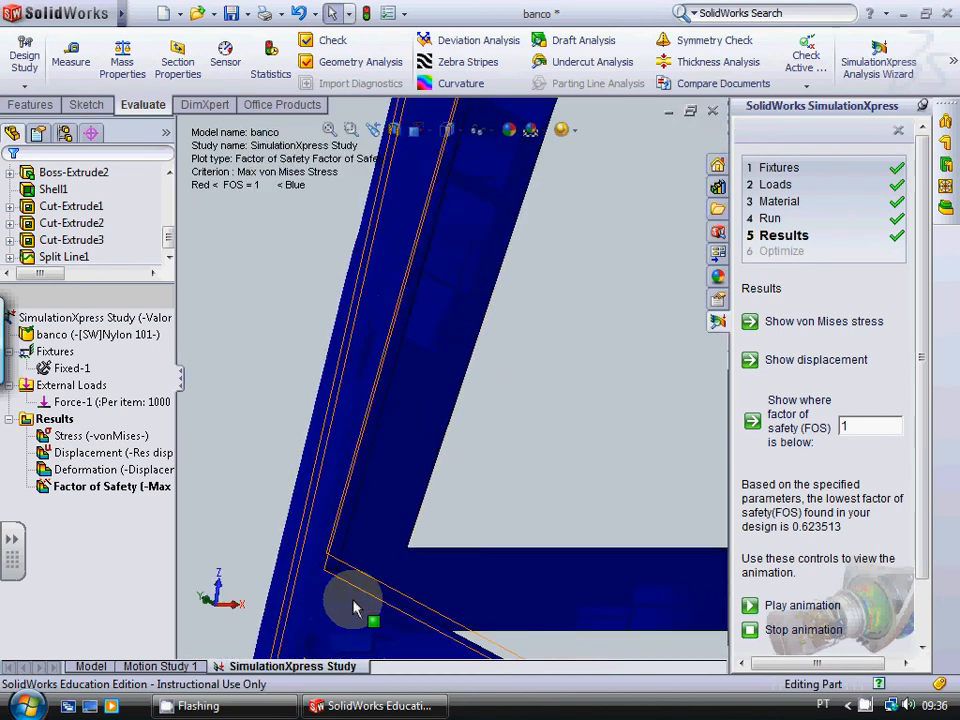
scroll(418, 590, up, 8)
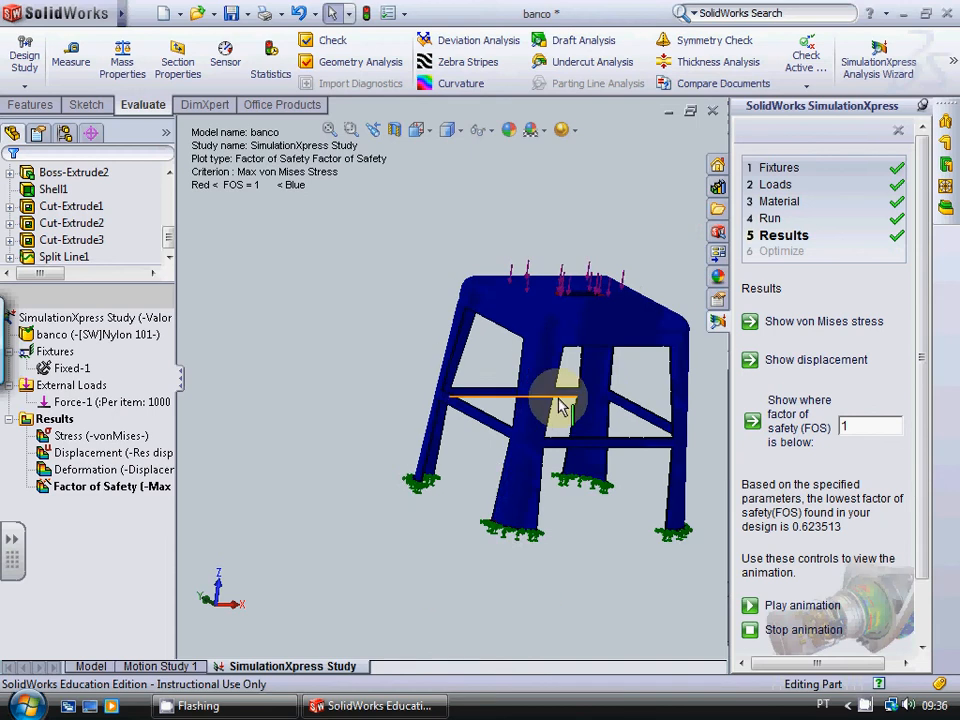
scroll(652, 298, down, 2)
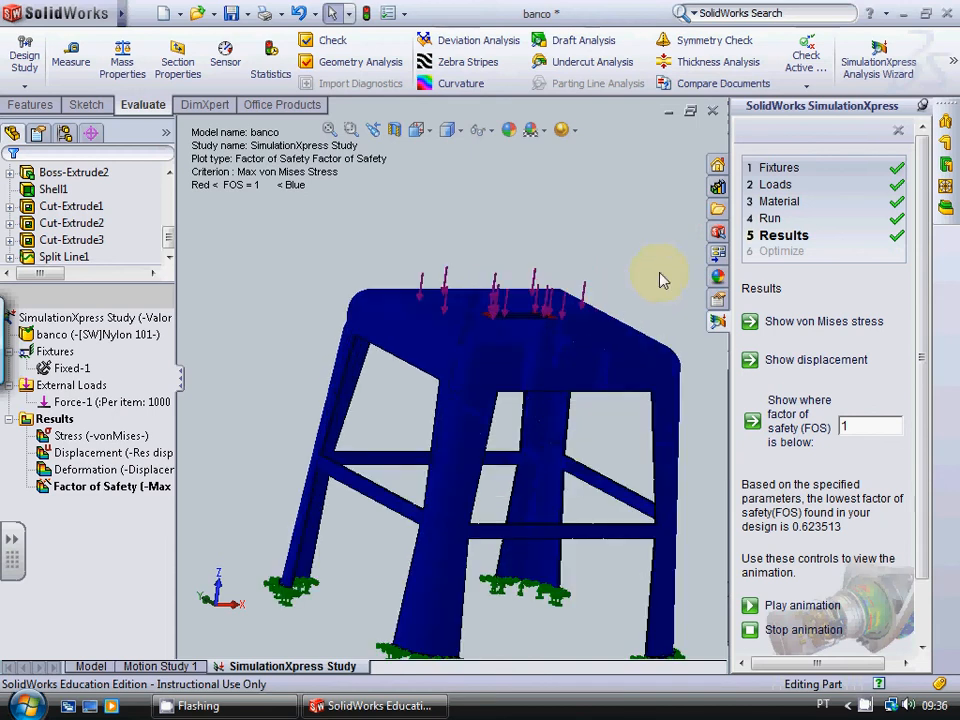
Step: Show the von Mises stress plot and examine the stress around the slot and the two-lobed loaded face
click(822, 321)
scroll(386, 369, up, 4)
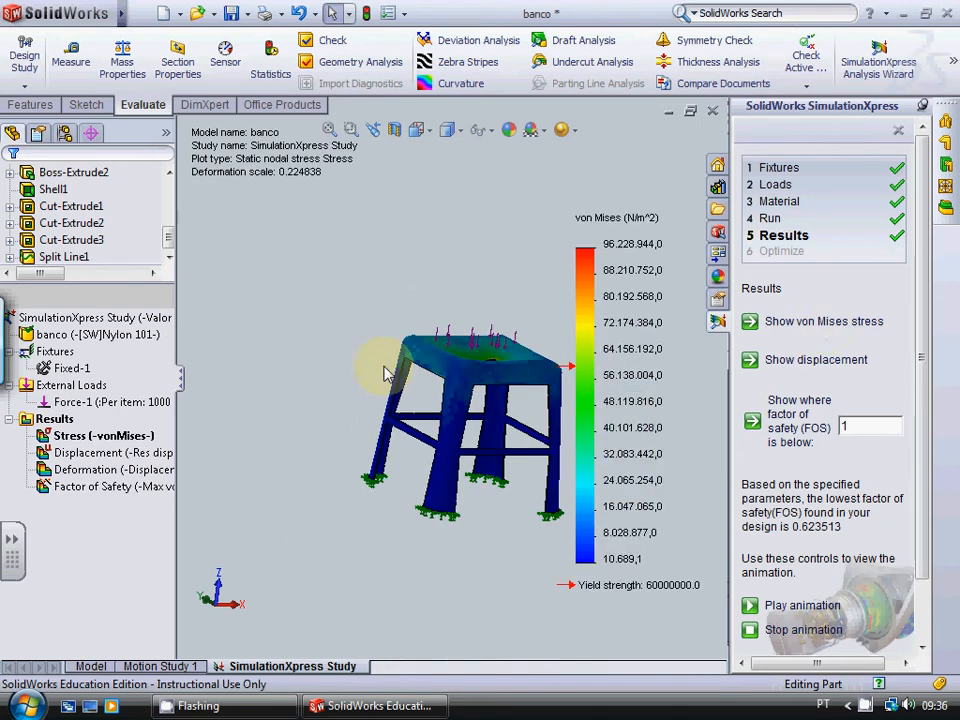
scroll(650, 445, down, 3)
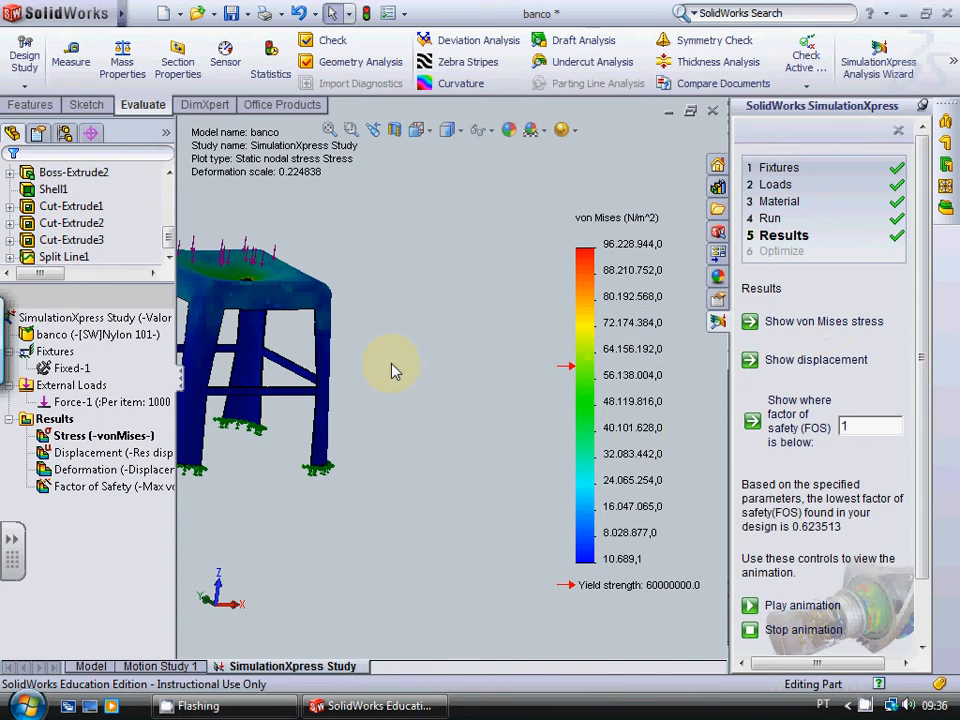
scroll(396, 371, up, 2)
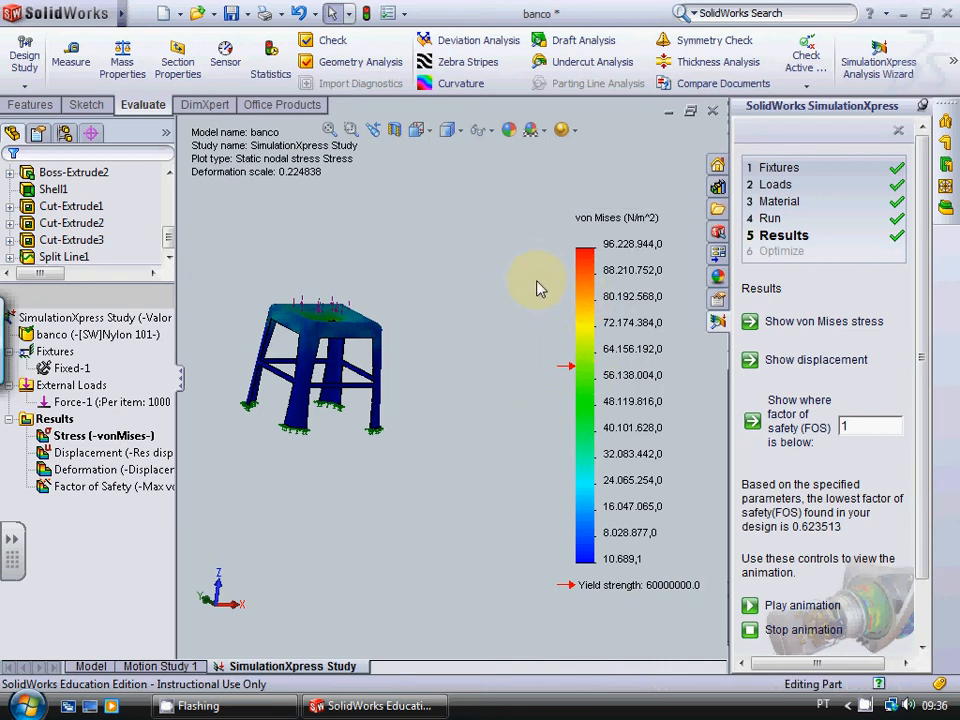
scroll(281, 288, down, 6)
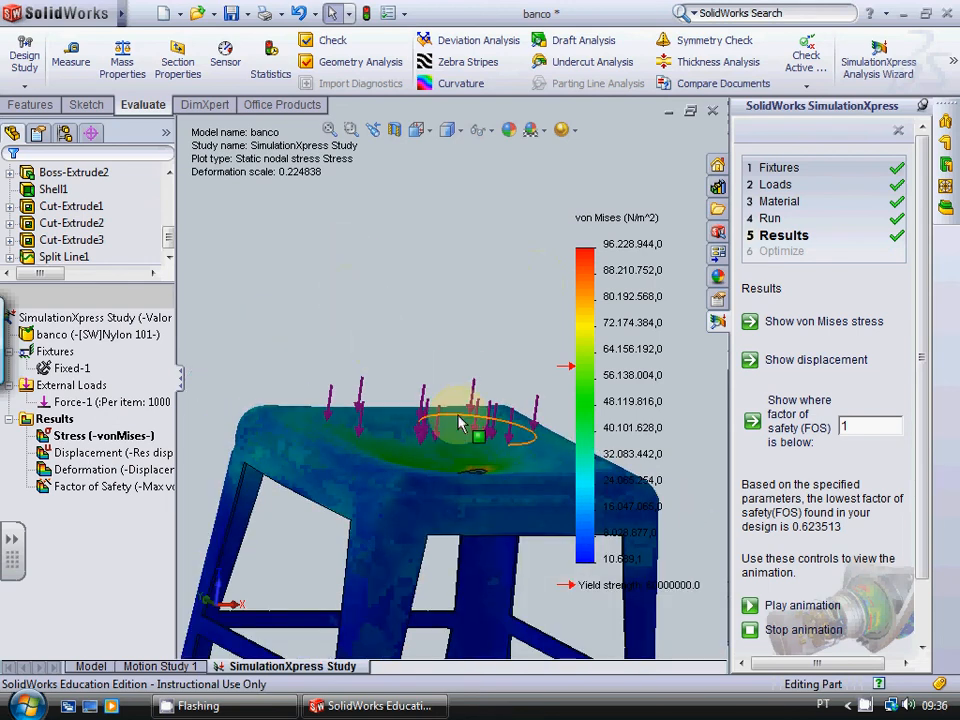
scroll(461, 428, down, 1)
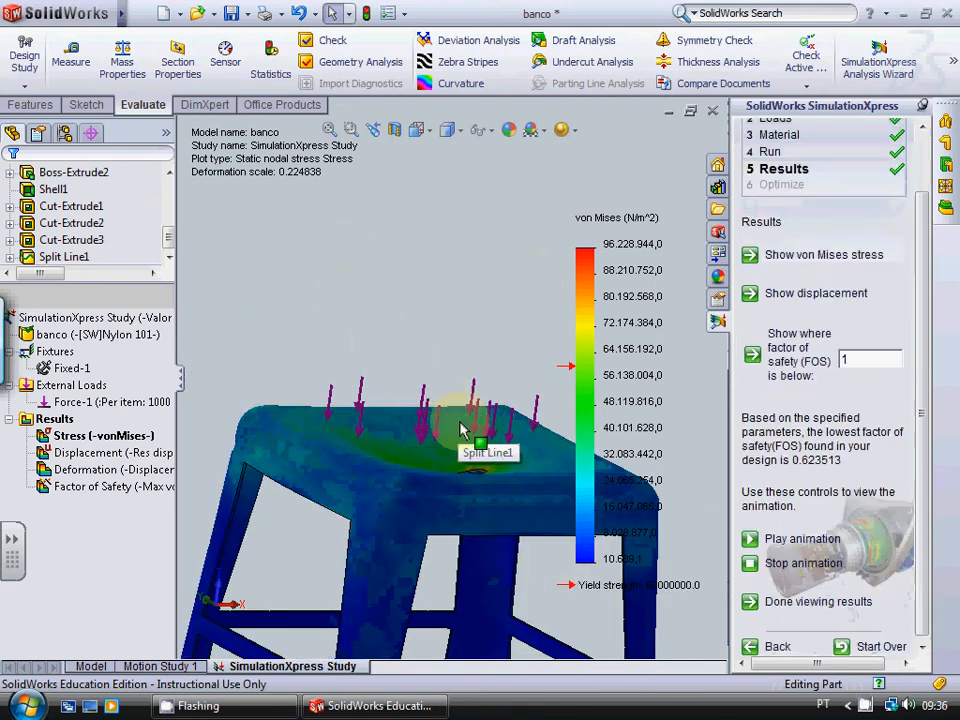
middle_drag(441, 291, 500, 490)
scroll(500, 493, down, 5)
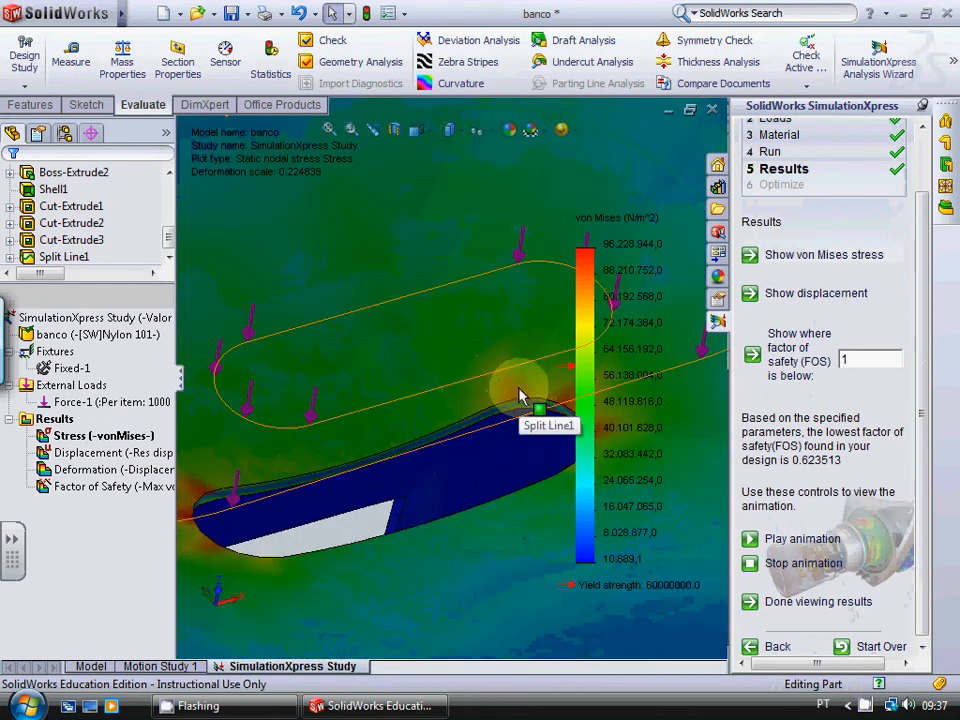
scroll(519, 397, up, 5)
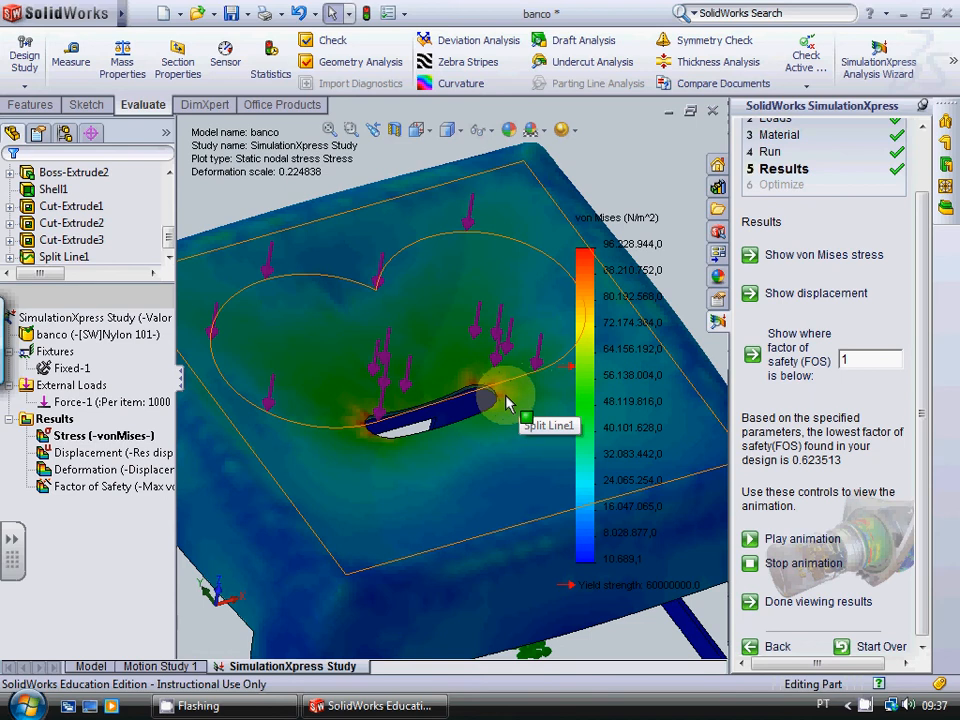
scroll(366, 405, up, 6)
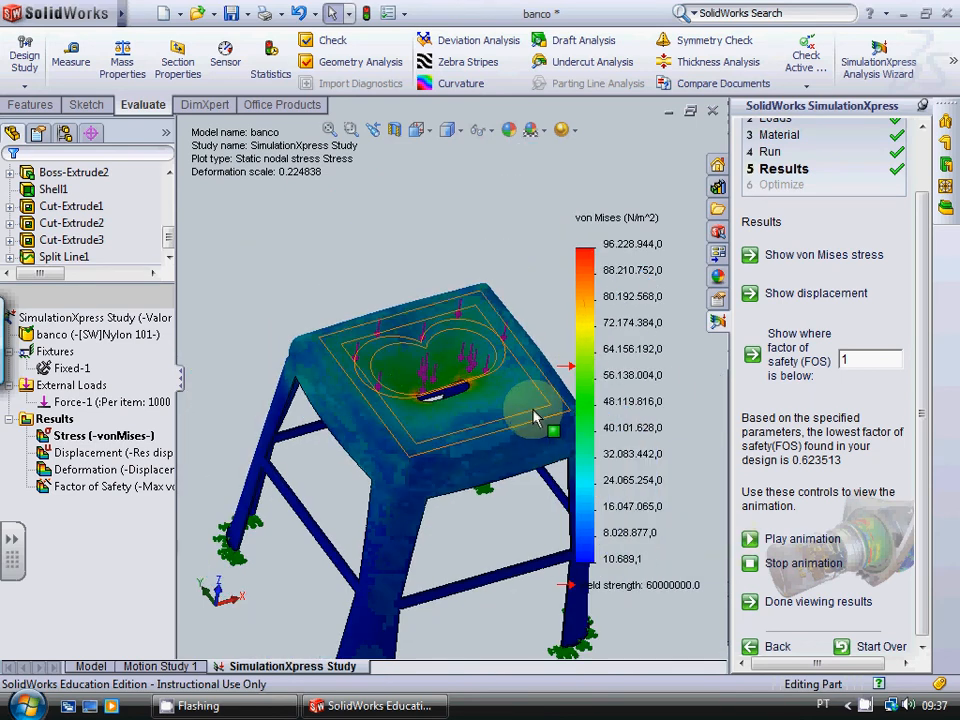
Step: Examine the von Mises stress on the stool's legs, crossbars and the fixed foot of the front leg
scroll(545, 425, up, 3)
scroll(553, 450, down, 1)
scroll(360, 500, down, 5)
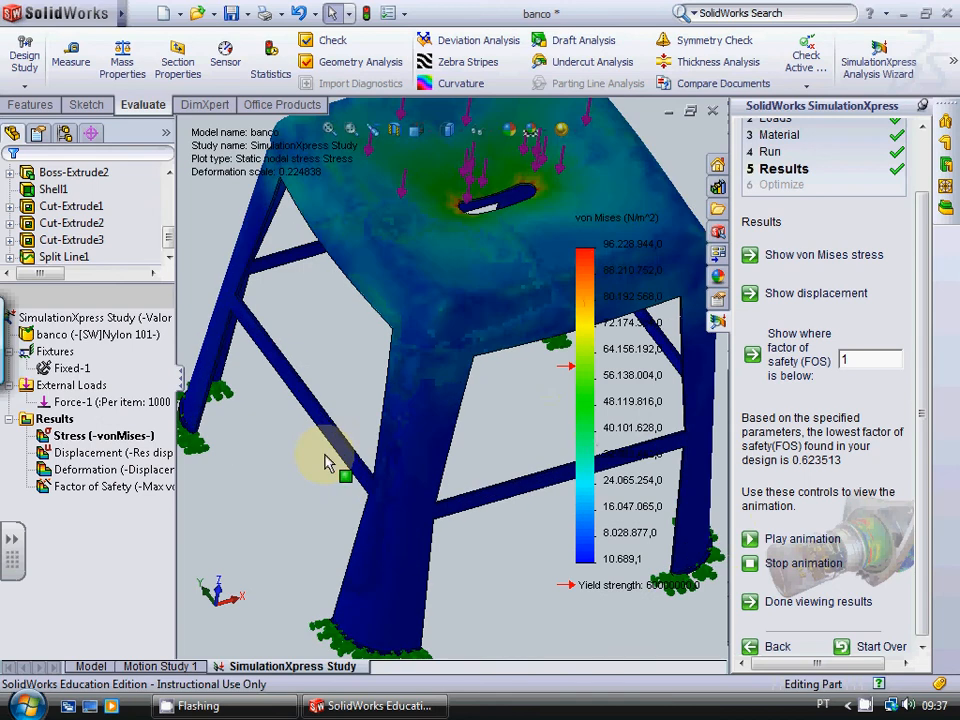
scroll(396, 476, up, 3)
scroll(400, 477, up, 3)
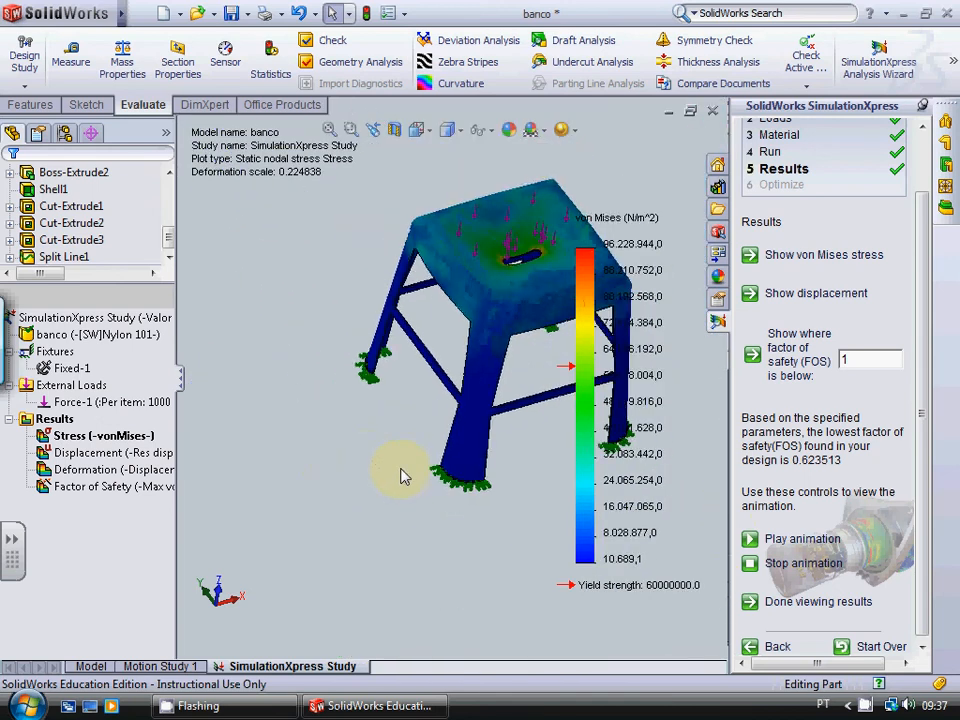
scroll(480, 478, down, 5)
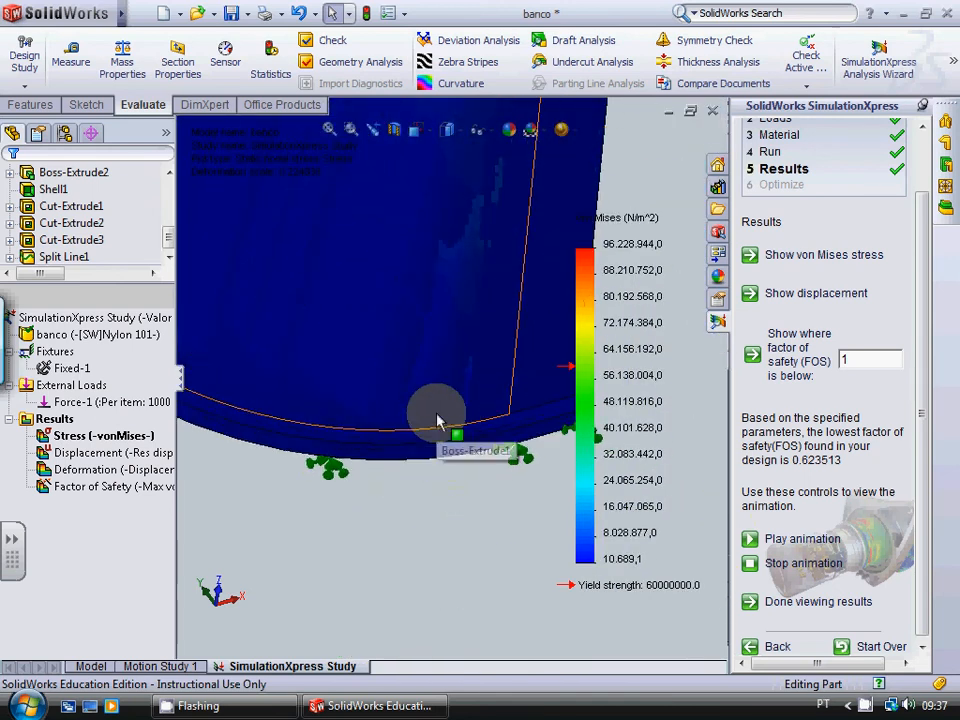
scroll(432, 410, up, 2)
scroll(437, 420, up, 5)
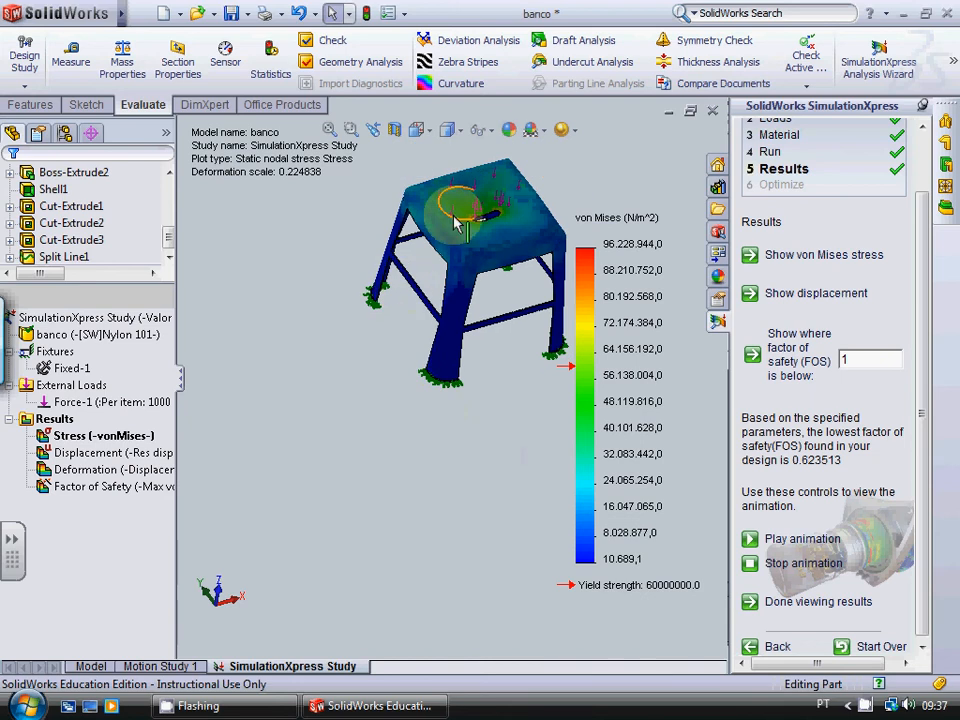
Step: Compare the stress colours at the ends of the seat slot with the yield strength mark on the colour chart
scroll(500, 410, up, 2)
scroll(503, 220, down, 6)
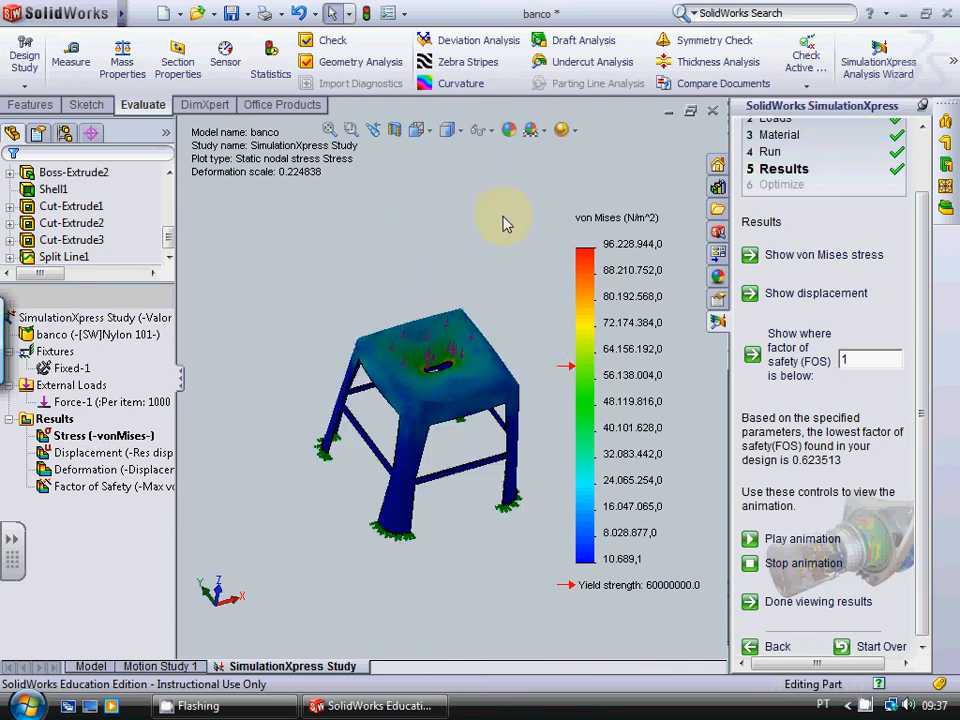
scroll(440, 383, down, 5)
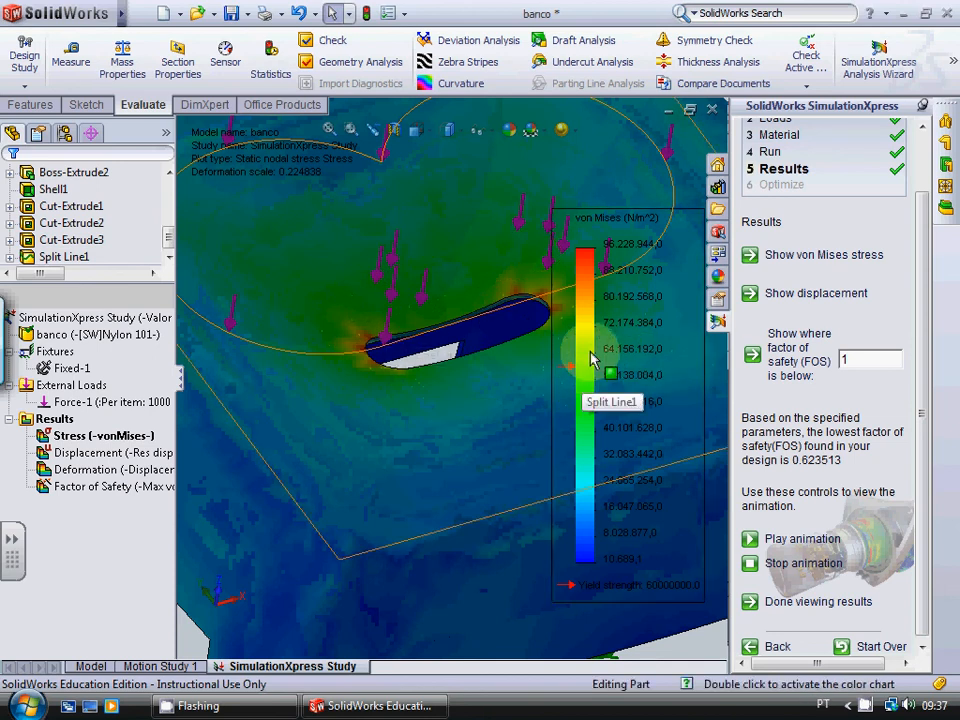
scroll(594, 358, down, 4)
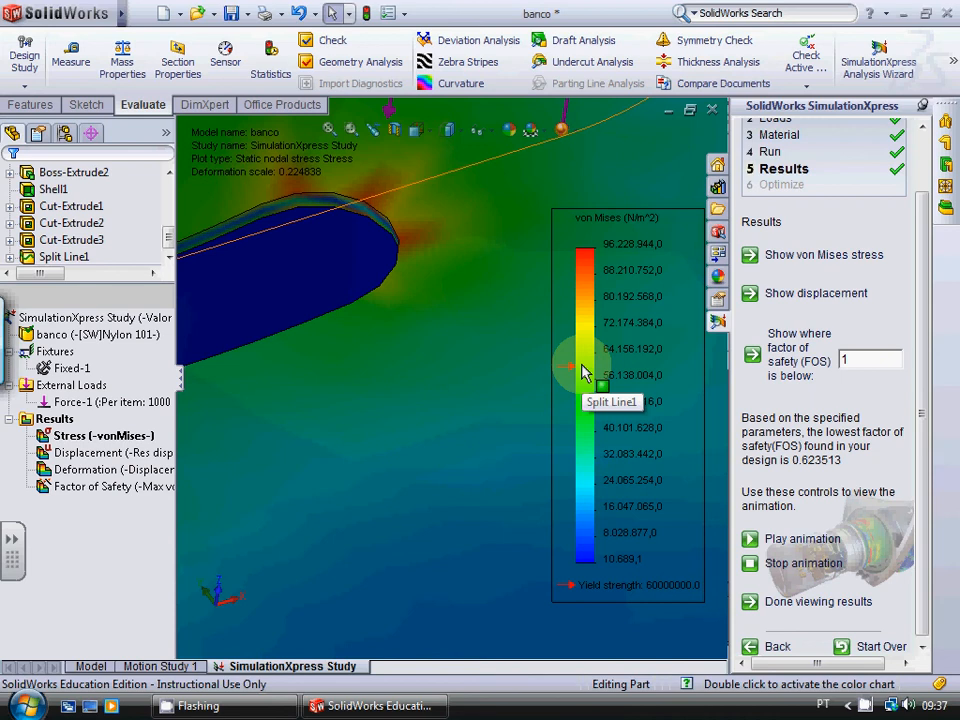
key(f)
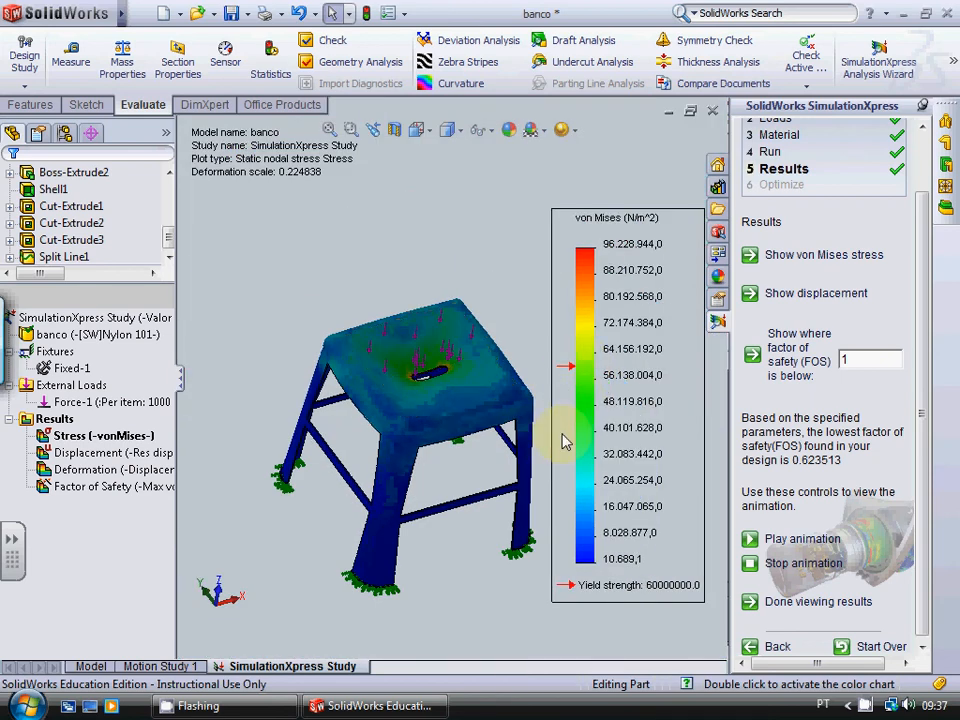
Step: Examine the von Mises stress where the front leg meets the seat and across the whole stool
scroll(565, 440, down, 2)
scroll(561, 436, up, 3)
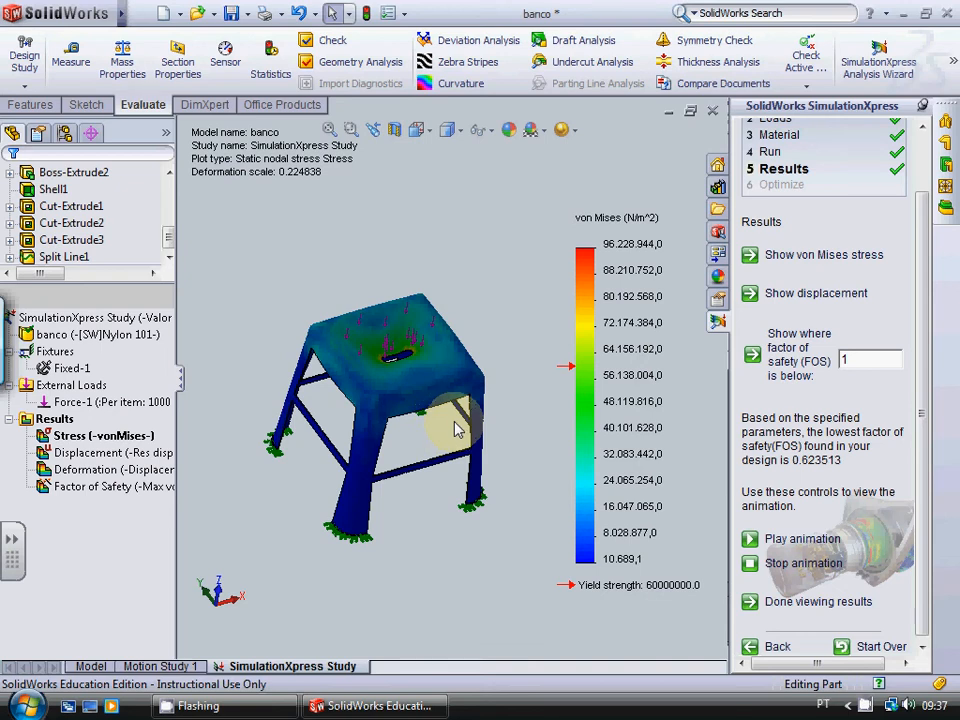
scroll(398, 422, down, 3)
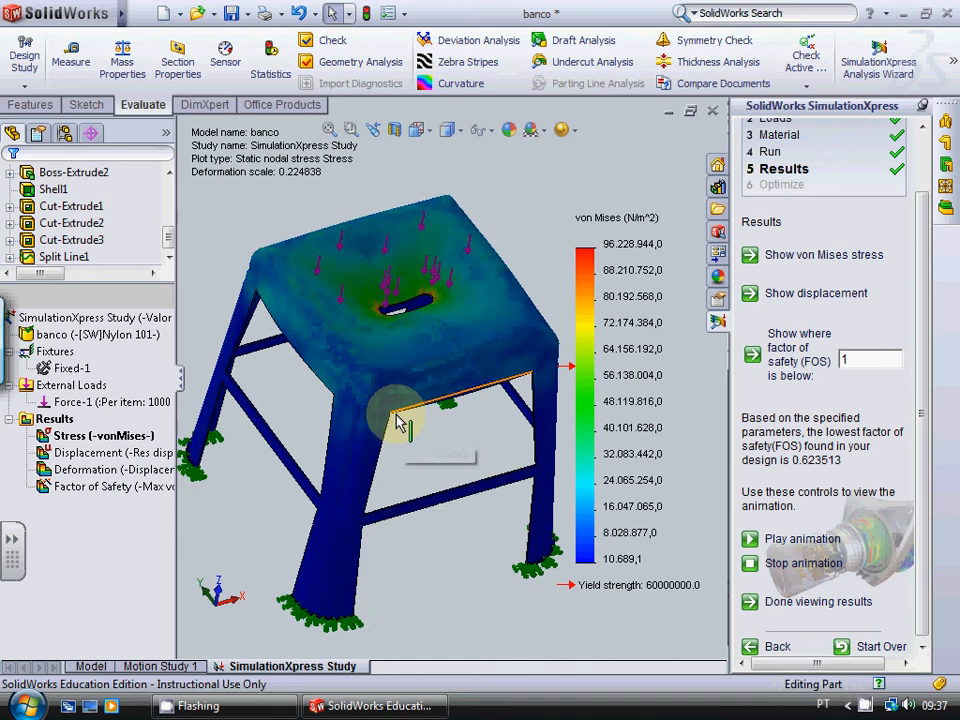
scroll(397, 411, down, 2)
scroll(399, 403, up, 2)
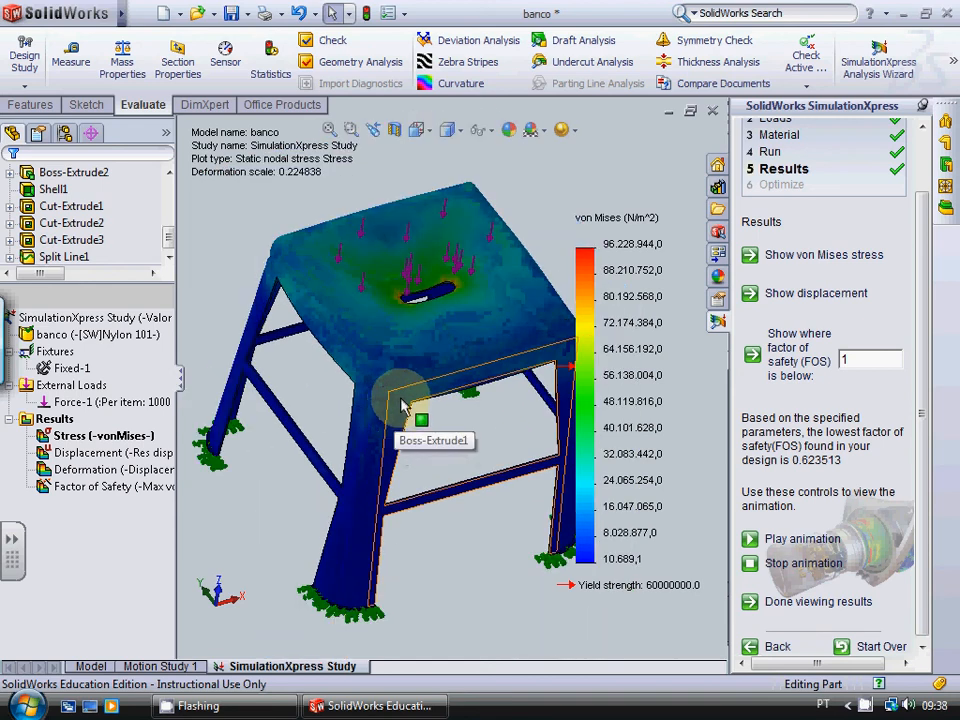
scroll(400, 403, up, 3)
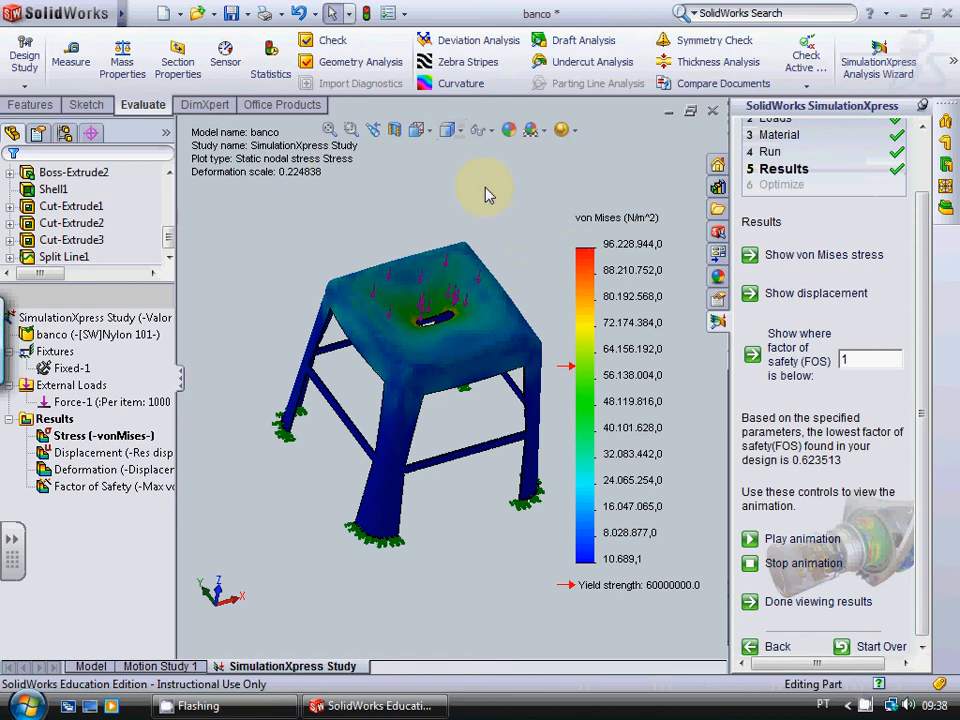
Step: Close the SimulationXpress study without saving its data
scroll(485, 194, up, 6)
scroll(485, 194, down, 6)
click(570, 263)
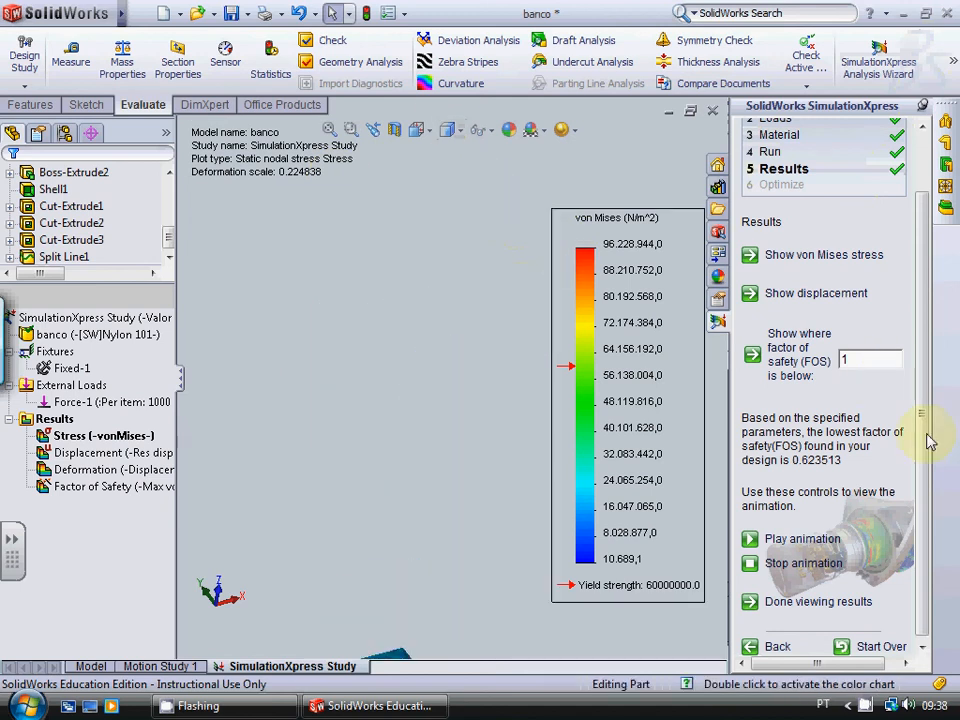
scroll(928, 439, up, 3)
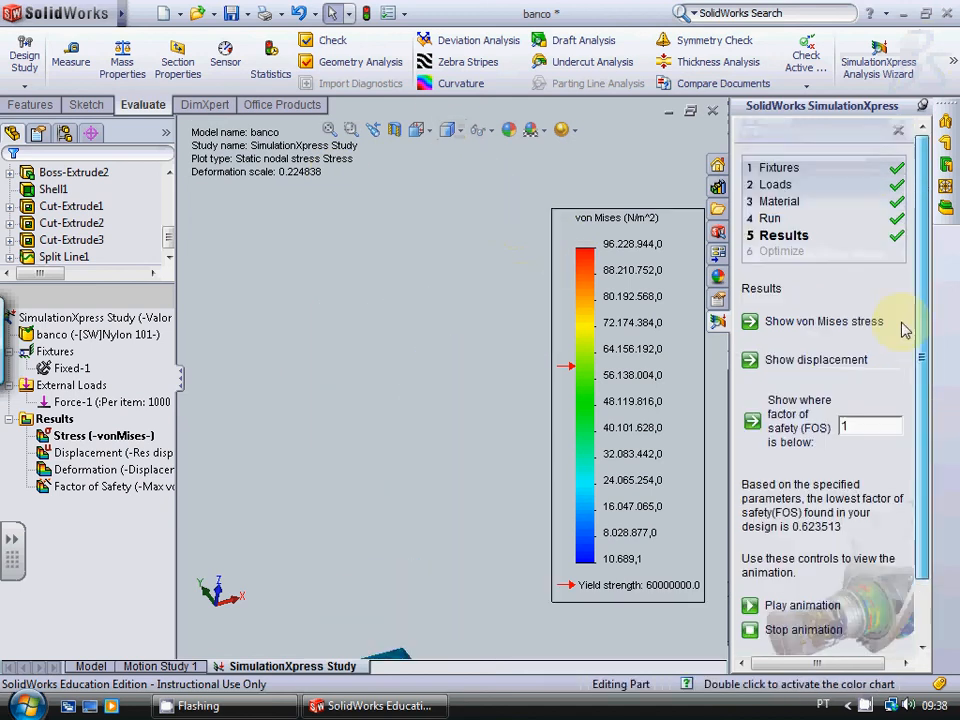
click(899, 133)
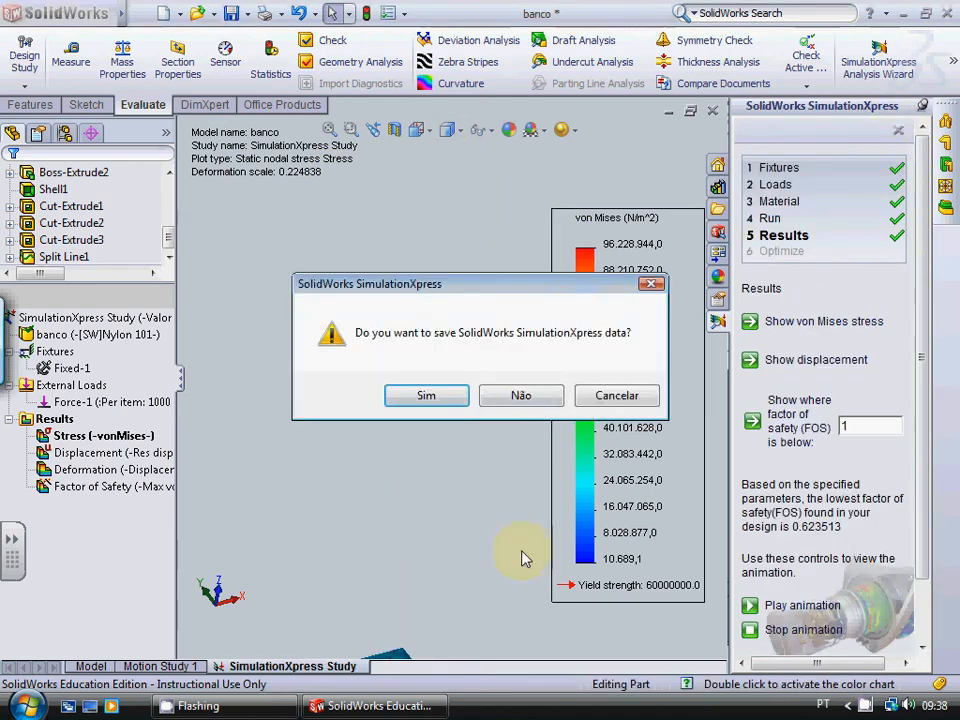
click(551, 400)
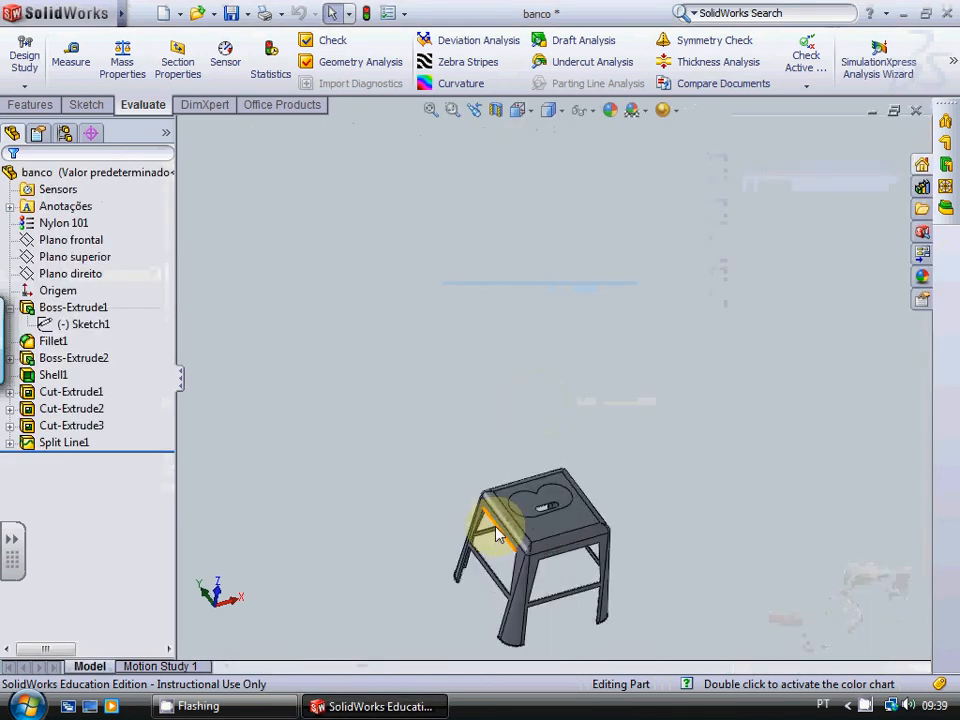
Step: Start a new SimulationXpress analysis of the stool with the split seat face
scroll(486, 489, down, 4)
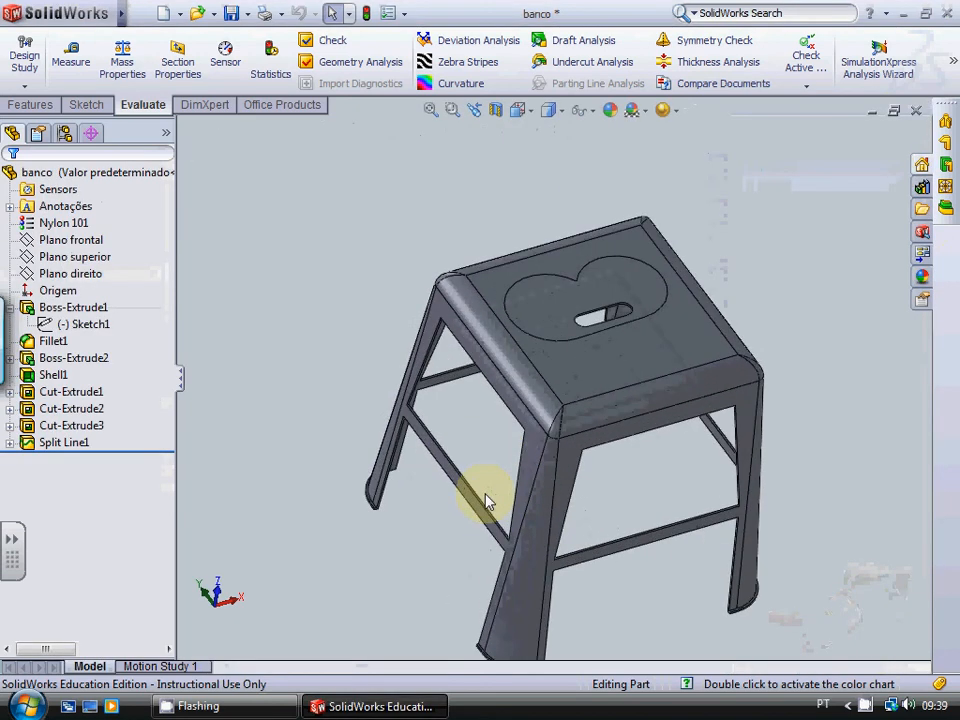
scroll(484, 495, up, 2)
click(878, 60)
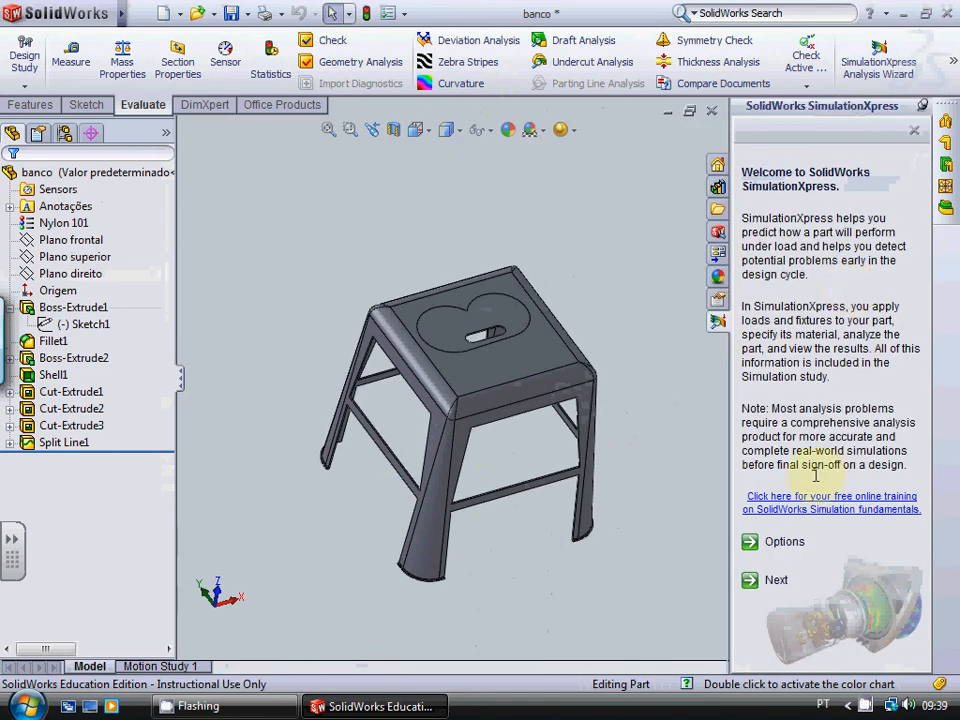
Step: Begin a fixed-geometry fixture for the stool with the bottom face of one leg
click(771, 583)
click(793, 523)
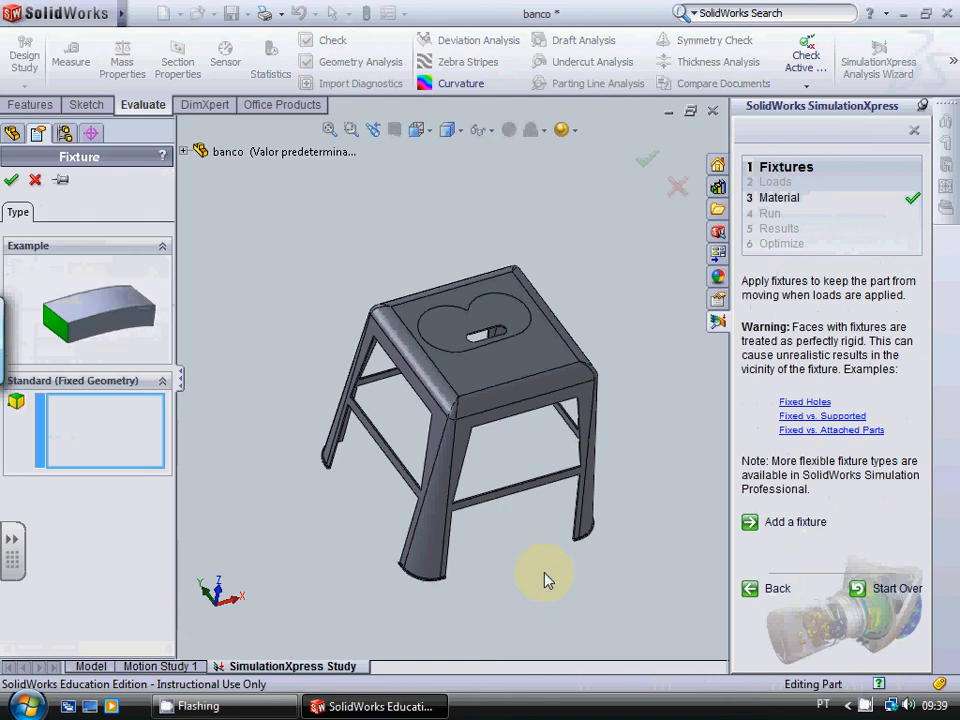
scroll(279, 444, up, 2)
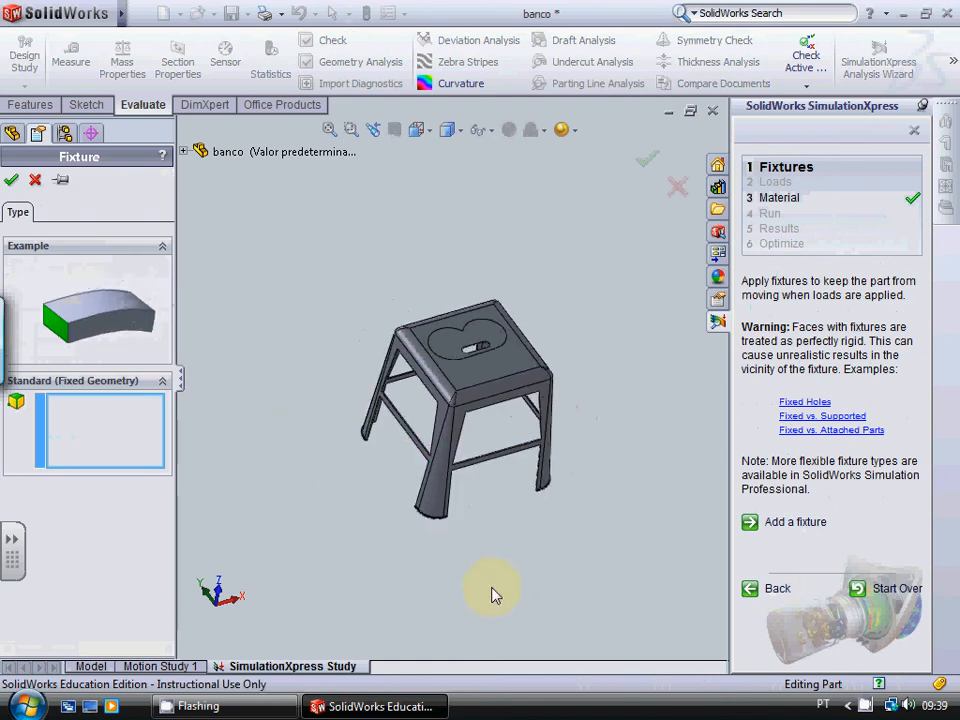
key(Up)
key(Up)
key(Up)
key(Up)
key(Up)
key(Up)
key(Up)
scroll(331, 435, down, 4)
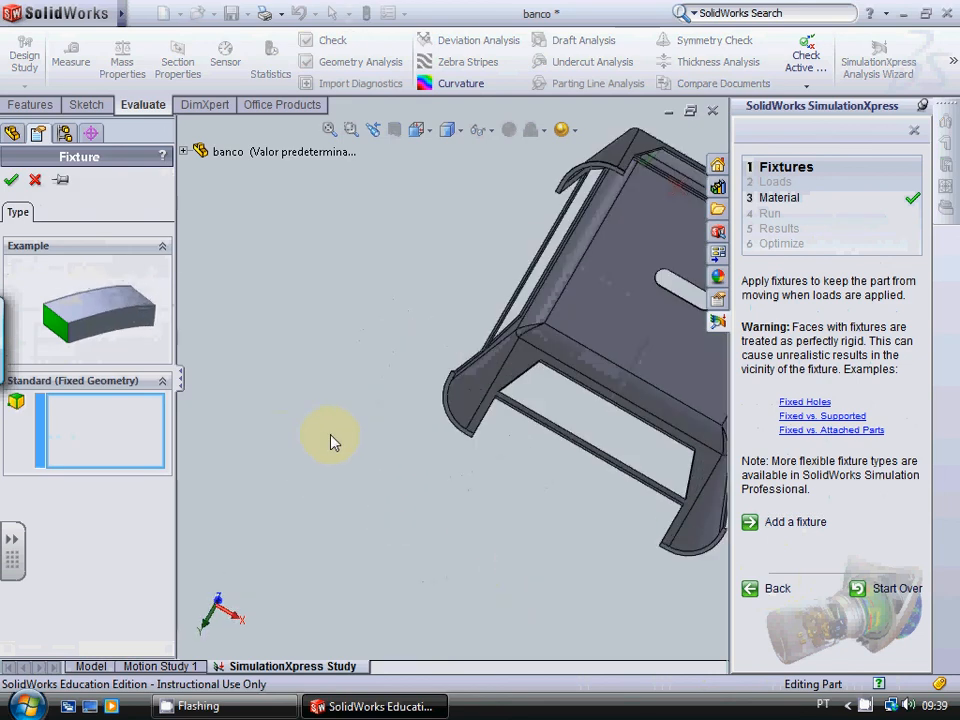
scroll(331, 436, down, 3)
click(560, 411)
Step: Add the bottom face of a neighbouring leg to the fixture and accept it, leaving the other two legs free
scroll(576, 487, up, 4)
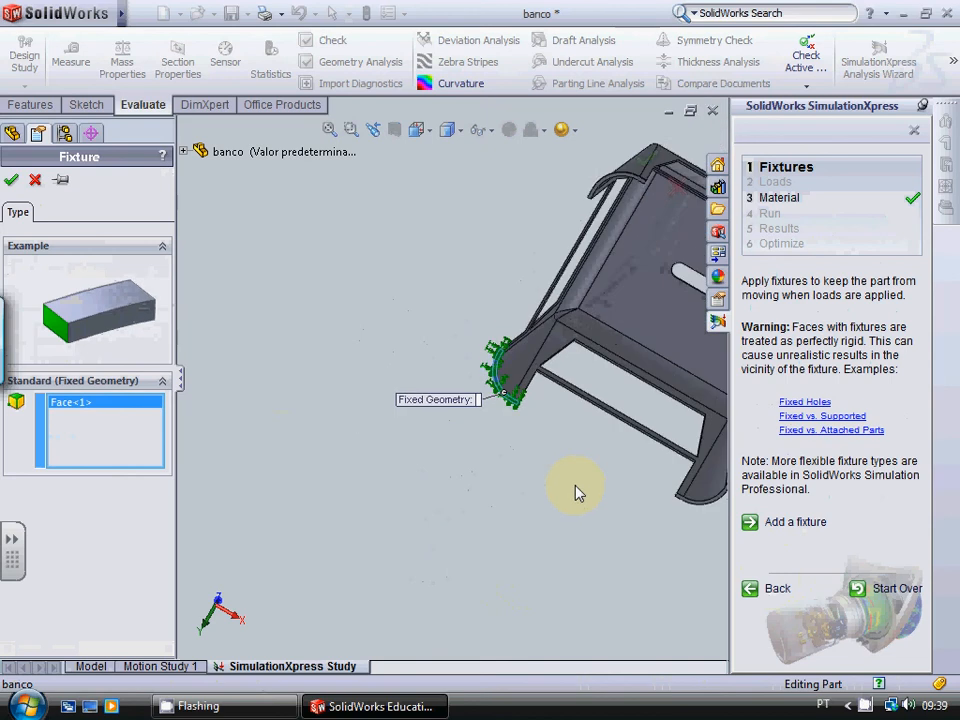
scroll(585, 491, up, 2)
scroll(553, 411, down, 6)
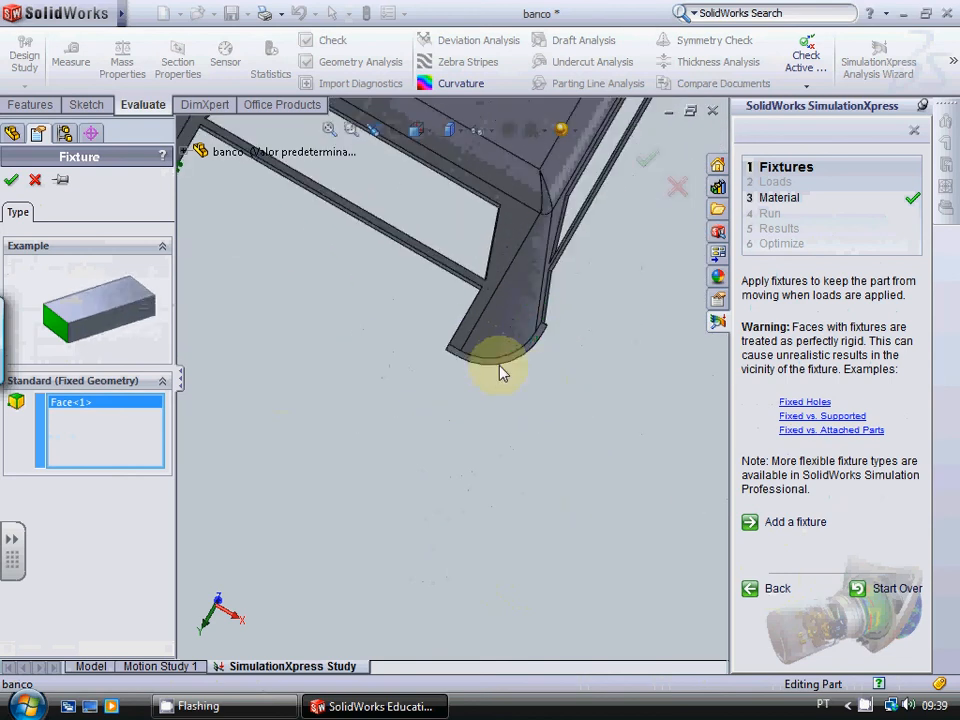
click(502, 374)
scroll(525, 422, up, 5)
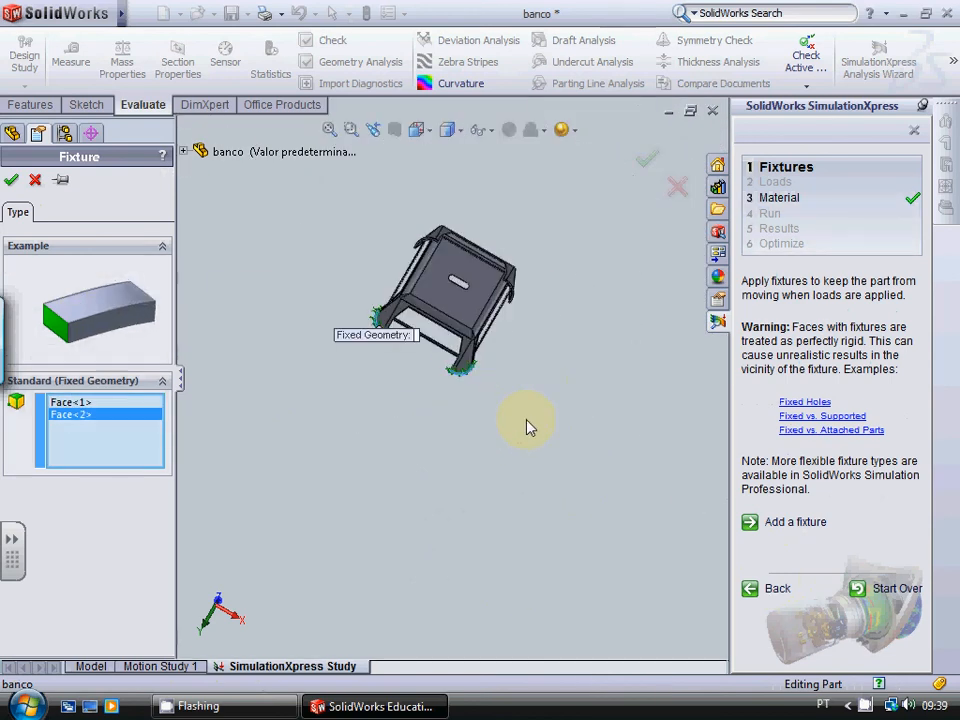
middle_drag(530, 420, 596, 467)
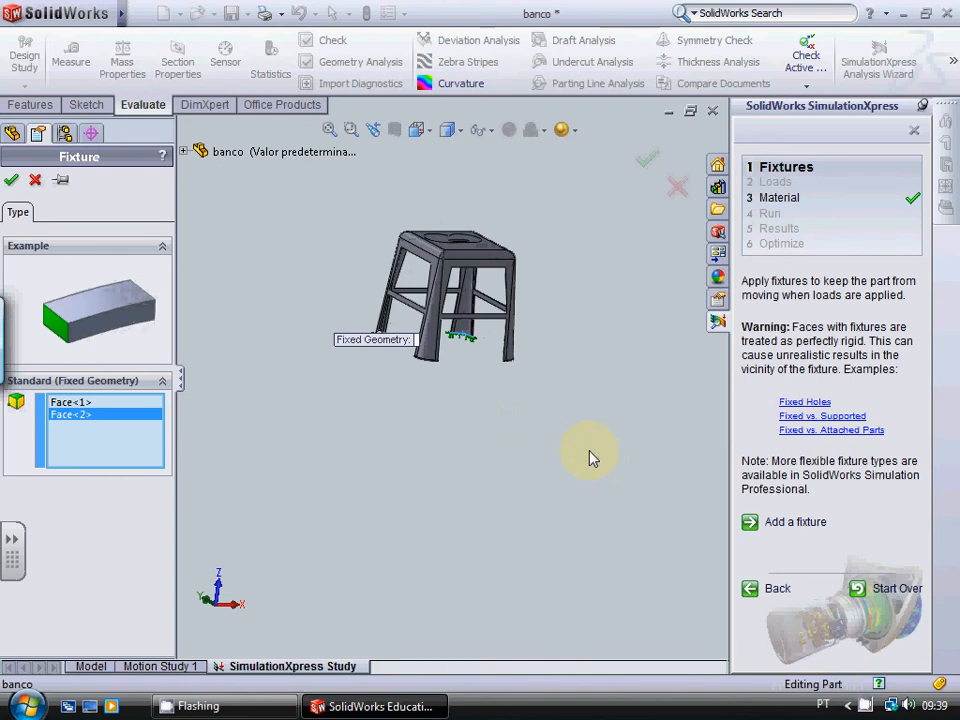
click(13, 180)
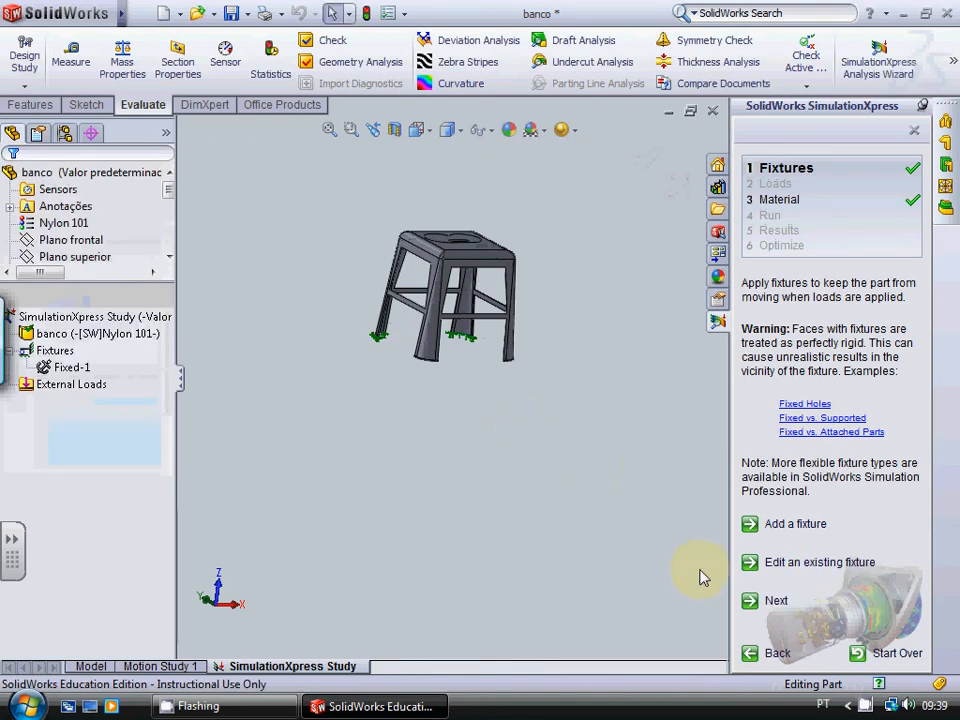
Step: Apply an 800 N normal force to the split face on the seat
click(782, 603)
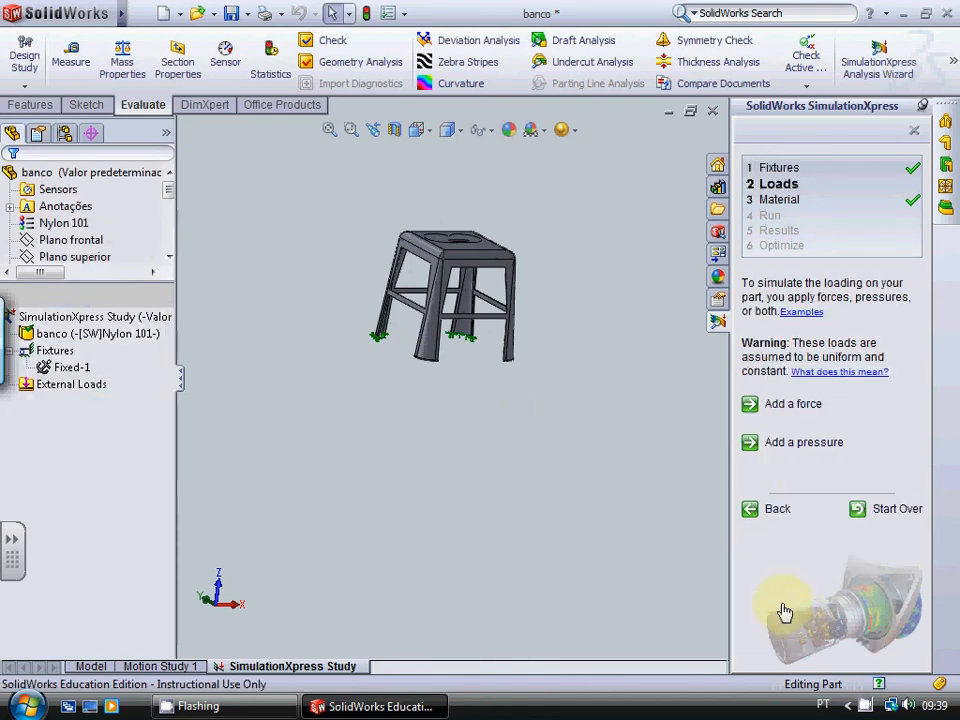
click(793, 404)
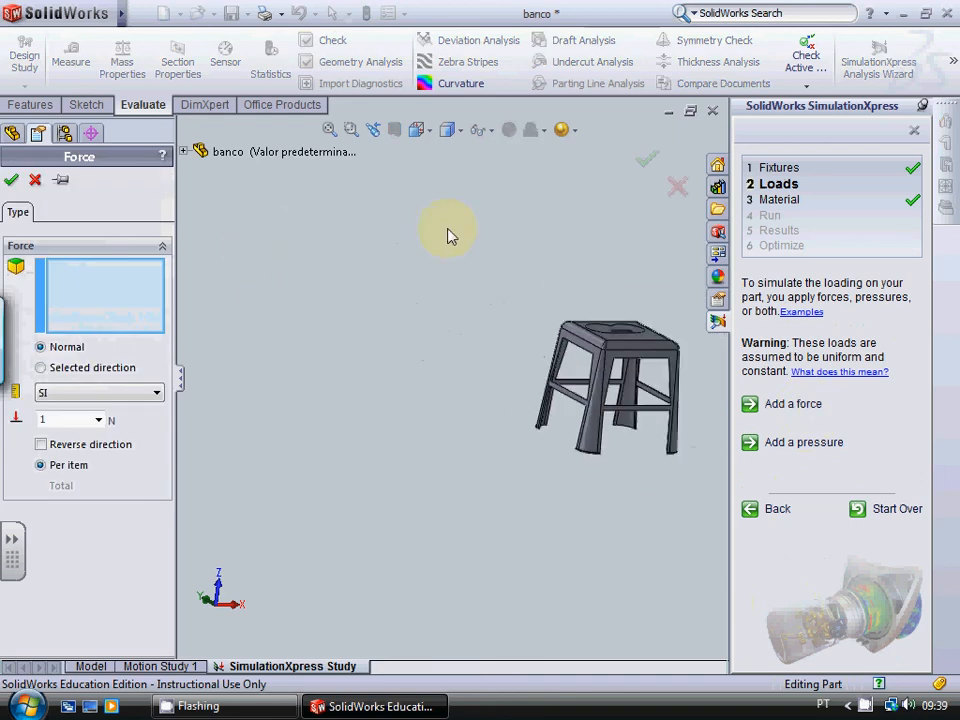
scroll(600, 332, down, 4)
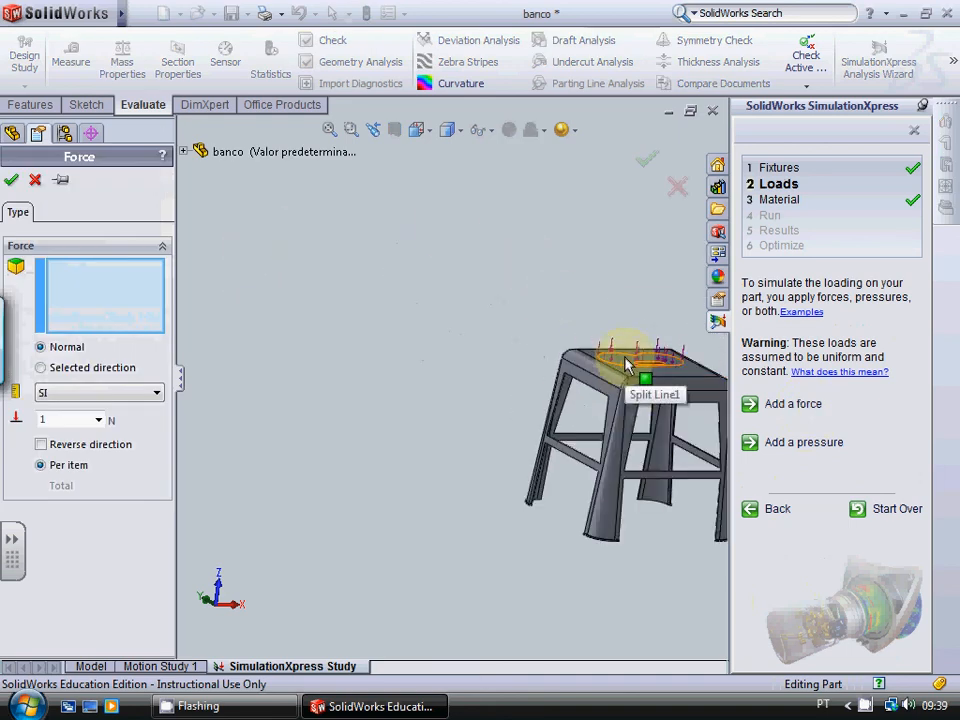
click(627, 365)
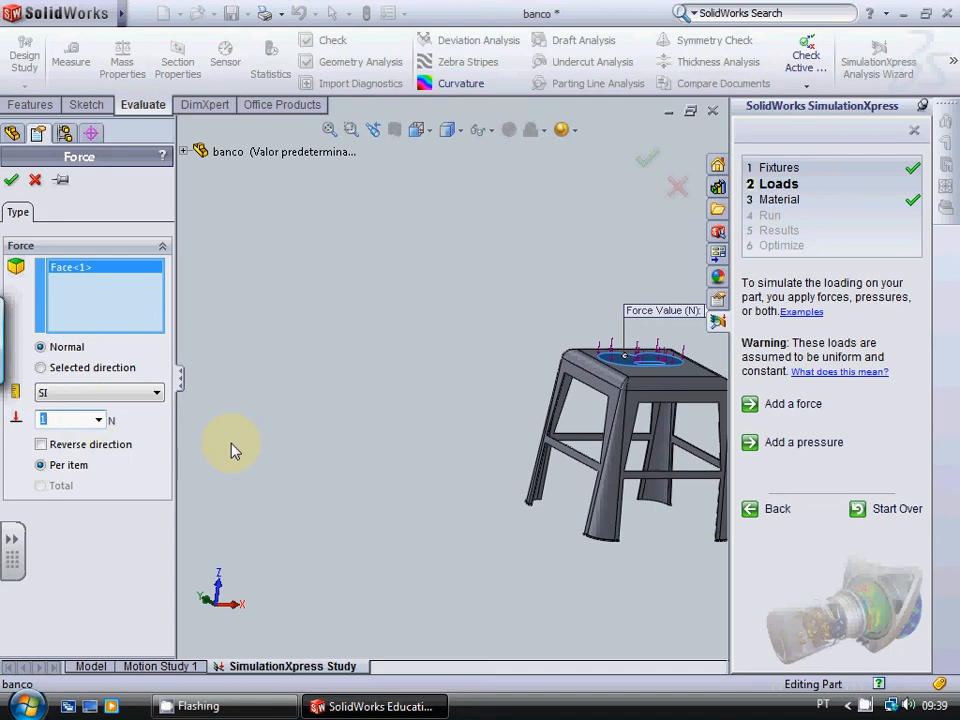
text(00)
click(12, 180)
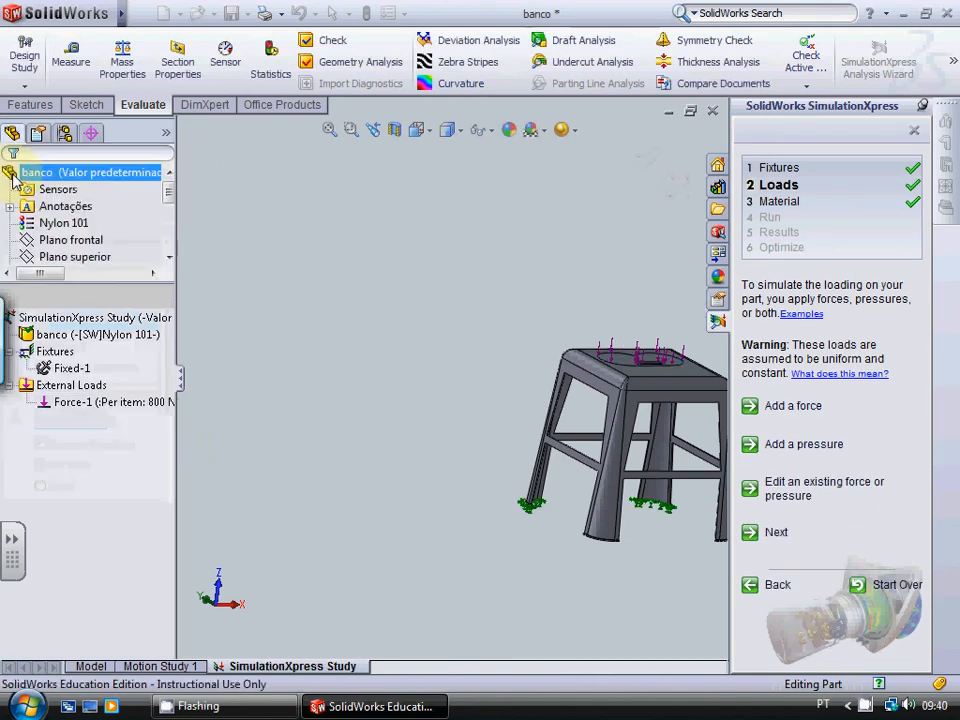
Step: Apply a second normal force of 200 N to the rounded seat edge above the two unfixed legs
click(690, 388)
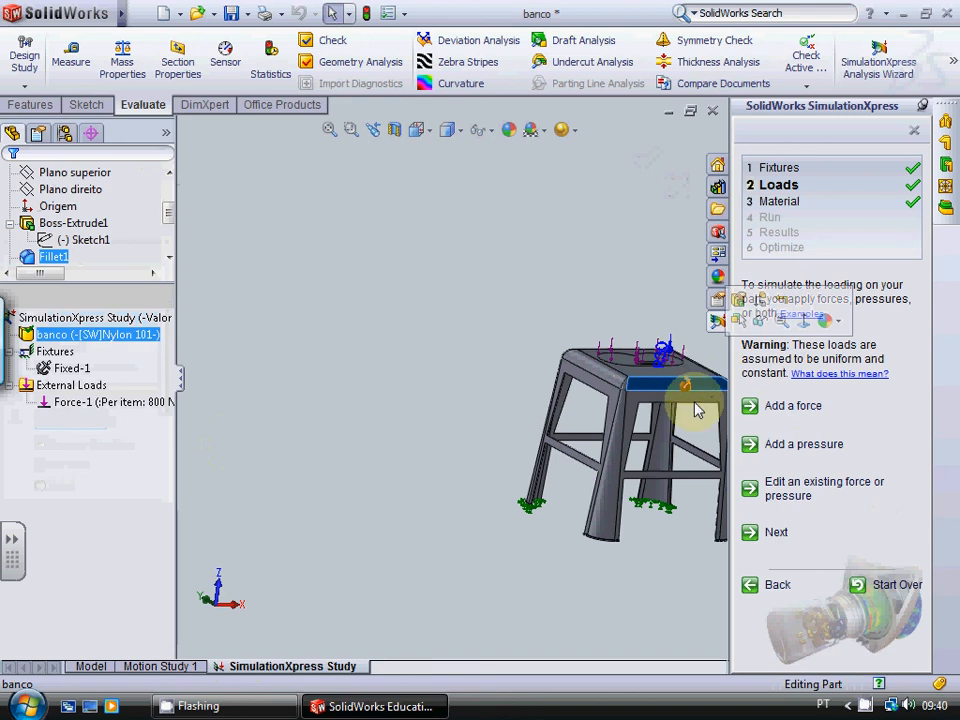
scroll(657, 615, up, 2)
scroll(690, 412, down, 2)
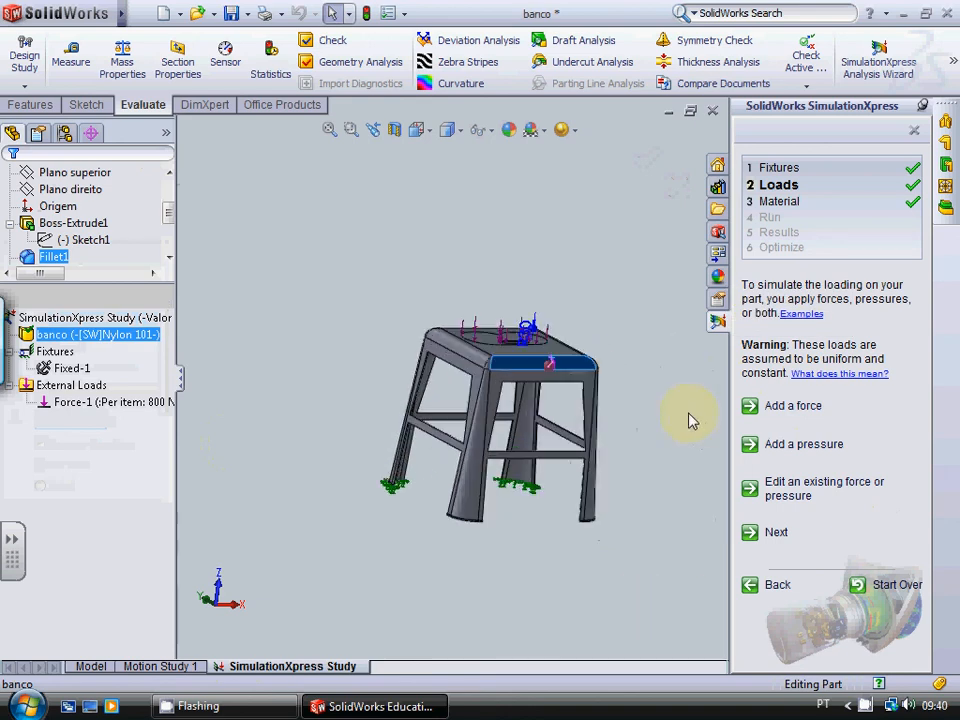
middle_drag(688, 412, 560, 368)
scroll(554, 371, down, 5)
scroll(557, 374, down, 2)
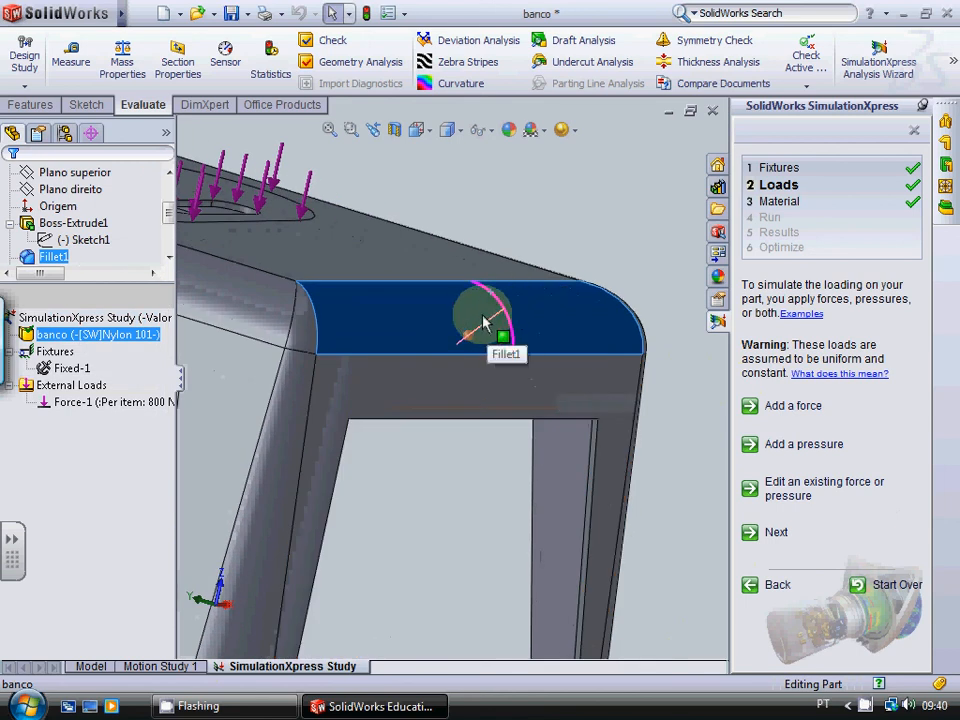
click(806, 408)
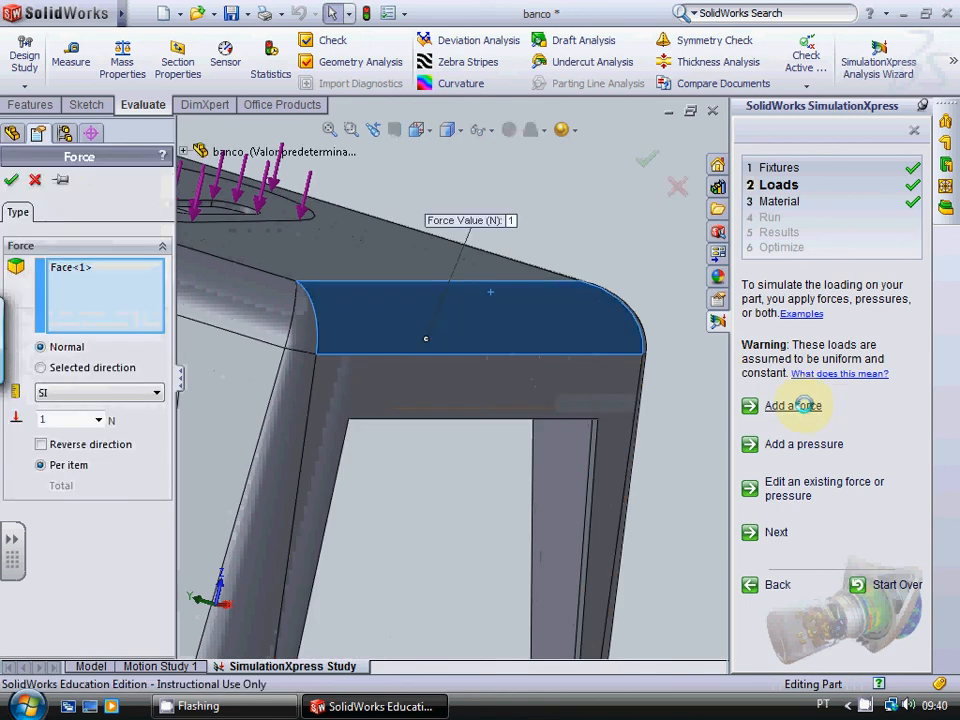
click(572, 330)
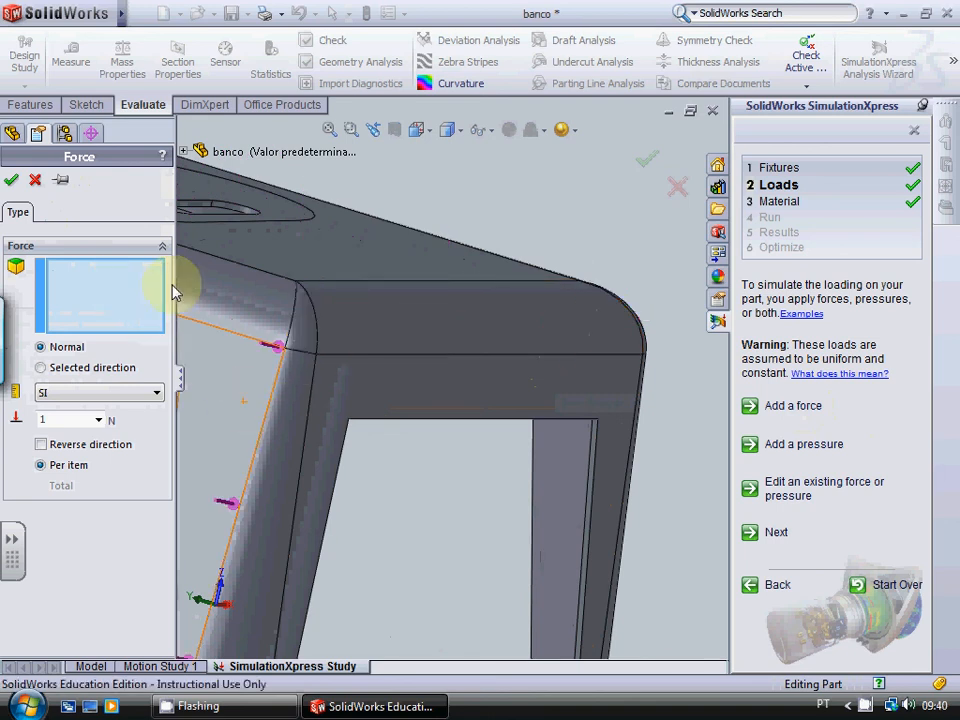
click(454, 332)
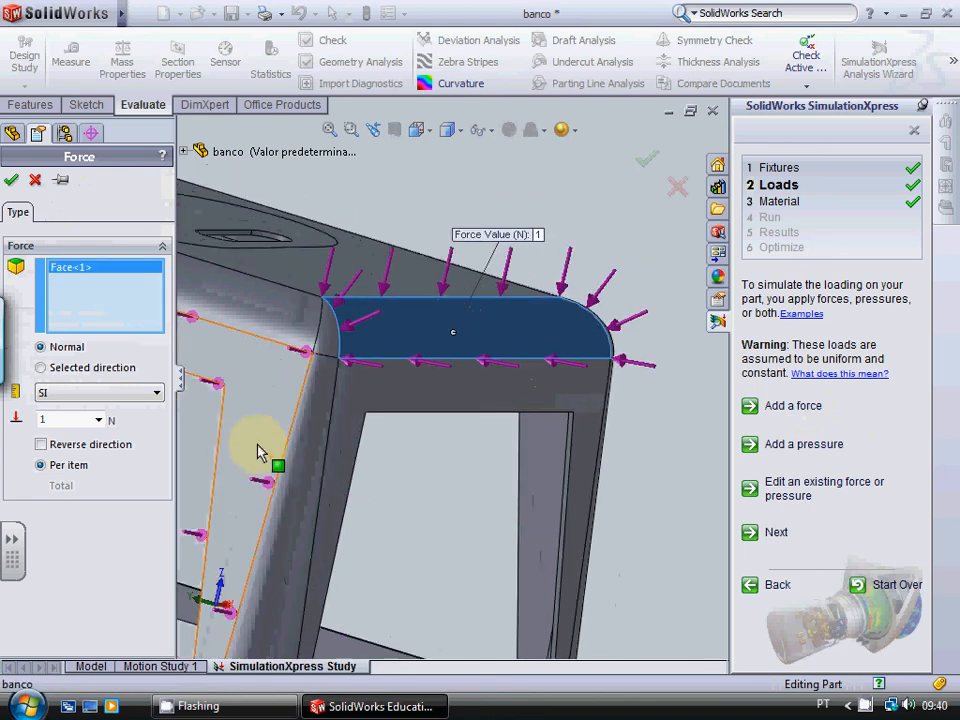
click(81, 418)
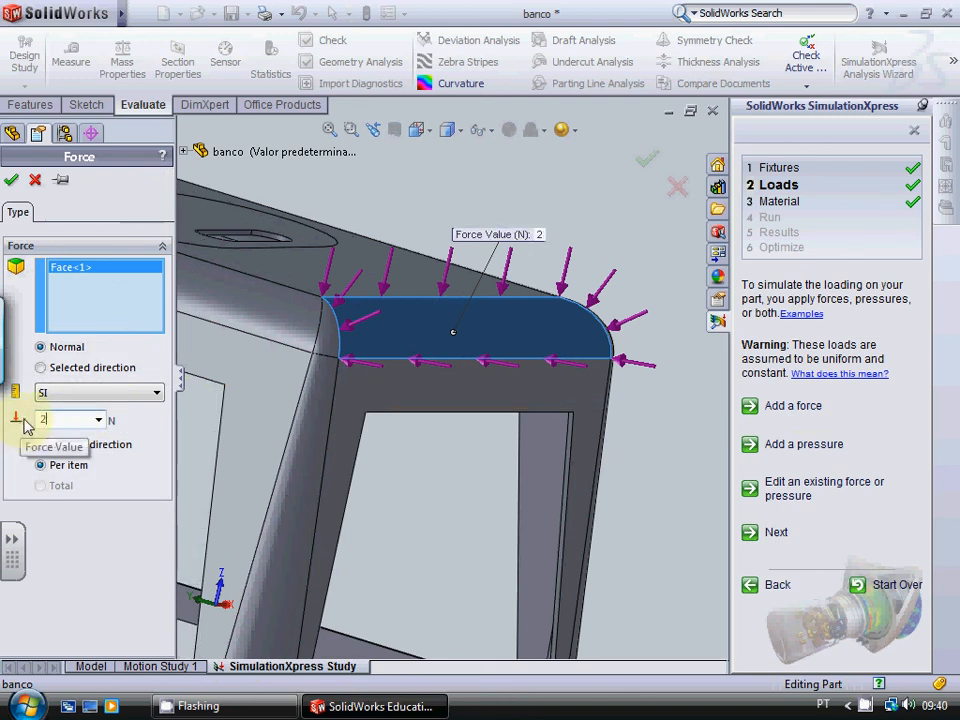
text(200)
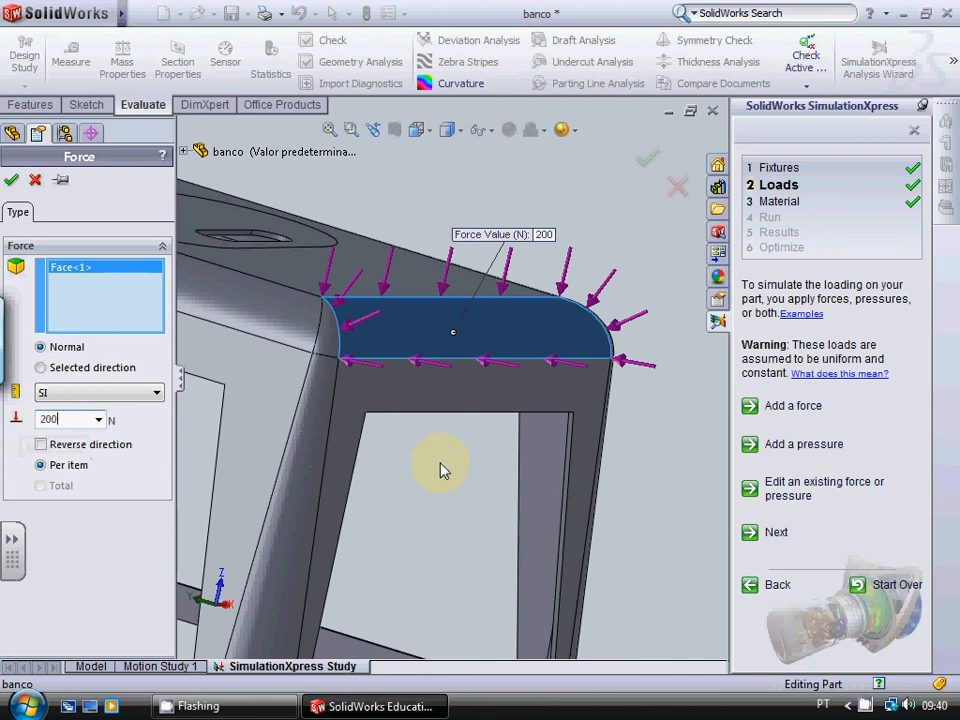
click(490, 276)
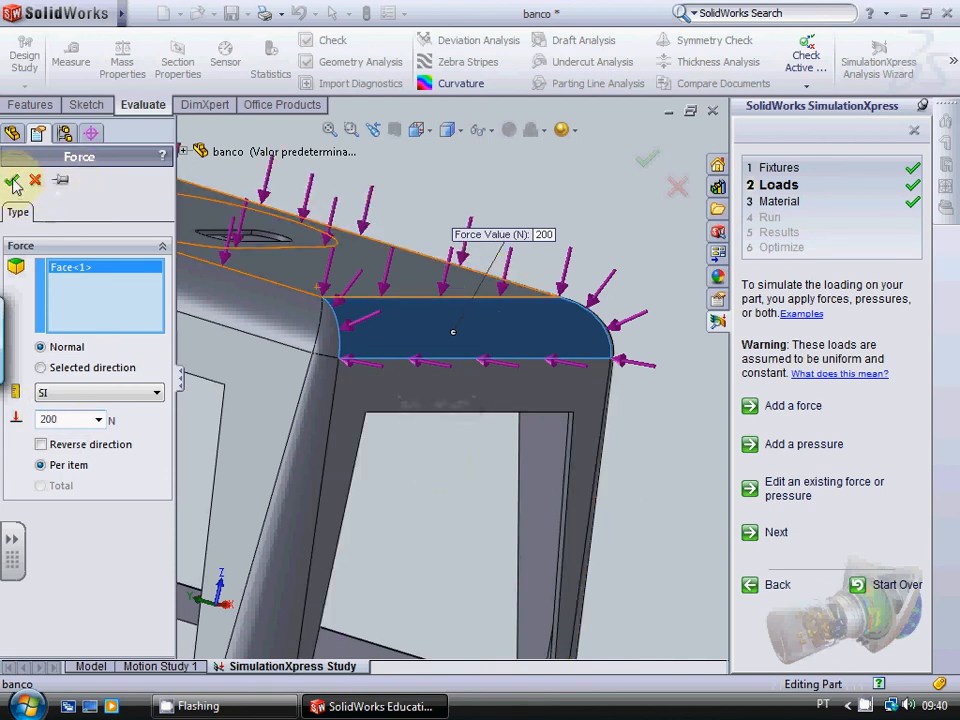
click(12, 181)
Step: Keep Nylon 101 as the material and run the simulation to get the stool's deformed shape
scroll(664, 328, down, 5)
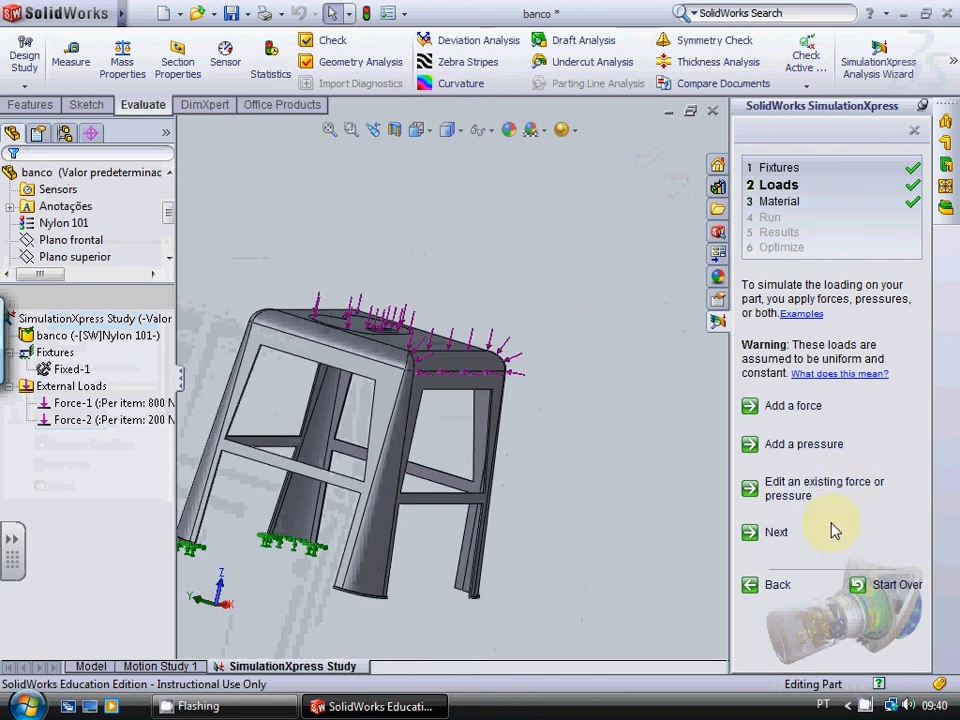
click(777, 536)
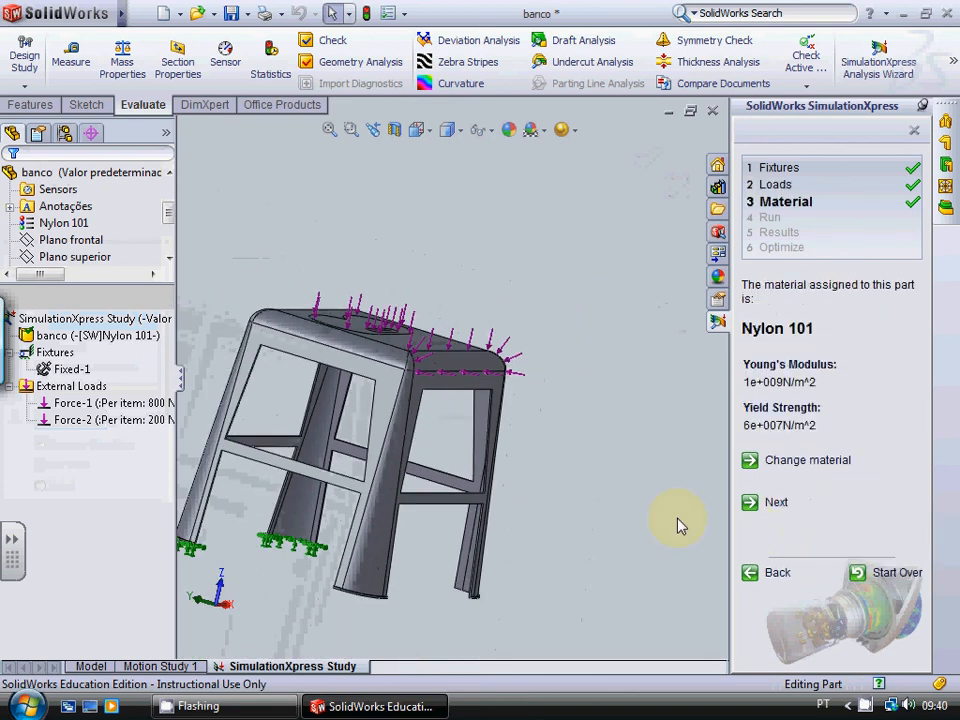
click(781, 502)
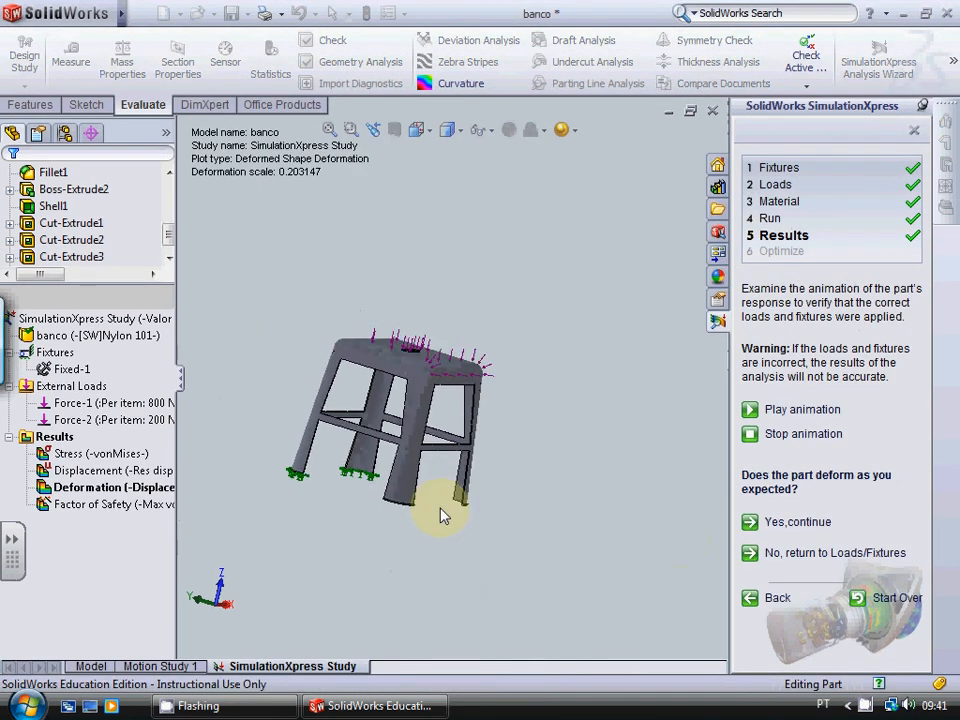
scroll(350, 347, down, 1)
scroll(582, 451, down, 1)
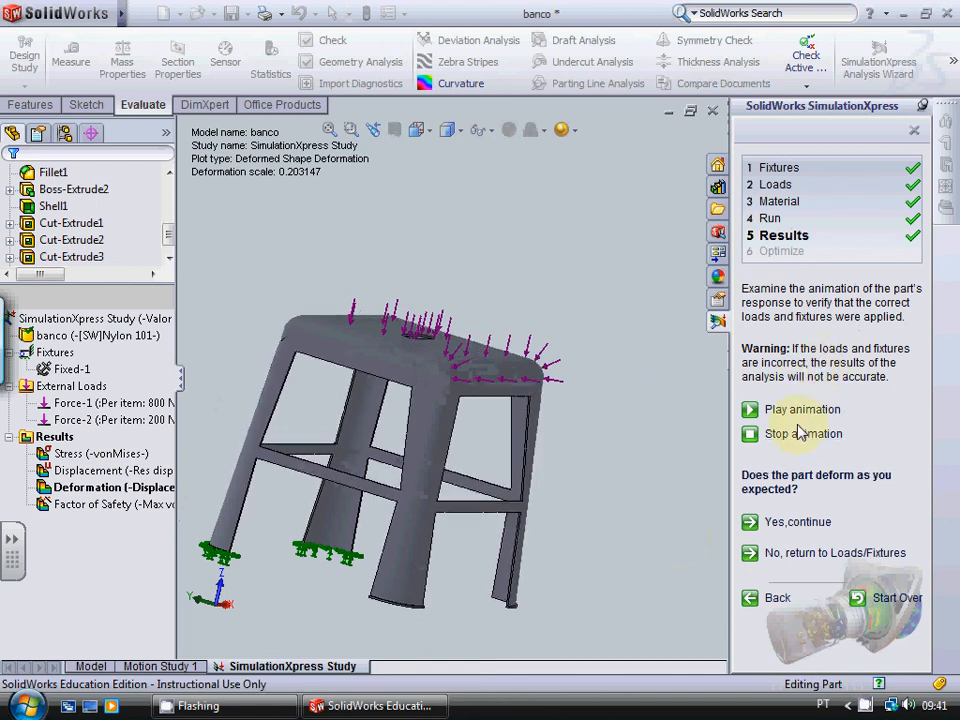
Step: Accept the deformation as expected and display the von Mises stress results
click(808, 522)
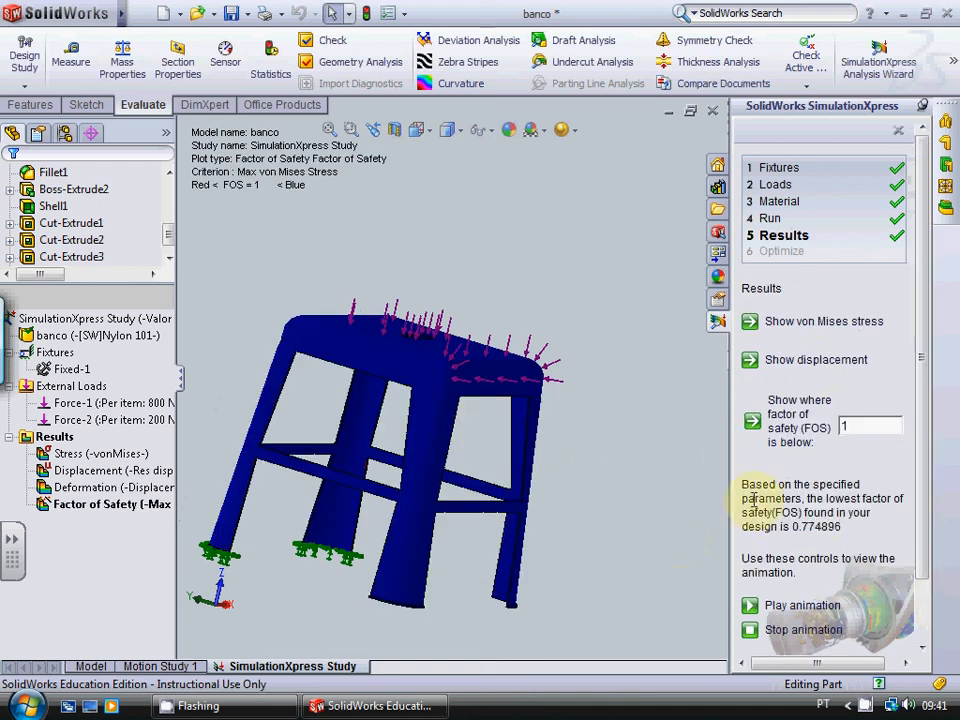
scroll(872, 432, down, 3)
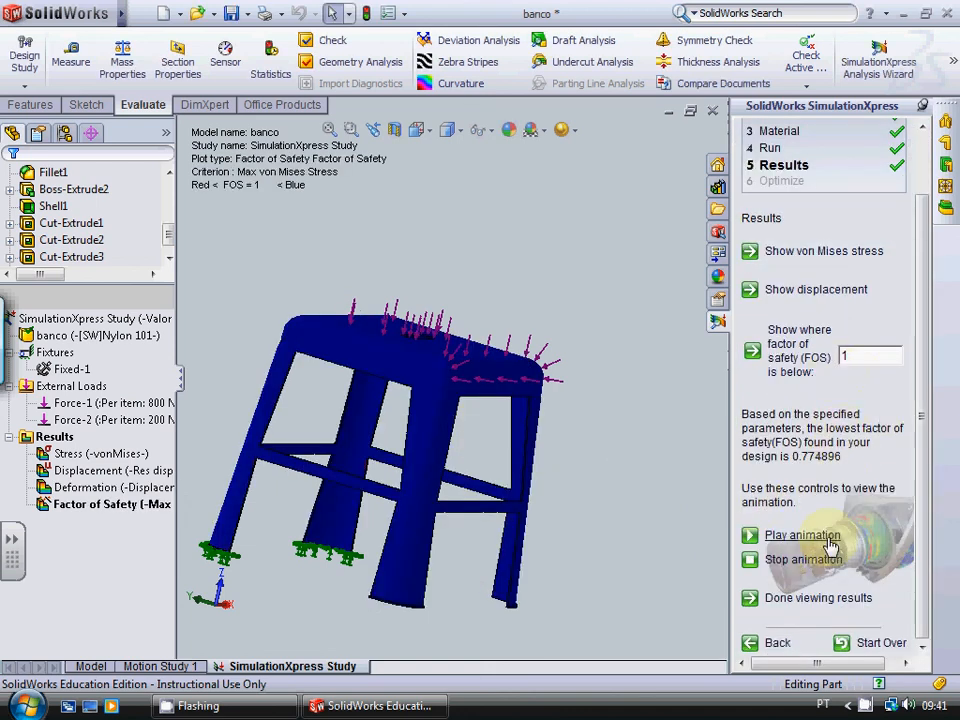
click(825, 251)
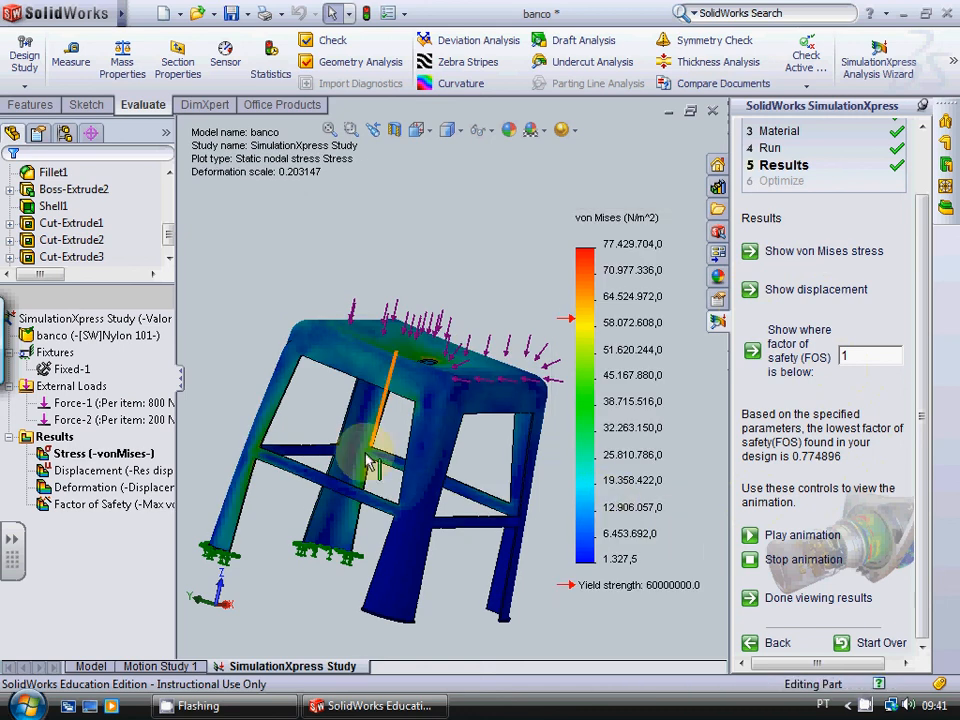
Step: Examine the von Mises stress on the fixed legs, especially where the crossbars join them, against the colour chart
scroll(333, 420, down, 2)
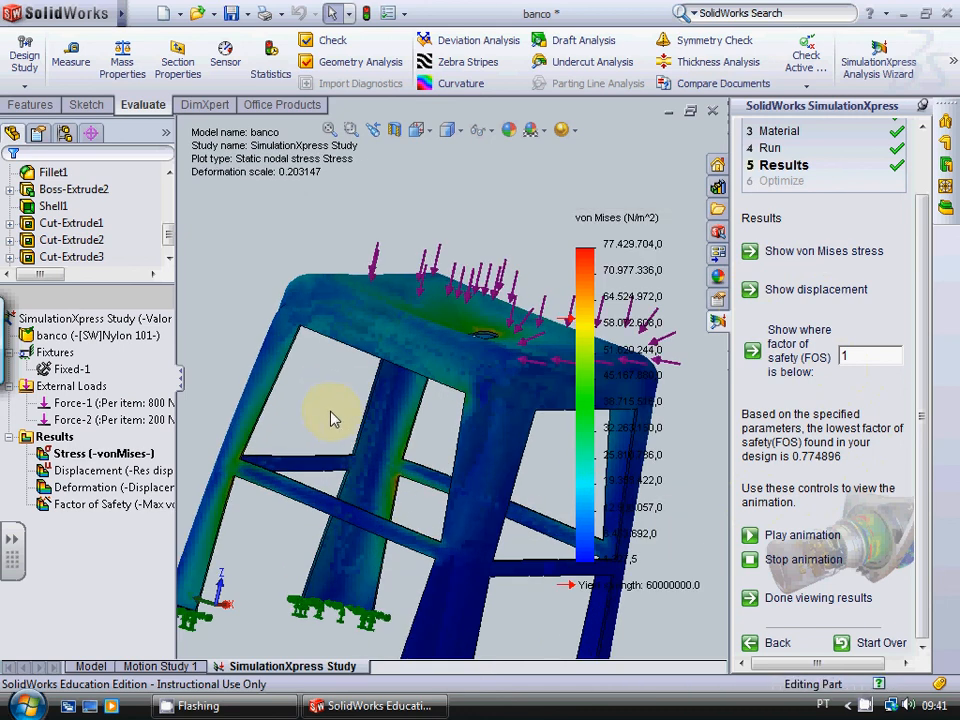
scroll(333, 418, down, 2)
scroll(333, 420, up, 4)
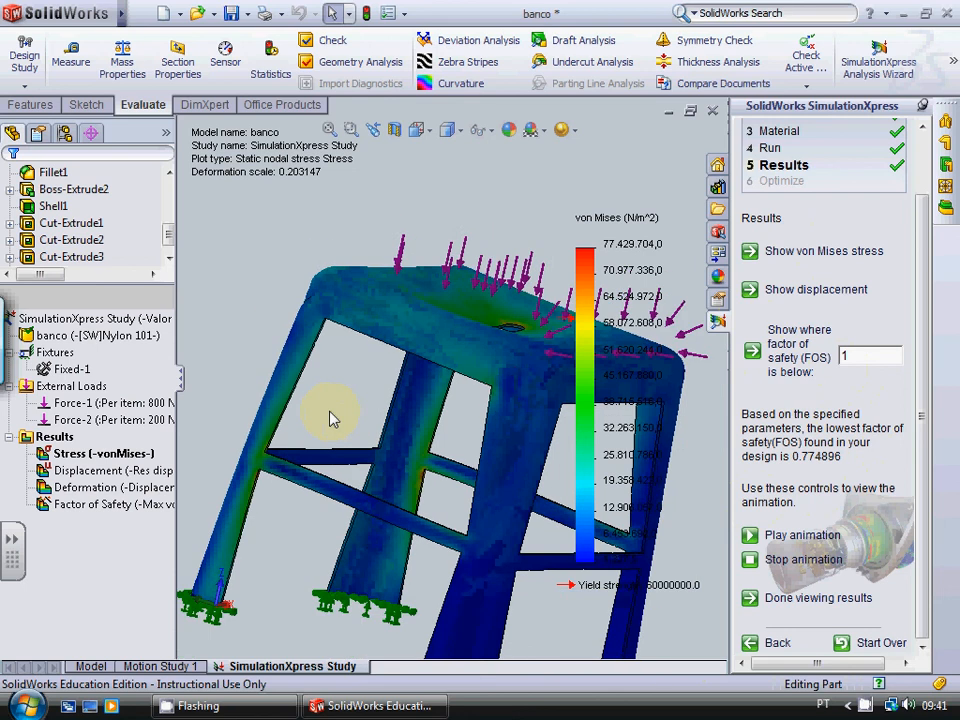
scroll(333, 420, down, 3)
scroll(333, 420, up, 2)
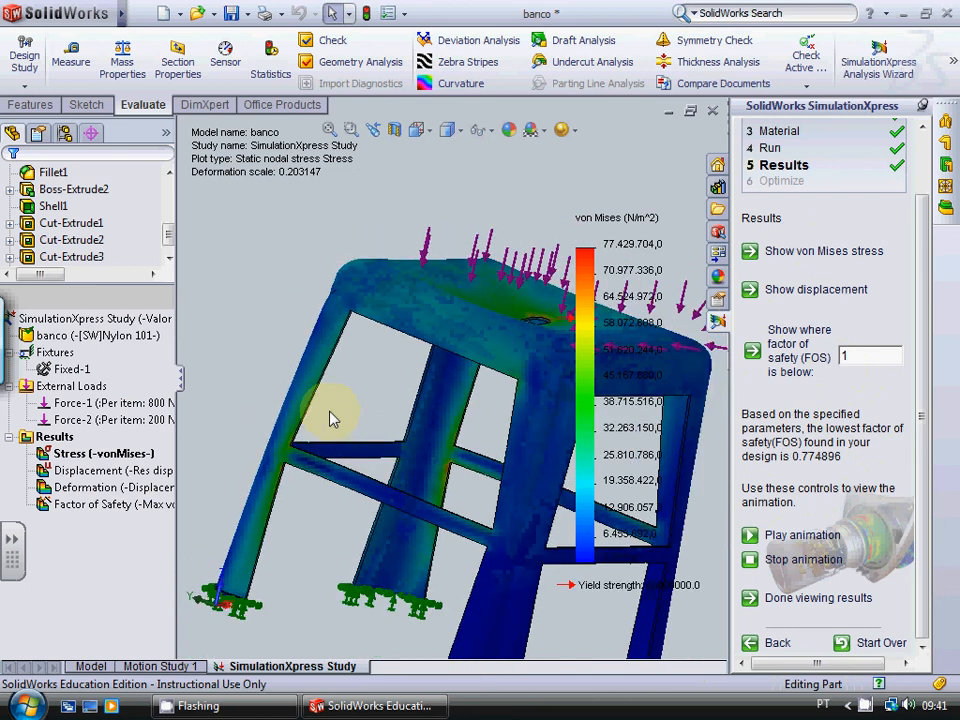
scroll(332, 414, down, 3)
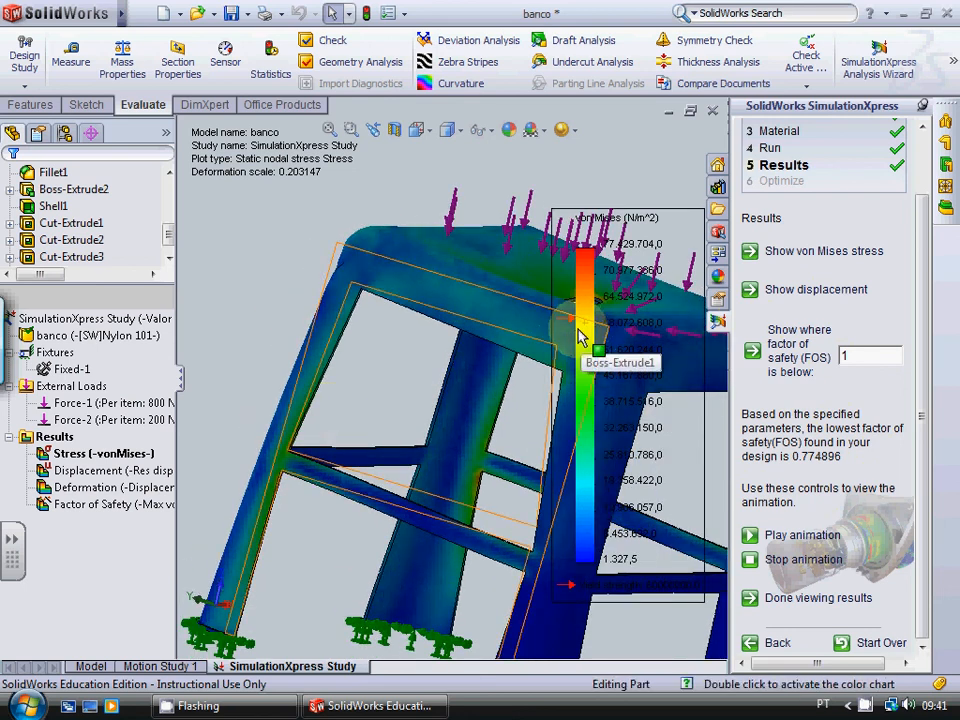
scroll(630, 401, up, 3)
scroll(396, 396, down, 2)
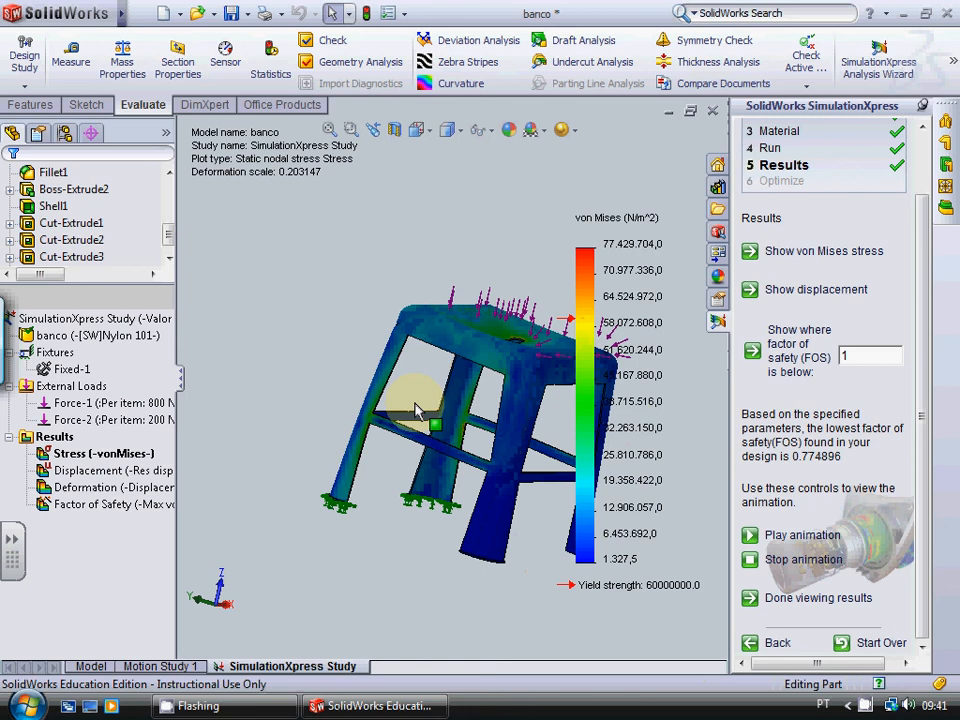
Step: Compare the von Mises stress along a fixed leg, from its foot up to the crossbar joint, with the colour chart
scroll(422, 407, down, 3)
scroll(500, 548, up, 4)
scroll(495, 525, down, 1)
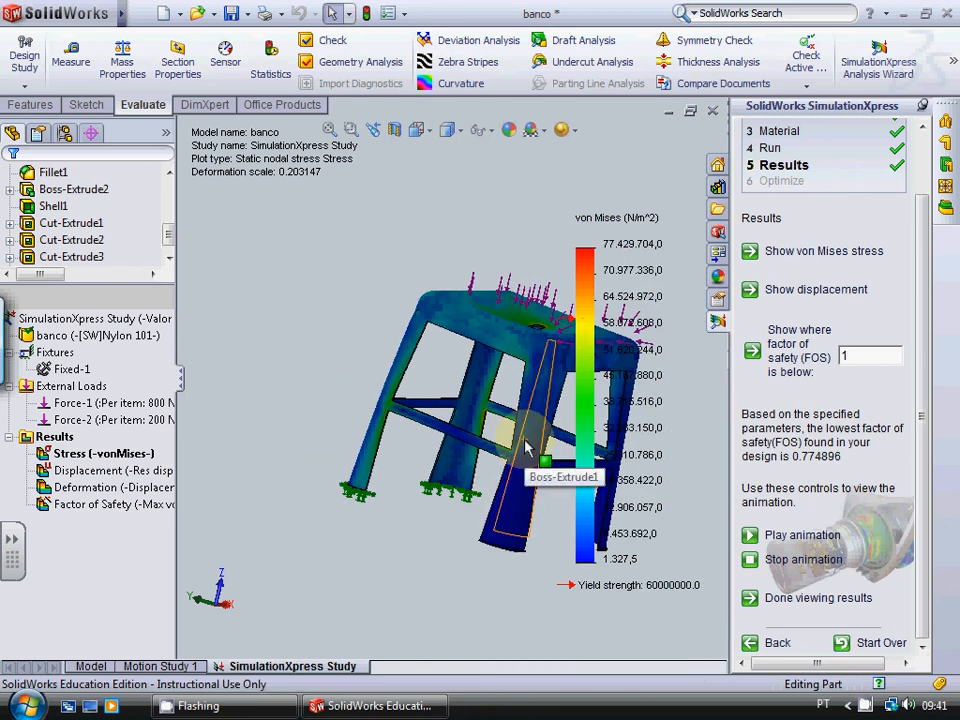
scroll(530, 455, down, 1)
scroll(530, 455, down, 3)
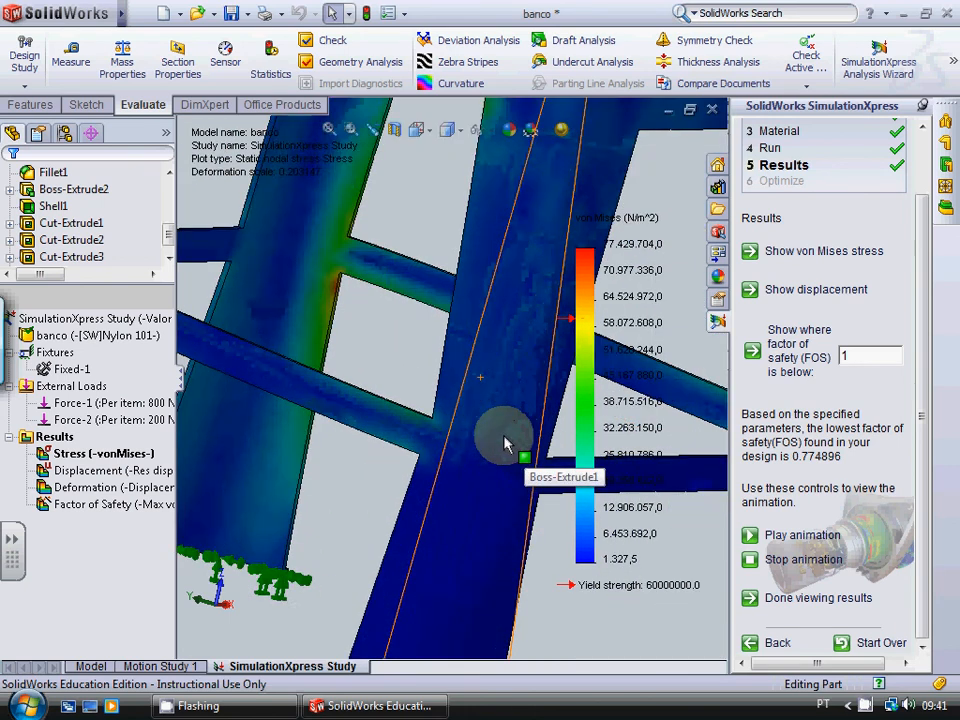
scroll(507, 443, up, 5)
scroll(277, 437, down, 5)
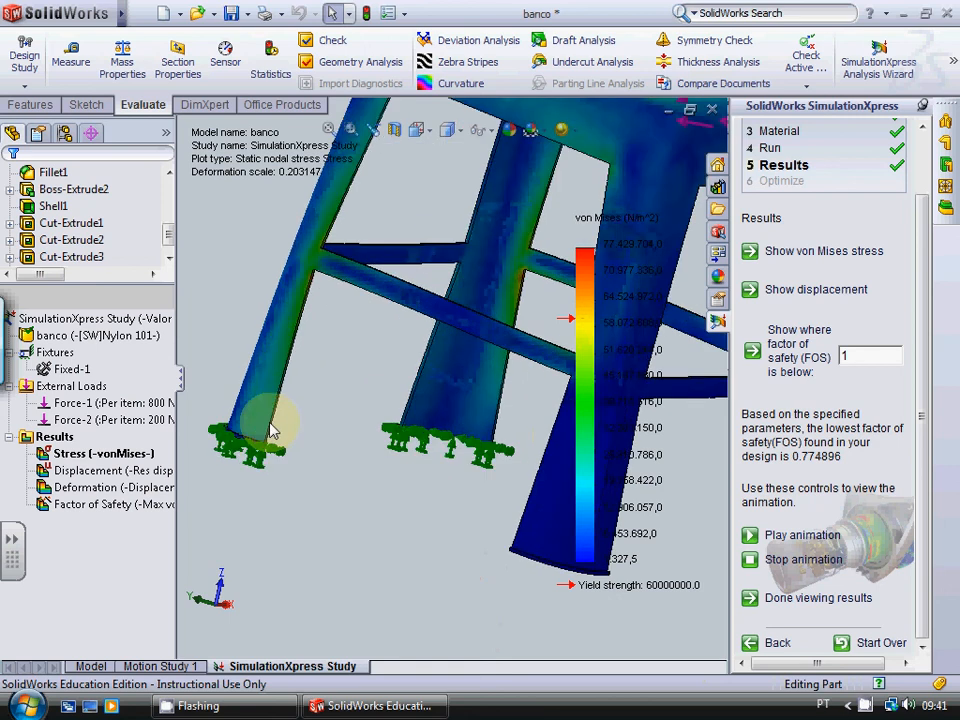
scroll(375, 341, up, 2)
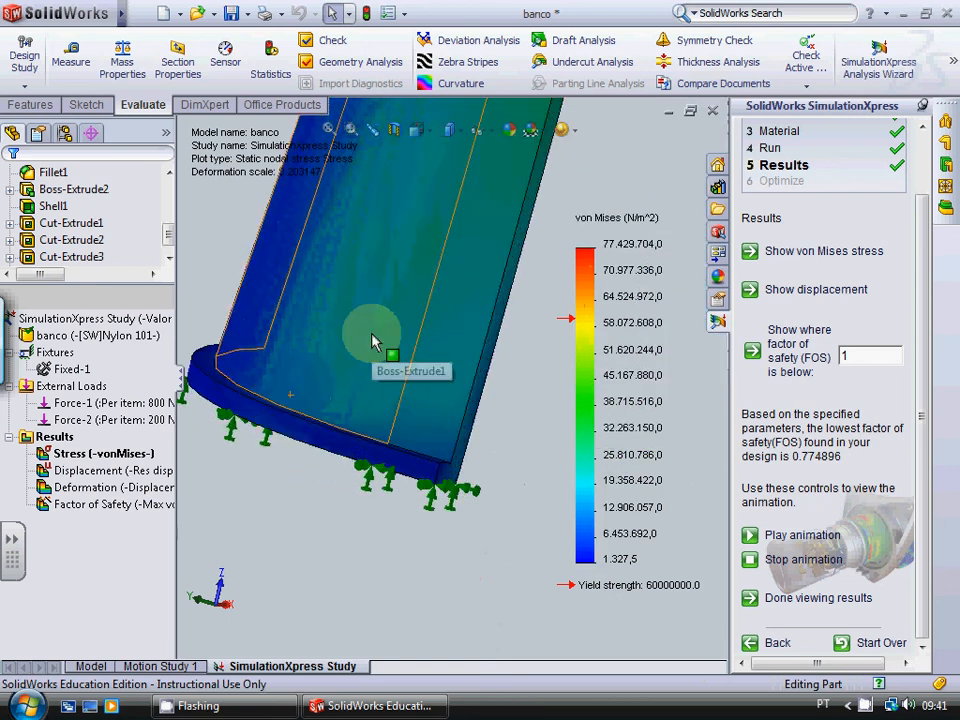
scroll(375, 340, up, 2)
scroll(510, 240, up, 3)
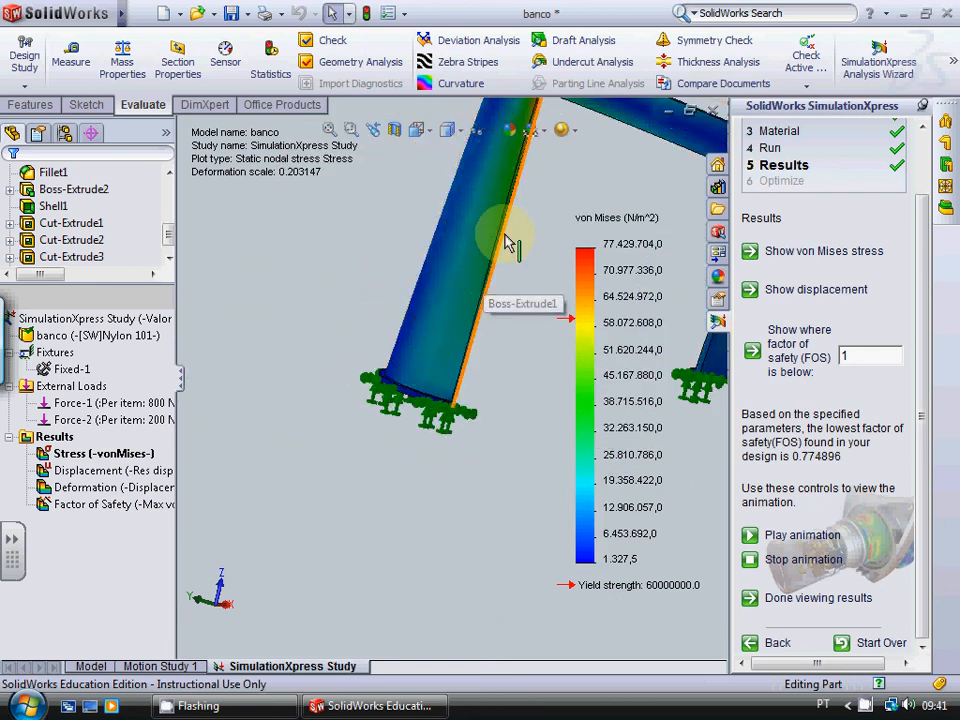
scroll(516, 206, down, 5)
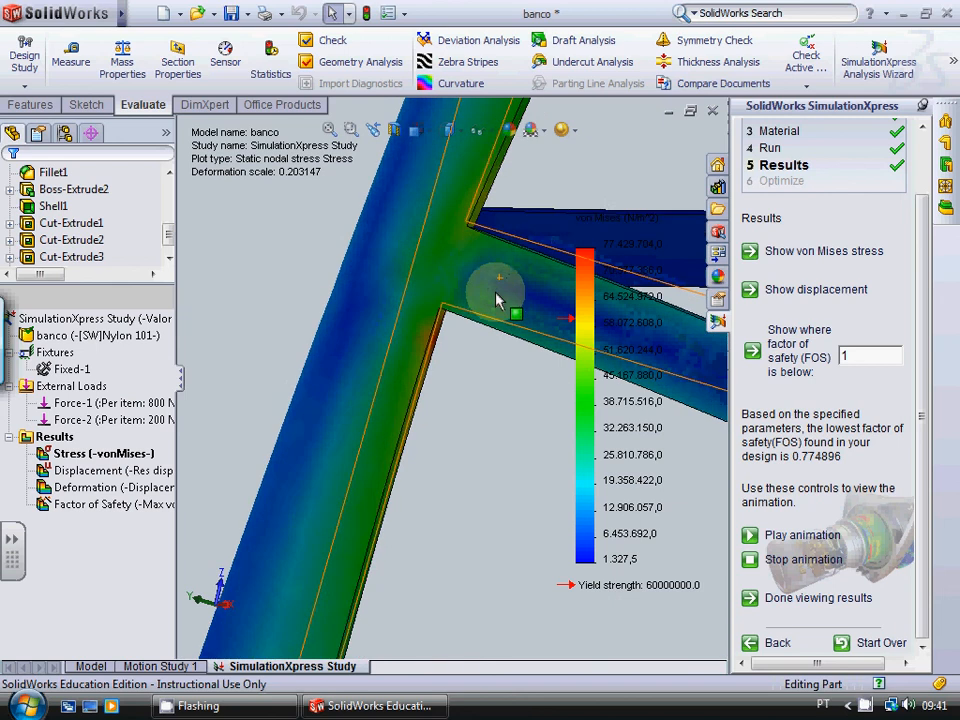
scroll(441, 381, down, 5)
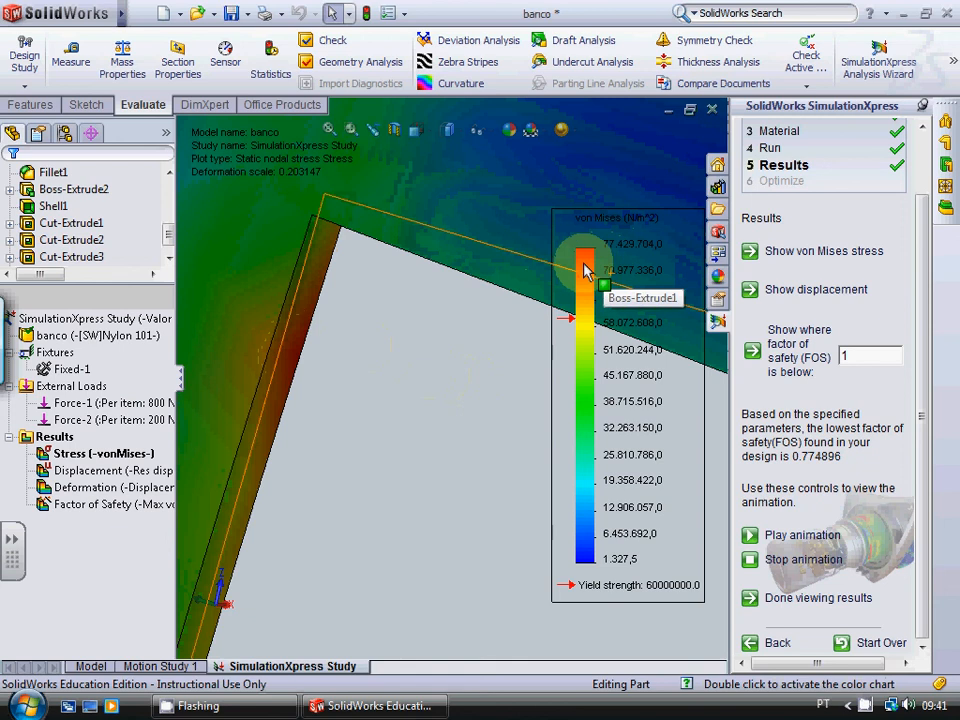
scroll(584, 264, up, 6)
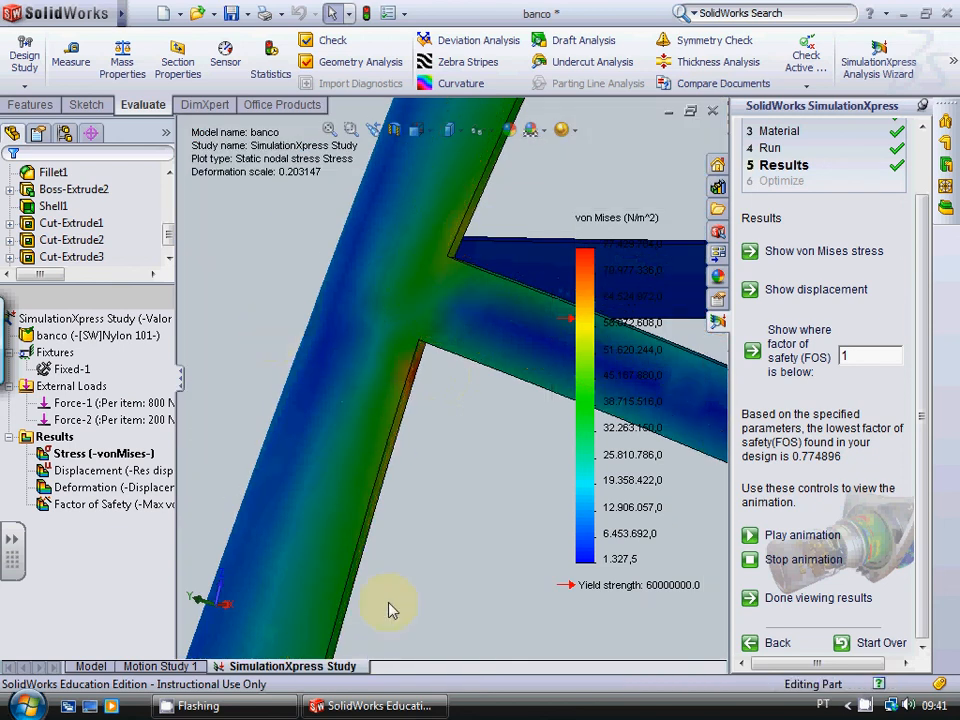
Step: Inspect the stress on the inner sides of the fixed legs, at the crossbar joints and at the corner beneath the seat
scroll(396, 590, down, 3)
scroll(400, 588, up, 5)
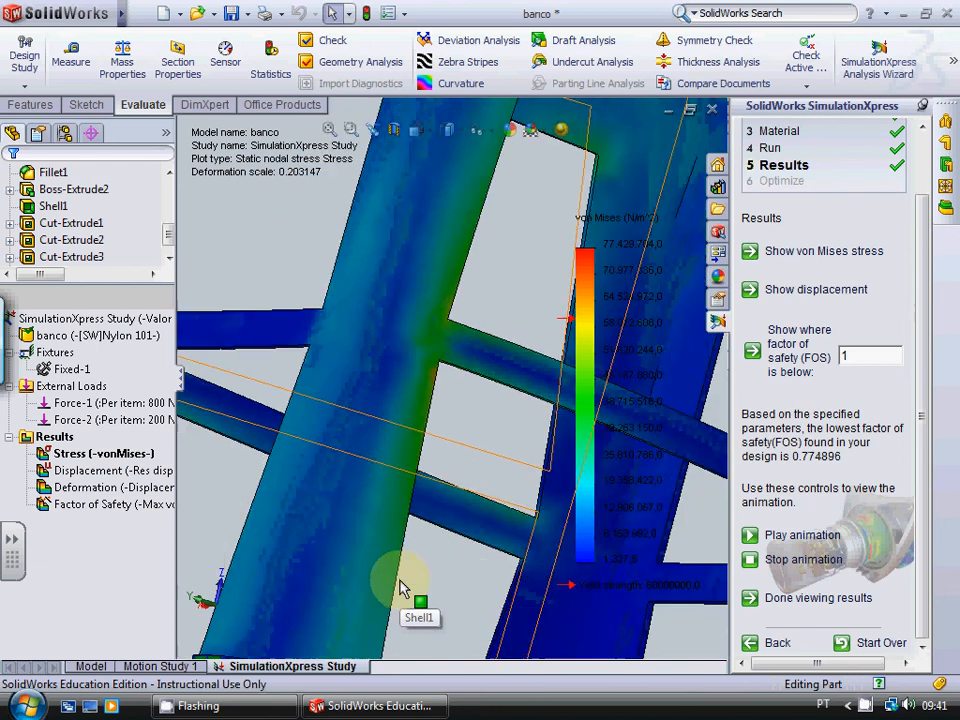
scroll(242, 350, down, 6)
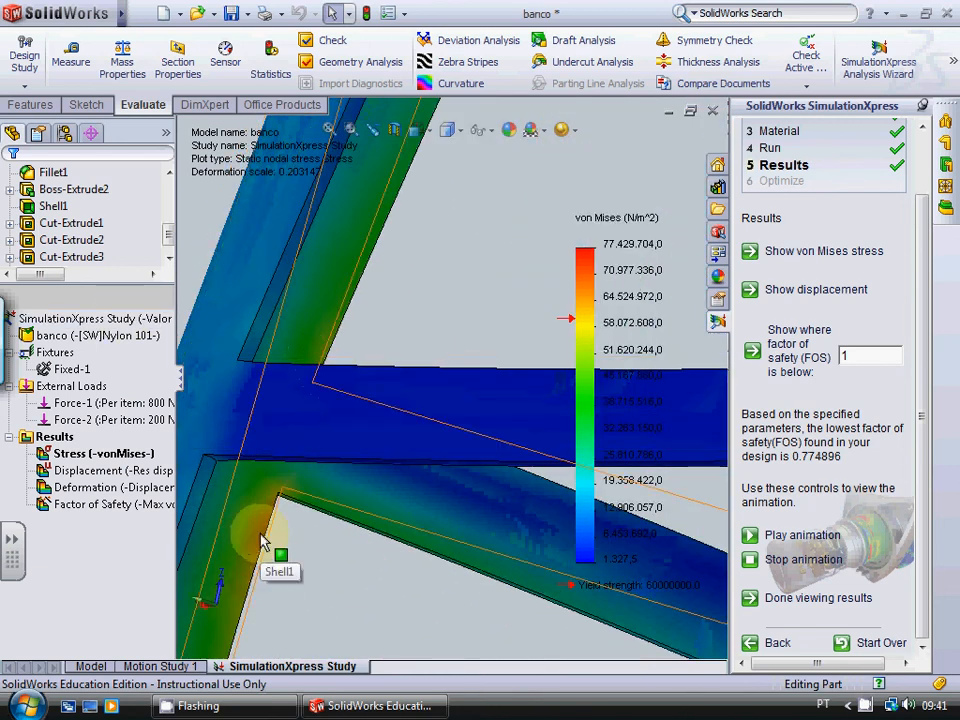
scroll(262, 543, up, 4)
scroll(365, 541, down, 3)
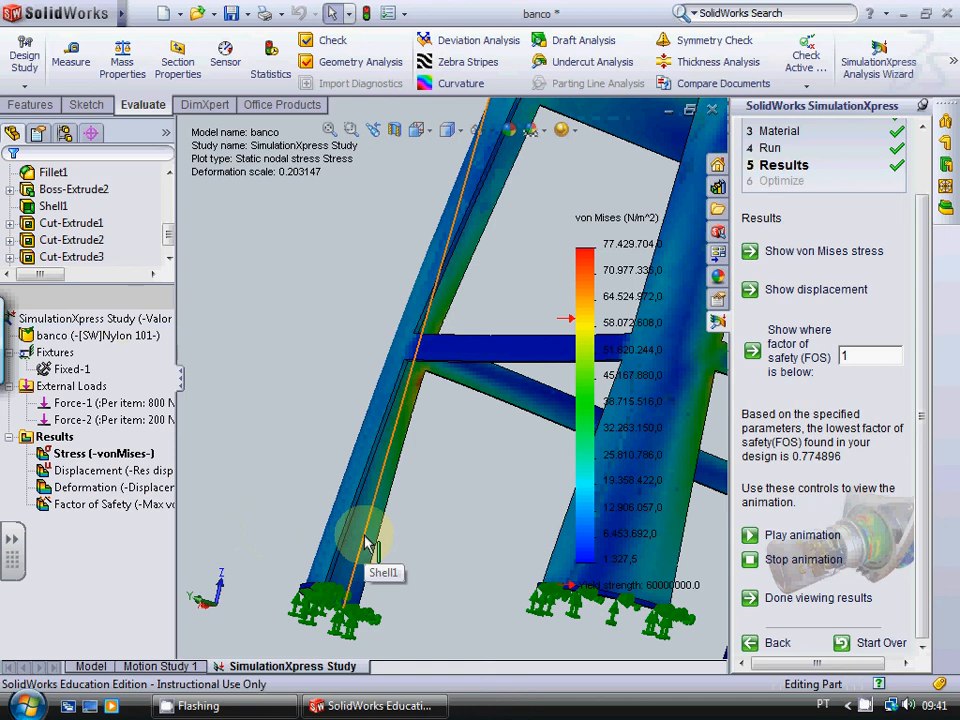
scroll(561, 531, up, 1)
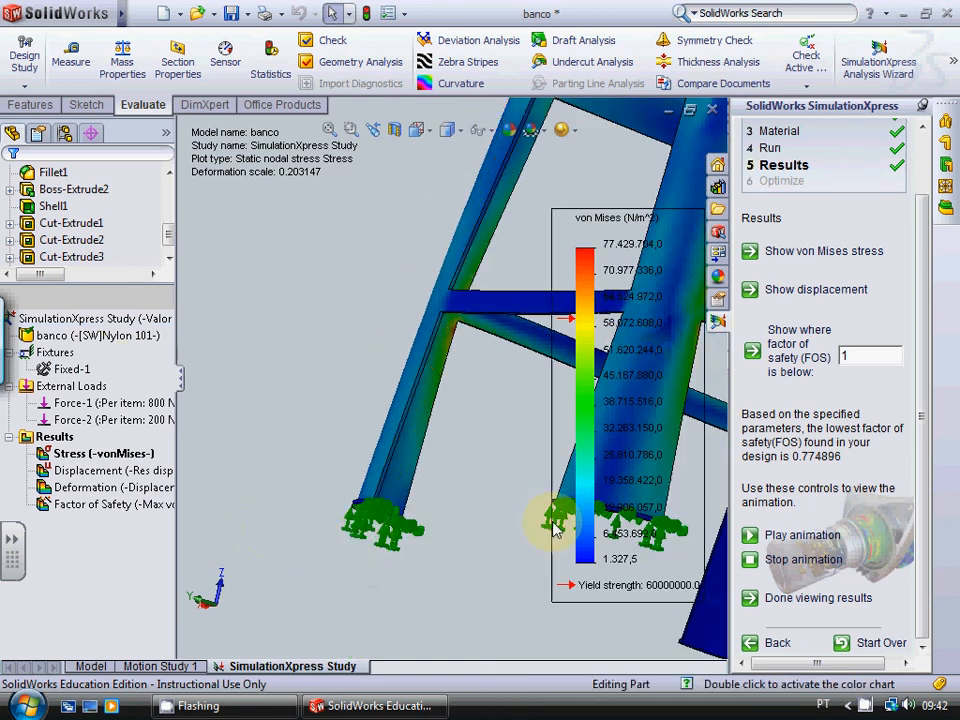
scroll(457, 322, up, 3)
scroll(457, 322, down, 5)
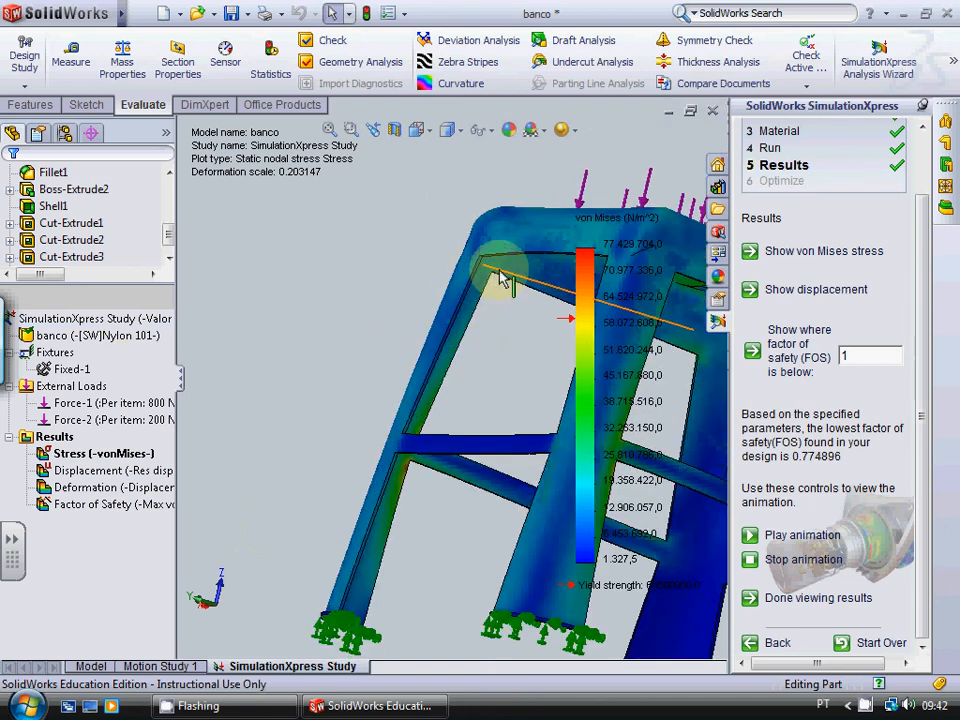
scroll(467, 288, down, 2)
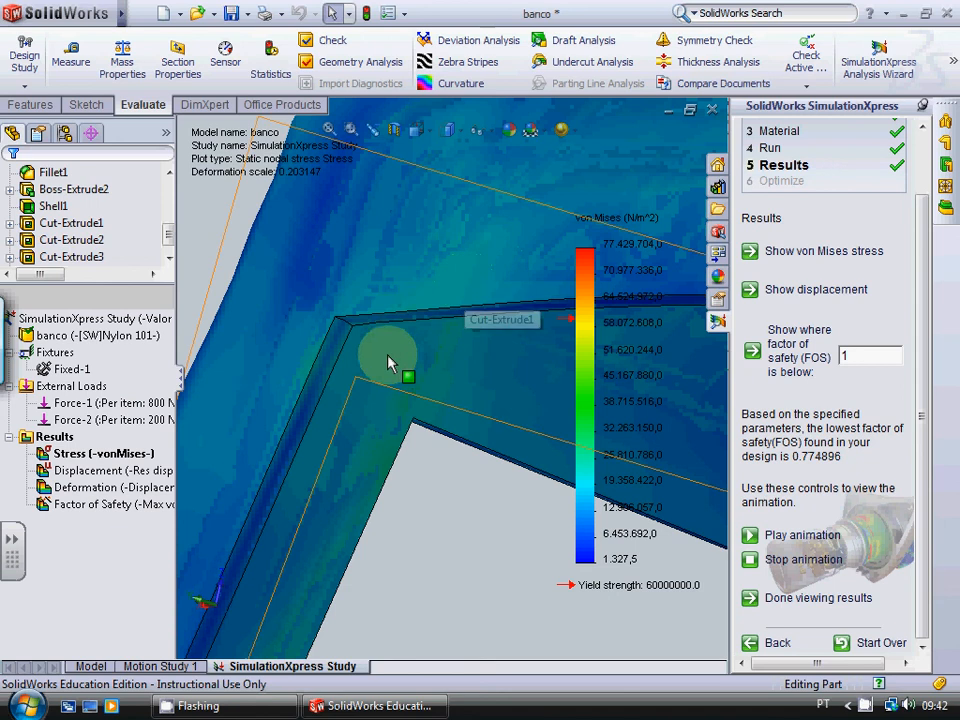
scroll(397, 335, up, 5)
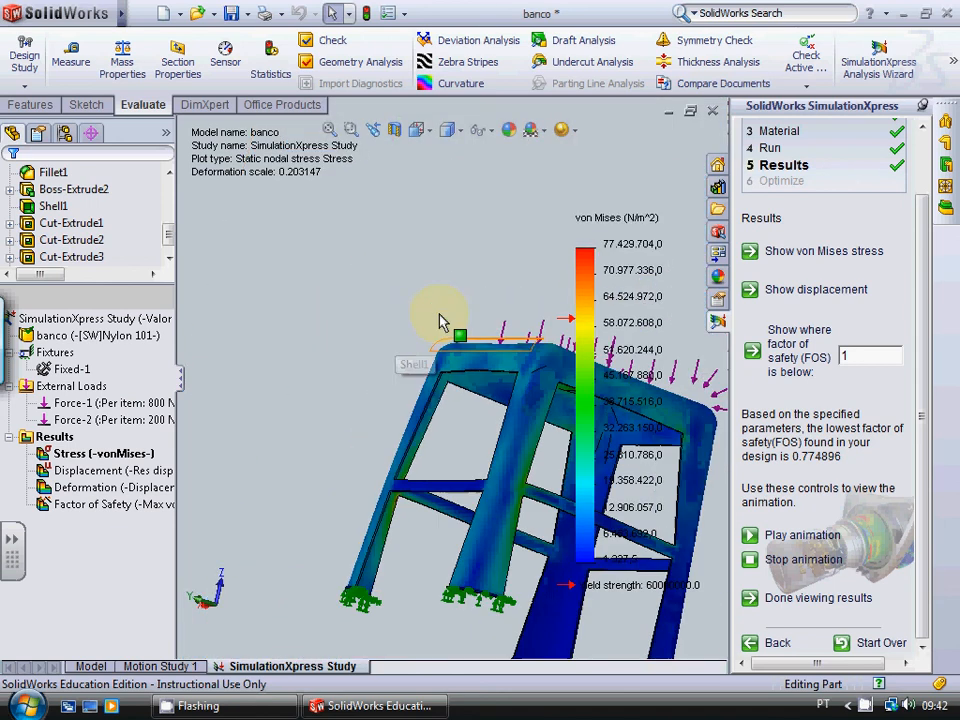
Step: Review the stress distribution on the seat top around its central slot and over the whole tilted stool
middle_drag(555, 231, 597, 289)
scroll(596, 302, up, 2)
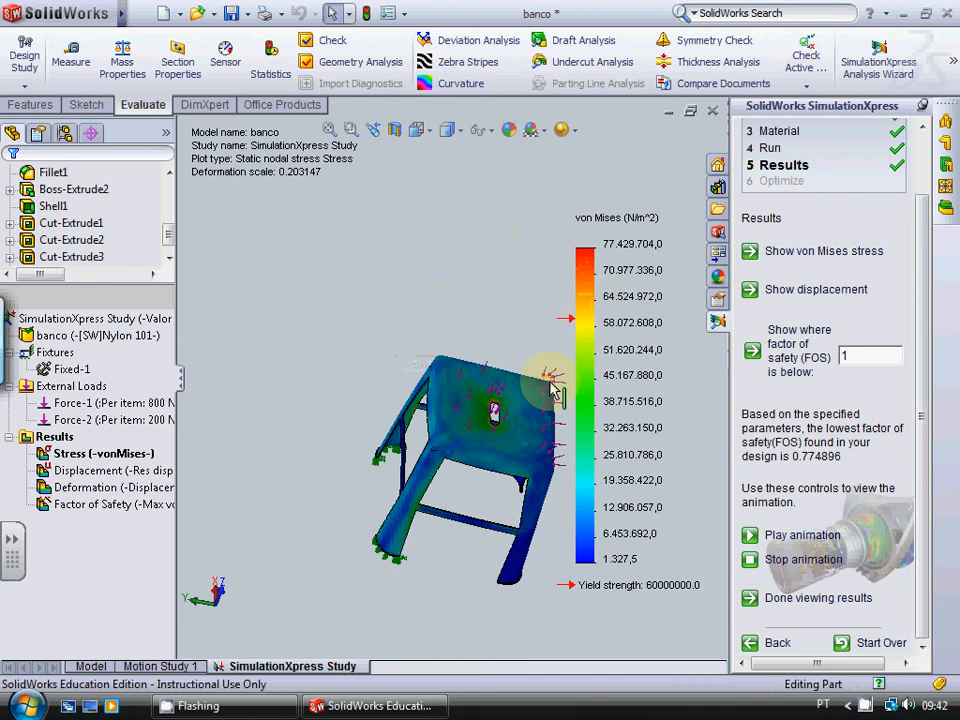
scroll(497, 440, down, 6)
scroll(488, 432, up, 5)
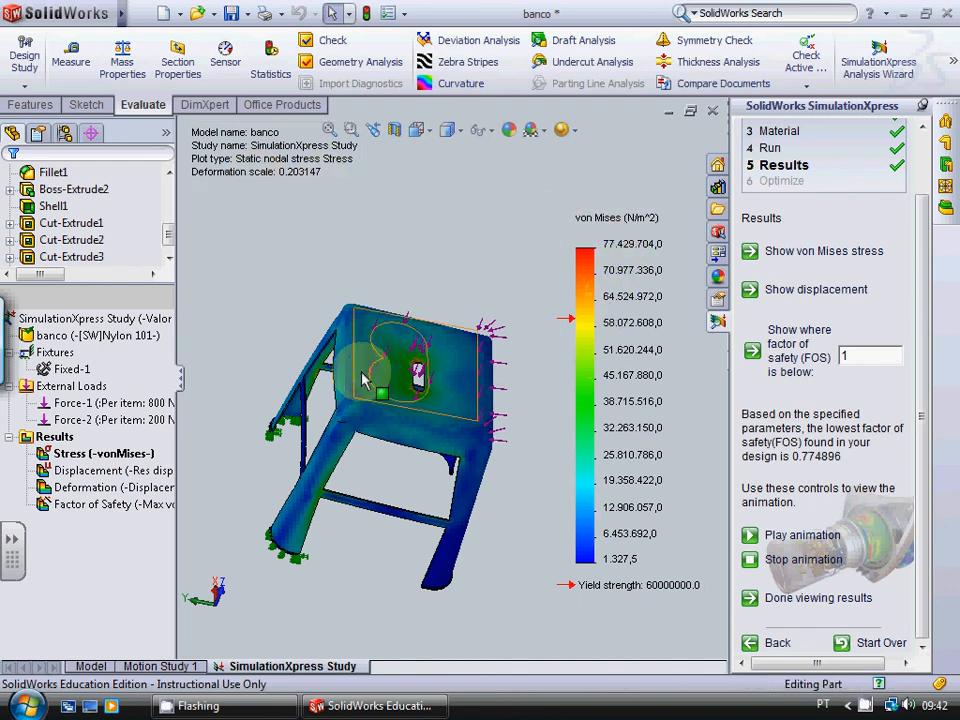
scroll(350, 350, up, 3)
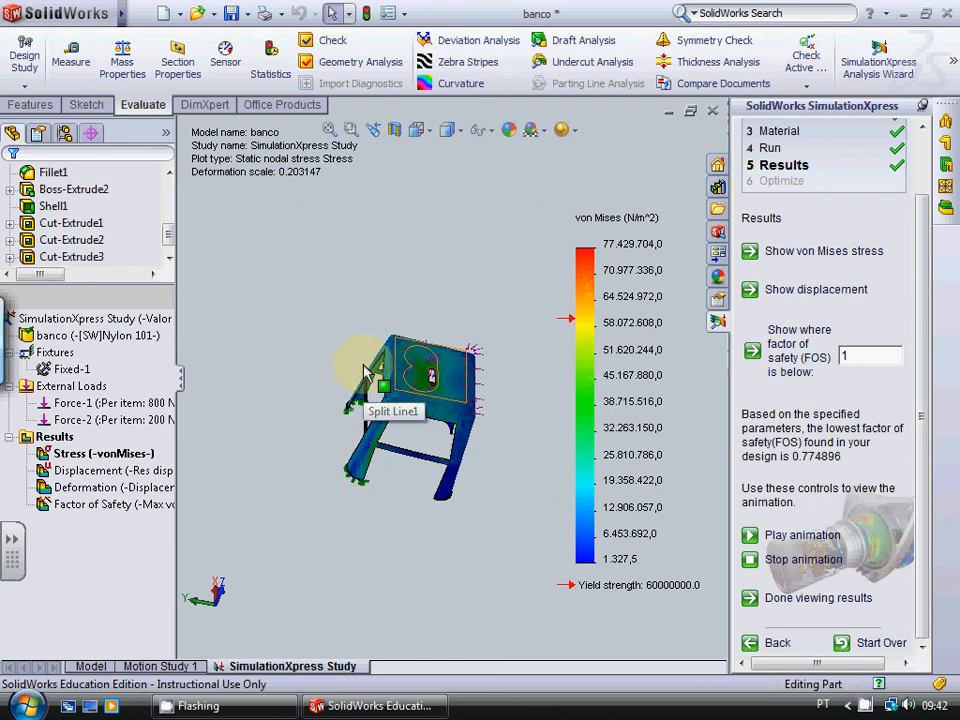
middle_drag(421, 253, 459, 4)
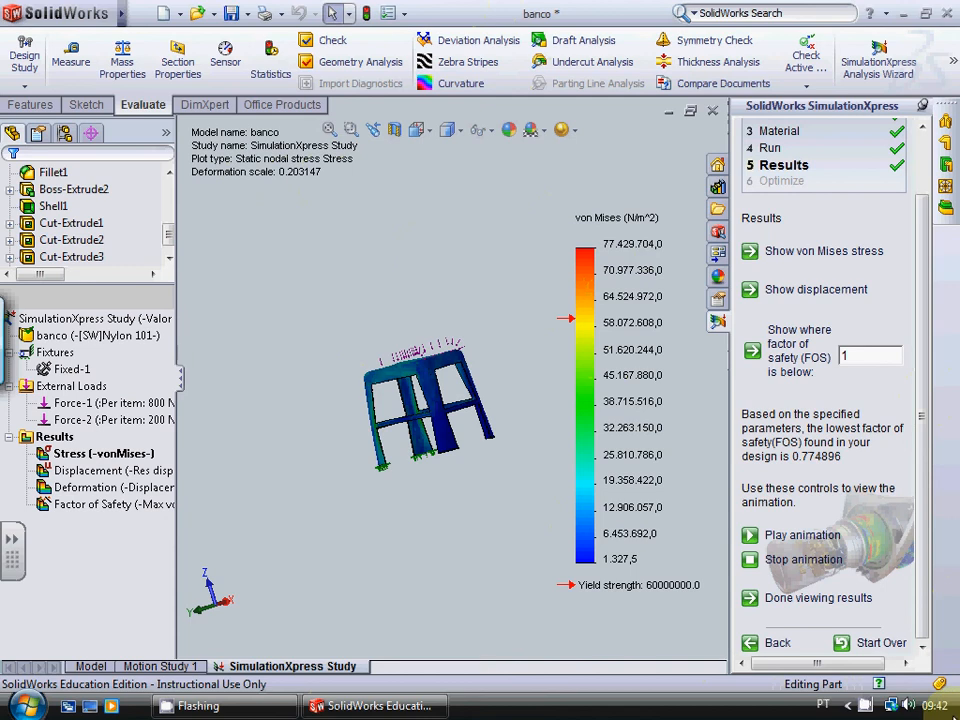
right_click(866, 706)
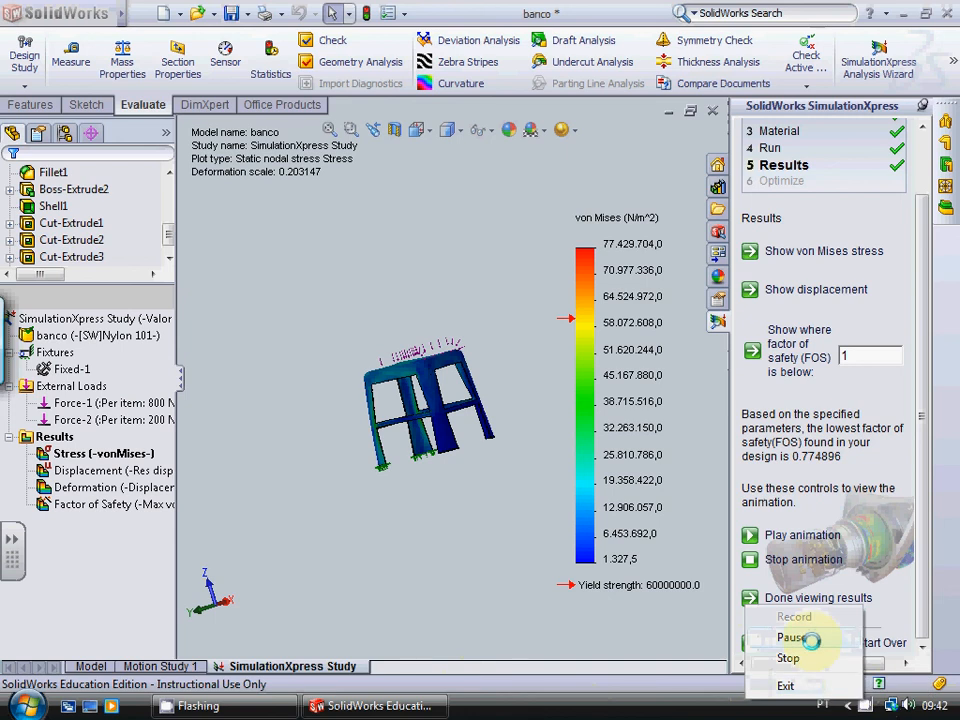